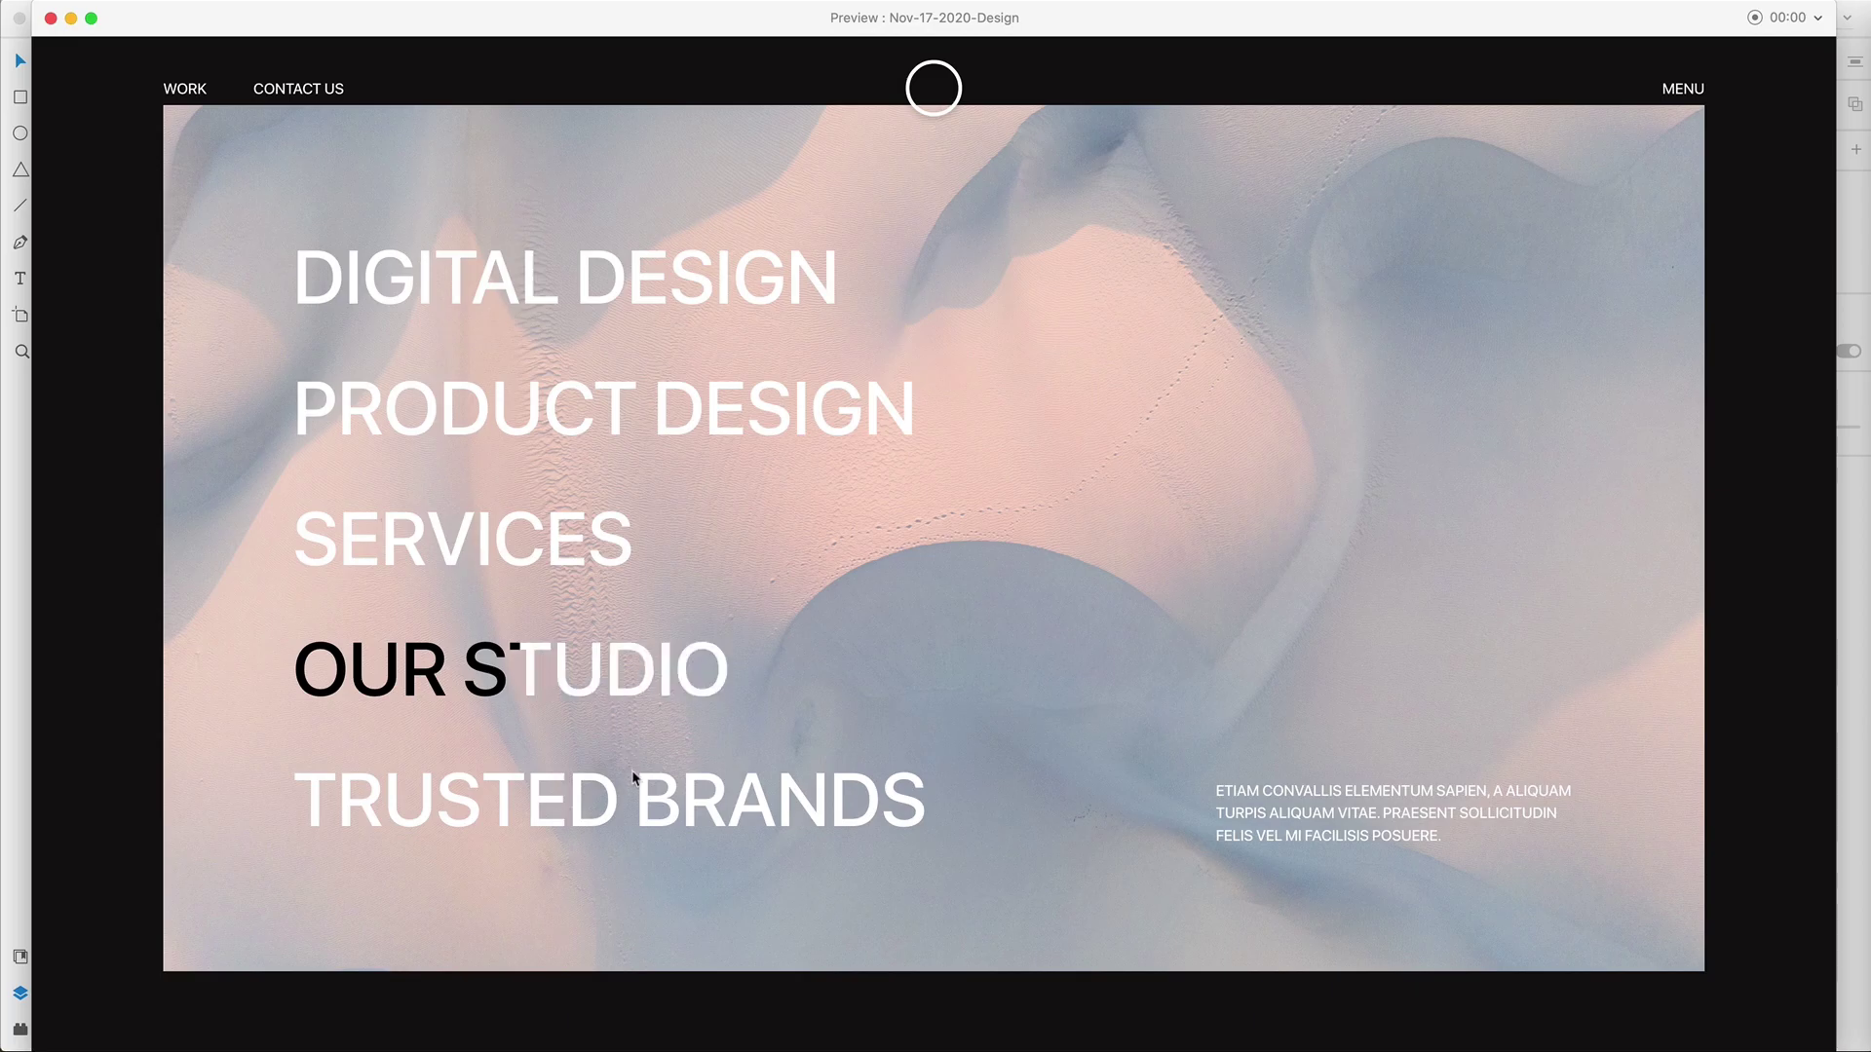
Preview the finished example prototype by playing its transitions between the menu screen and the headline screen.
{"action": "left_click", "coordinate": [1552, 888]}
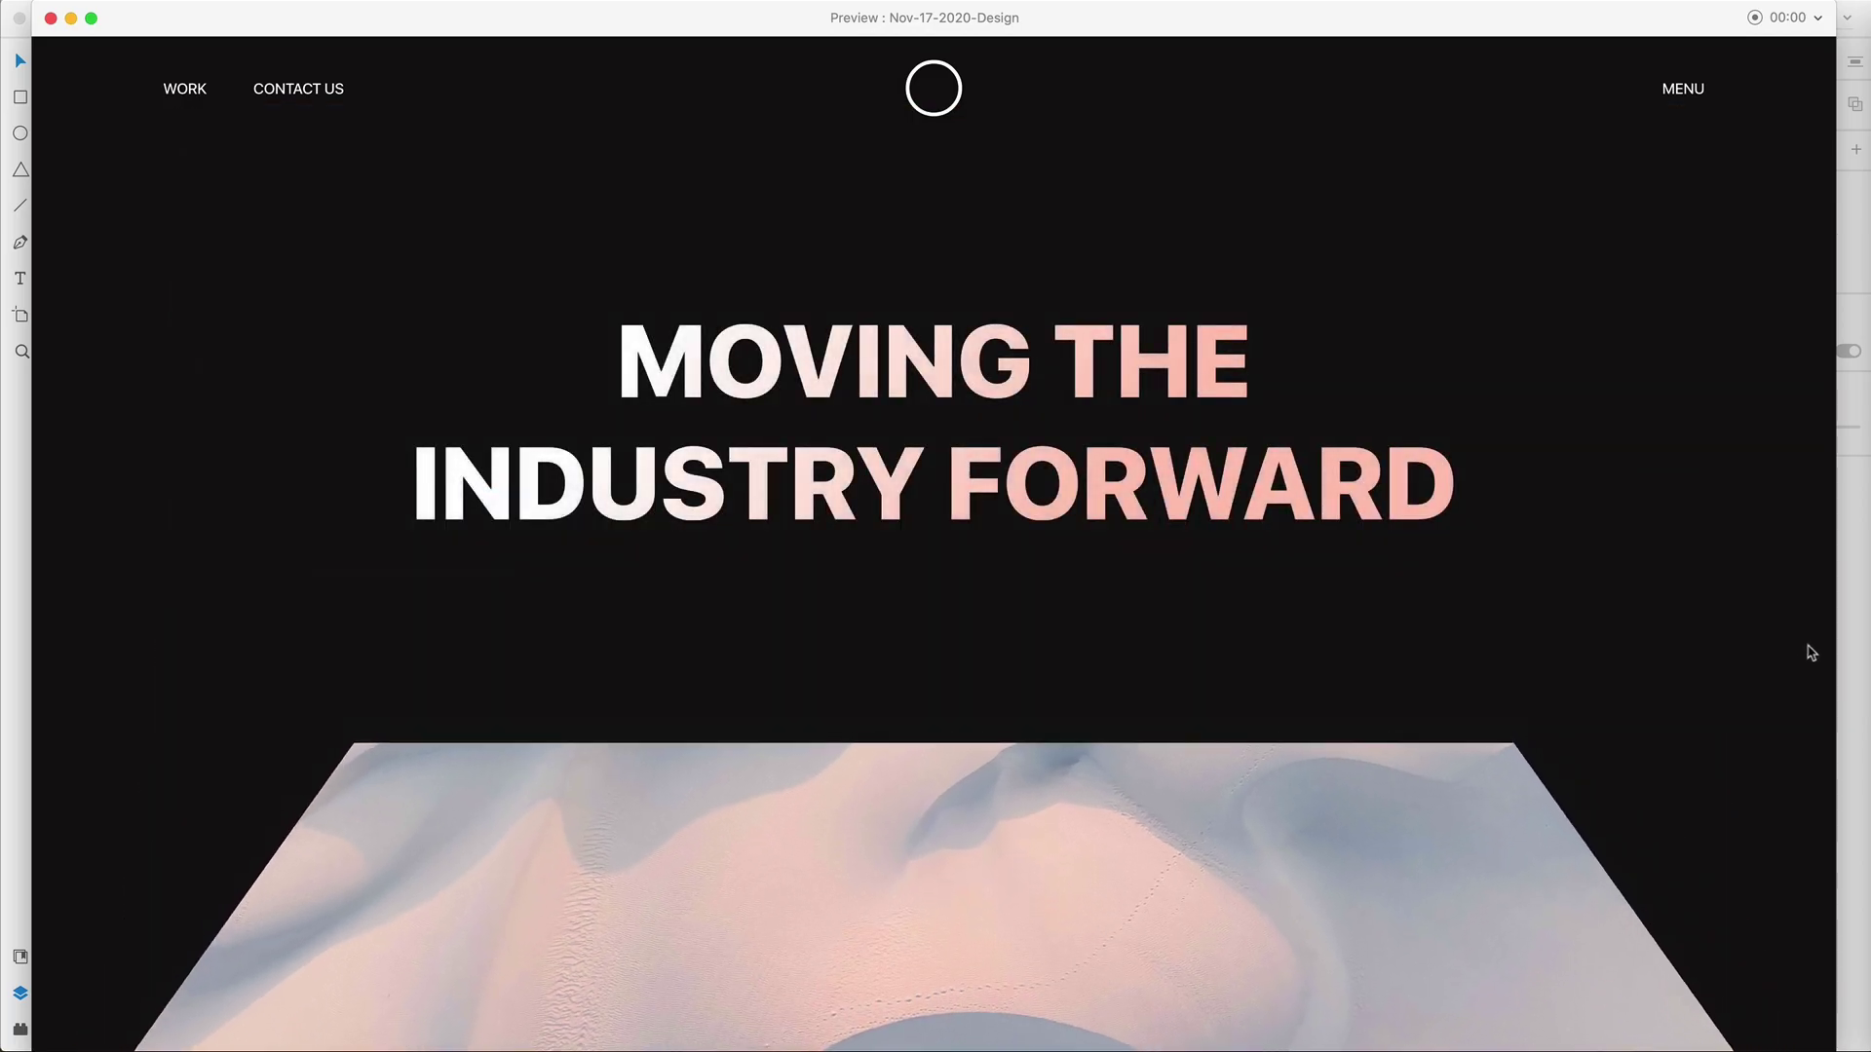
{"action": "left_click", "coordinate": [1506, 840]}
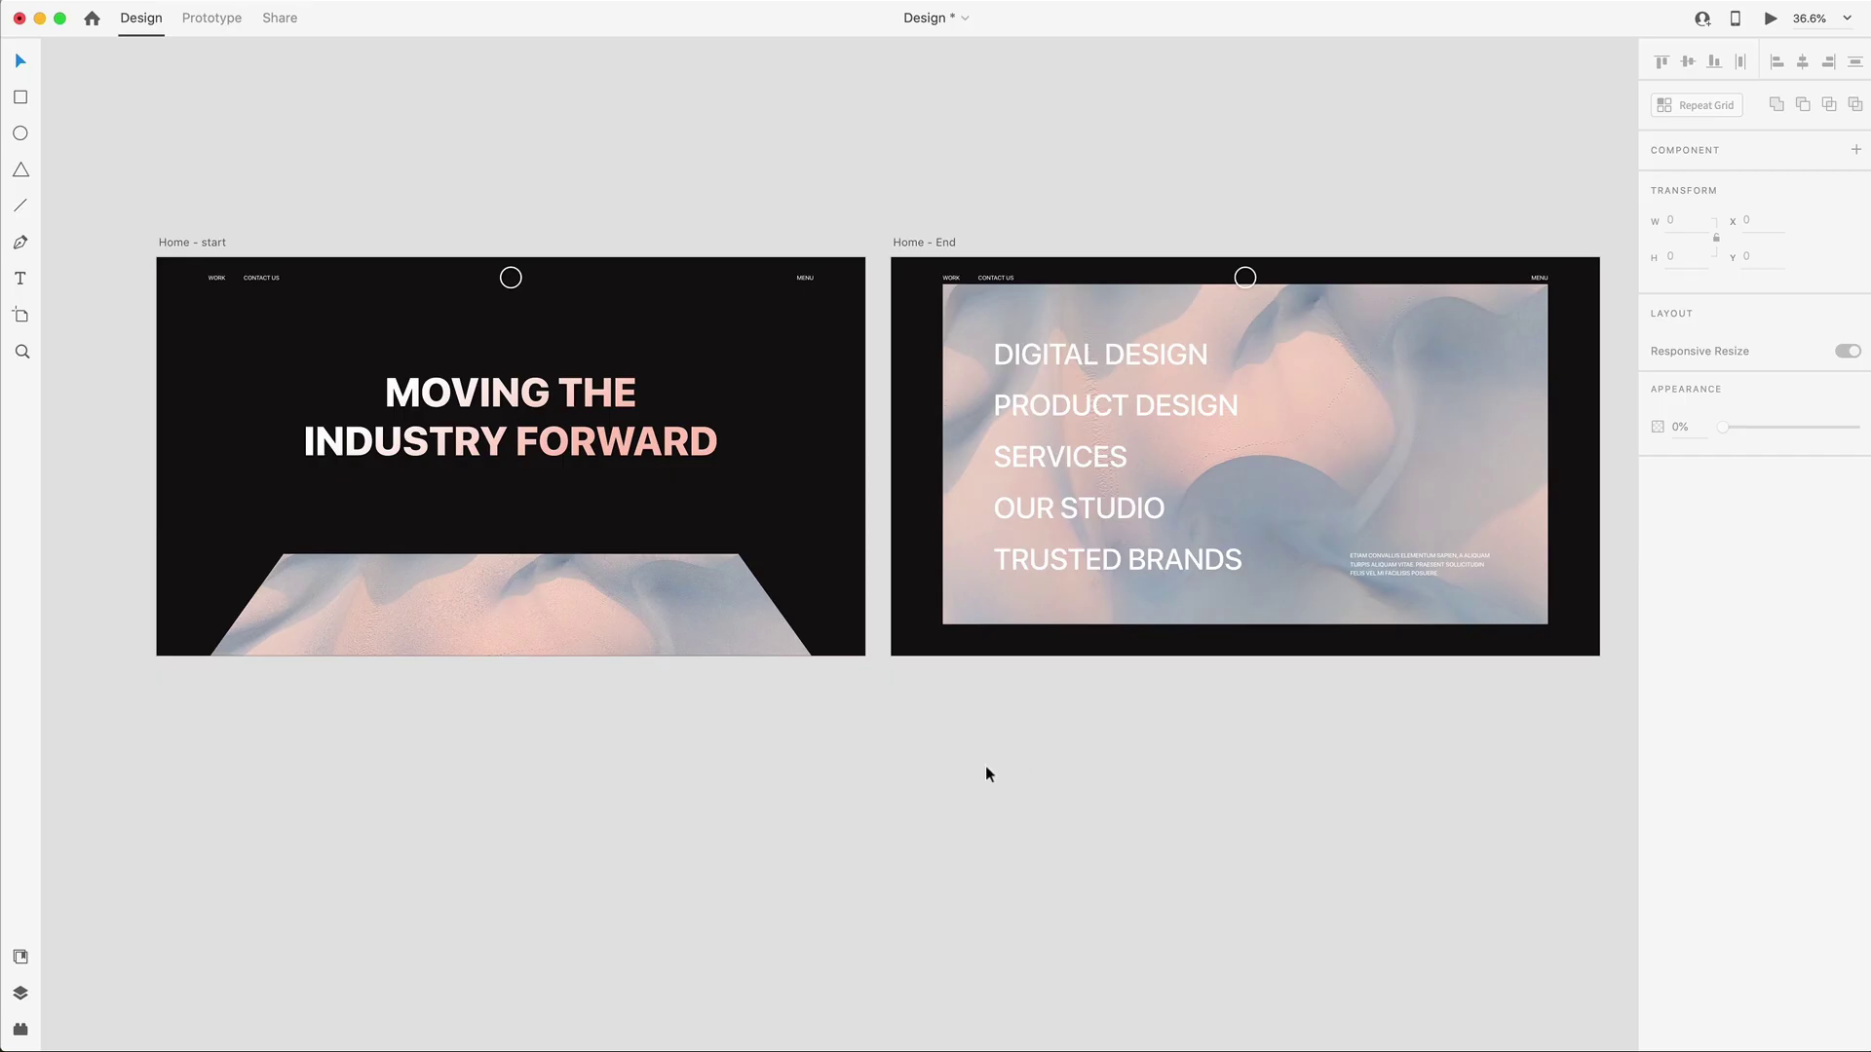
Connect the perspective image on the Home - start artboard to the Home - End artboard in the prototype.
{"action": "left_click", "coordinate": [217, 244]}
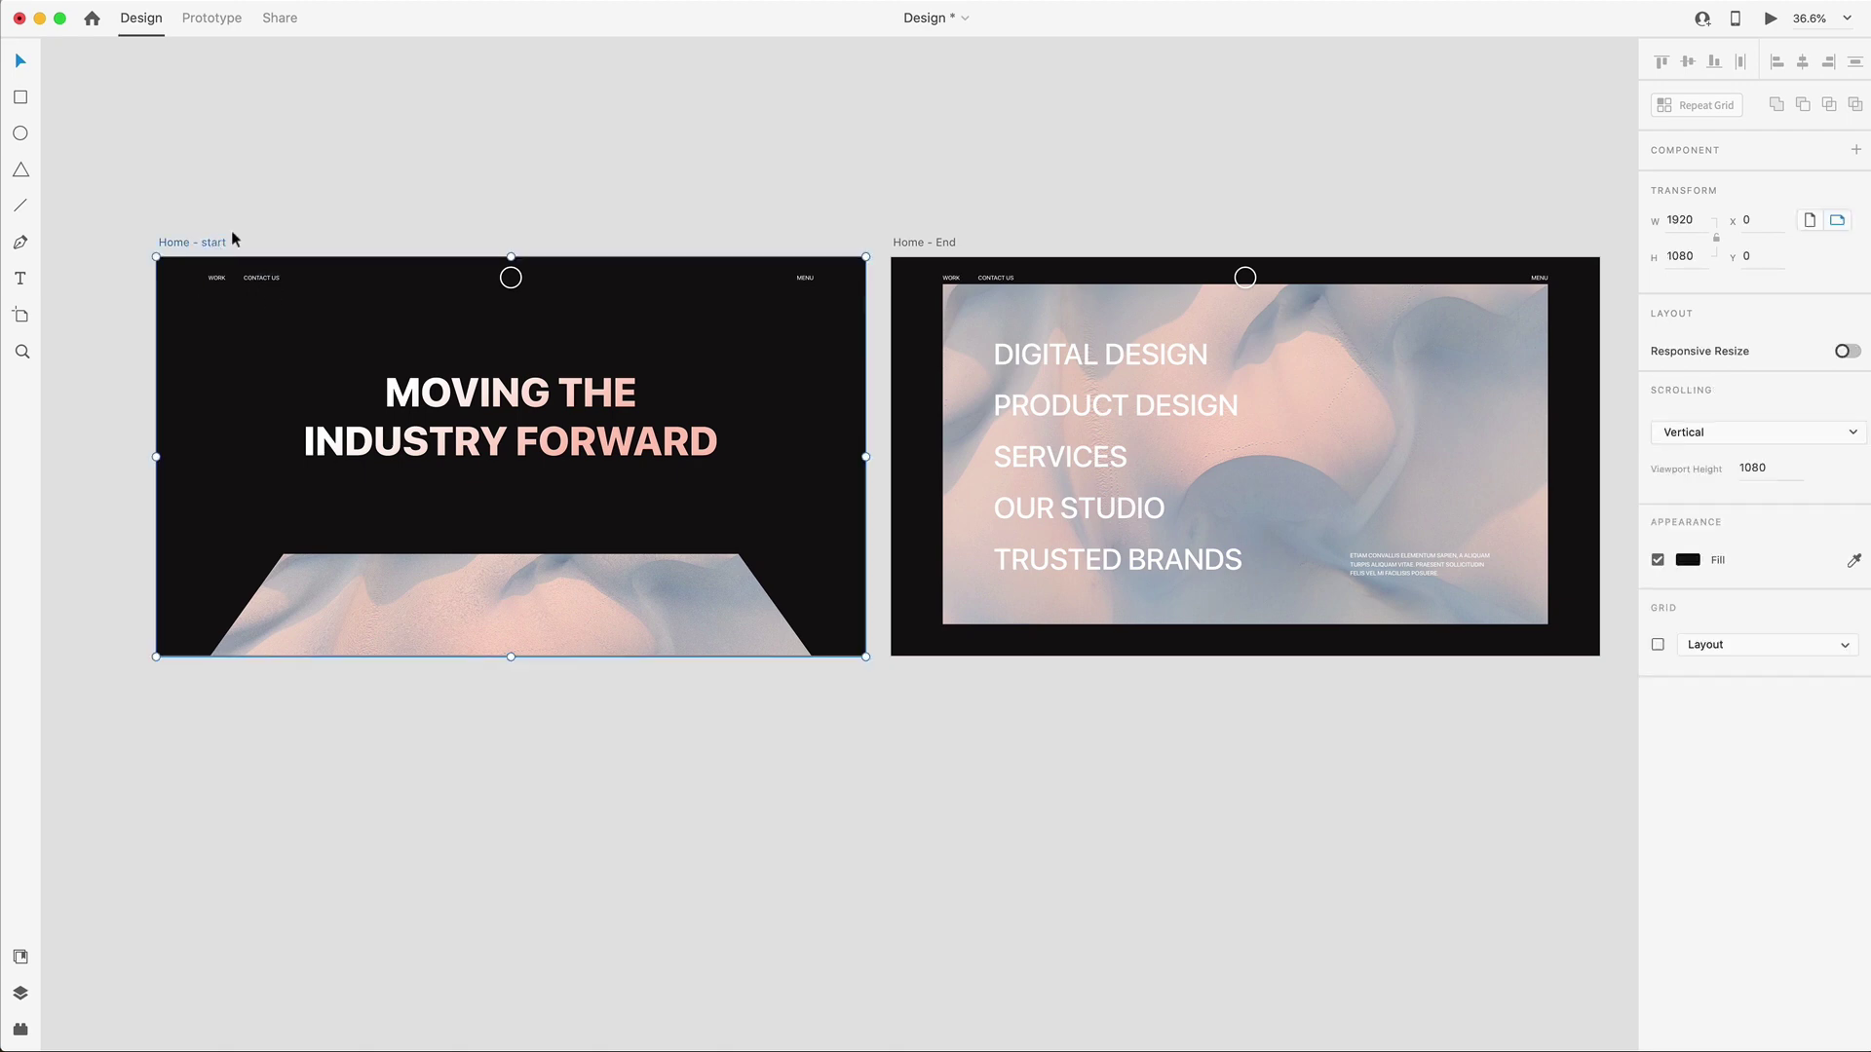
{"action": "left_click", "coordinate": [211, 18]}
{"action": "left_click", "coordinate": [448, 582]}
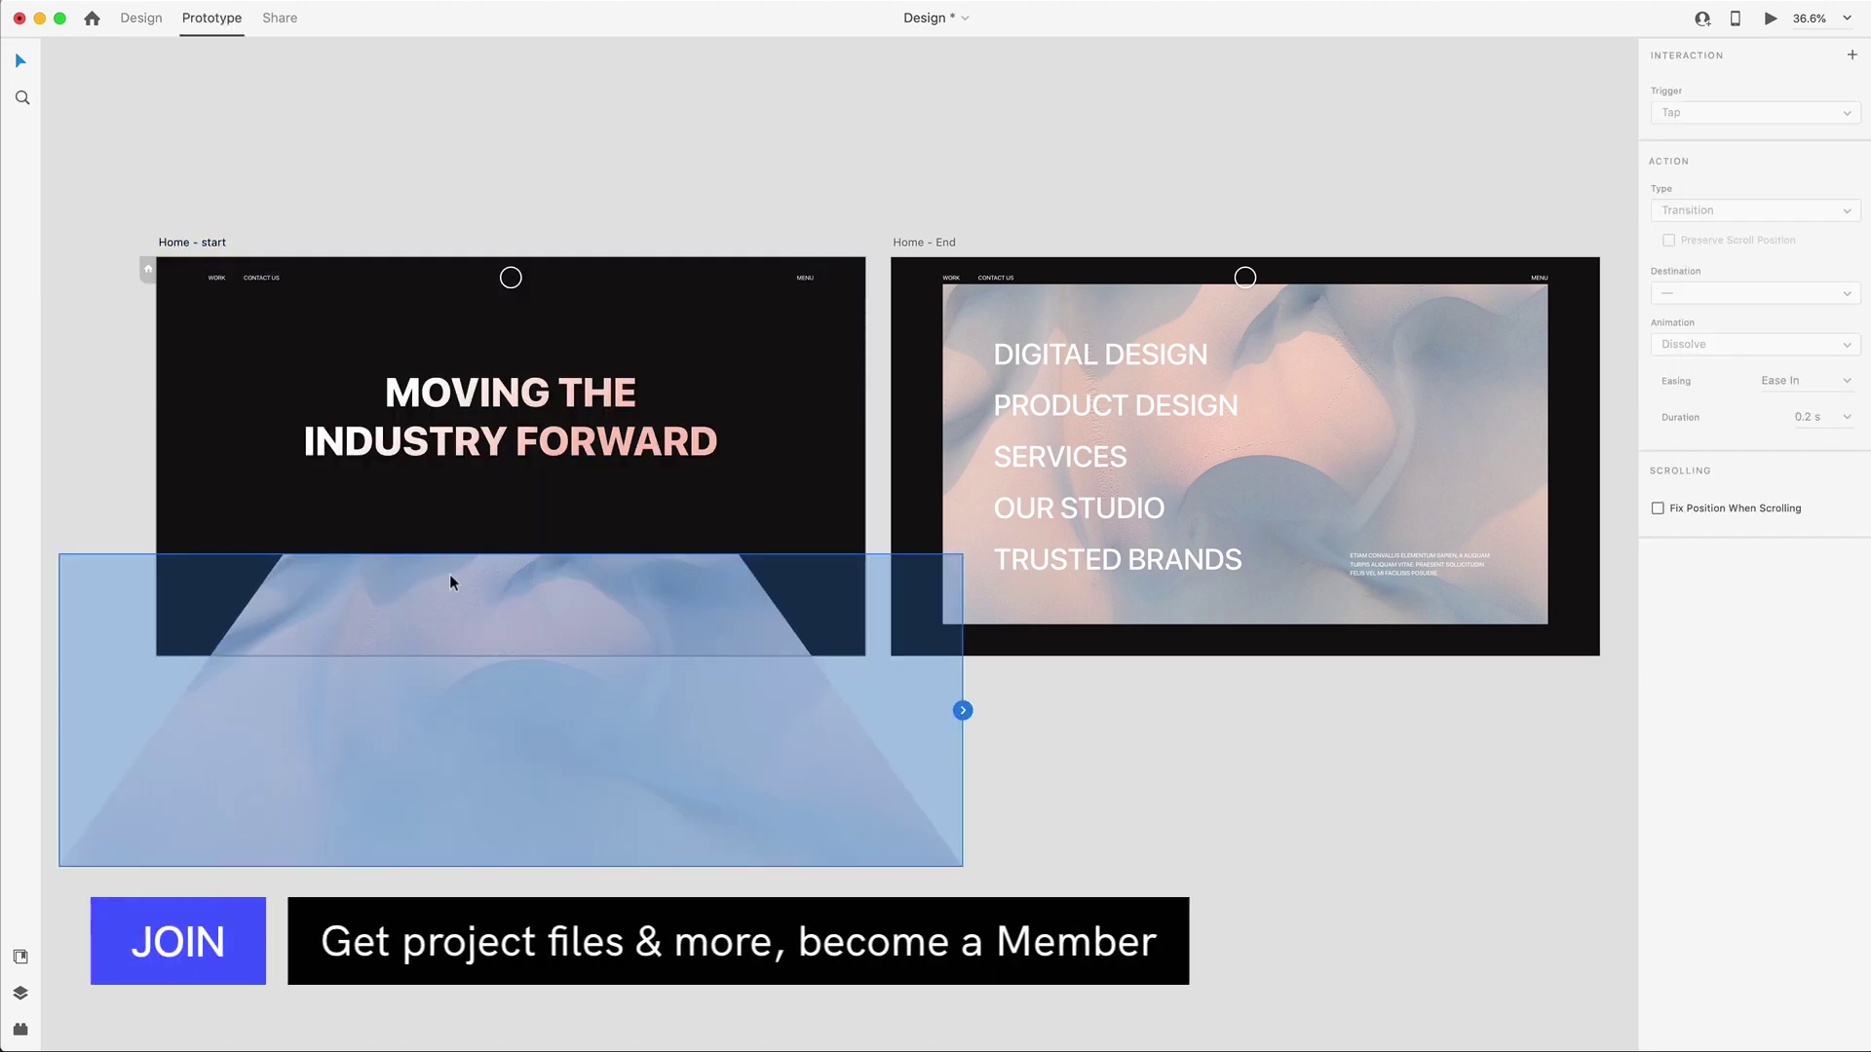
{"action": "left_click_drag", "start_coordinate": [963, 711], "coordinate": [1319, 472]}
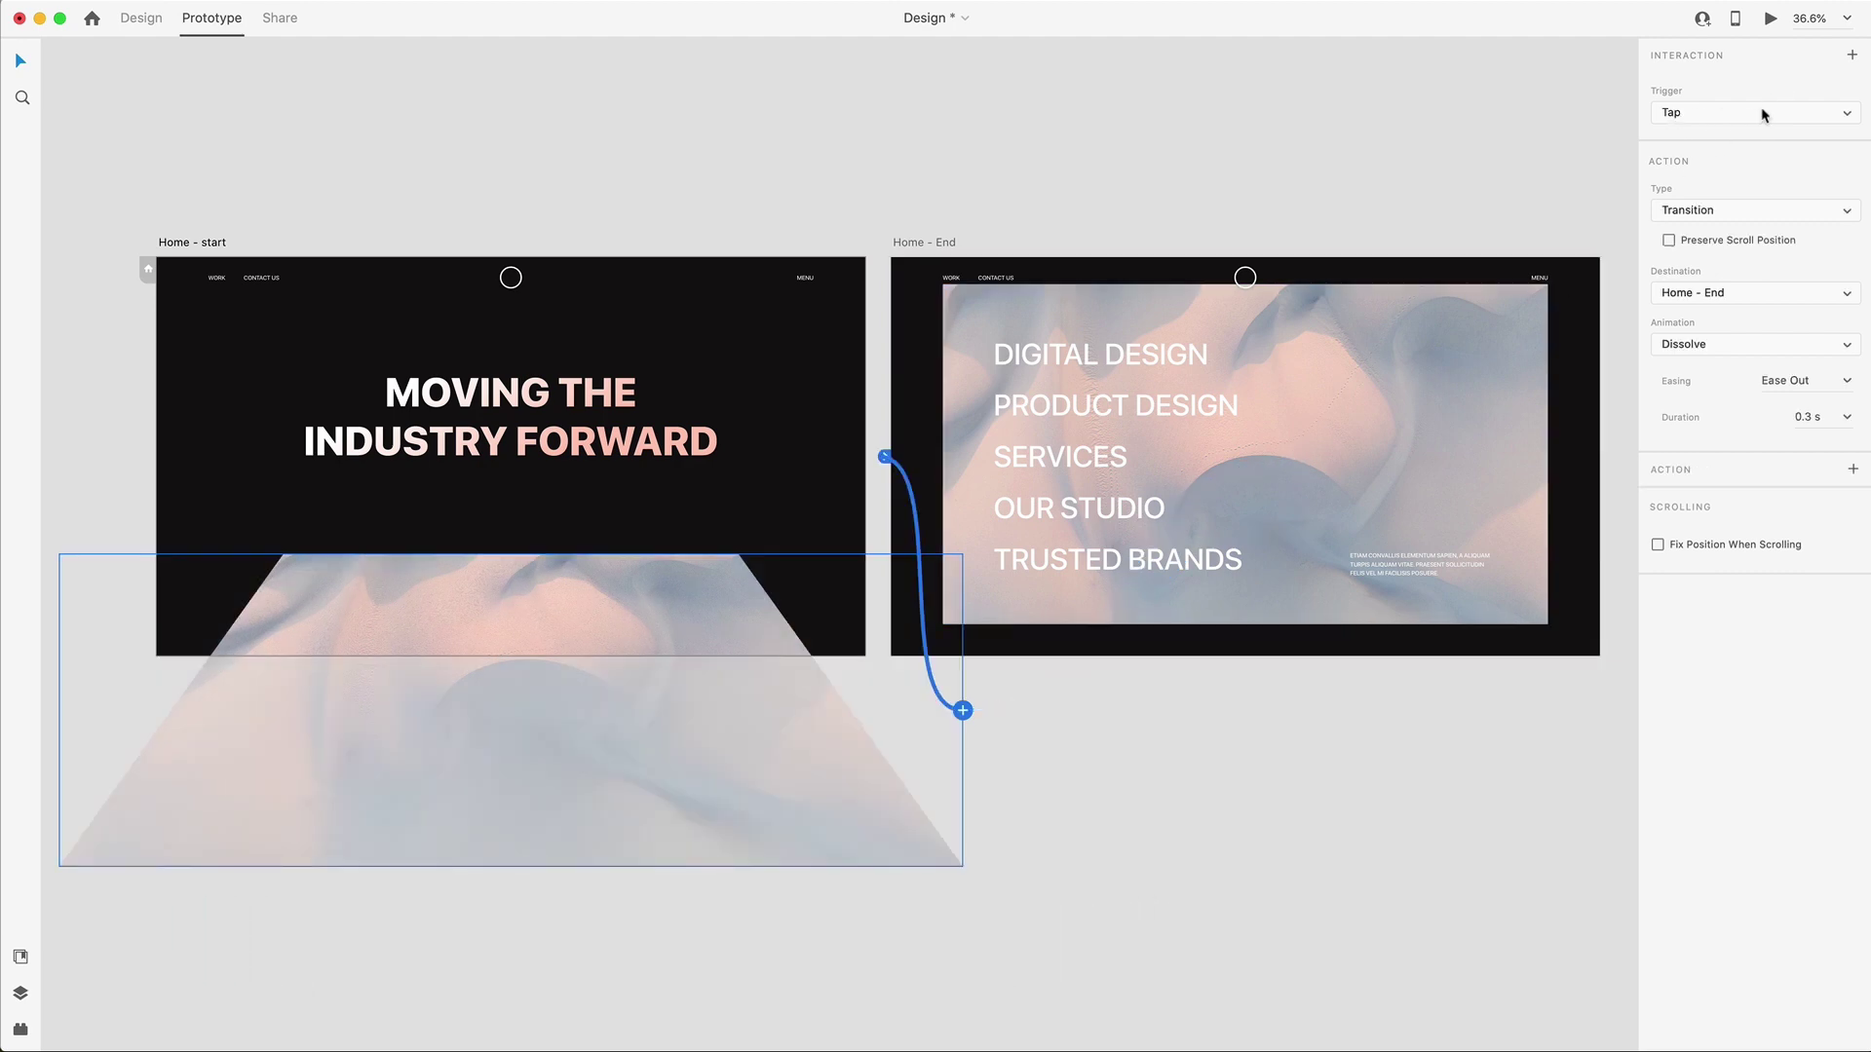
Change the image link's action type to Auto-Animate and set its duration to 2 s.
{"action": "left_click", "coordinate": [1695, 210]}
{"action": "left_click", "coordinate": [1703, 227]}
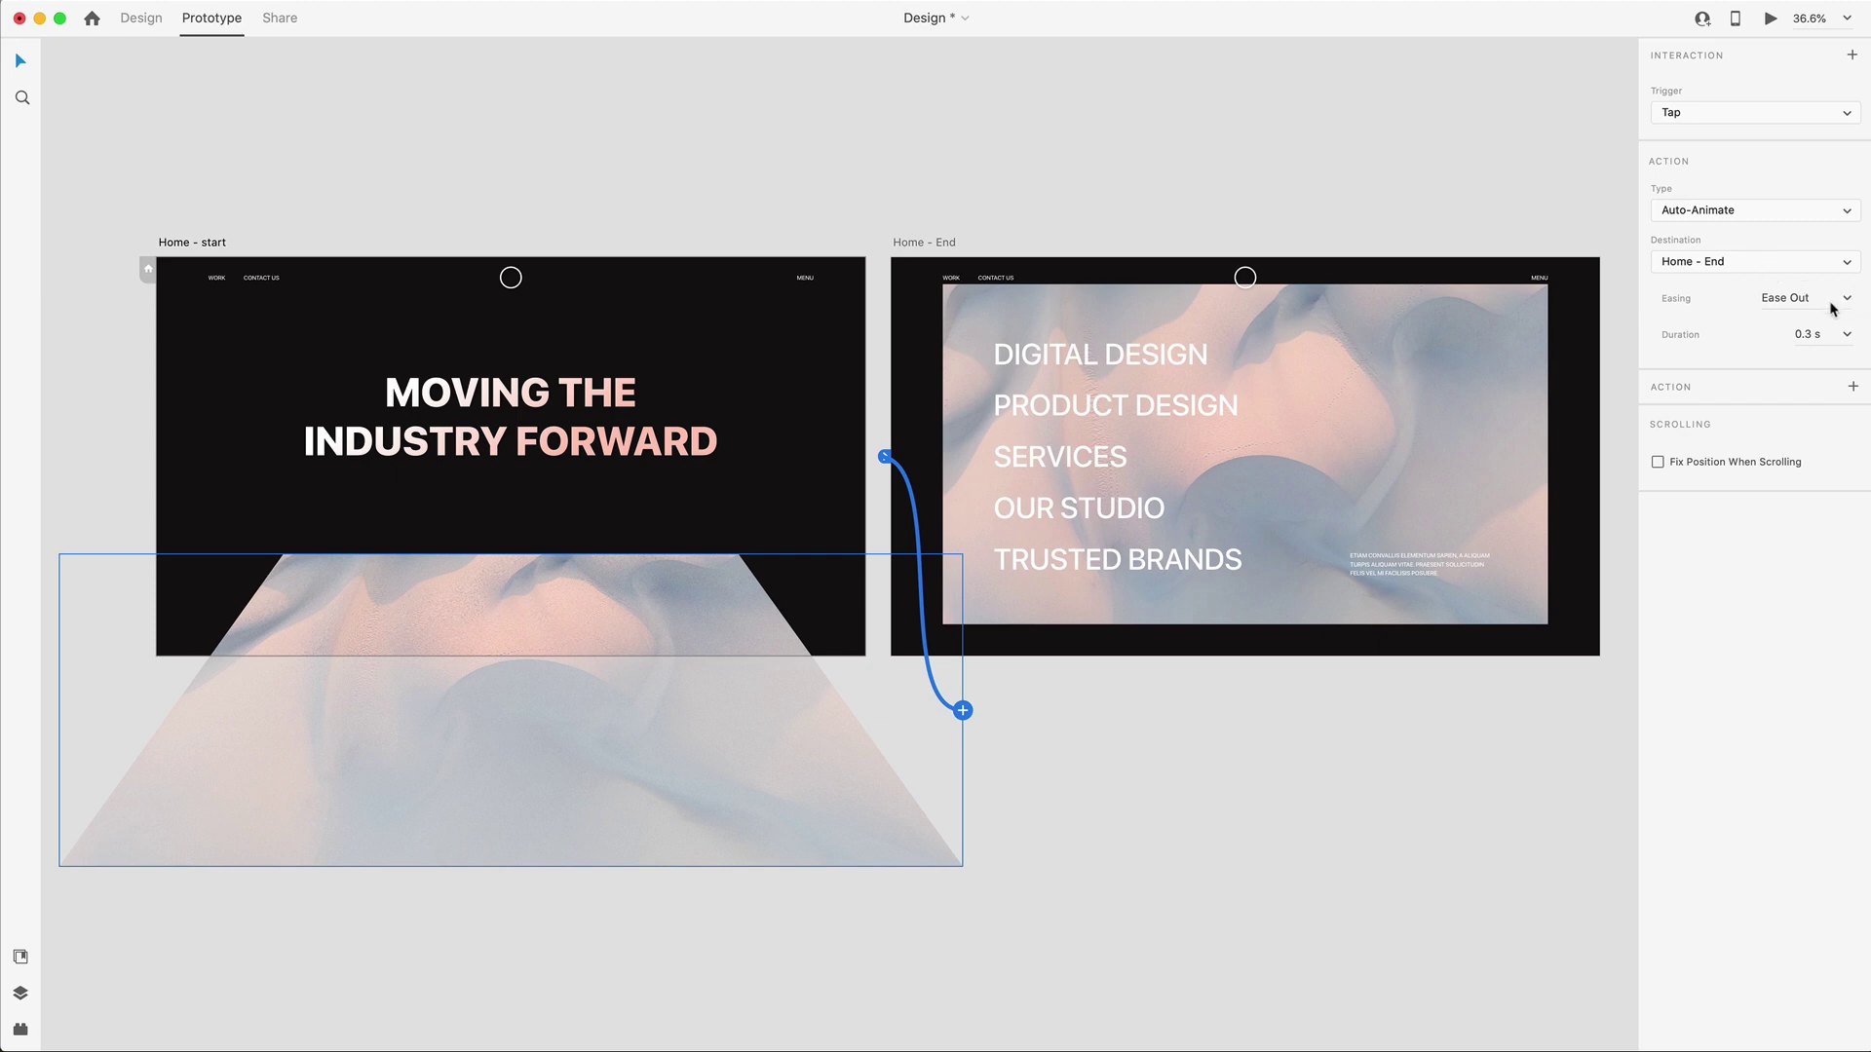
{"action": "left_click", "coordinate": [1825, 332]}
{"action": "type", "text": "2"}
{"action": "left_click", "coordinate": [1391, 828]}
Make Home - start the flow's starting artboard and preview its image transition to Home - End.
{"action": "left_click", "coordinate": [176, 246]}
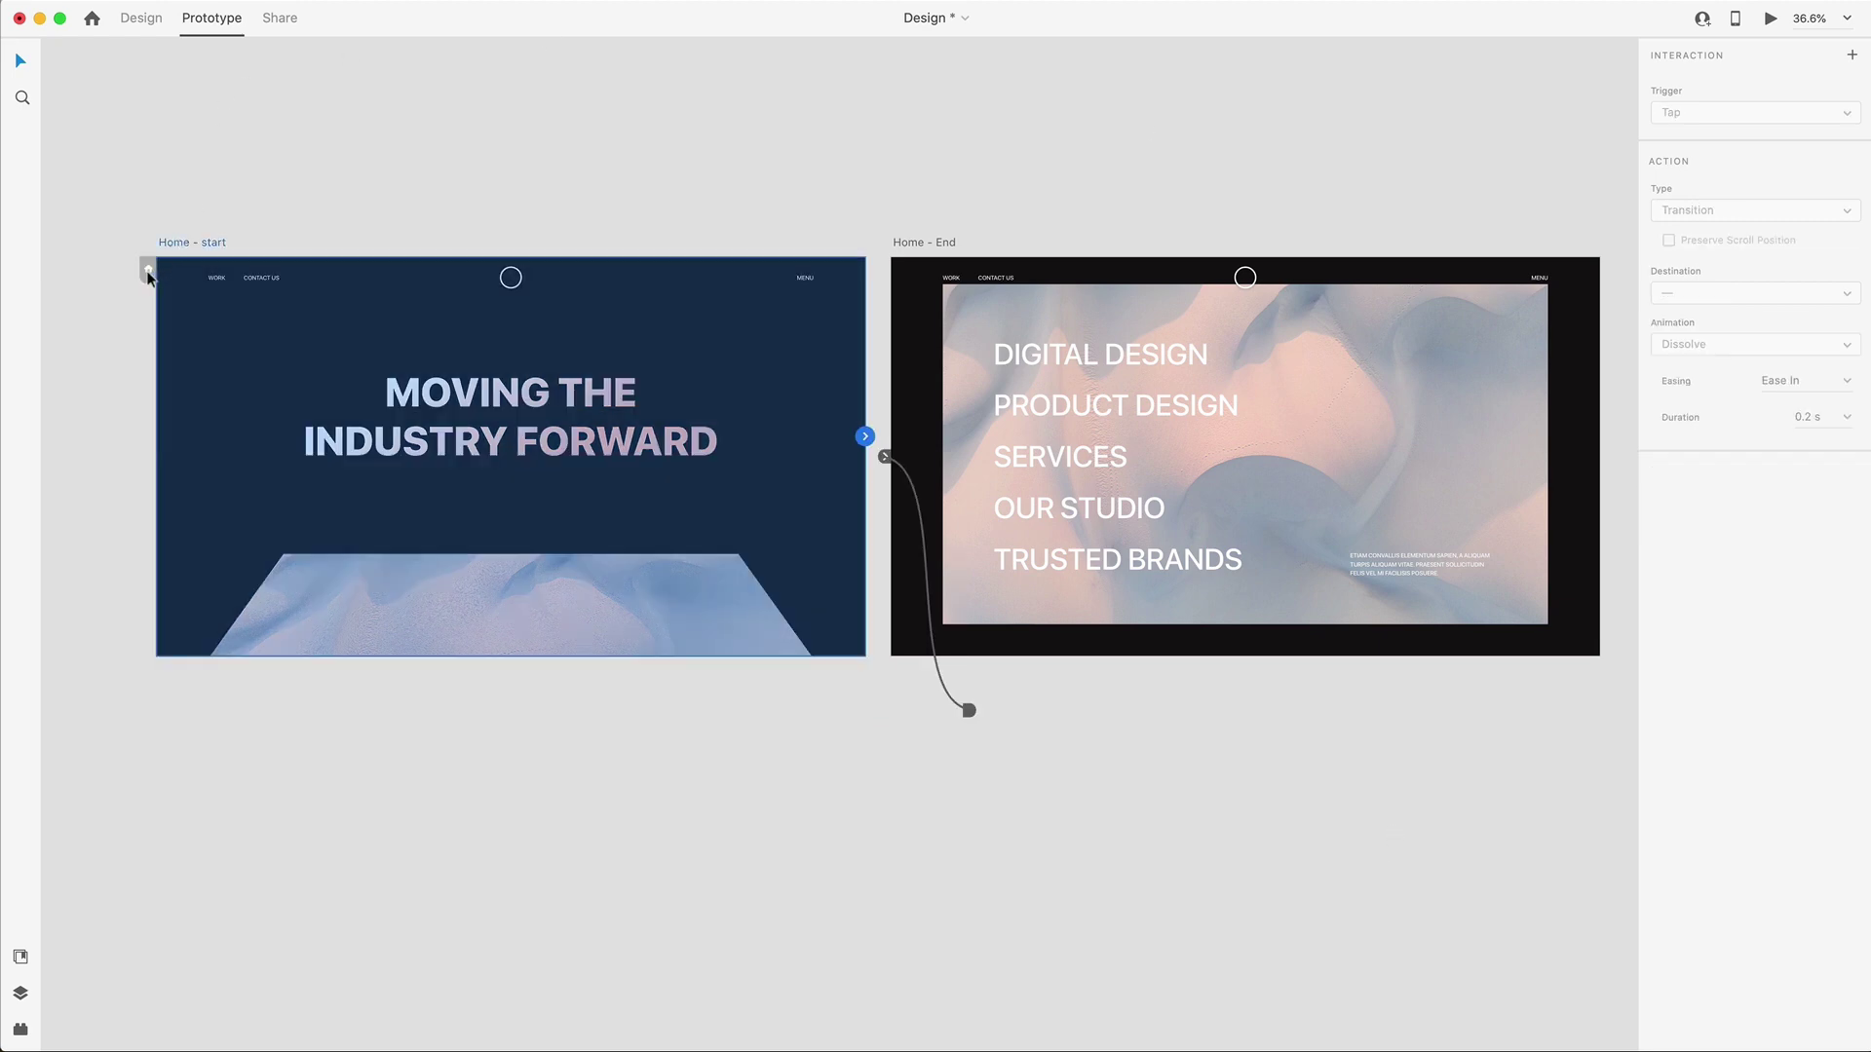
{"action": "left_click", "coordinate": [148, 269]}
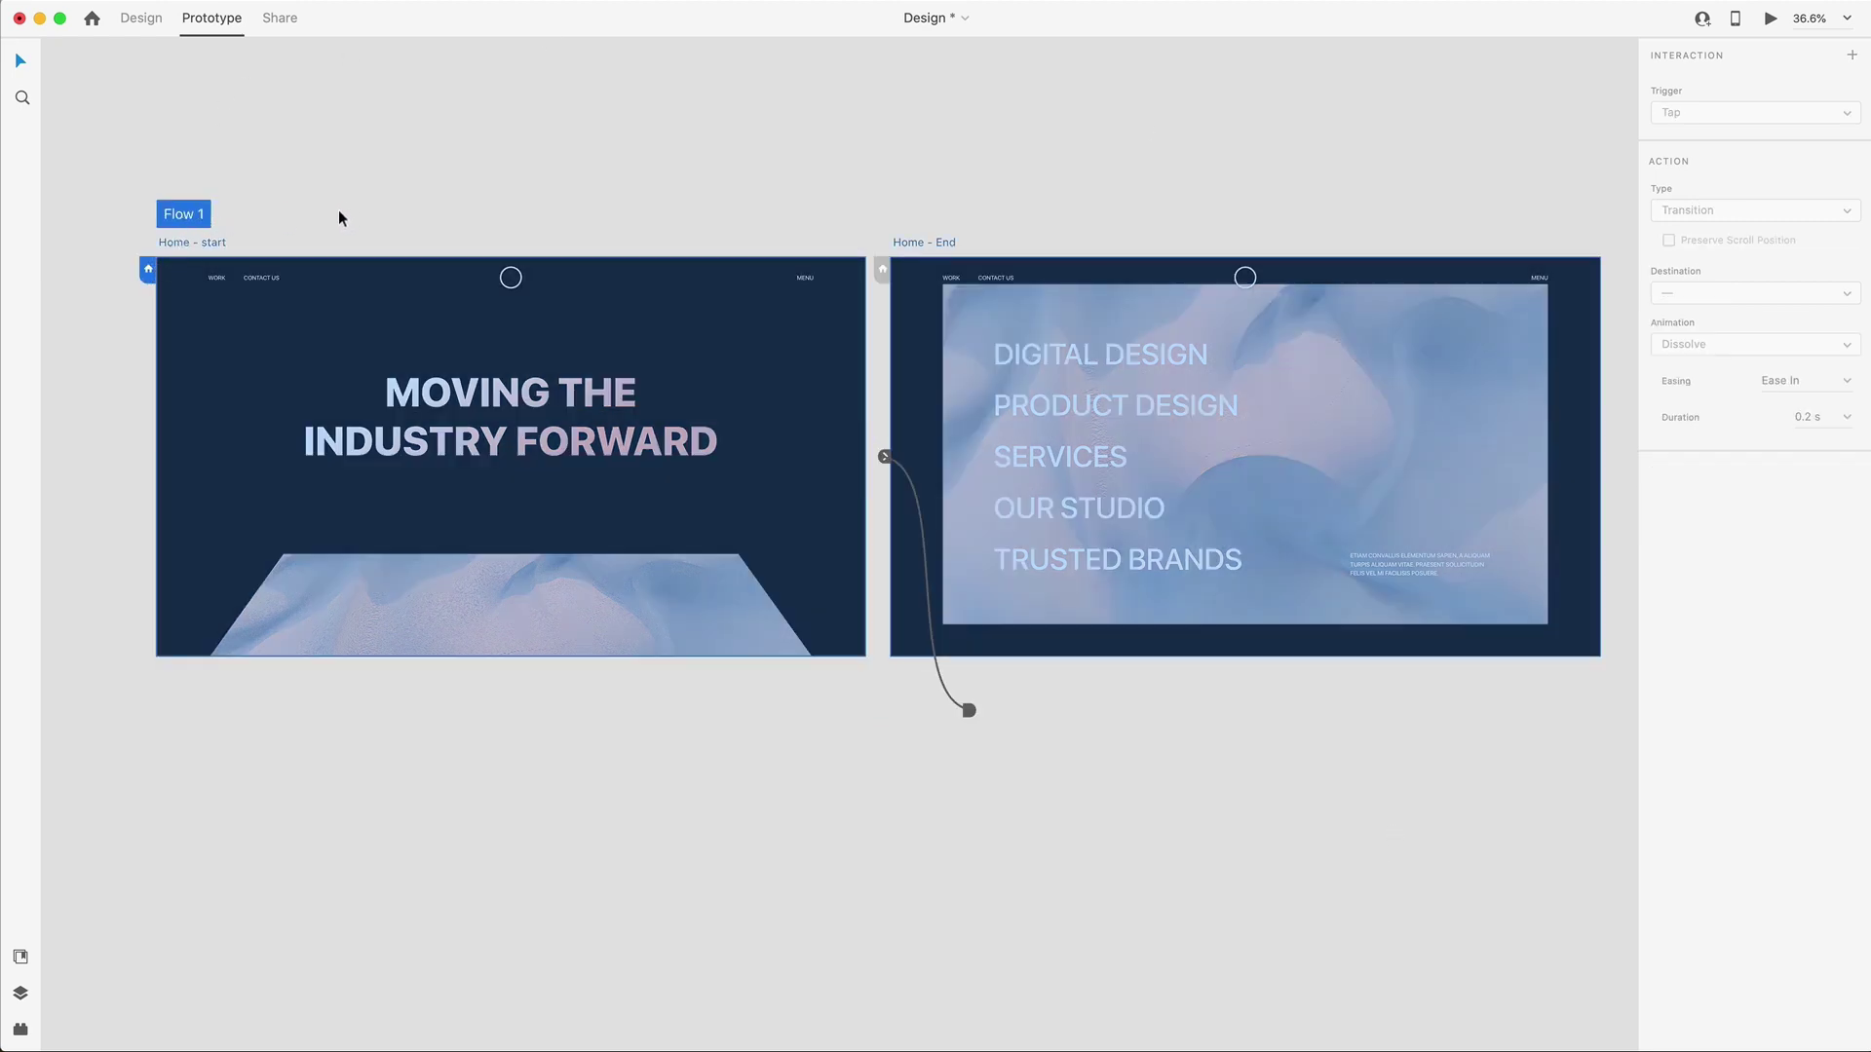
{"action": "left_click", "coordinate": [1770, 19]}
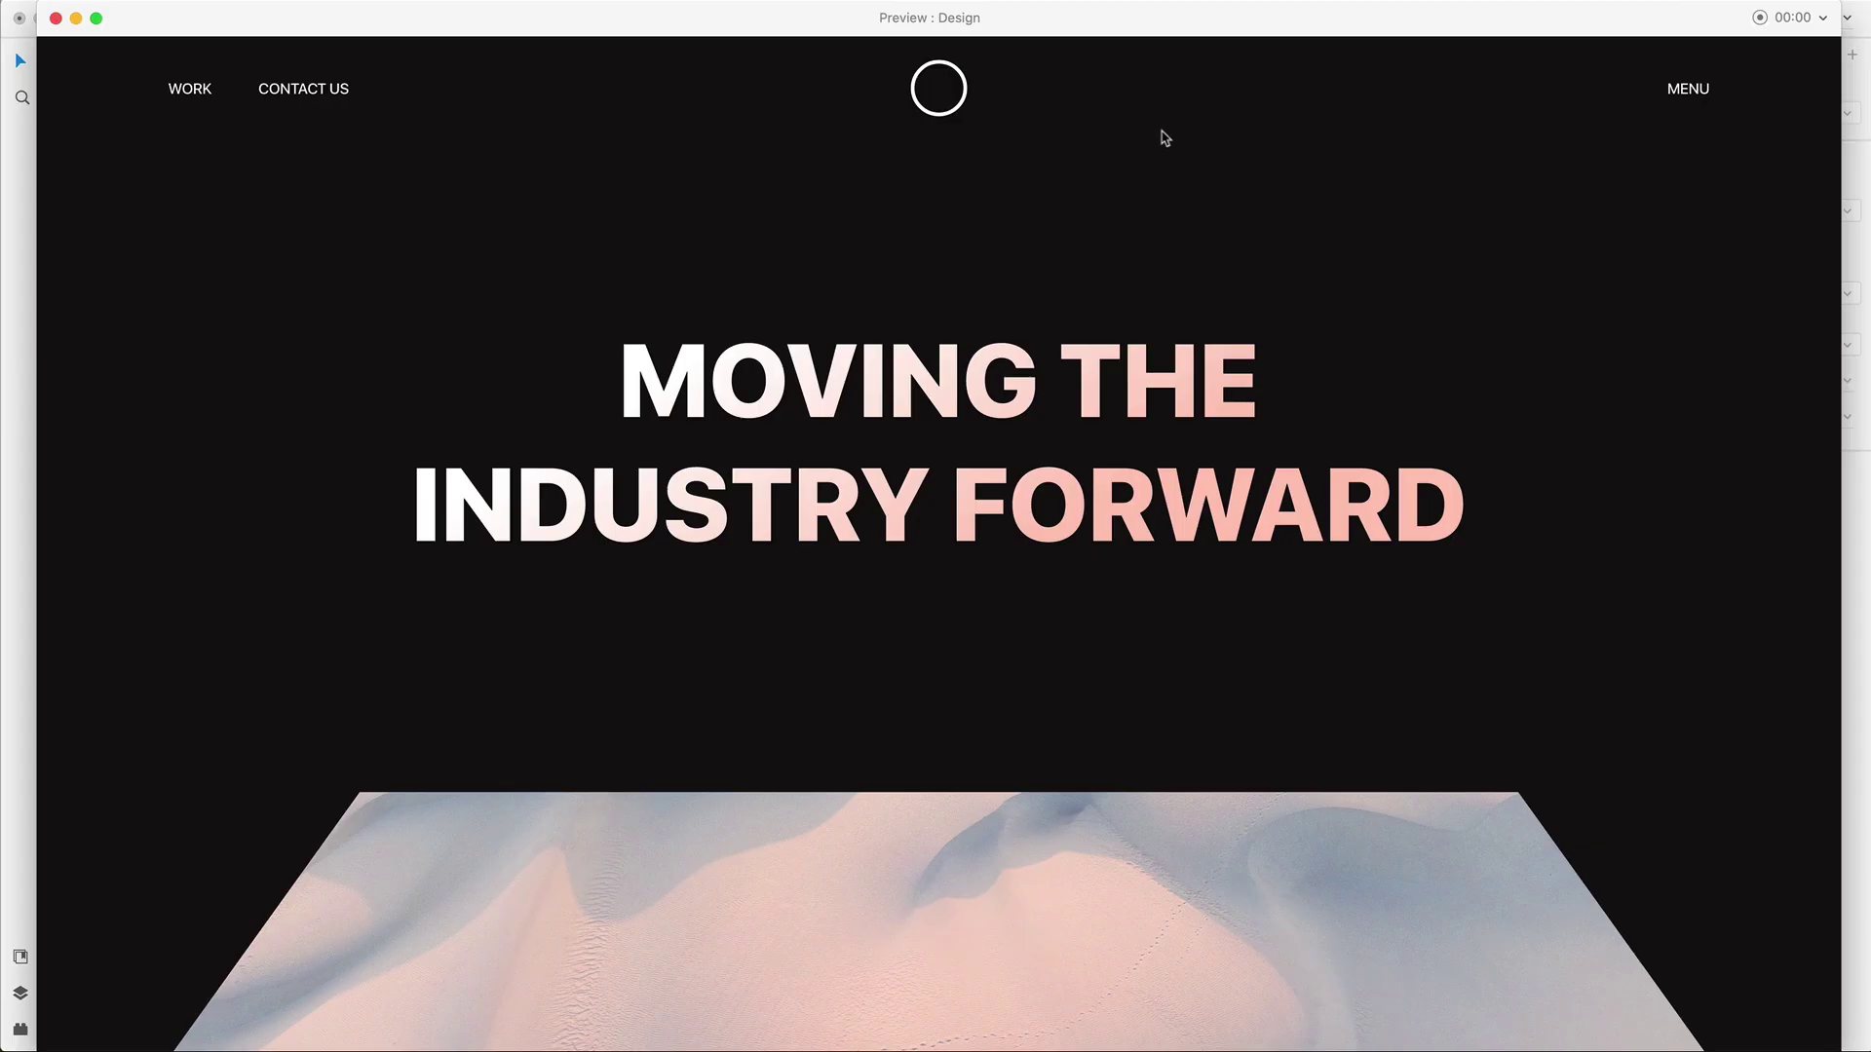
{"action": "left_click", "coordinate": [1429, 897]}
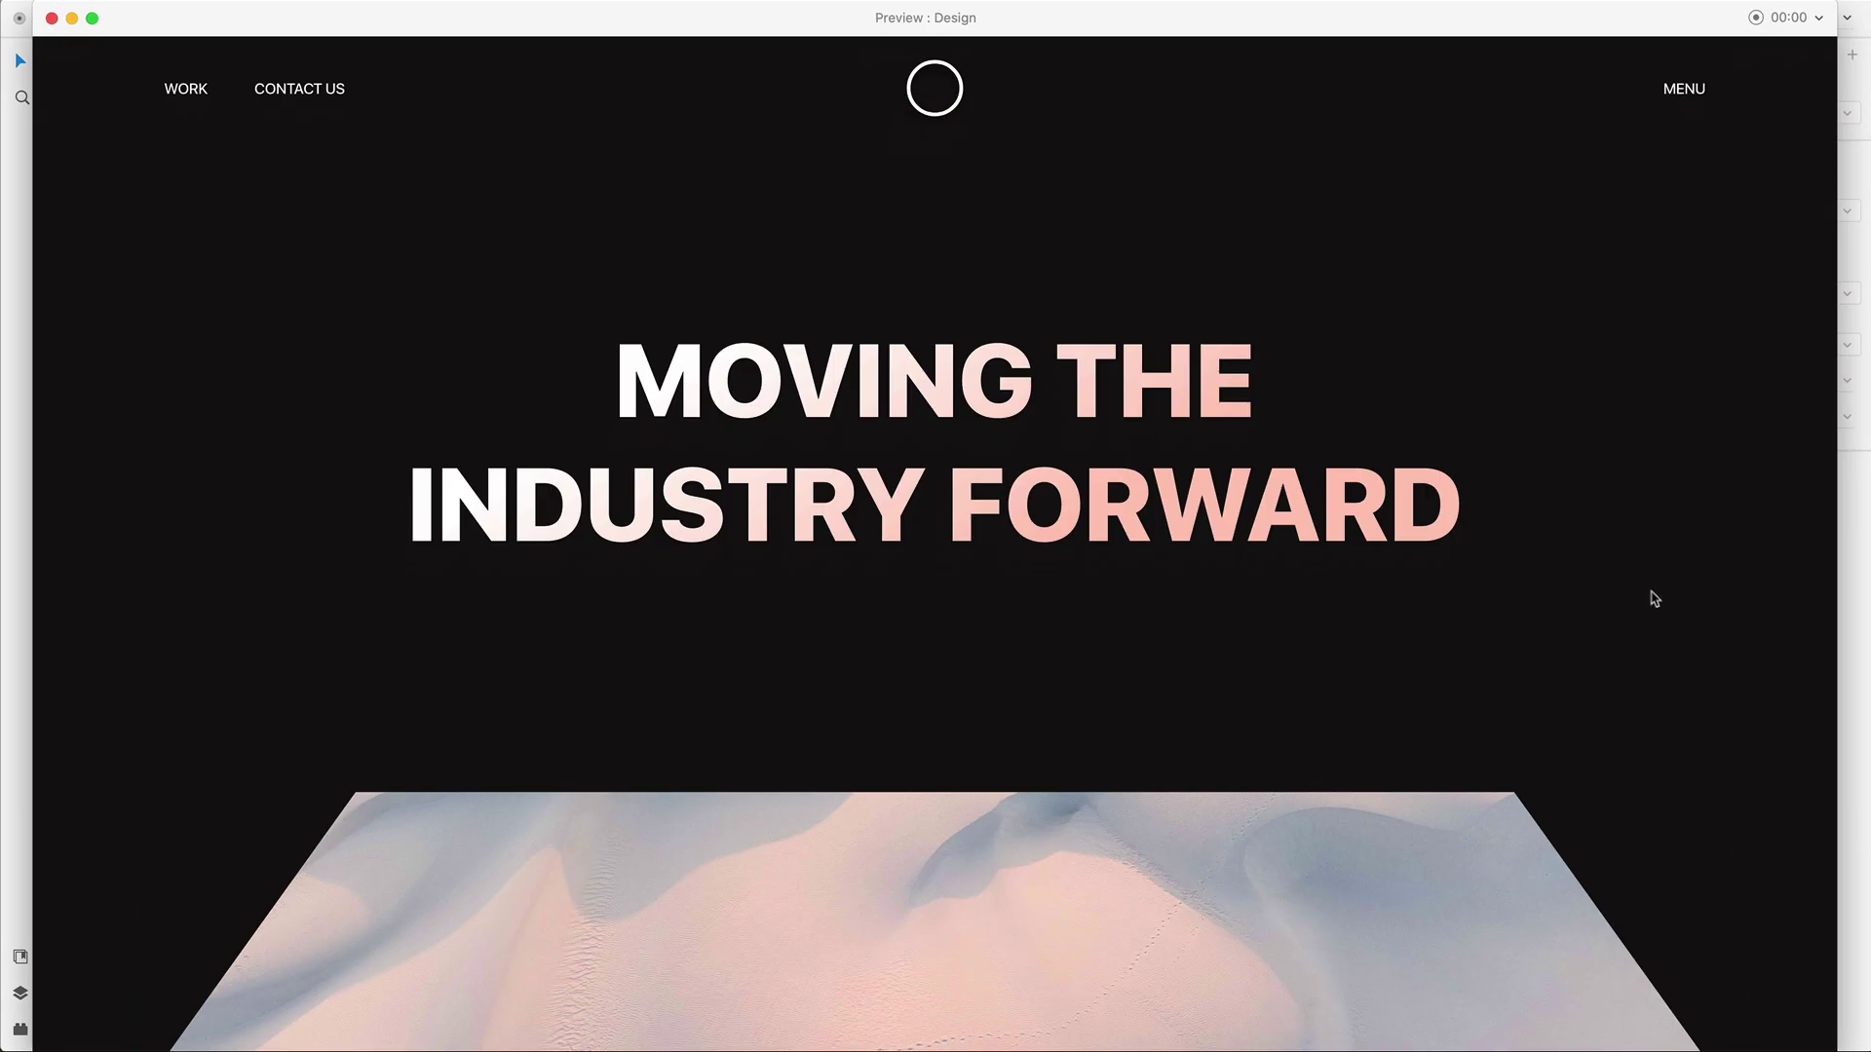
{"action": "left_click", "coordinate": [1390, 866]}
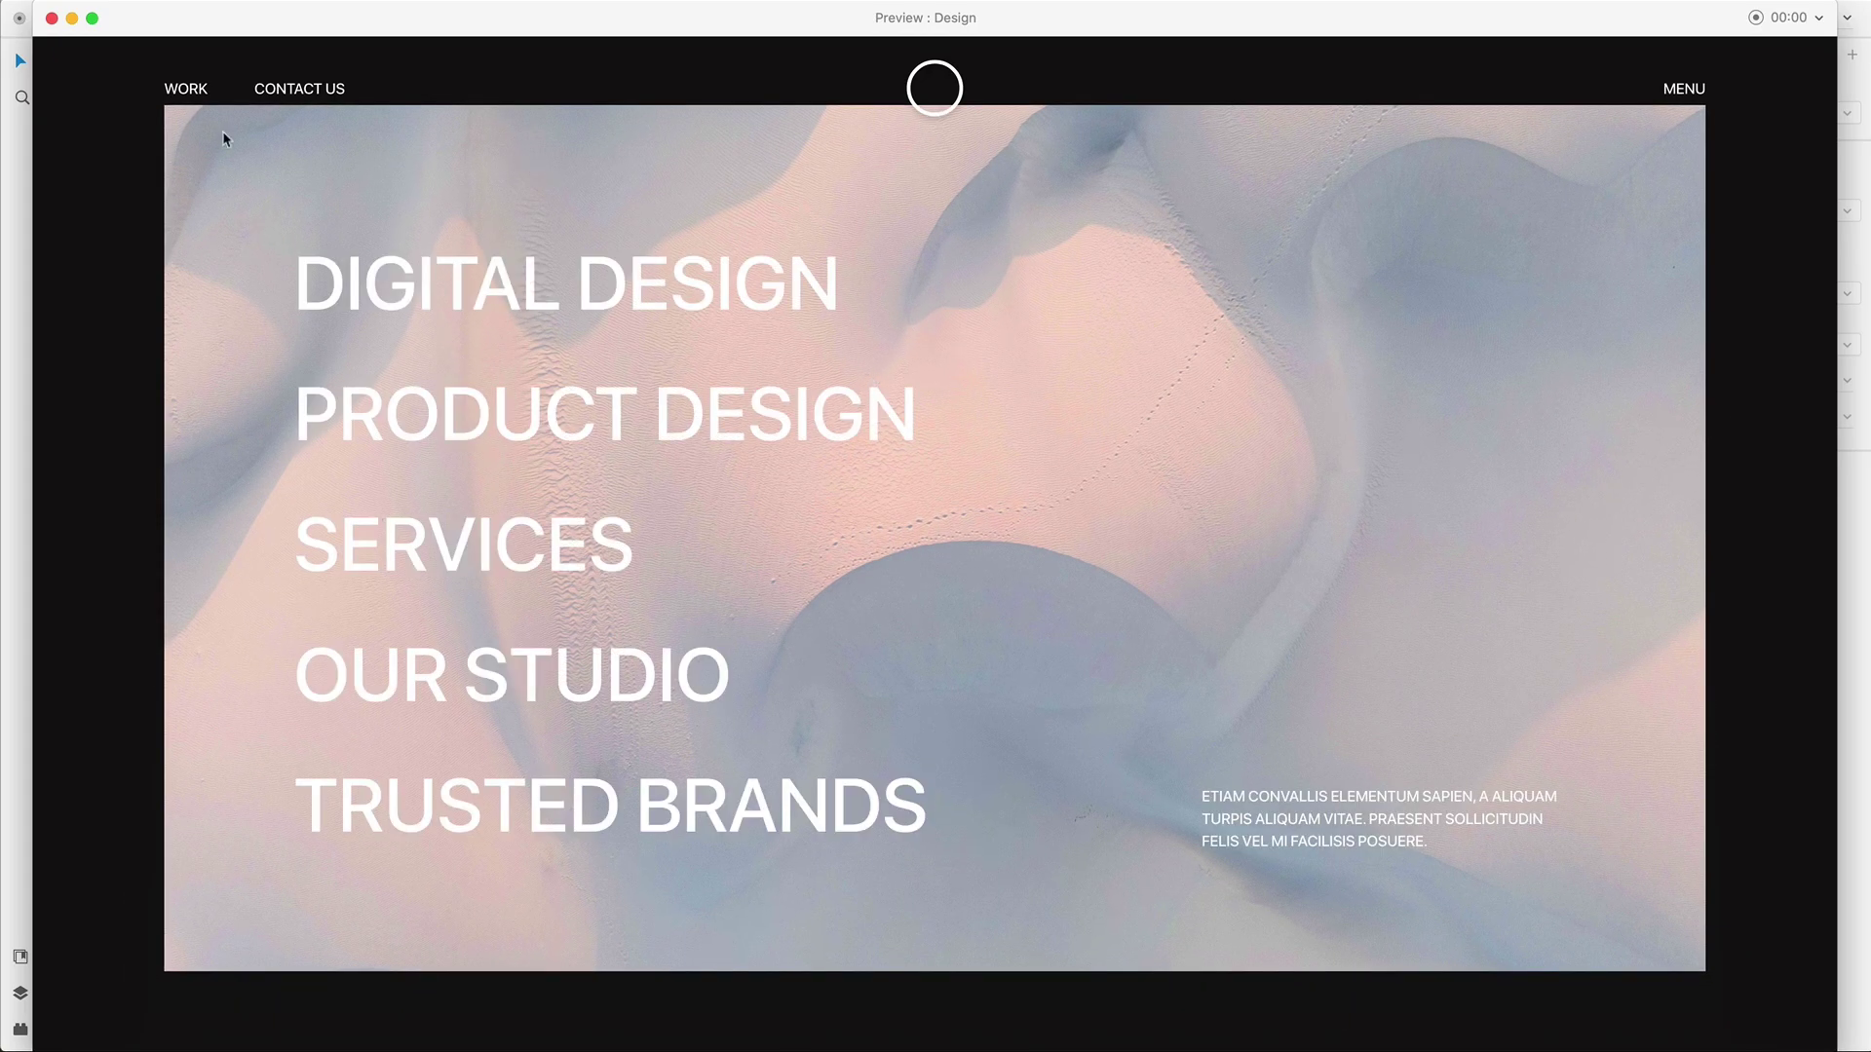
{"action": "left_click", "coordinate": [52, 17]}
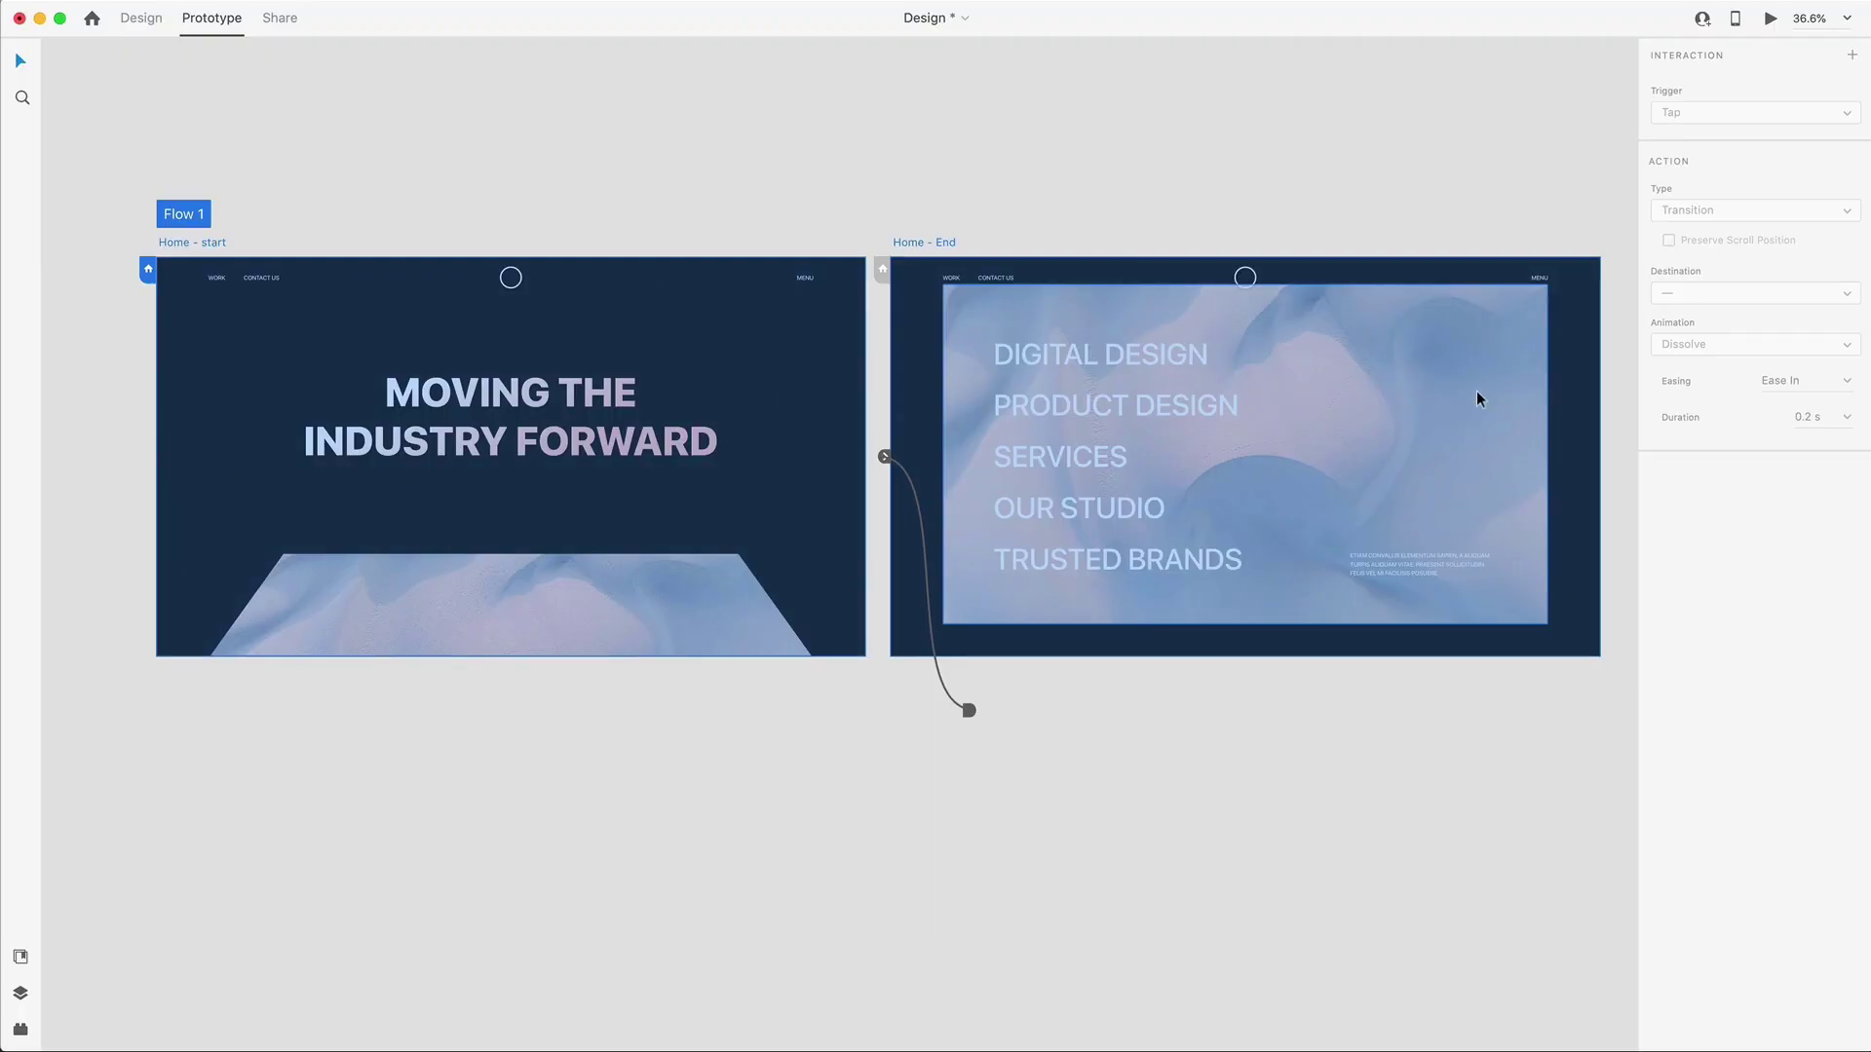
Link the image on Home - End back to Home - start and preview the transitions in both directions.
{"action": "left_click", "coordinate": [1425, 343]}
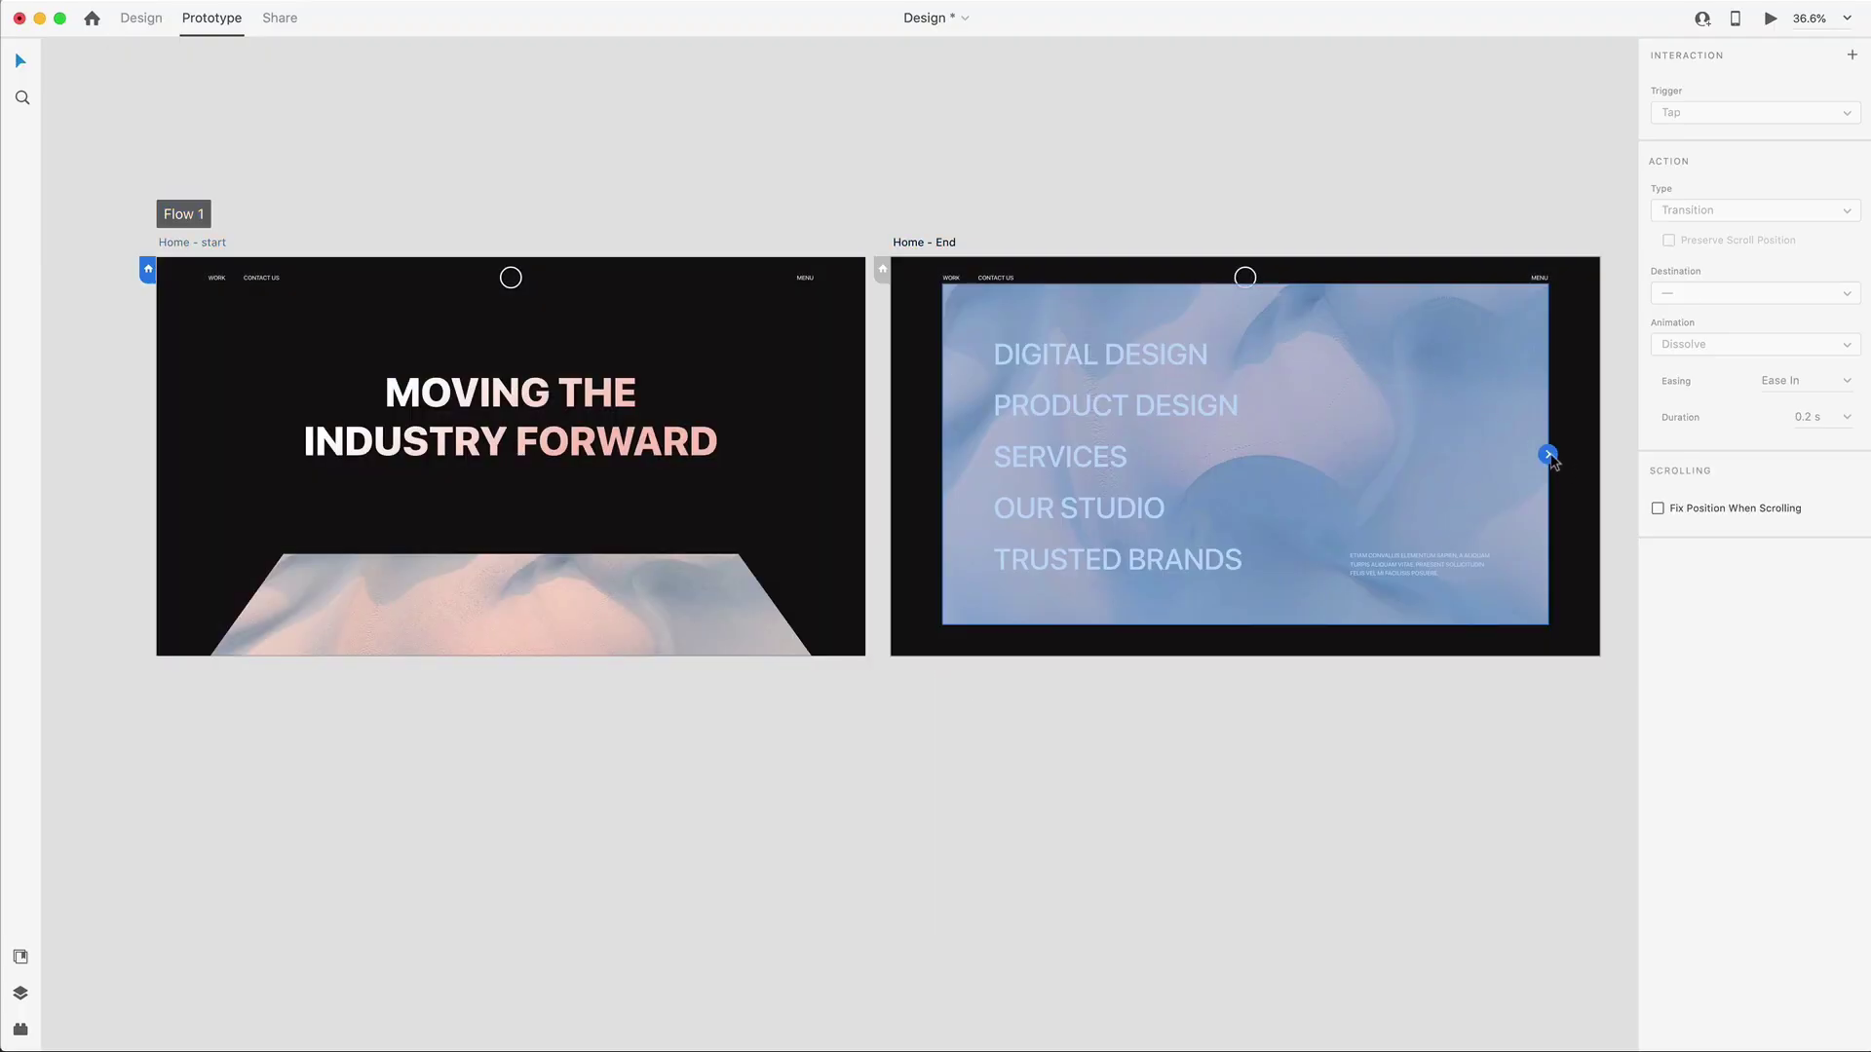
{"action": "left_click_drag", "start_coordinate": [1549, 454], "coordinate": [648, 499]}
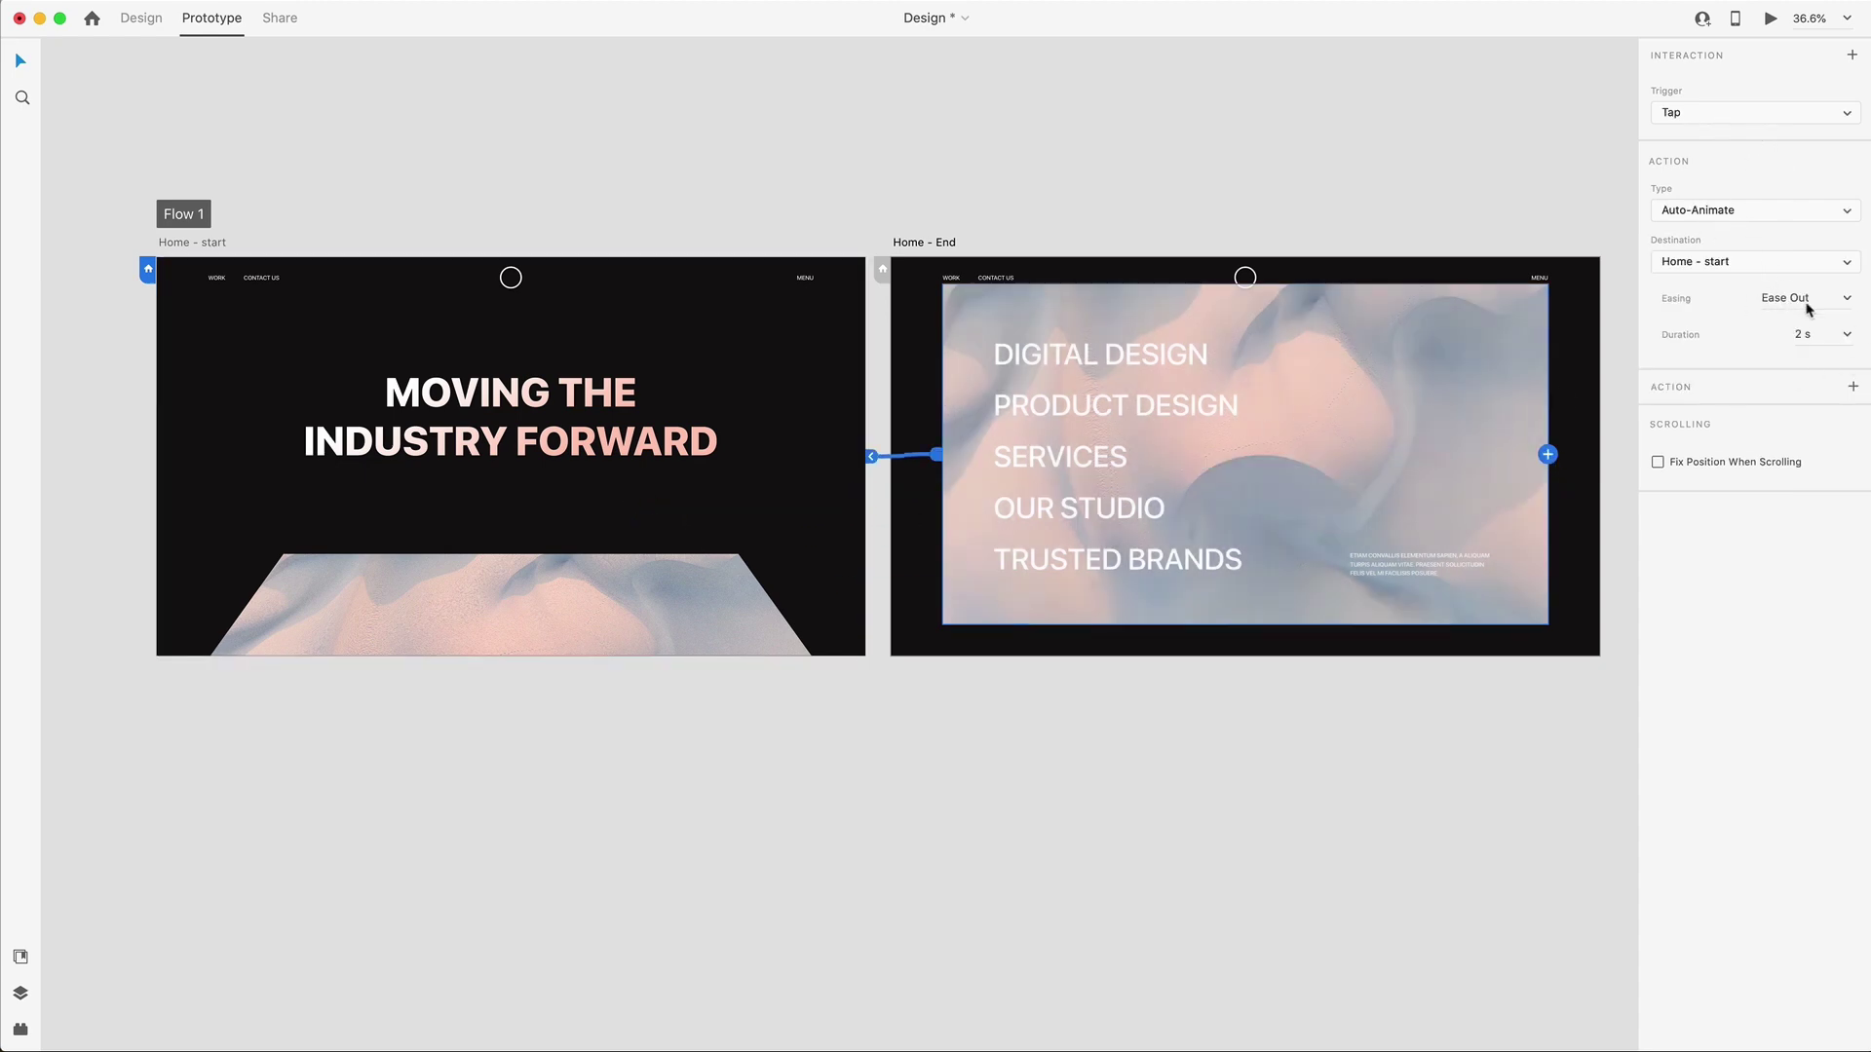
{"action": "left_click", "coordinate": [1767, 22]}
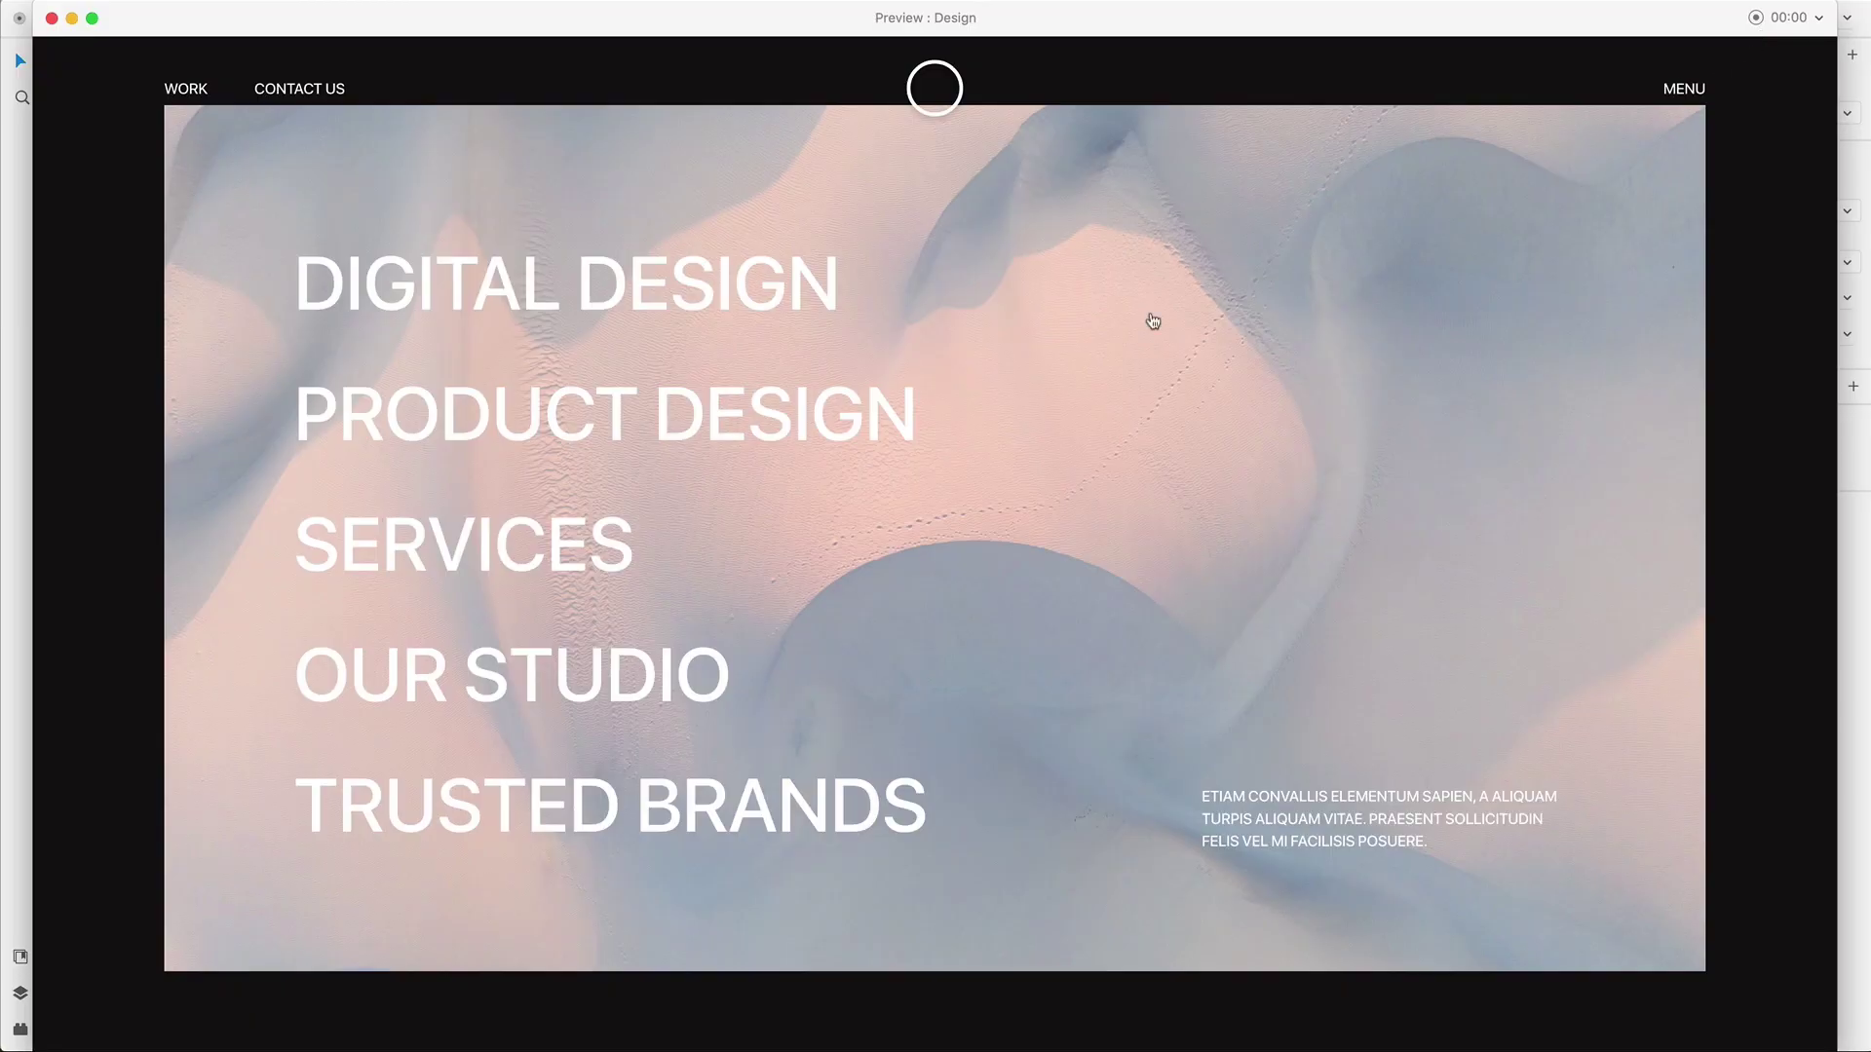
{"action": "left_click", "coordinate": [1578, 605]}
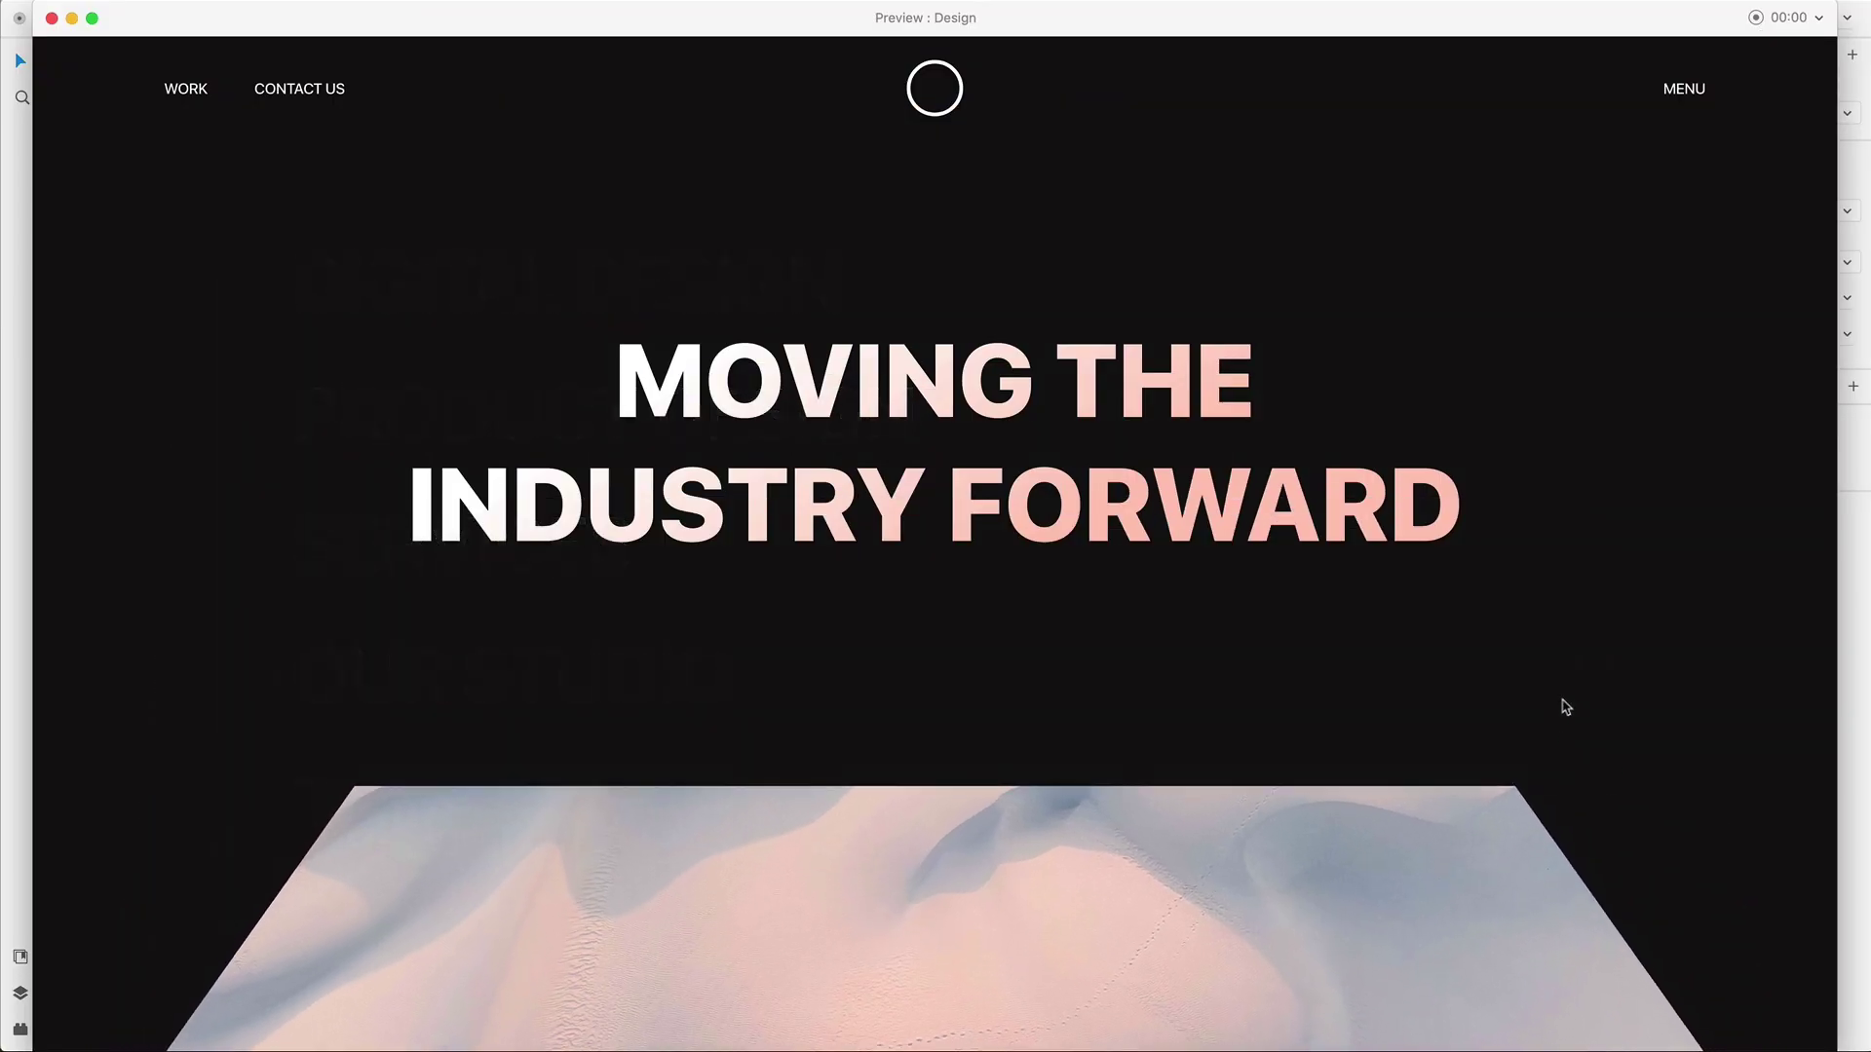
{"action": "left_click", "coordinate": [1470, 890]}
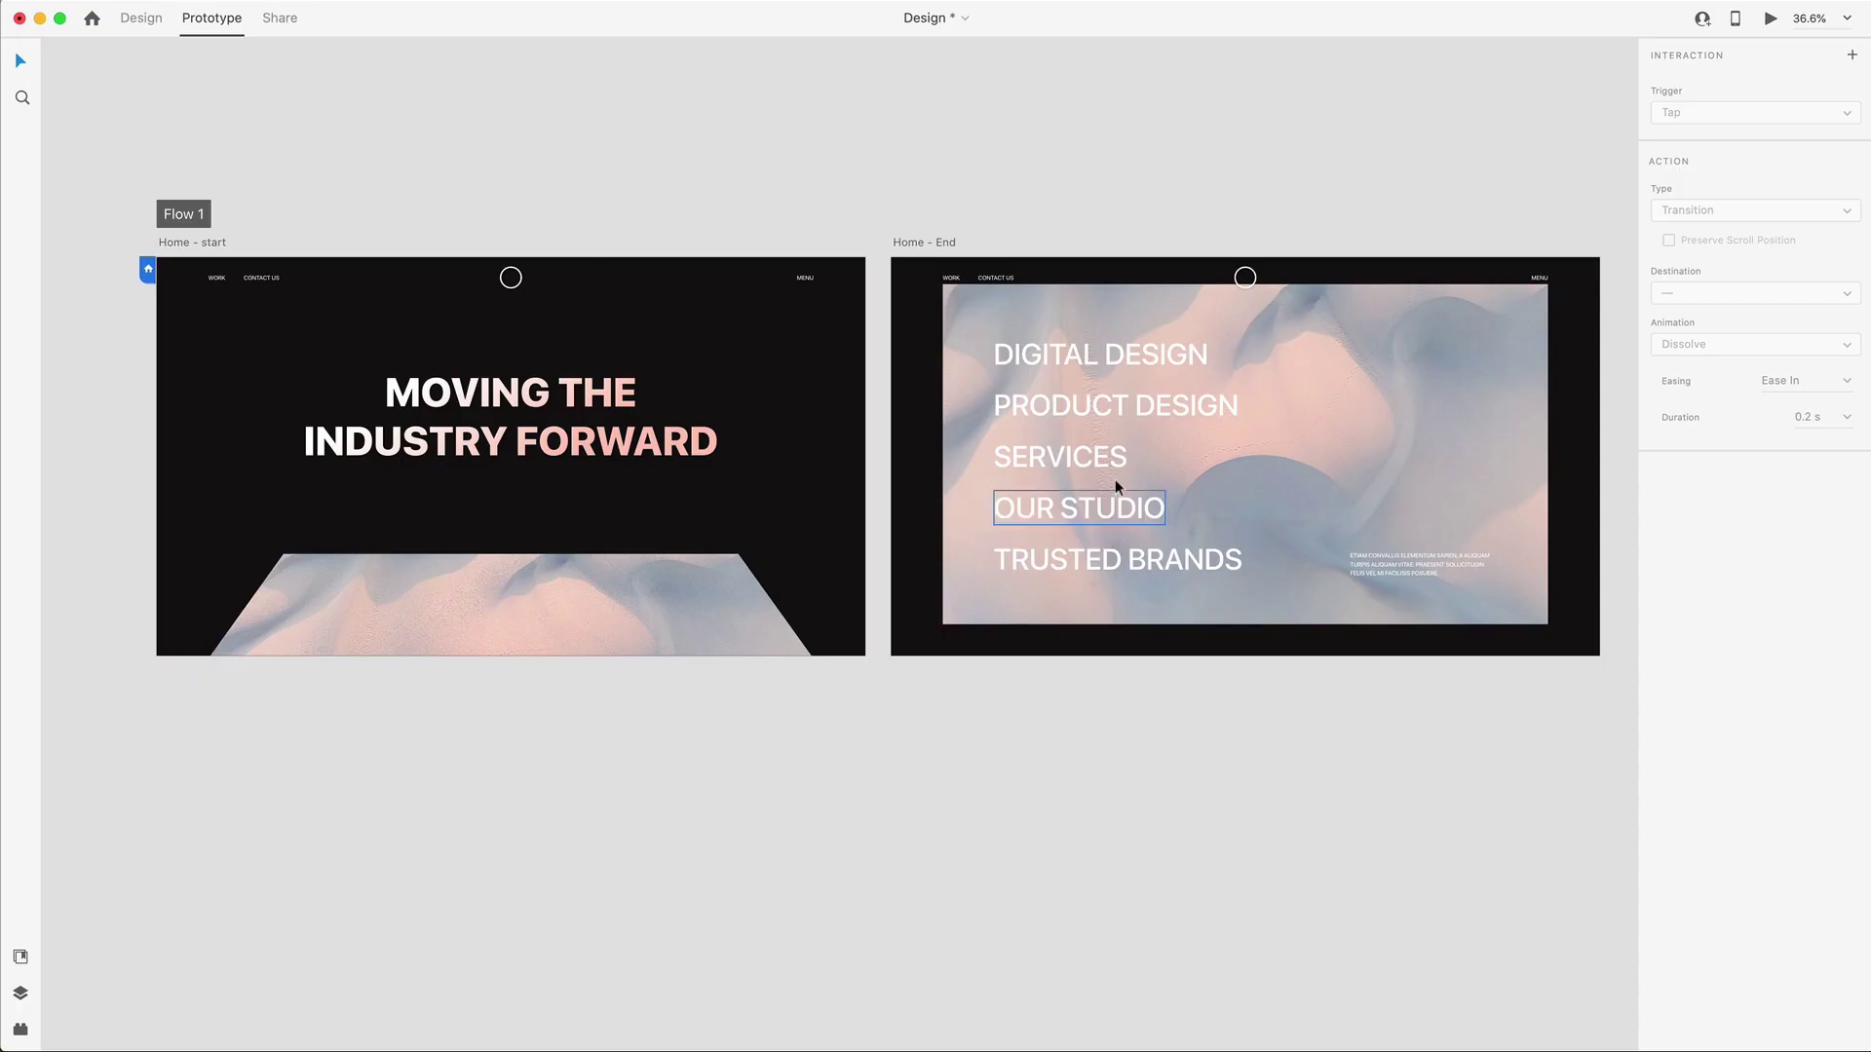
Show the layers of the Home - start artboard and move the Nav group to the top of the stack.
{"action": "left_click", "coordinate": [197, 244]}
{"action": "left_click", "coordinate": [19, 994]}
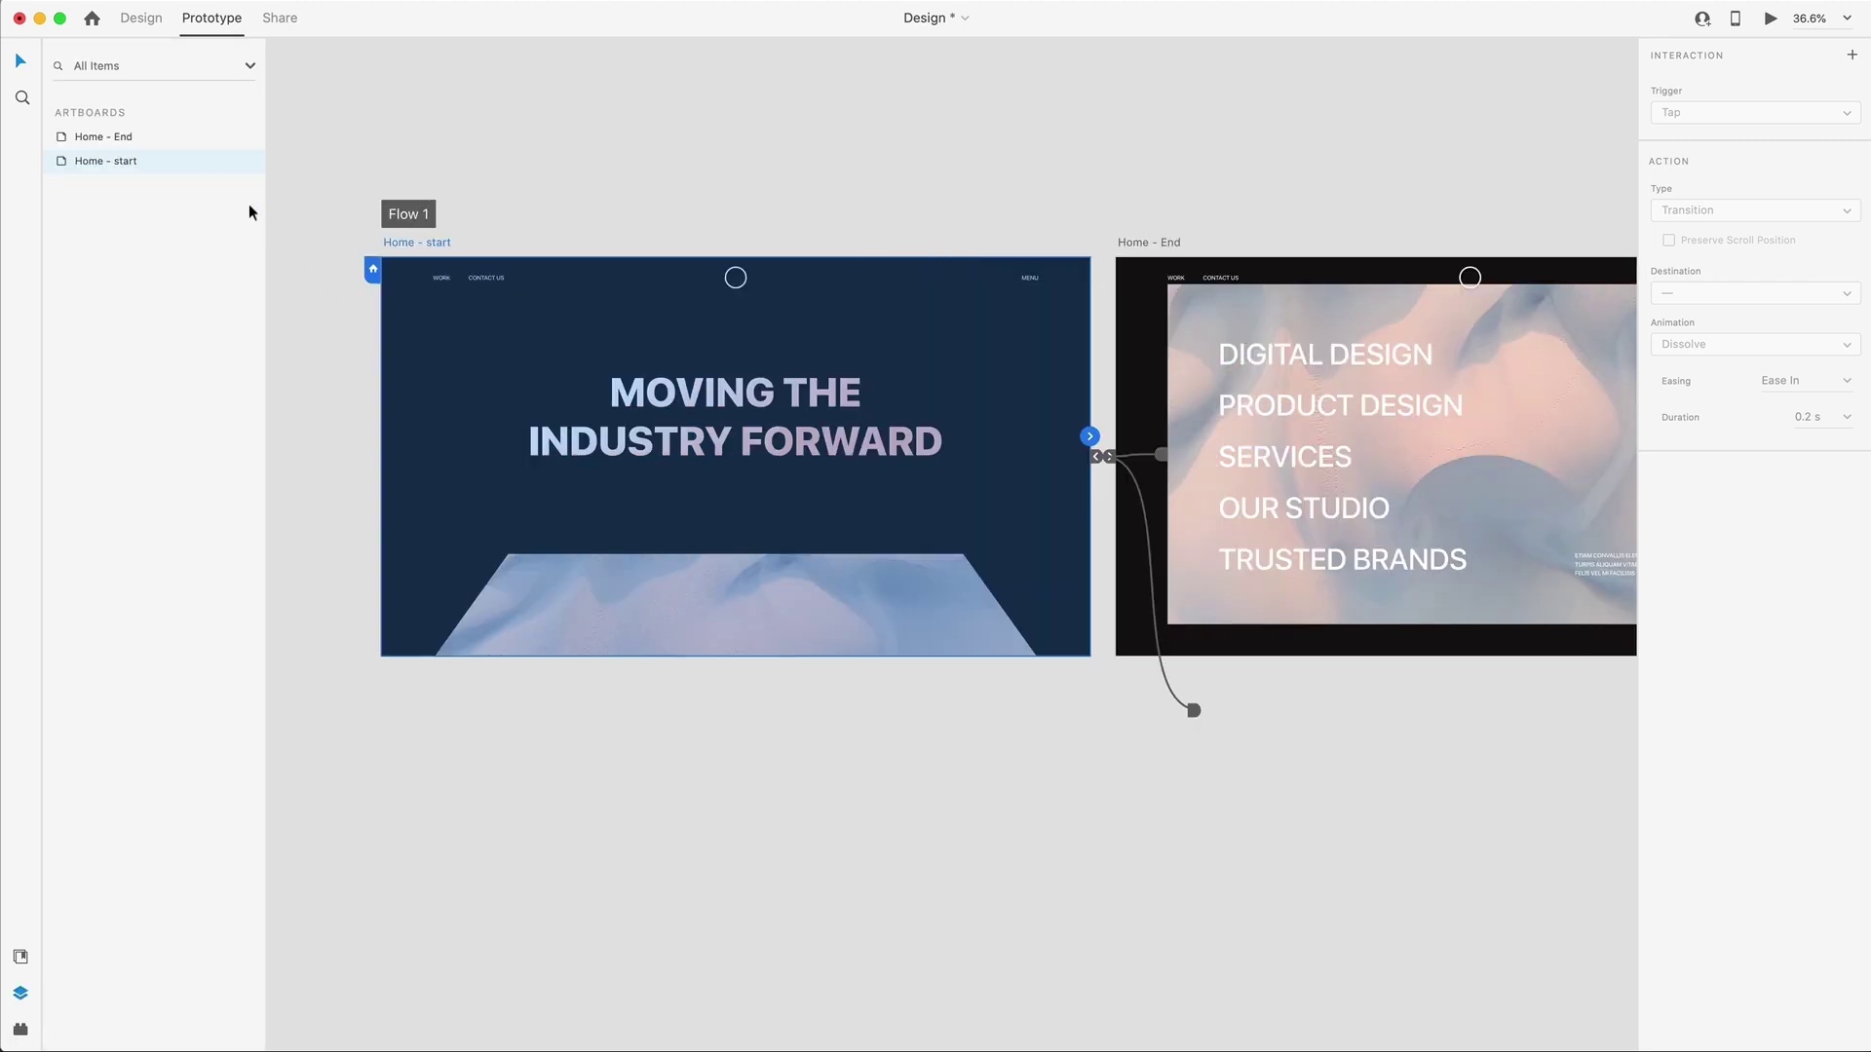
{"action": "double_click", "coordinate": [61, 161]}
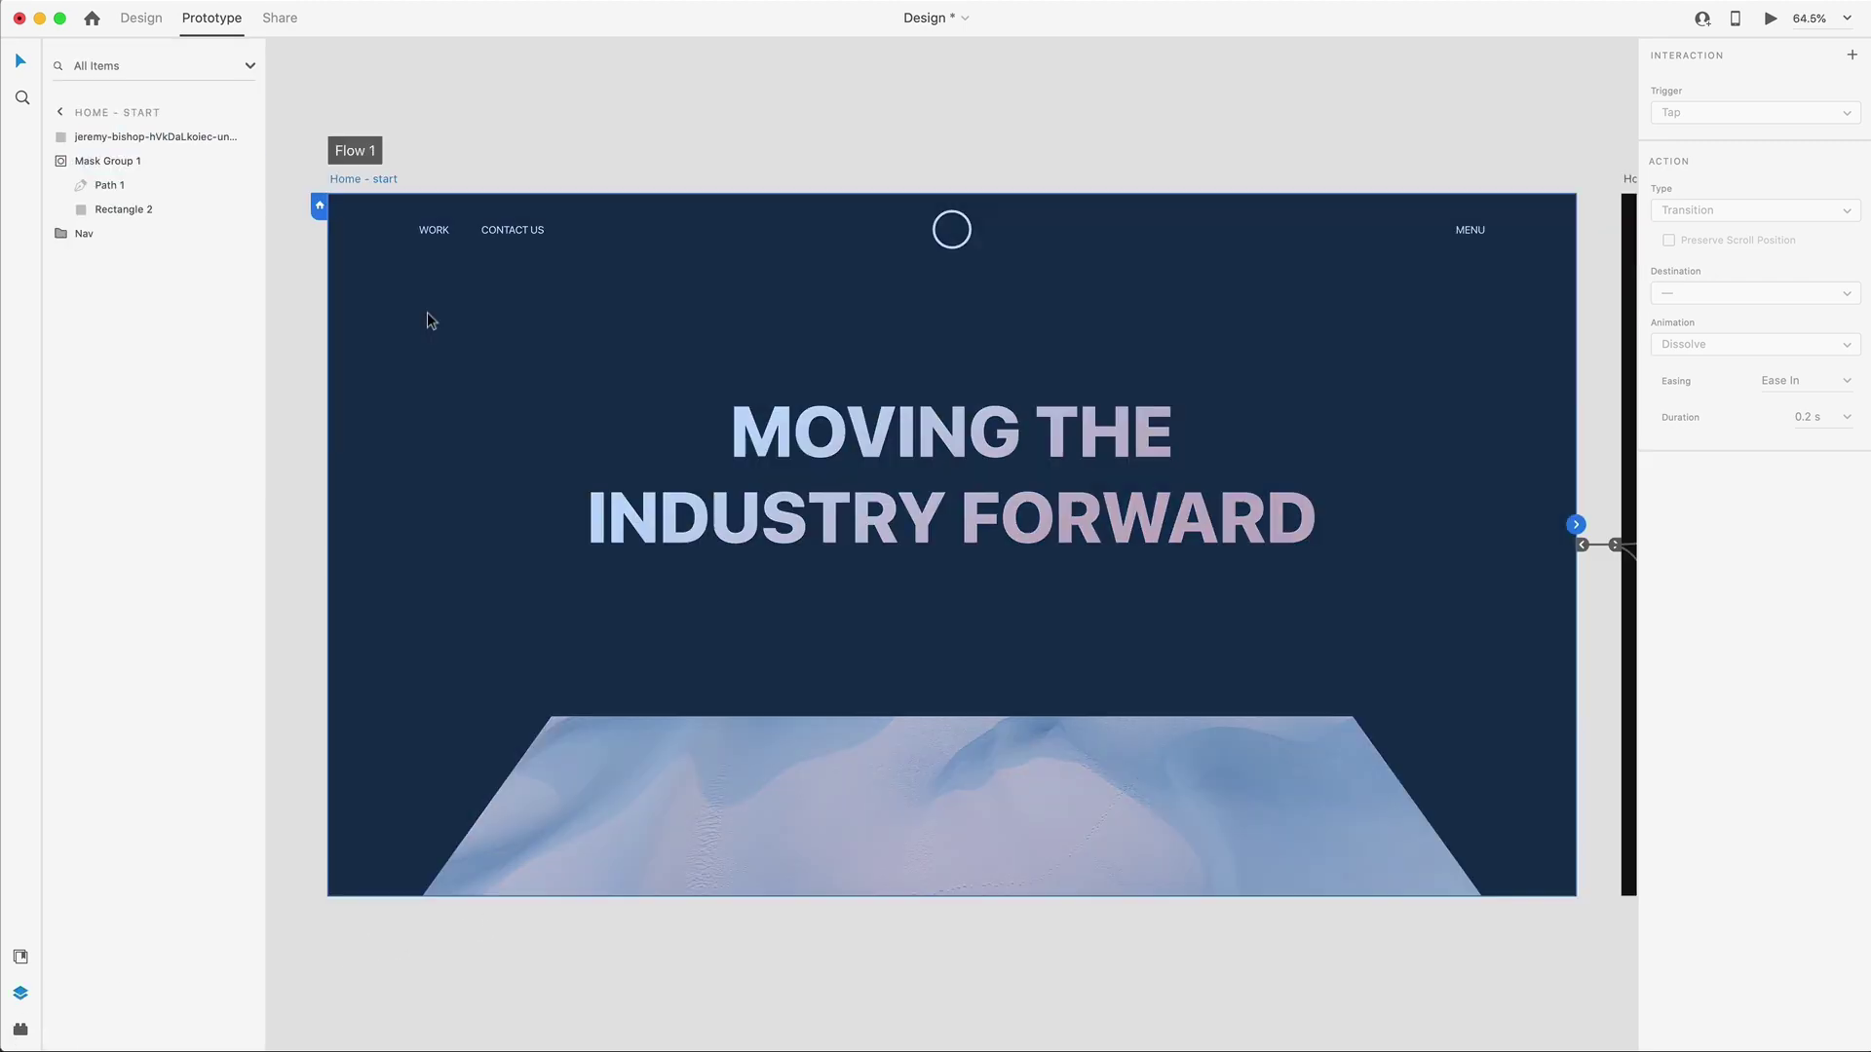
{"action": "left_click", "coordinate": [61, 234]}
{"action": "left_click", "coordinate": [62, 234]}
{"action": "left_click_drag", "start_coordinate": [63, 236], "coordinate": [82, 122]}
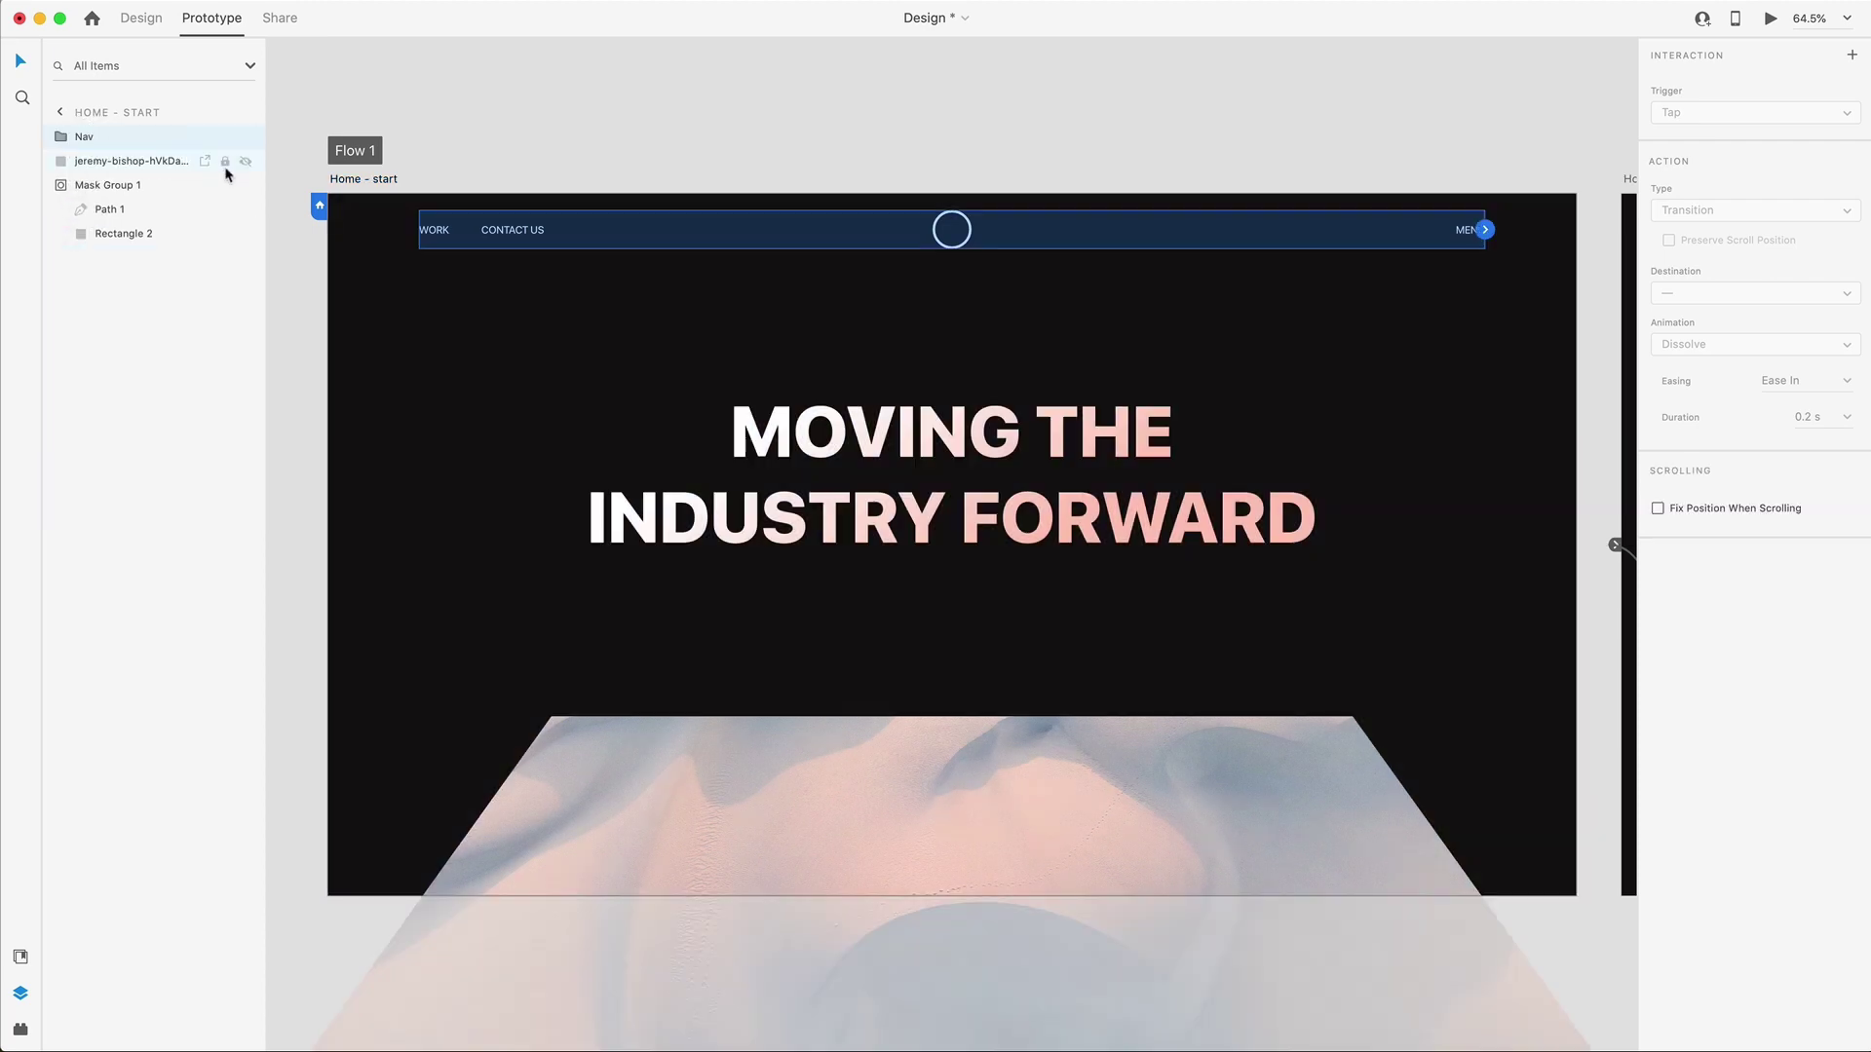
Collapse Mask Group 1 on the Home - start artboard and rename it Heading.
{"action": "left_click", "coordinate": [51, 185]}
{"action": "left_click", "coordinate": [92, 191]}
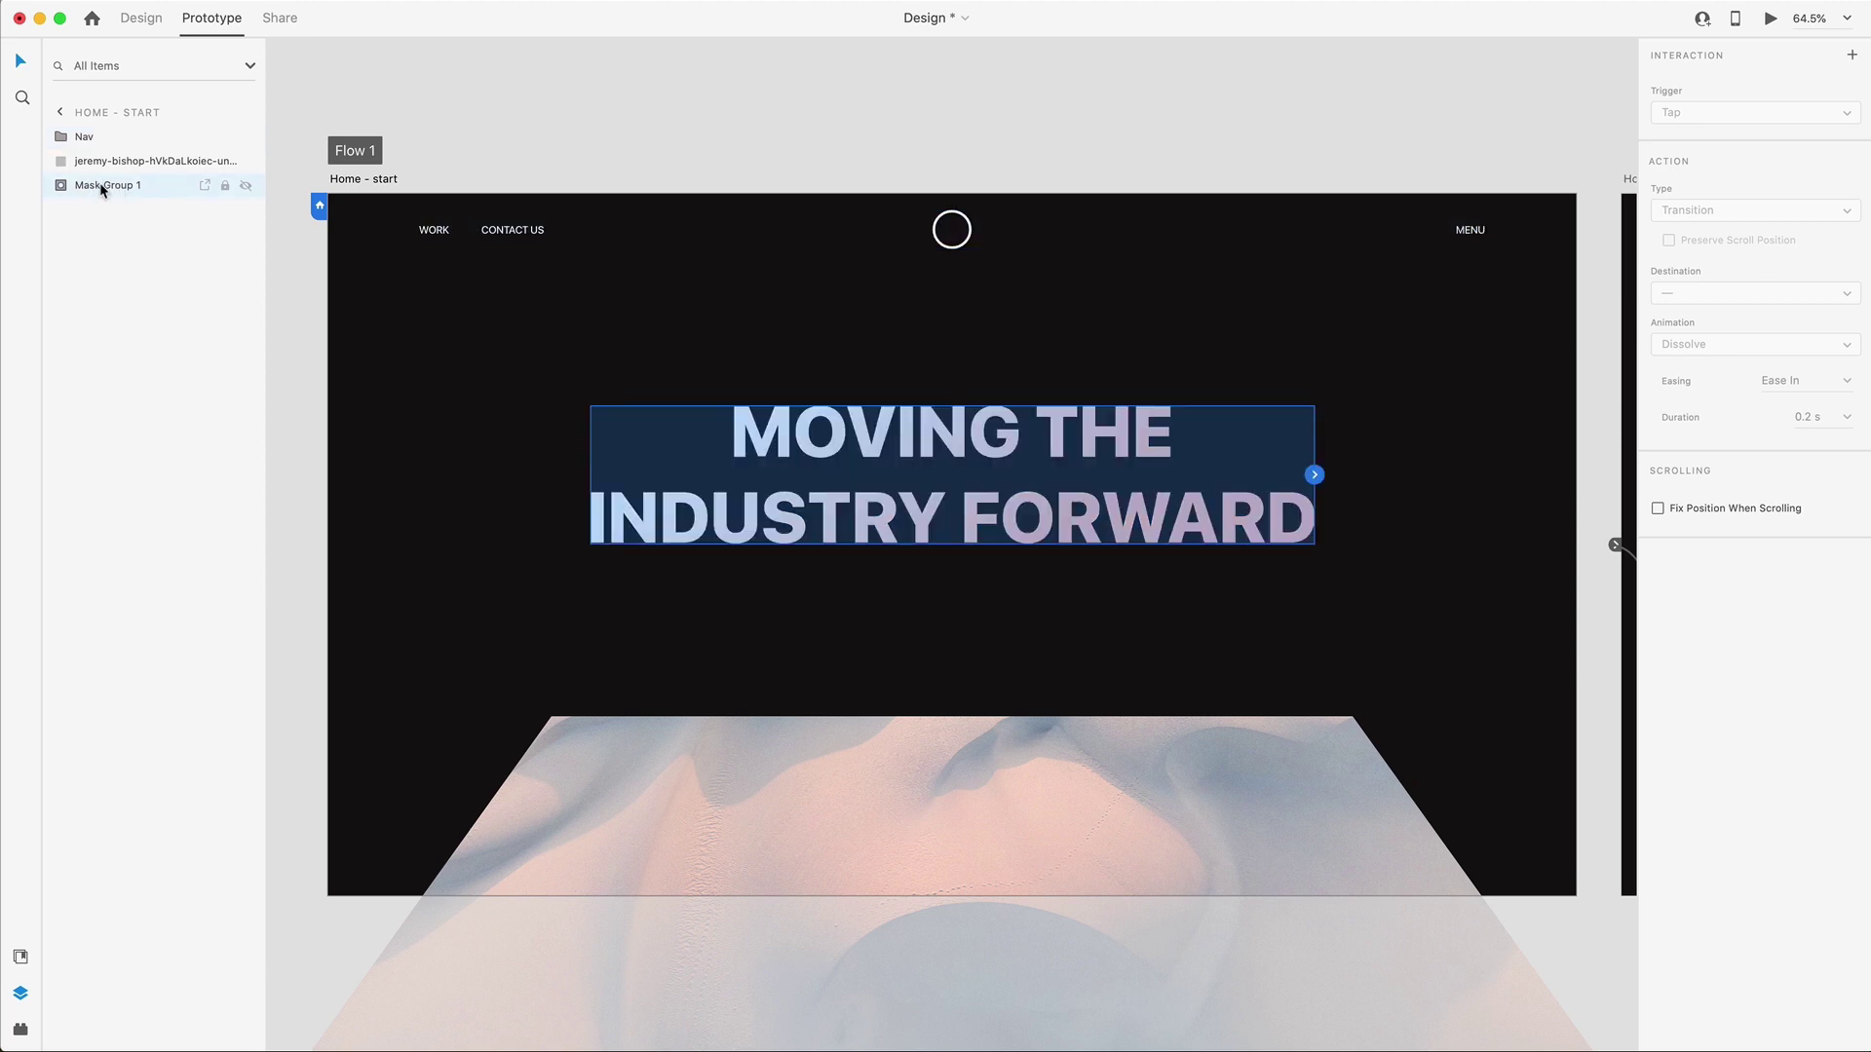
{"action": "double_click", "coordinate": [100, 183]}
{"action": "type", "text": "H"}
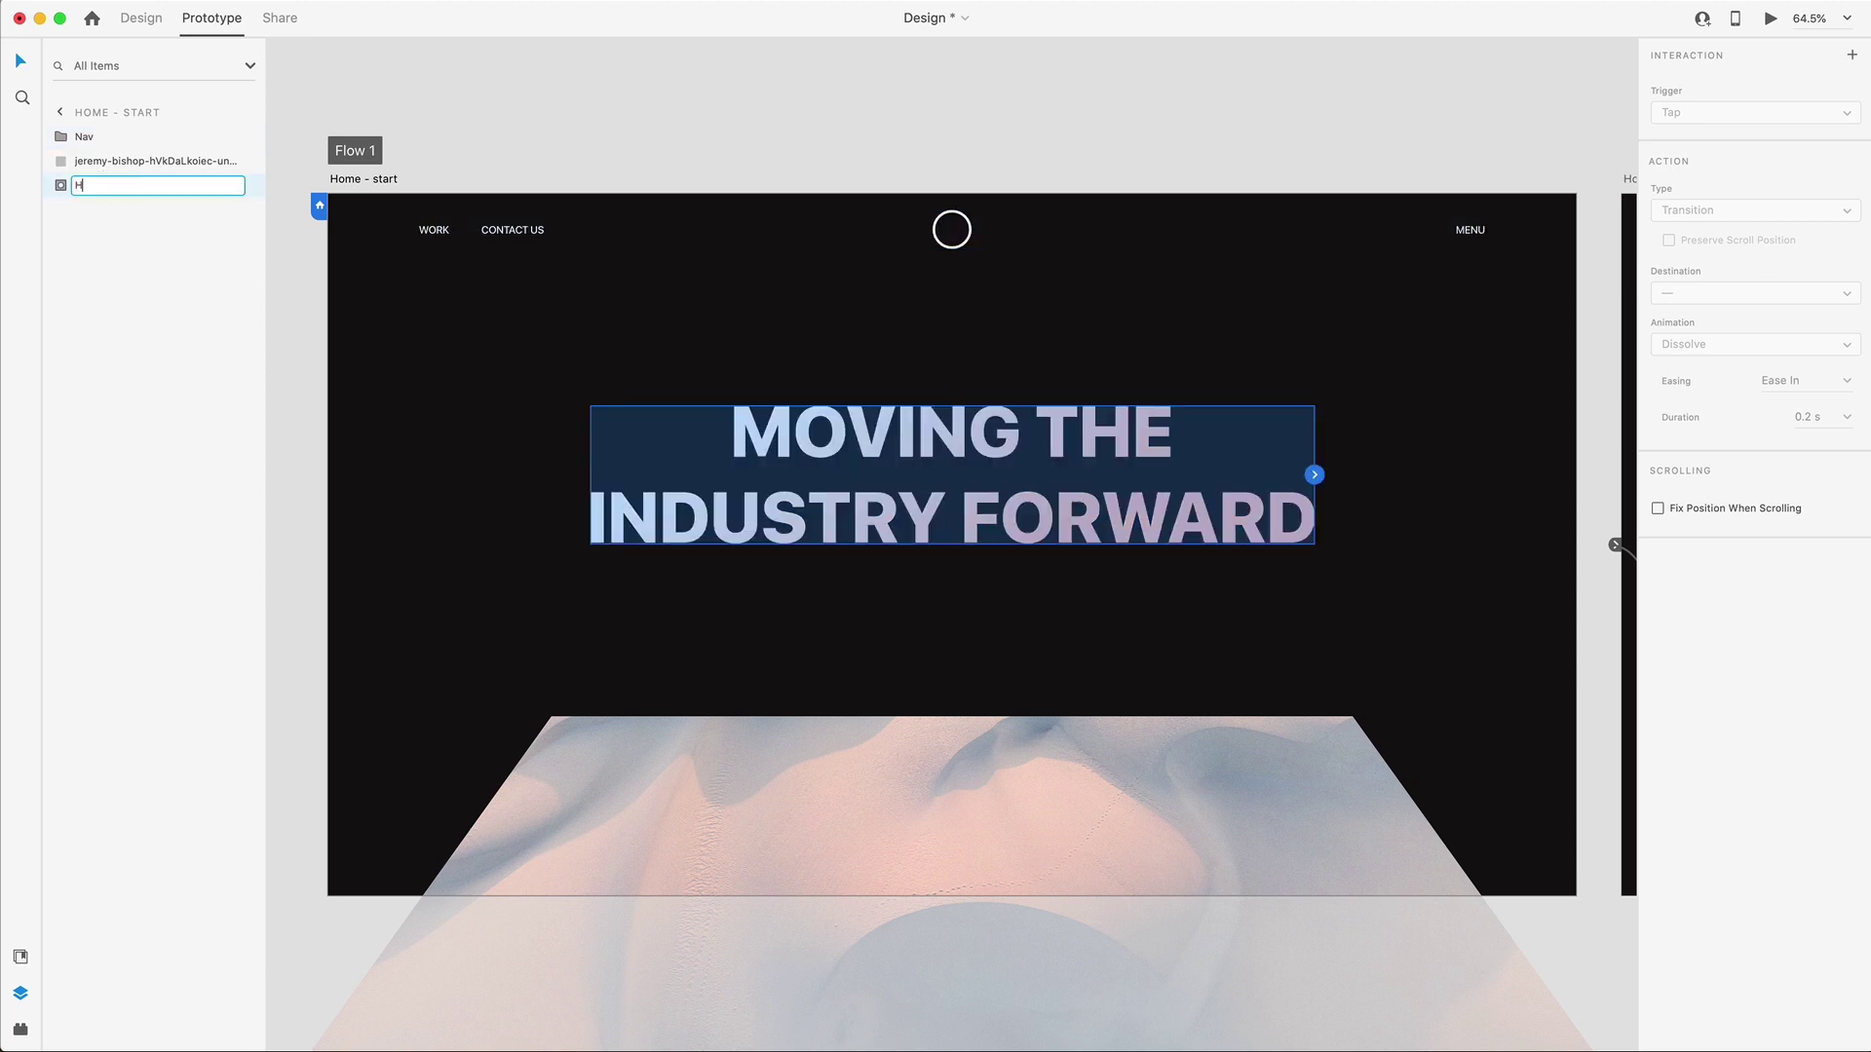
{"action": "type", "text": "eading"}
{"action": "key", "text": "Return"}
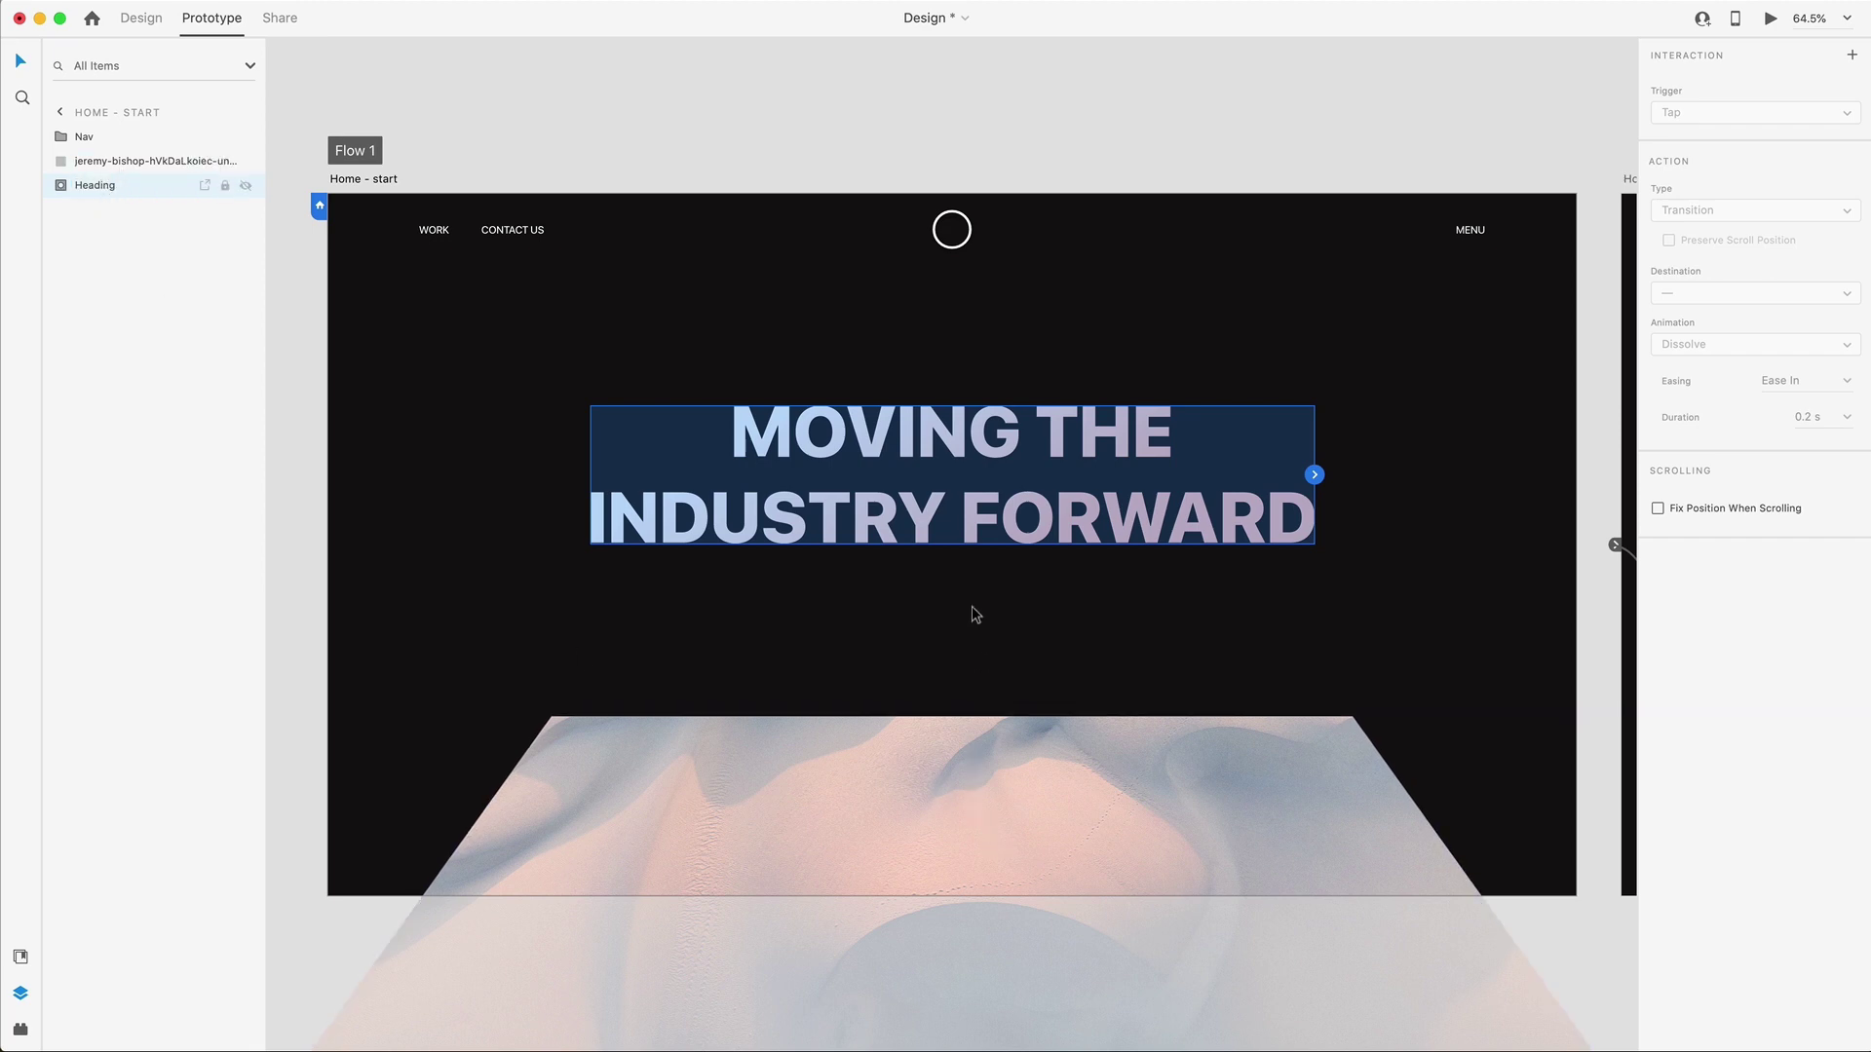
Rename the photo layer on the Home - start artboard as Image.
{"action": "left_click", "coordinate": [124, 163]}
{"action": "double_click", "coordinate": [117, 159]}
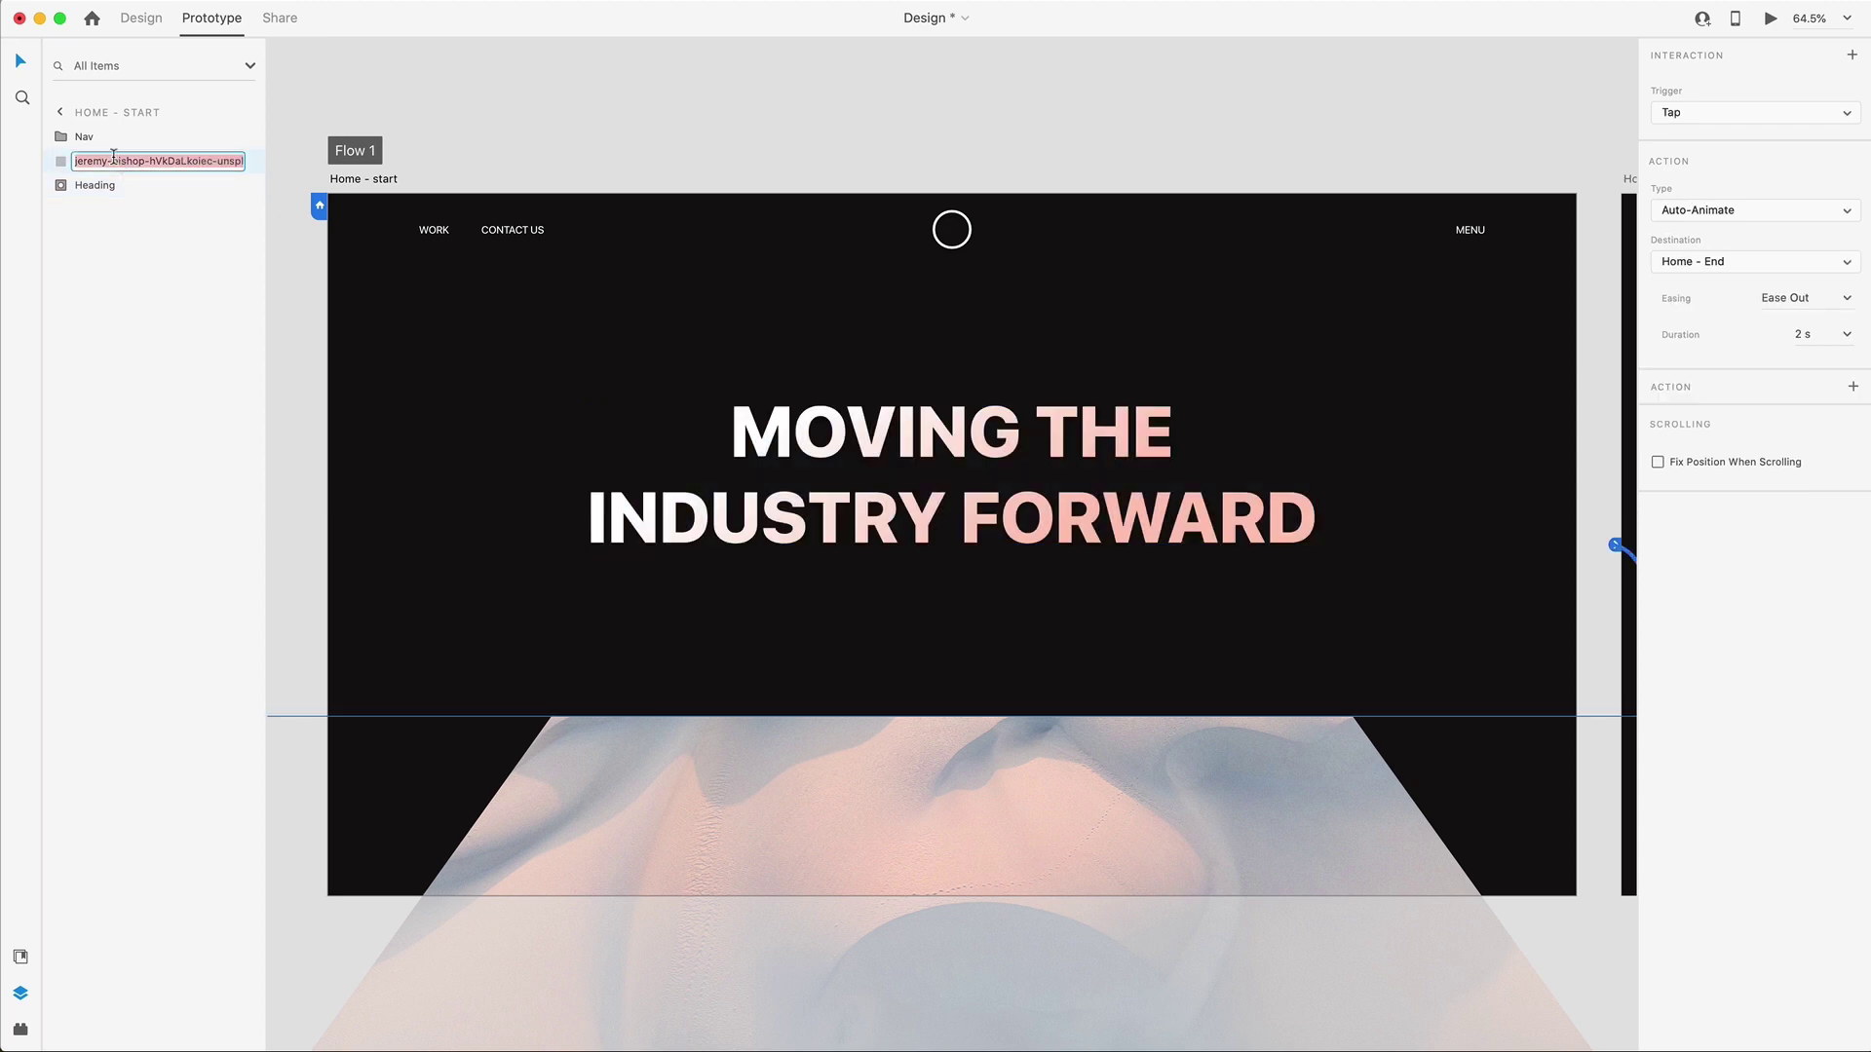
{"action": "key", "text": "BackSpace"}
{"action": "type", "text": "Image"}
{"action": "key", "text": "Return"}
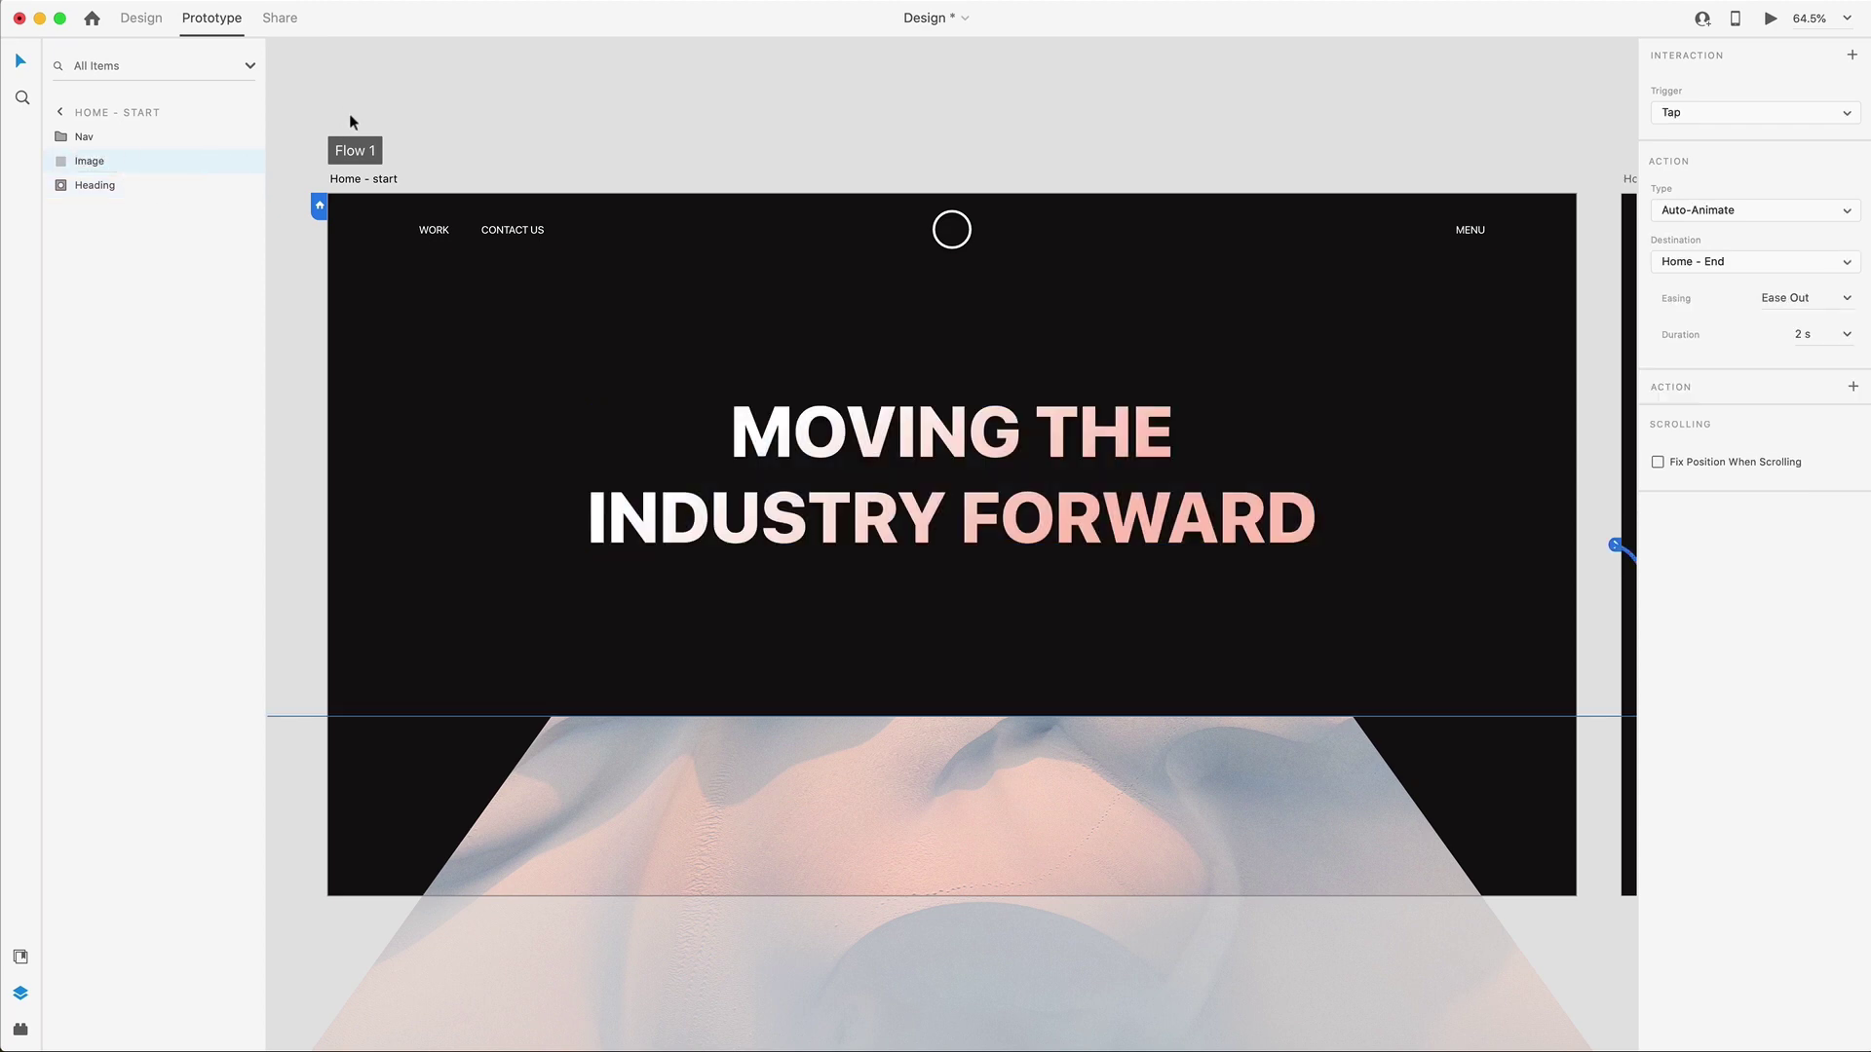
Show the layers of the Home - End artboard and rename Mask Group 1 as Heading.
{"action": "left_click", "coordinate": [618, 113]}
{"action": "scroll", "coordinate": [680, 147], "scroll_direction": "right", "scroll_amount": 10}
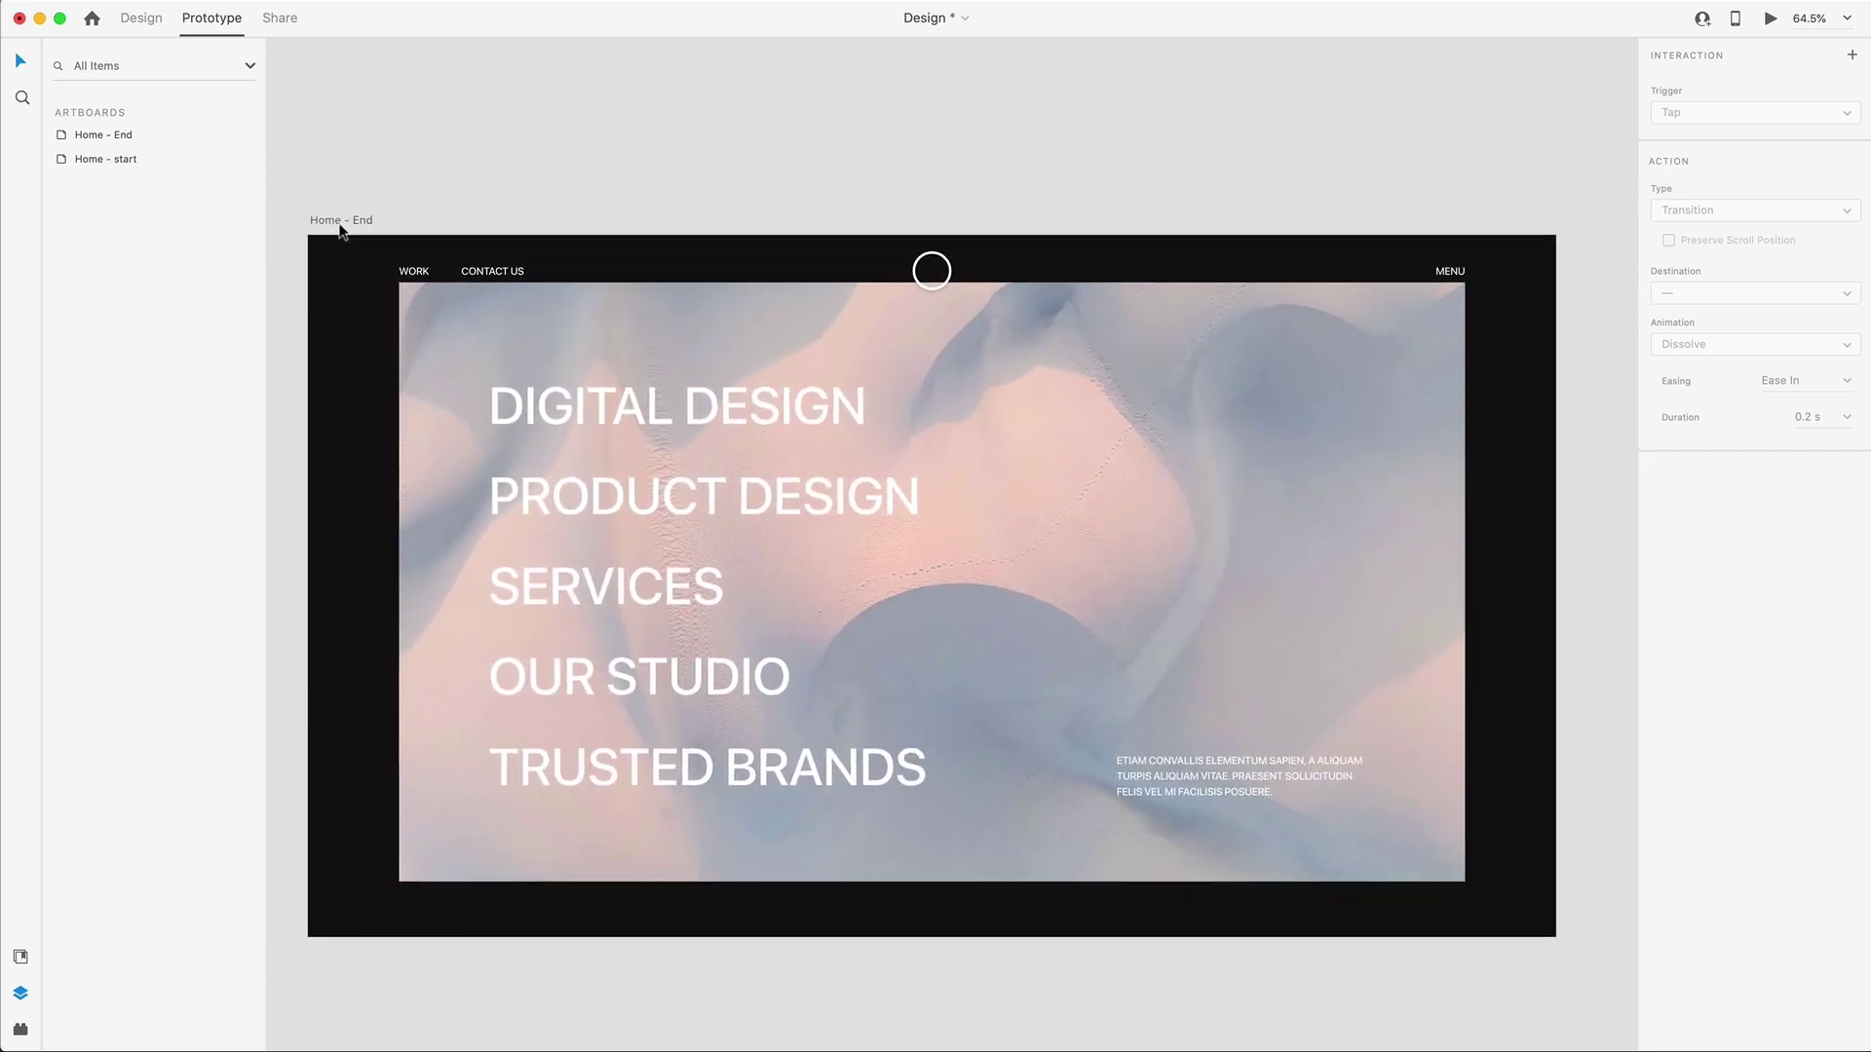
{"action": "left_click", "coordinate": [343, 222]}
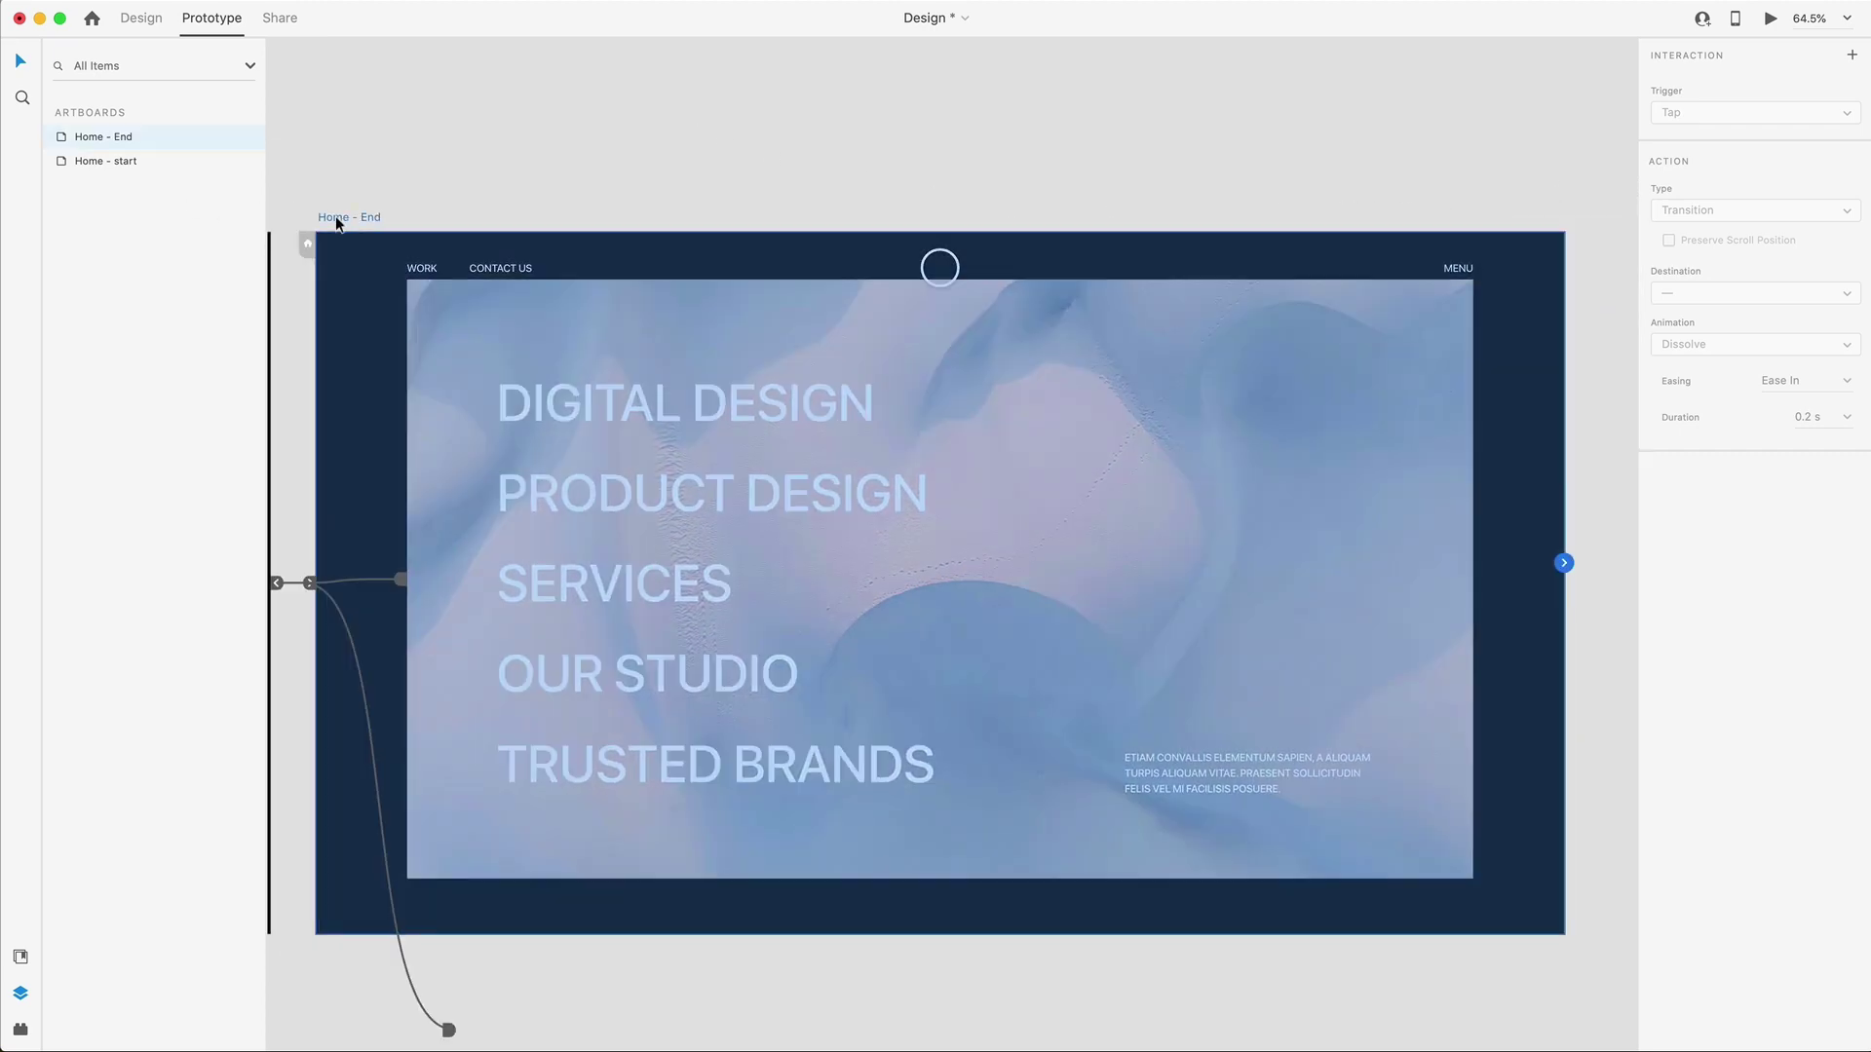
{"action": "left_click", "coordinate": [62, 137]}
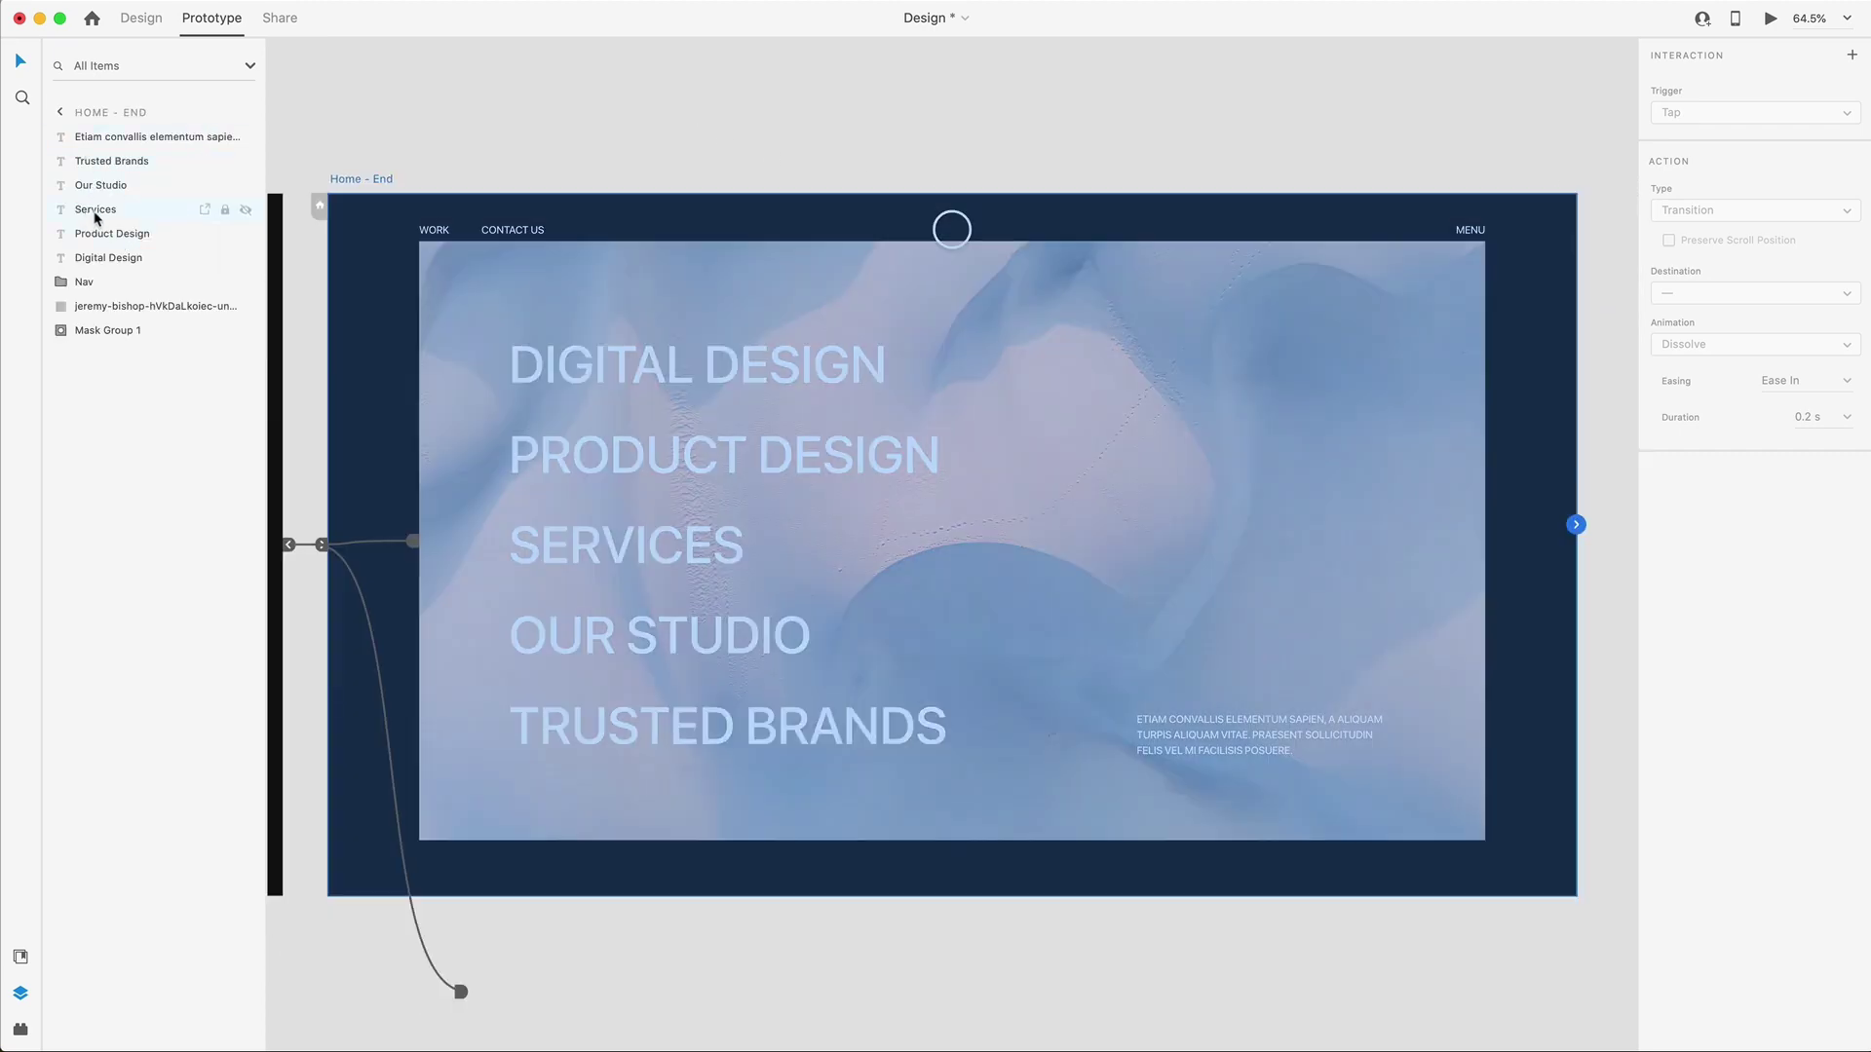
{"action": "left_click", "coordinate": [95, 339]}
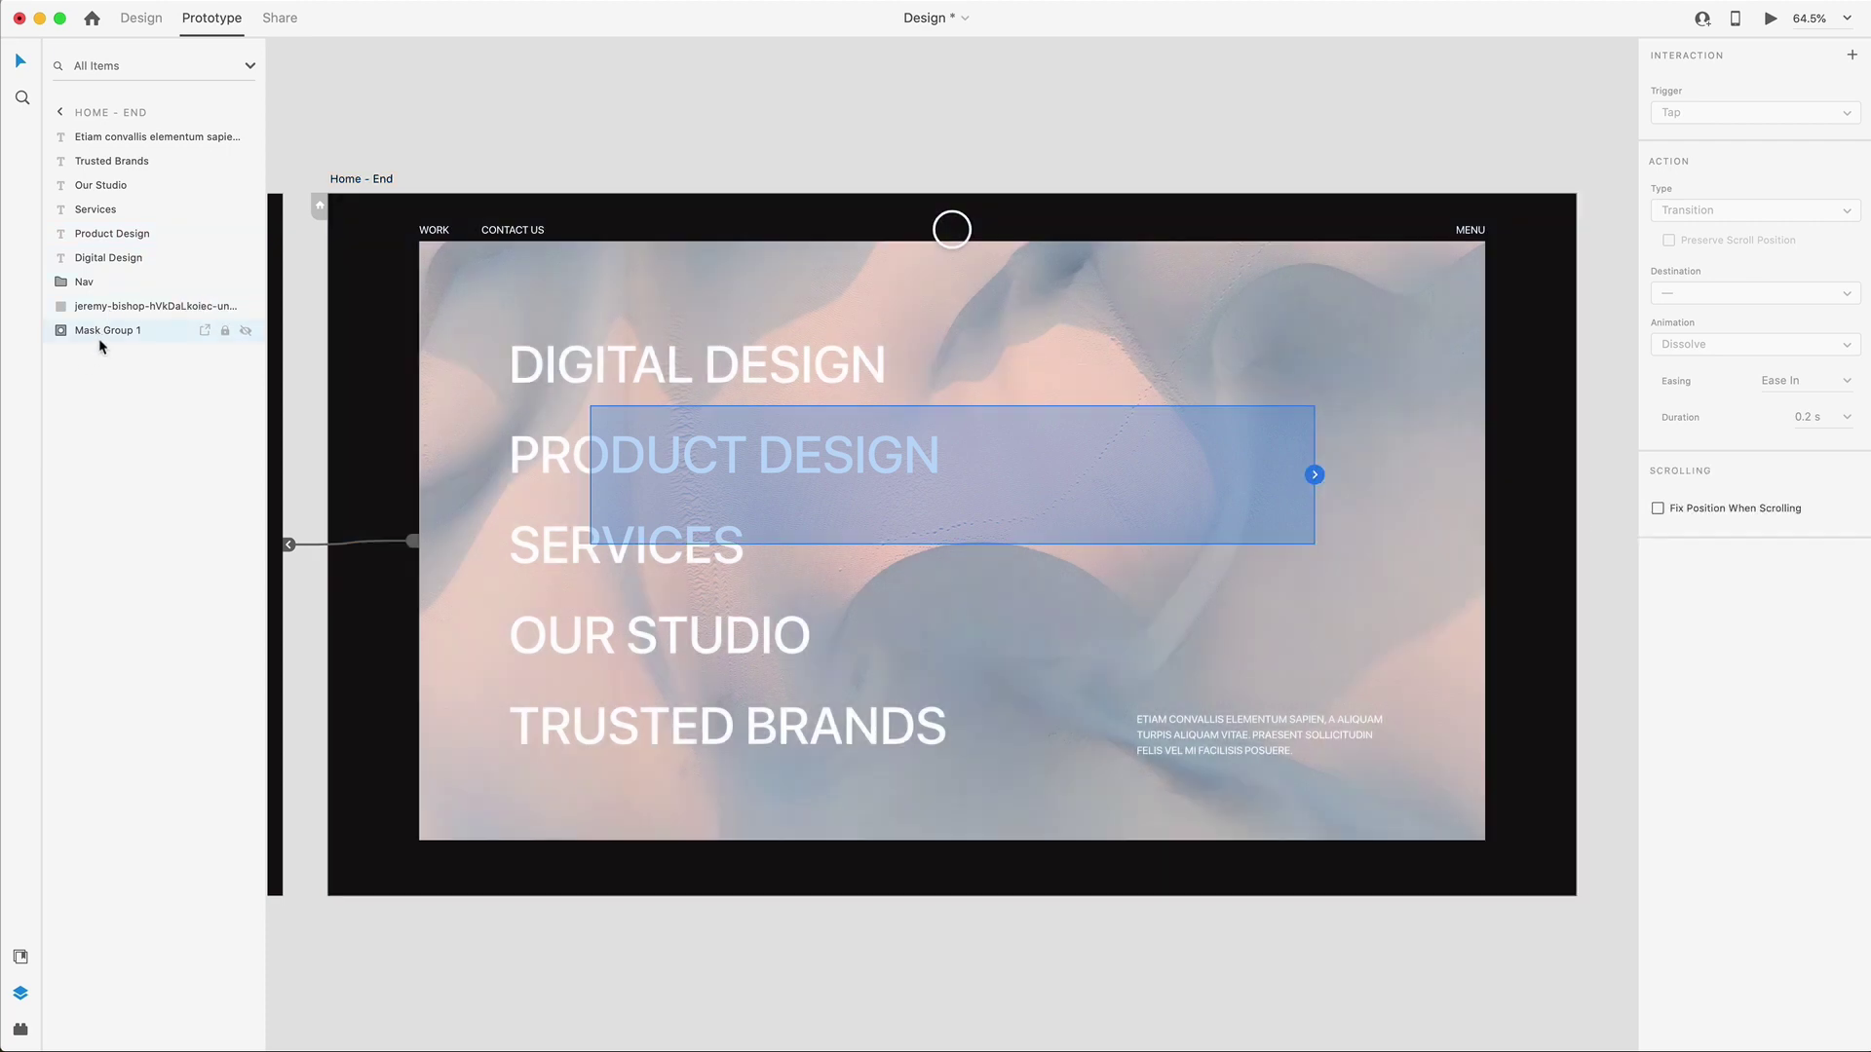
{"action": "double_click", "coordinate": [110, 331]}
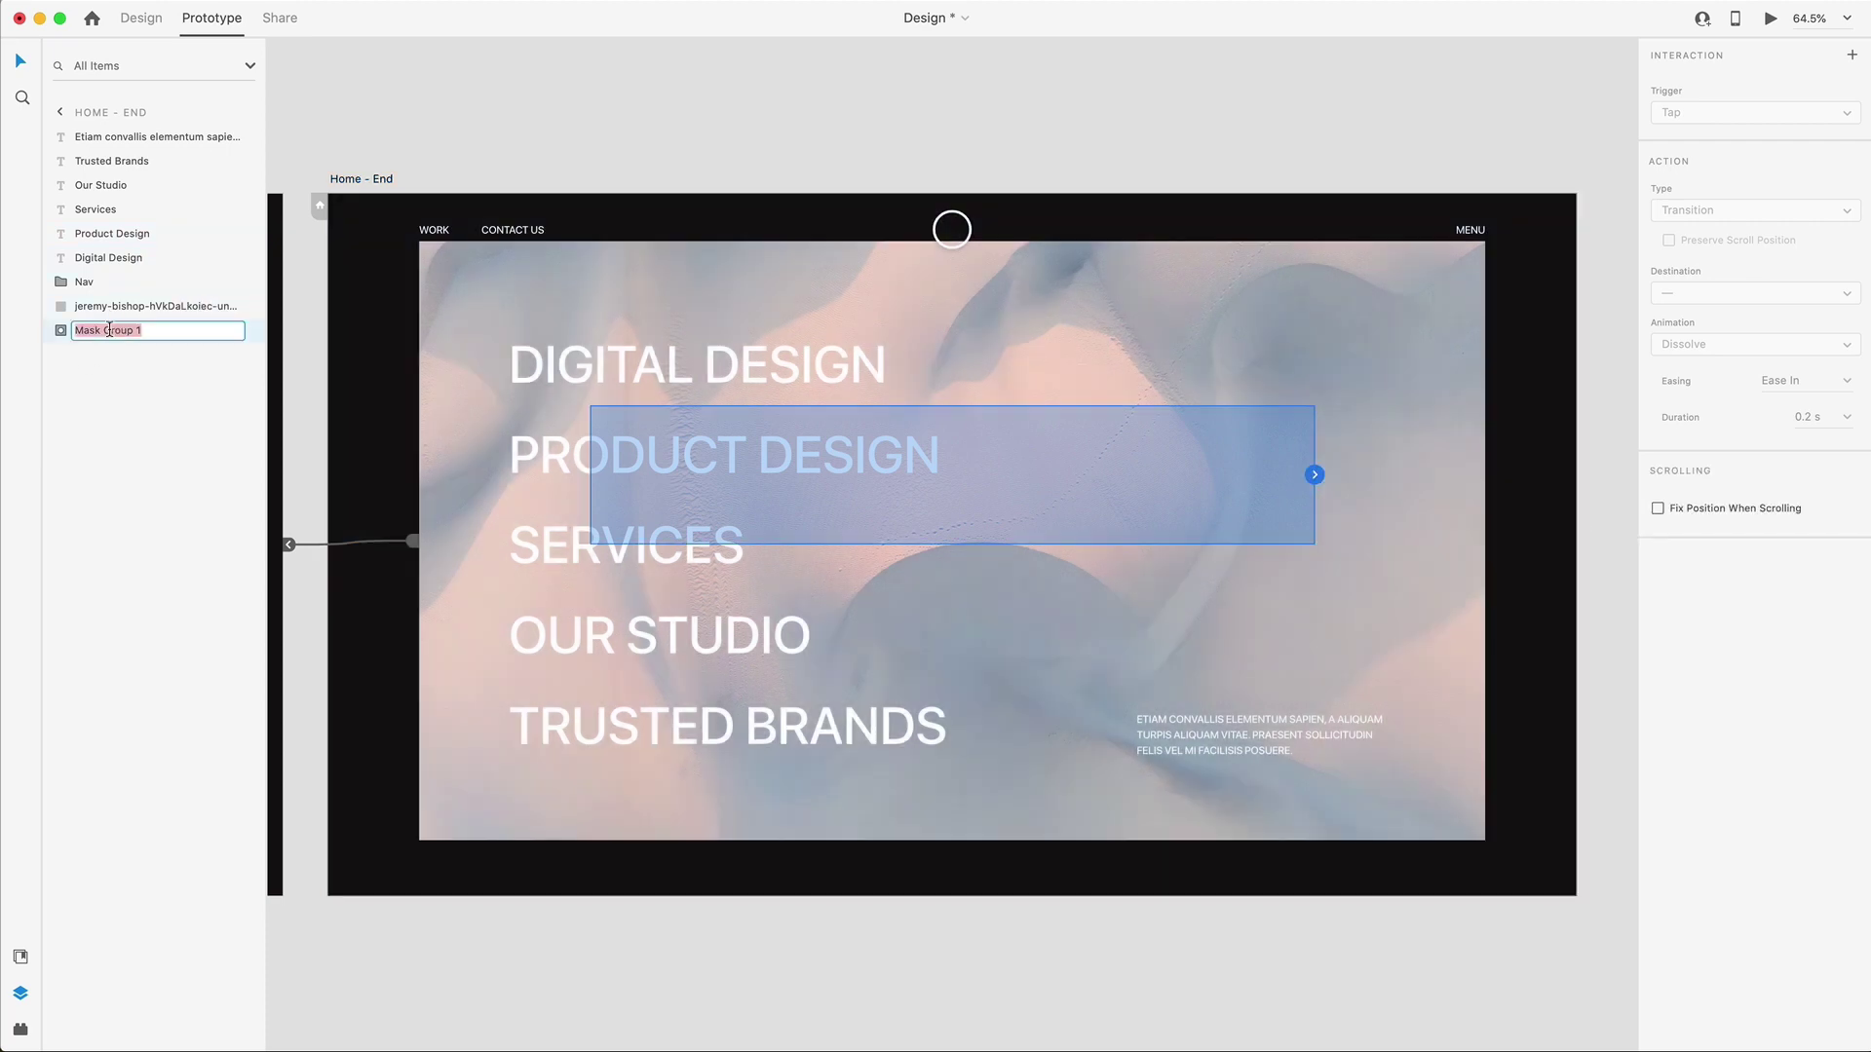
{"action": "type", "text": "Heading"}
{"action": "key", "text": "Return"}
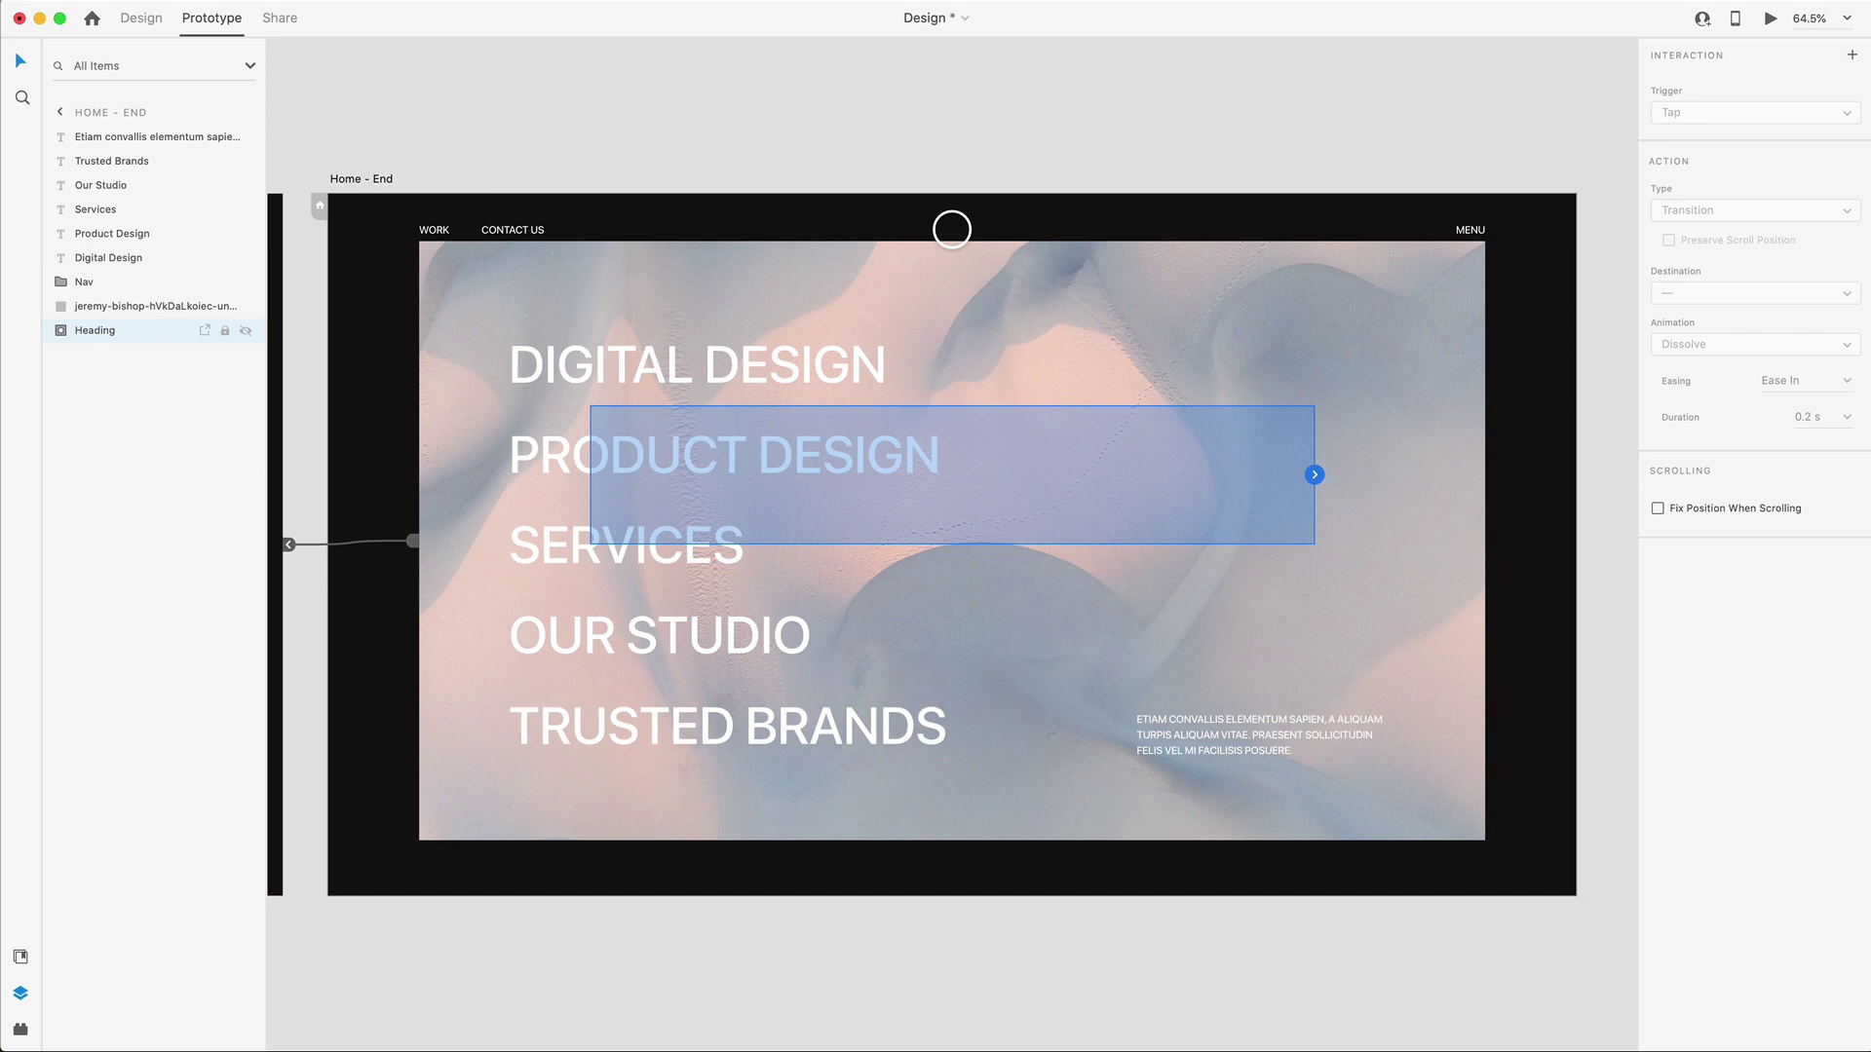
Bring the Nav group to the front on the Home - End artboard and rename the photo layer Image.
{"action": "left_click", "coordinate": [95, 283]}
{"action": "key", "text": "super+shift+bracketright"}
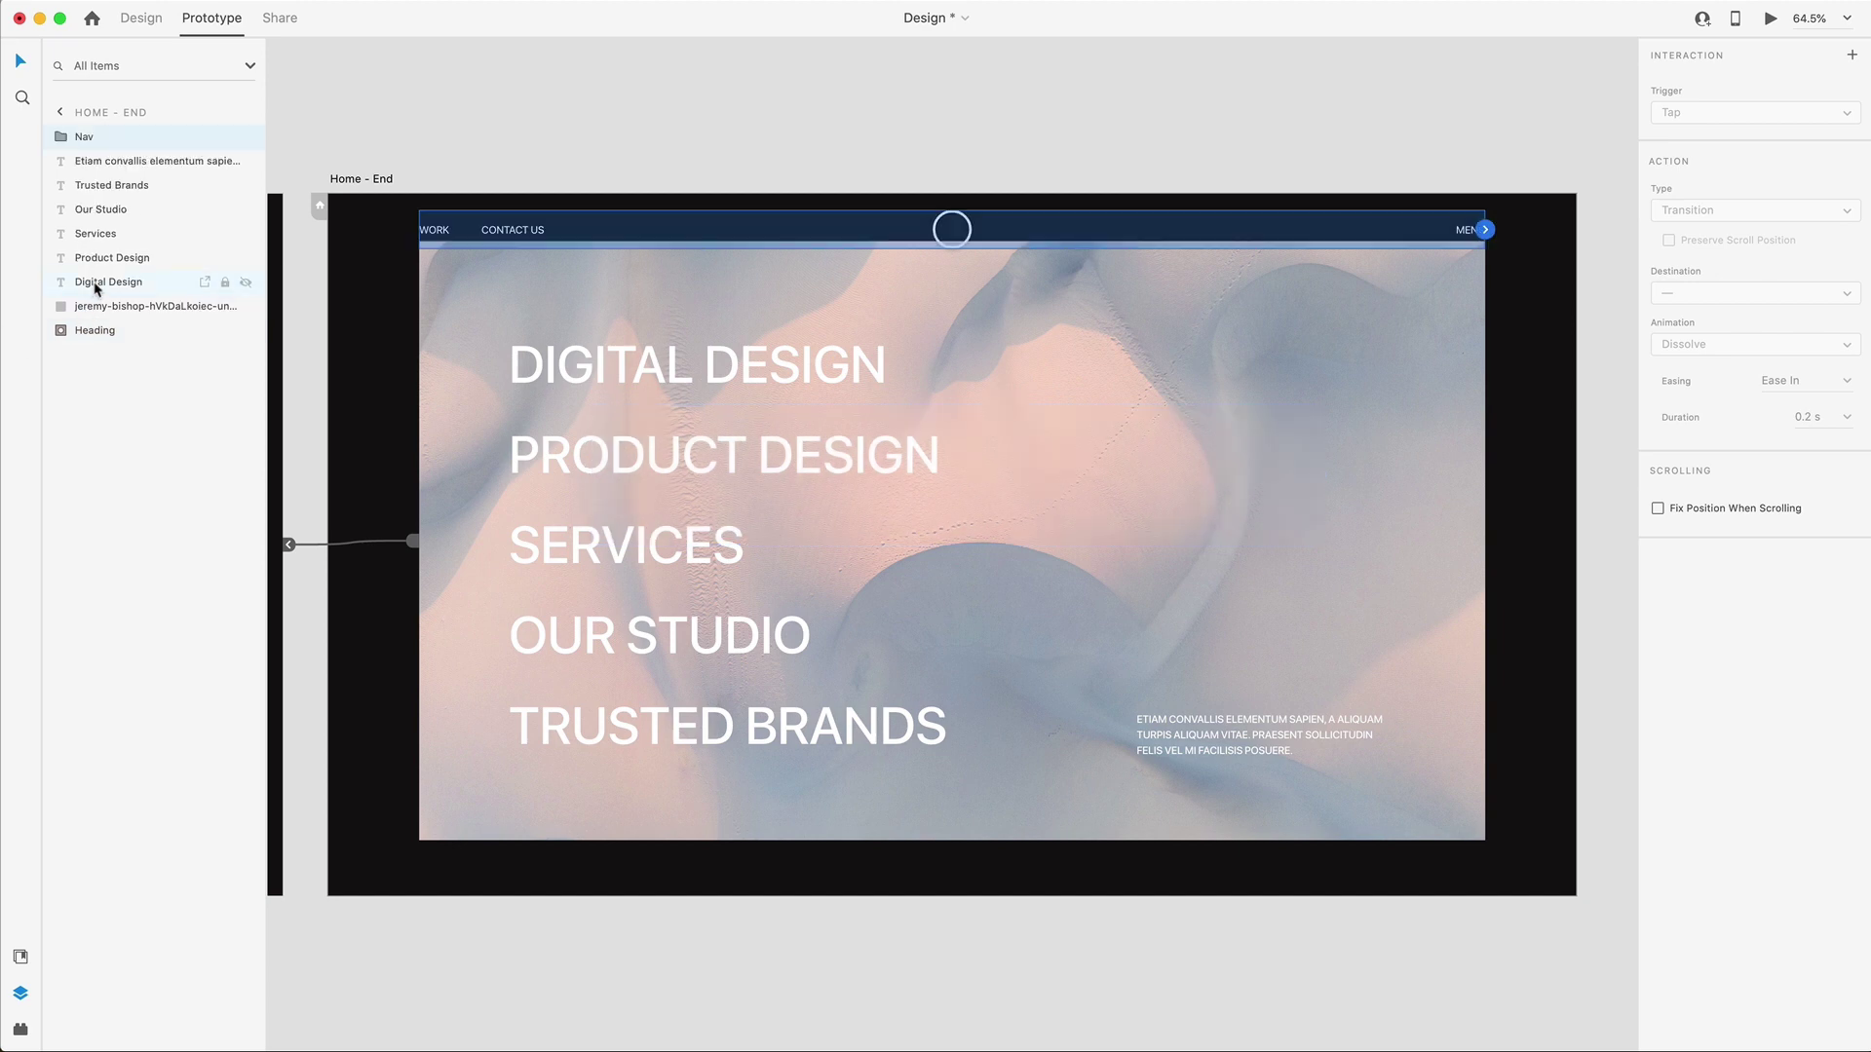
{"action": "left_click", "coordinate": [90, 306]}
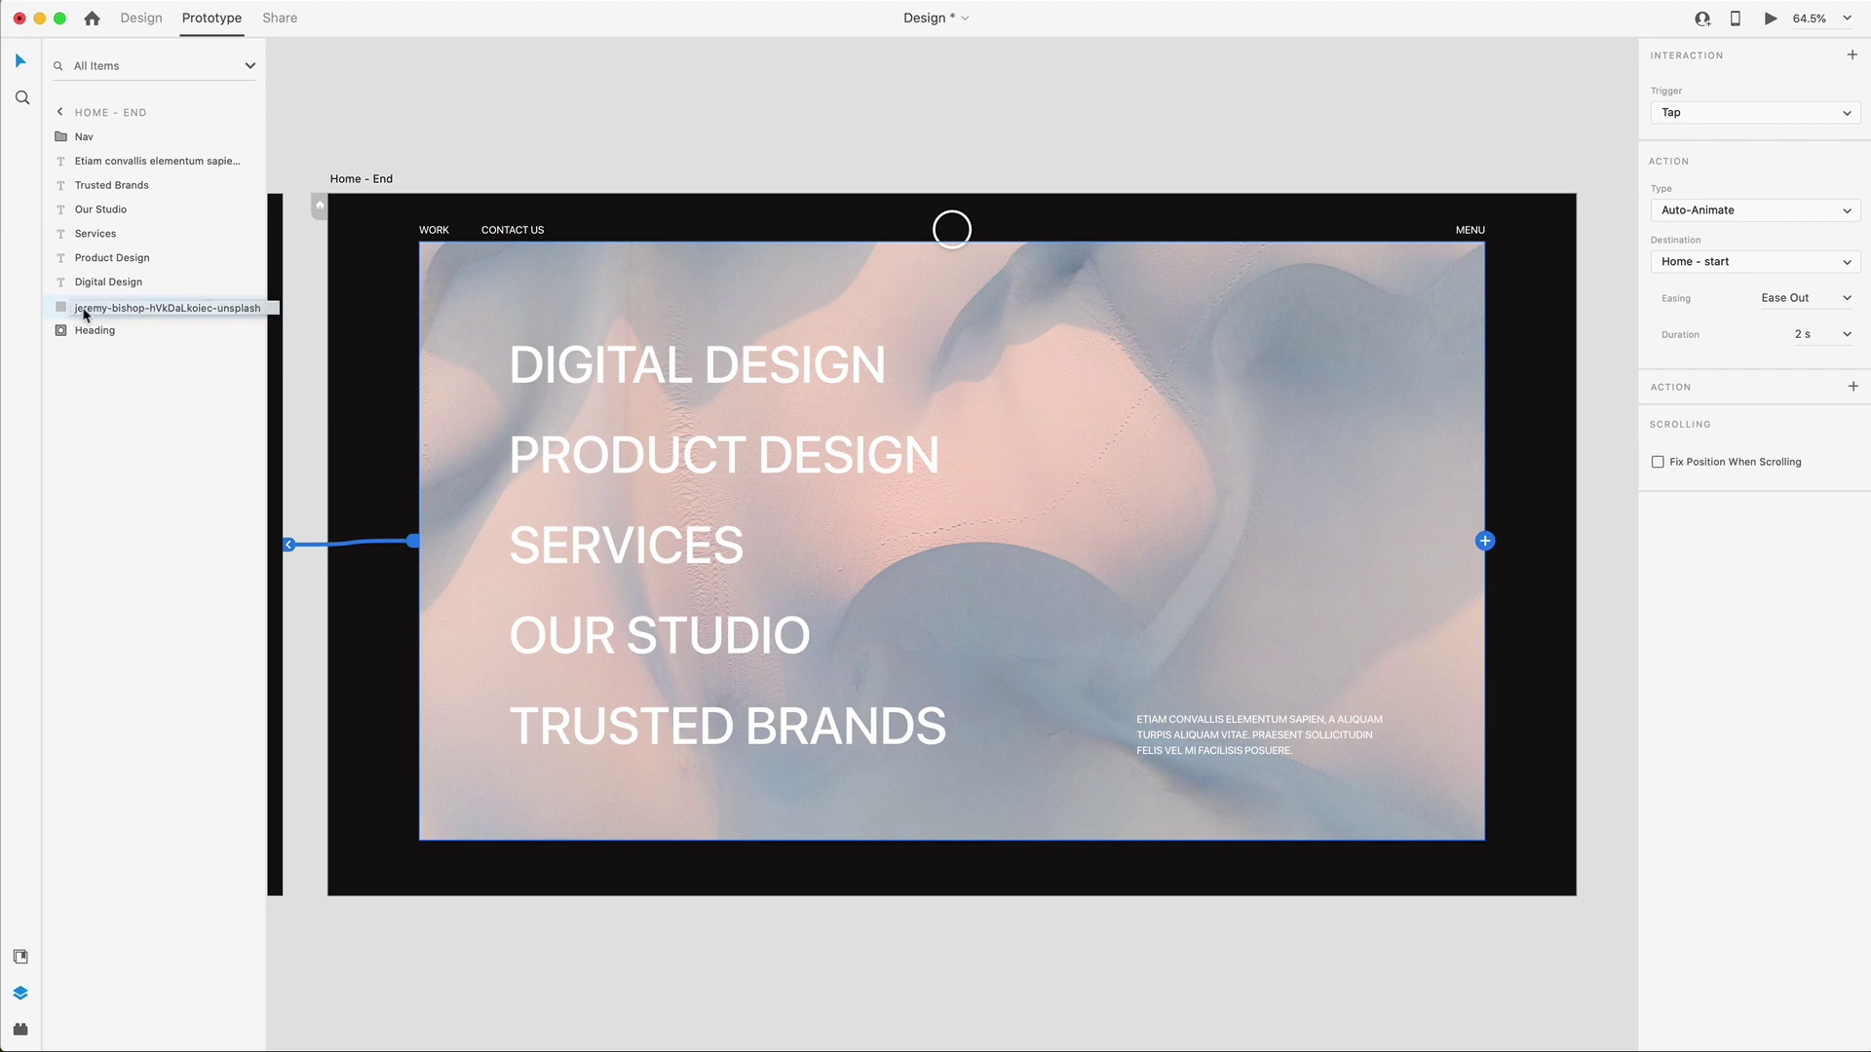
{"action": "double_click", "coordinate": [104, 308]}
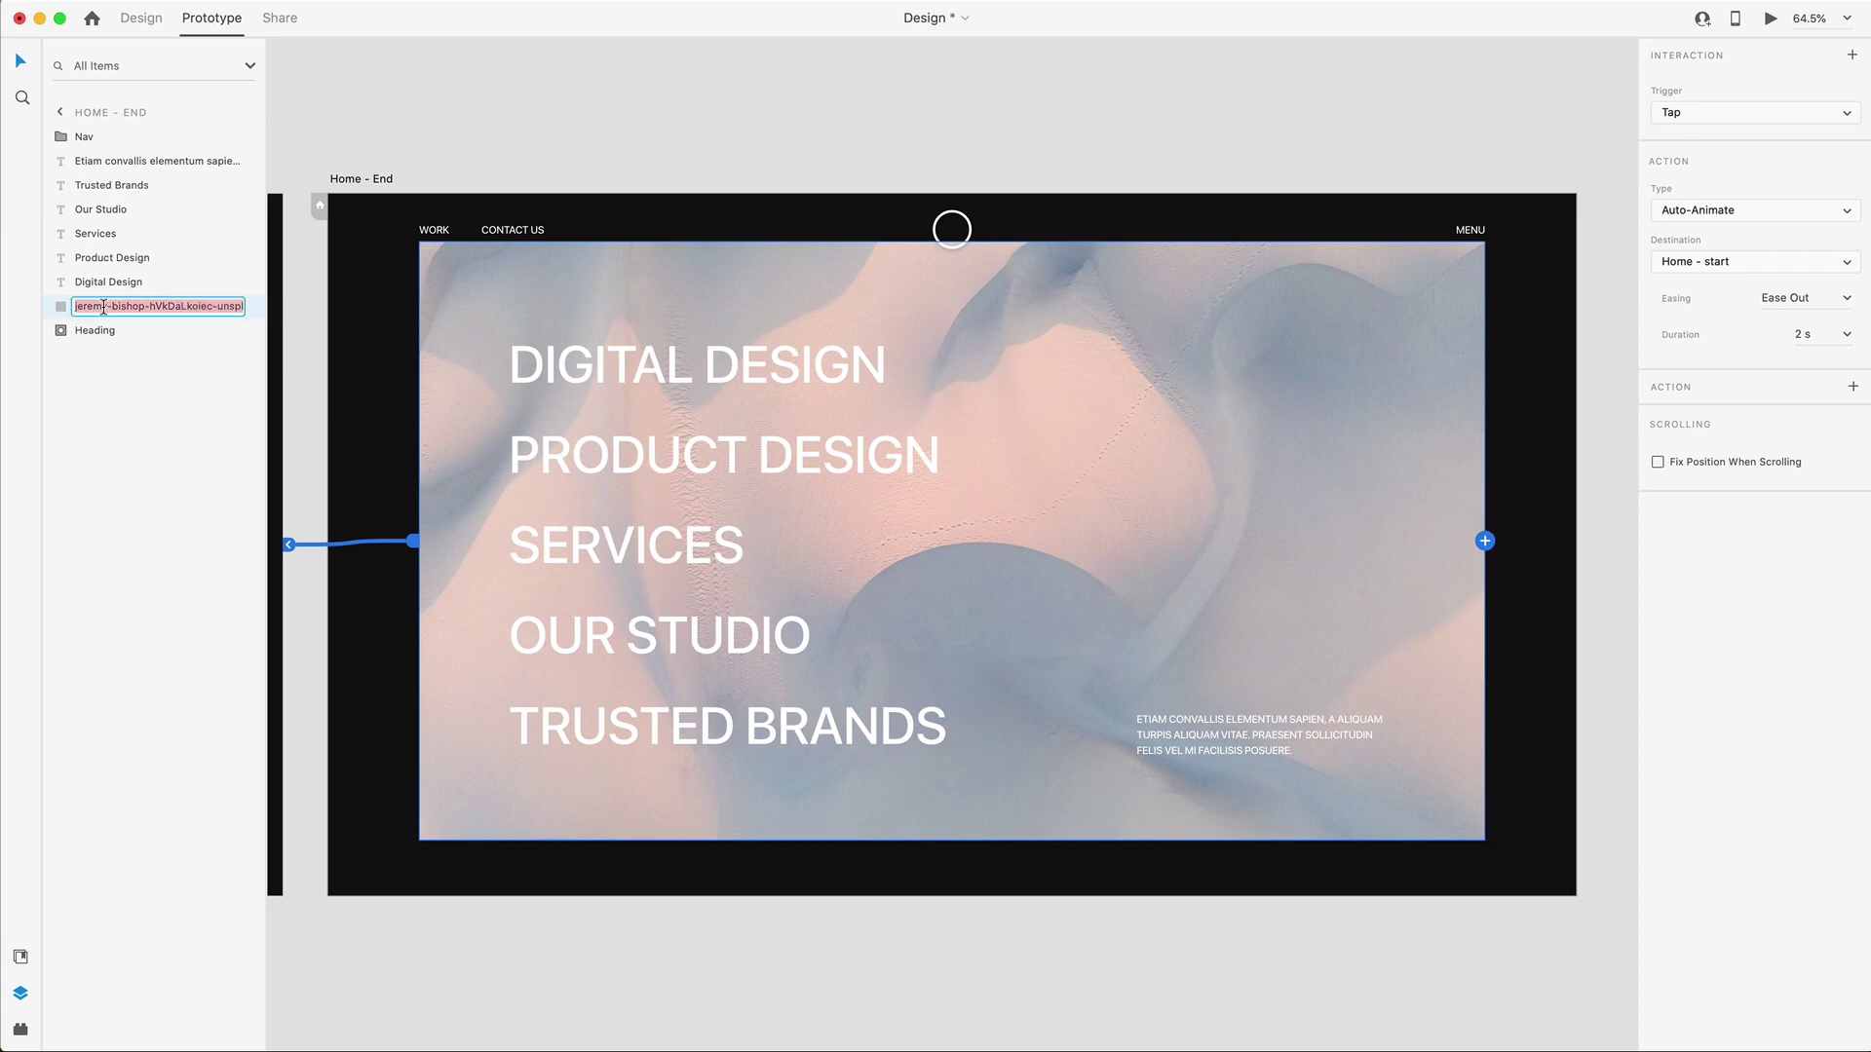
{"action": "type", "text": "Image"}
{"action": "key", "text": "Return"}
{"action": "scroll", "coordinate": [689, 176], "scroll_direction": "left", "scroll_amount": 5}
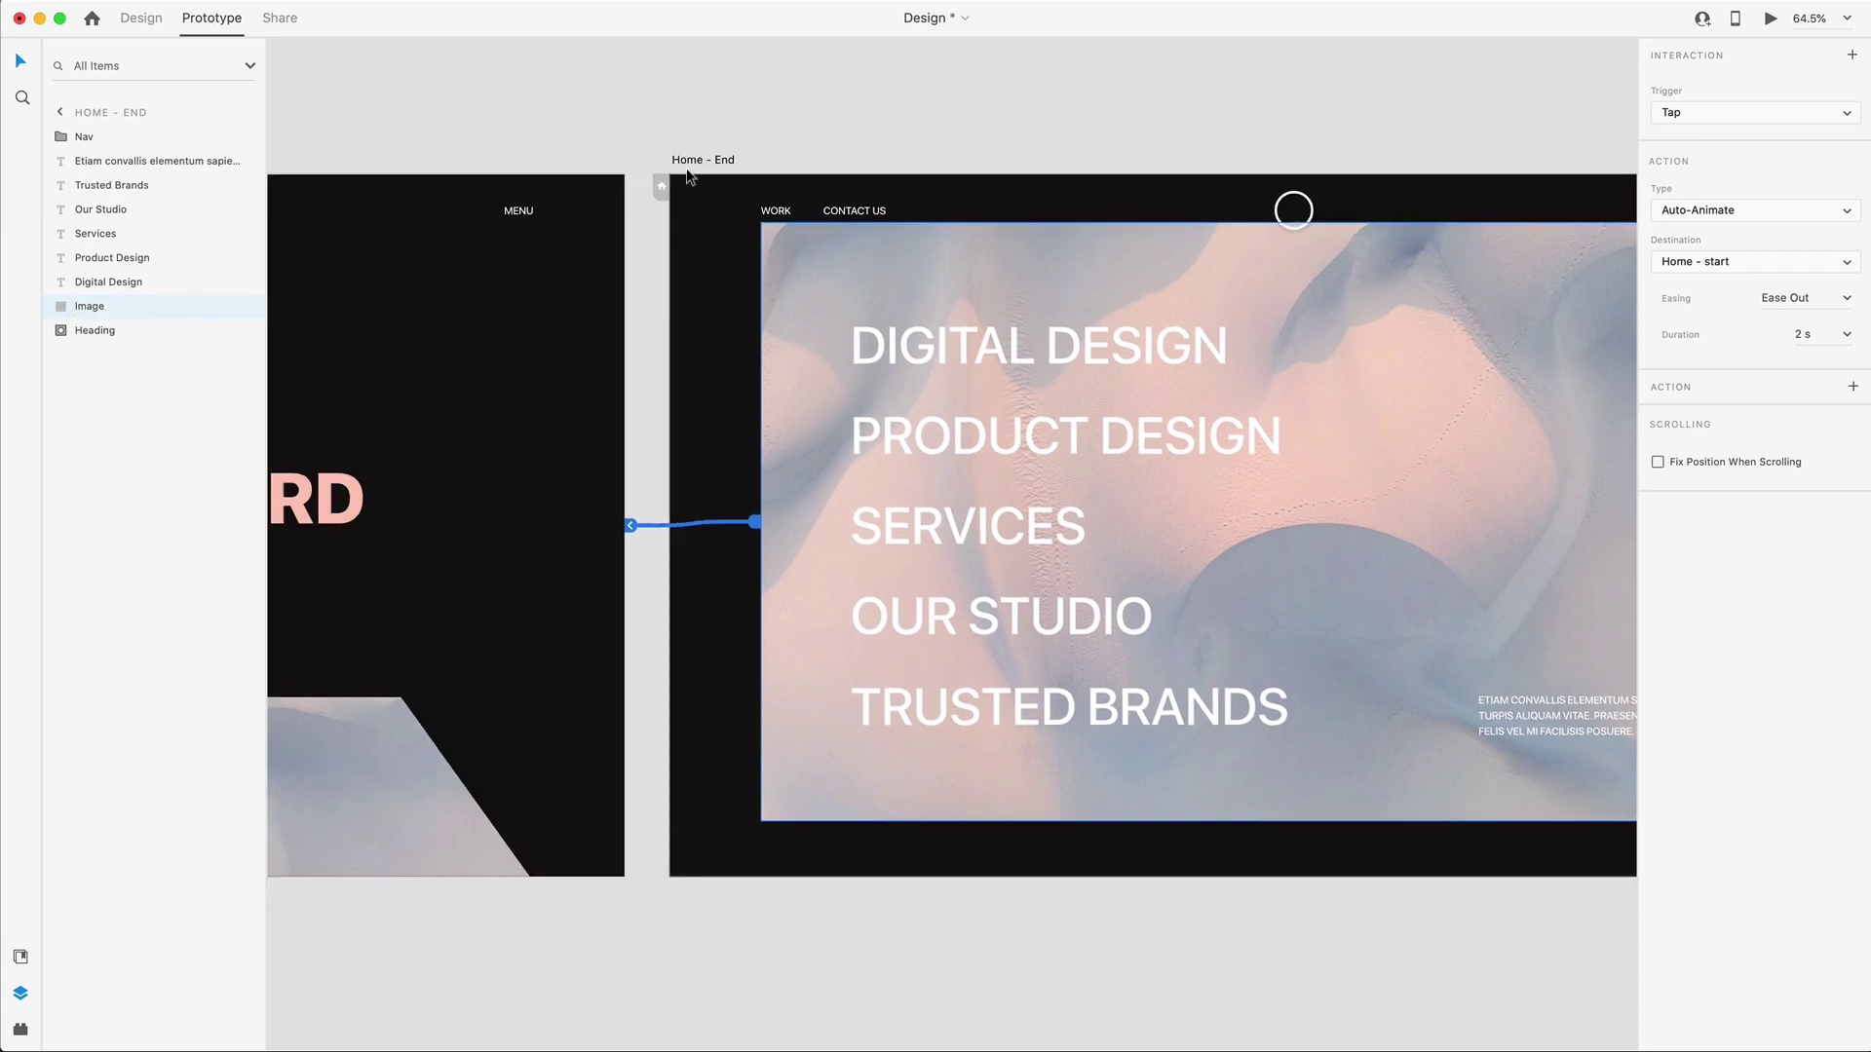
Check the Home - start artboard's layers against those of Home - End.
{"action": "scroll", "coordinate": [689, 176], "scroll_direction": "left", "scroll_amount": 10}
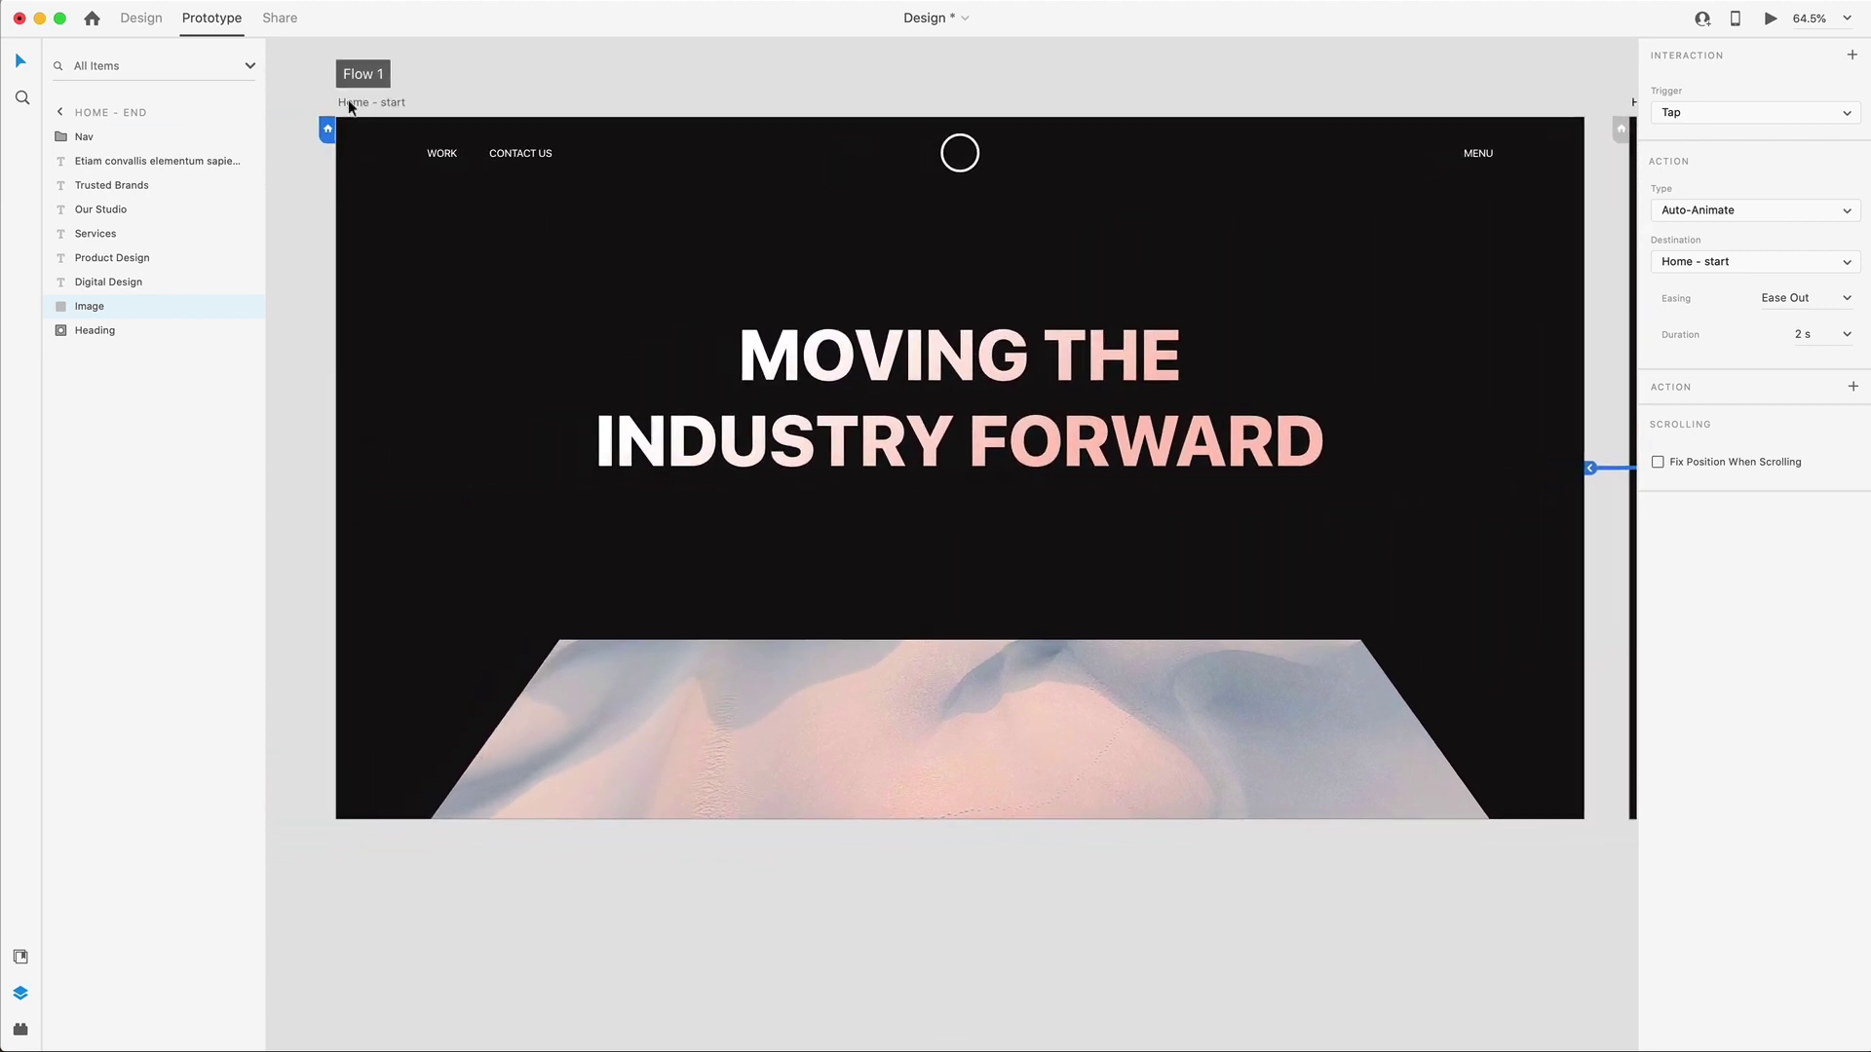
{"action": "left_click", "coordinate": [358, 102]}
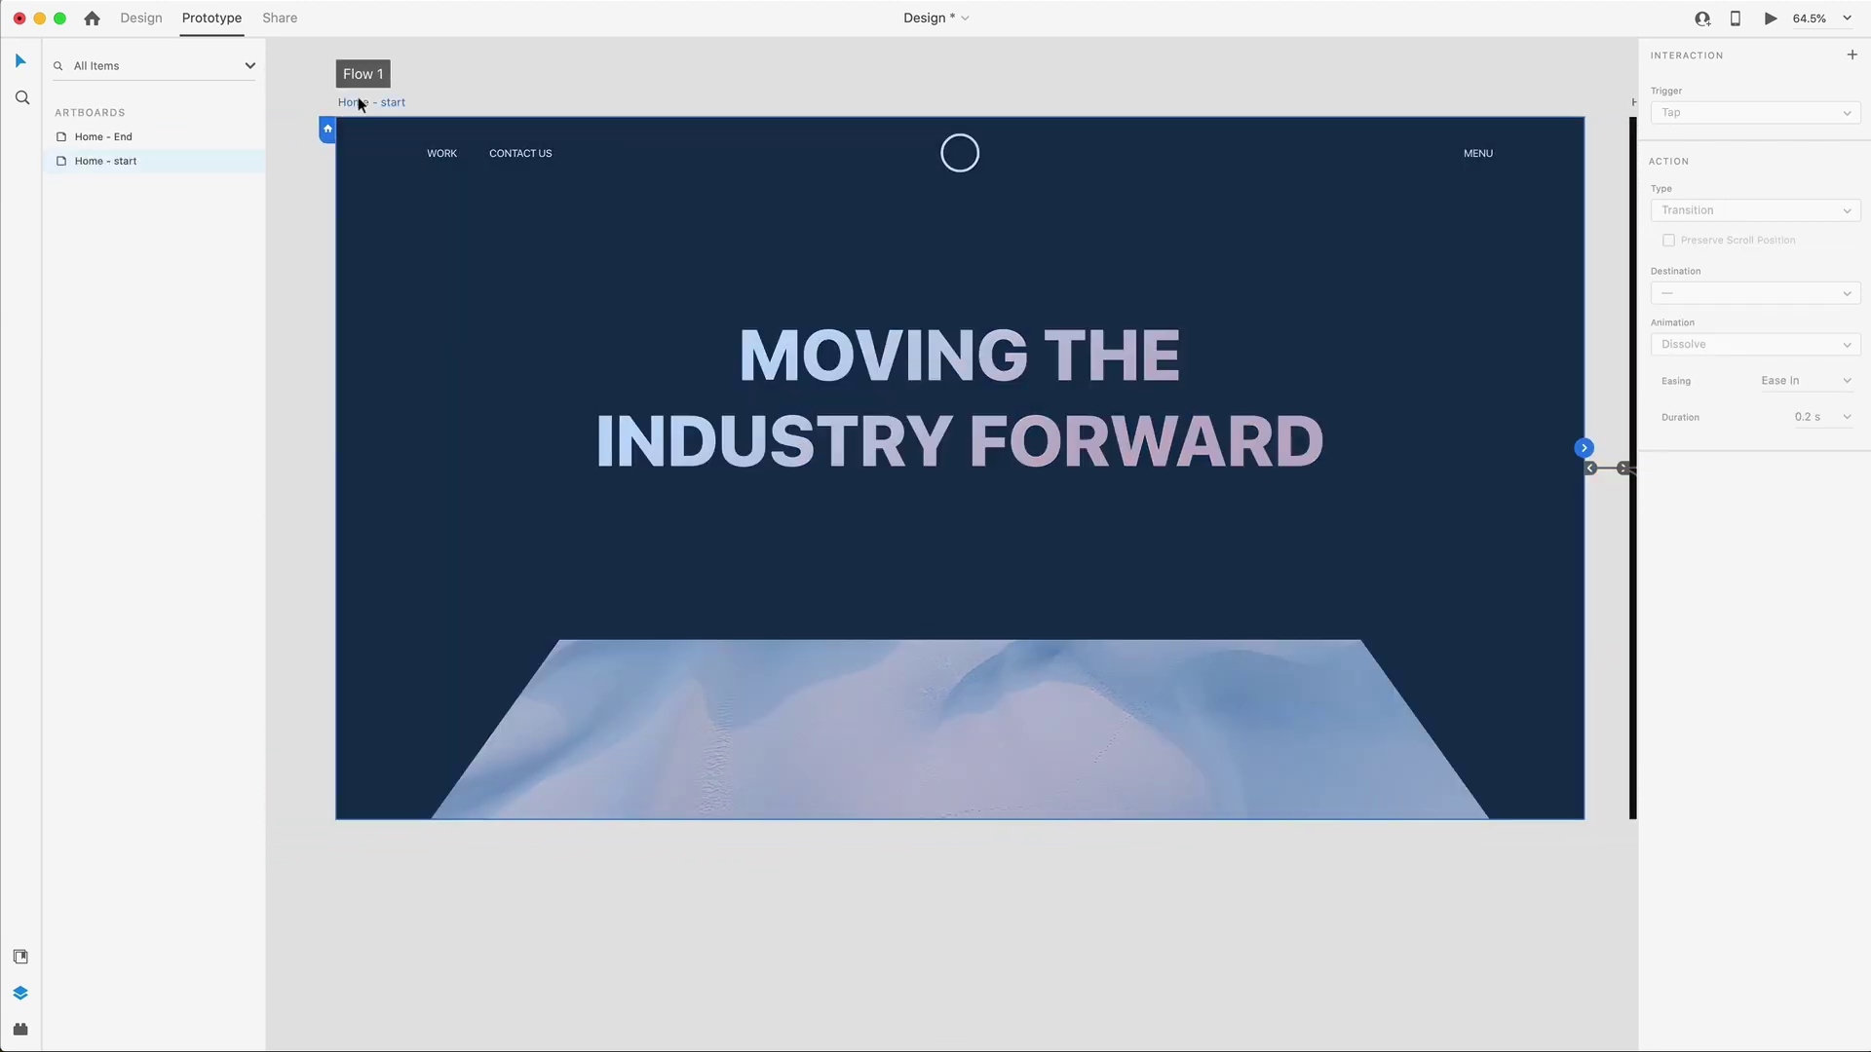
{"action": "double_click", "coordinate": [62, 162]}
{"action": "left_click", "coordinate": [631, 111]}
{"action": "scroll", "coordinate": [713, 124], "scroll_direction": "right", "scroll_amount": 5}
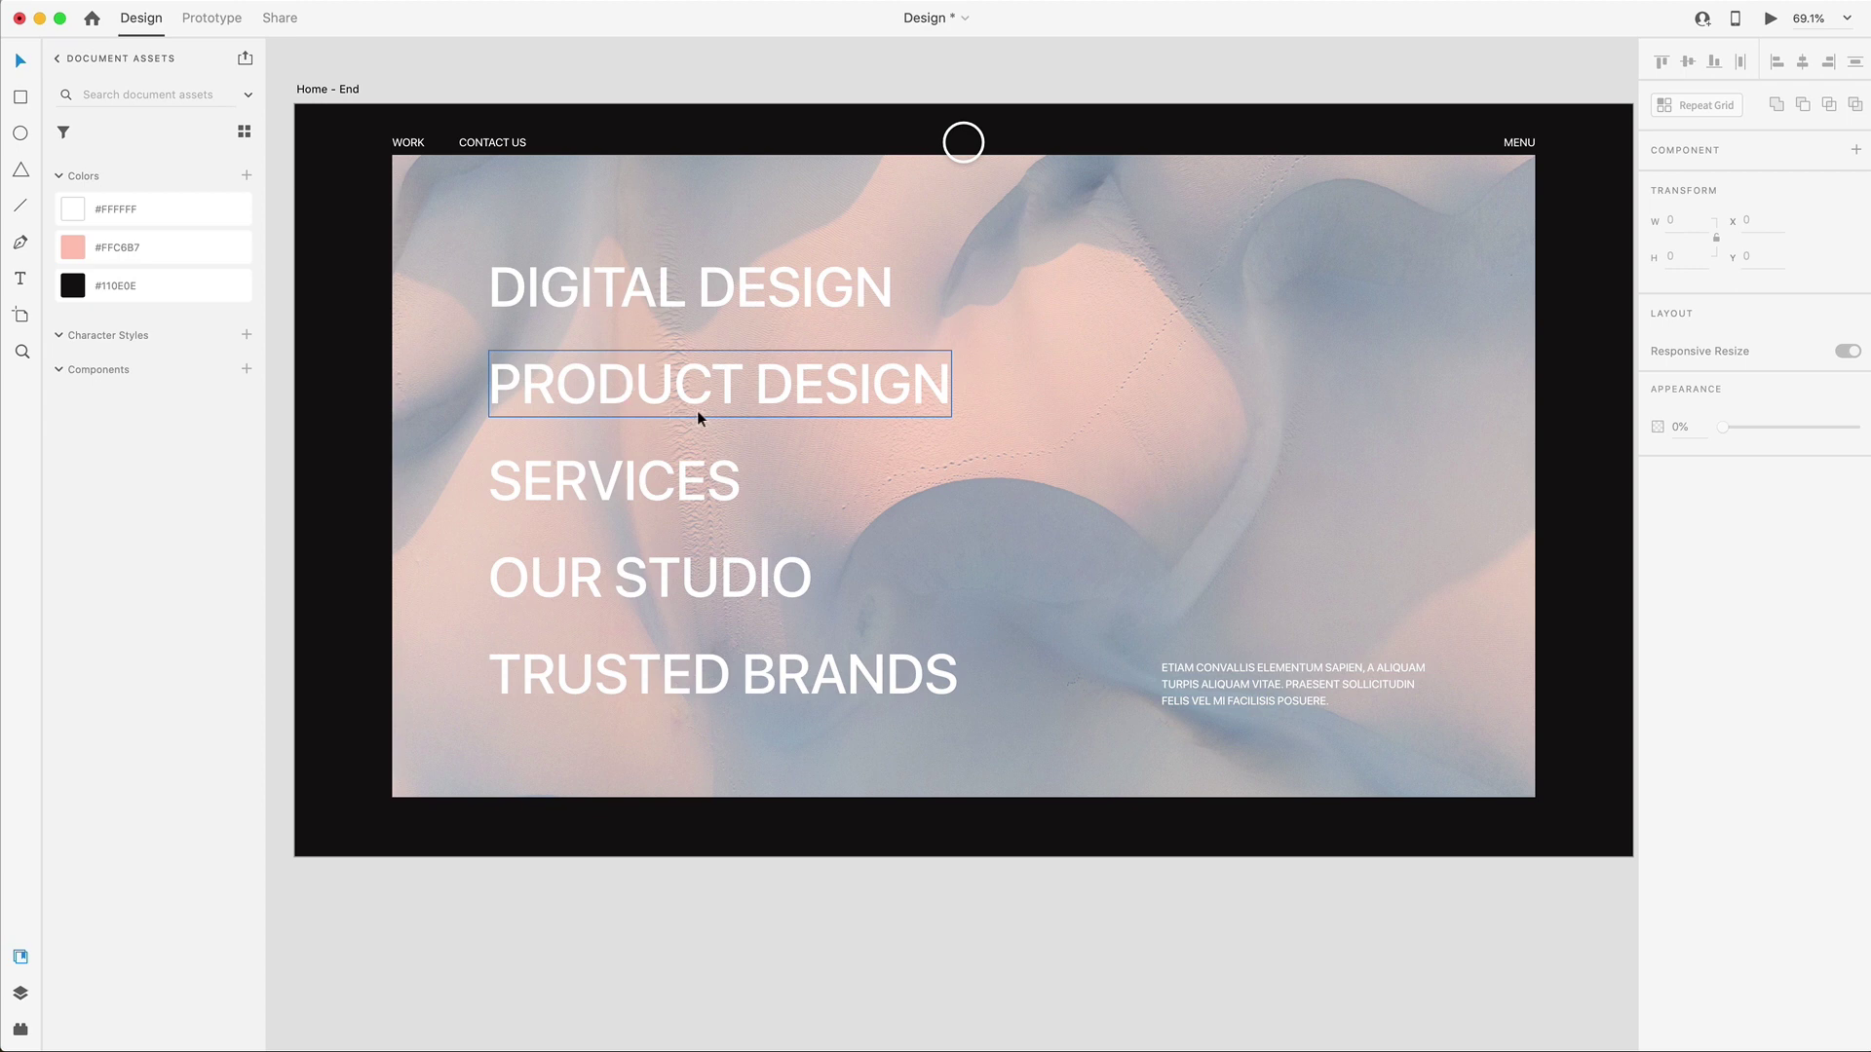
Place a copy of the TRUSTED BRANDS text on the empty pasteboard beyond the Home - End artboard, at about X 4669, Y 405.5.
{"action": "left_click", "coordinate": [793, 685]}
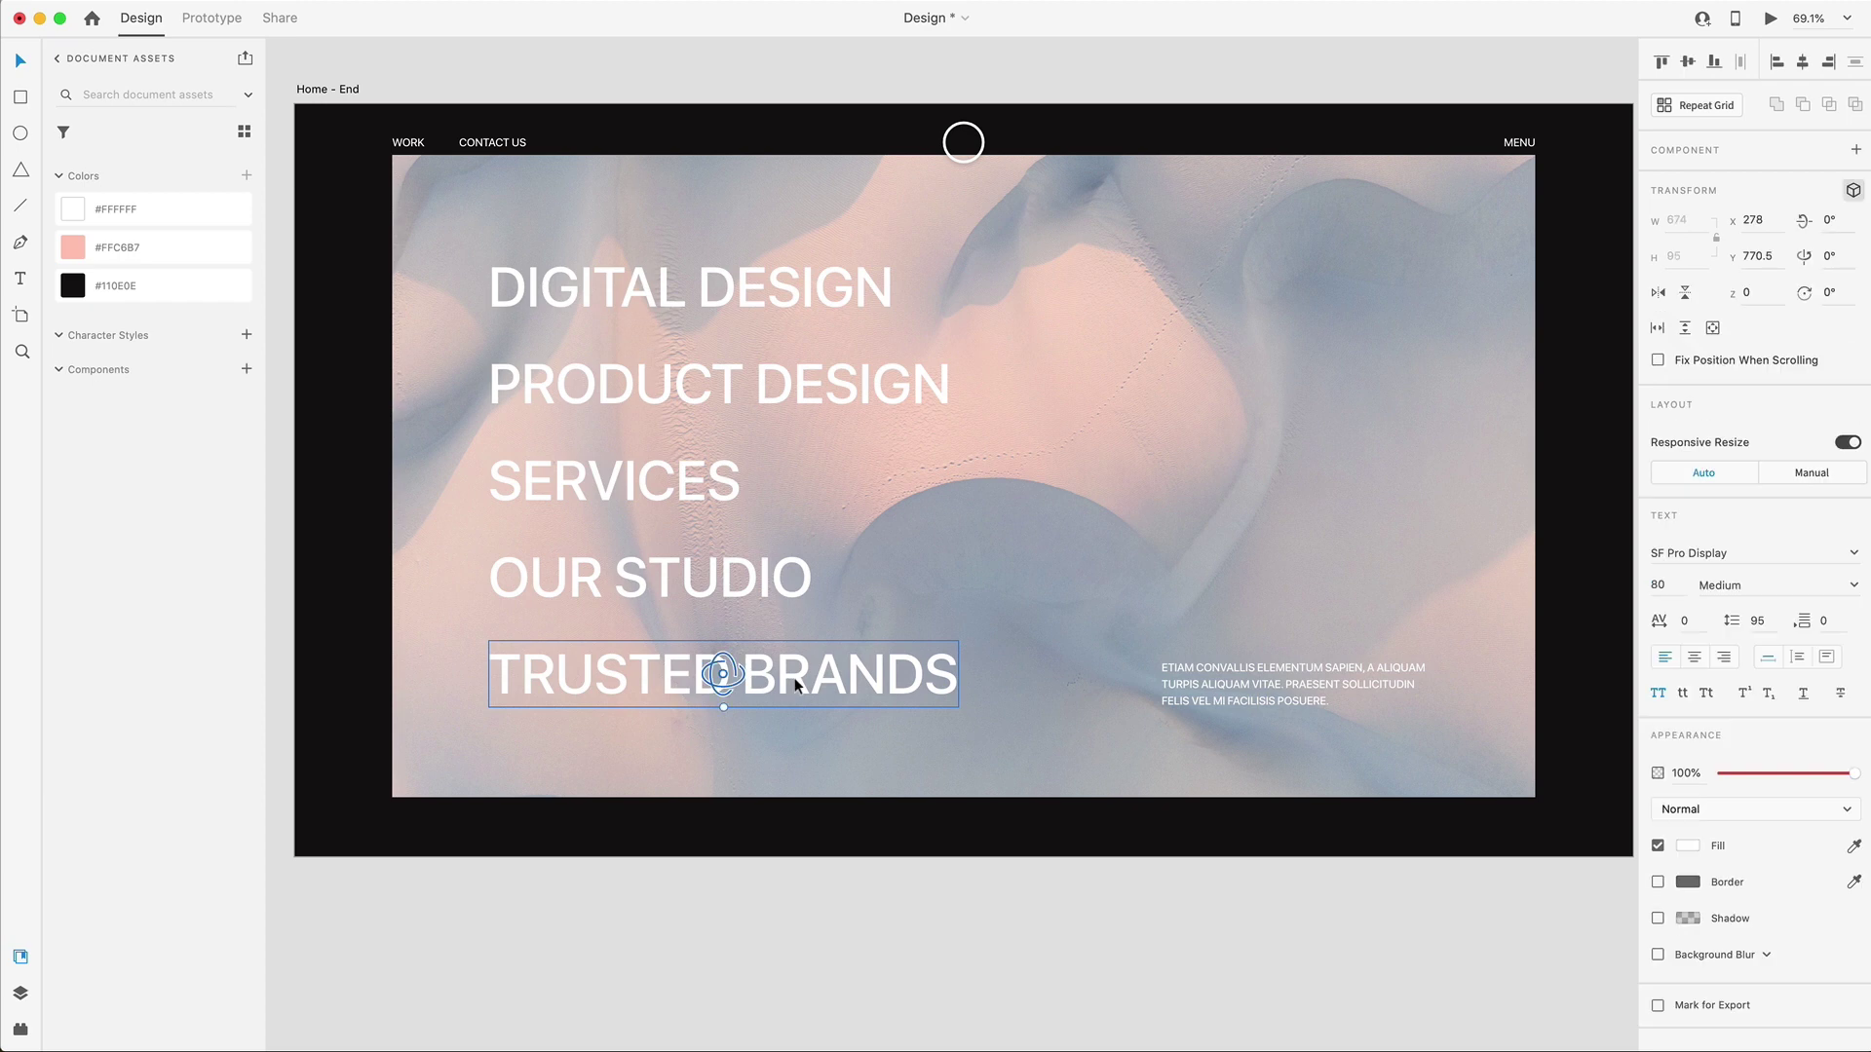
{"action": "left_click", "coordinate": [794, 381]}
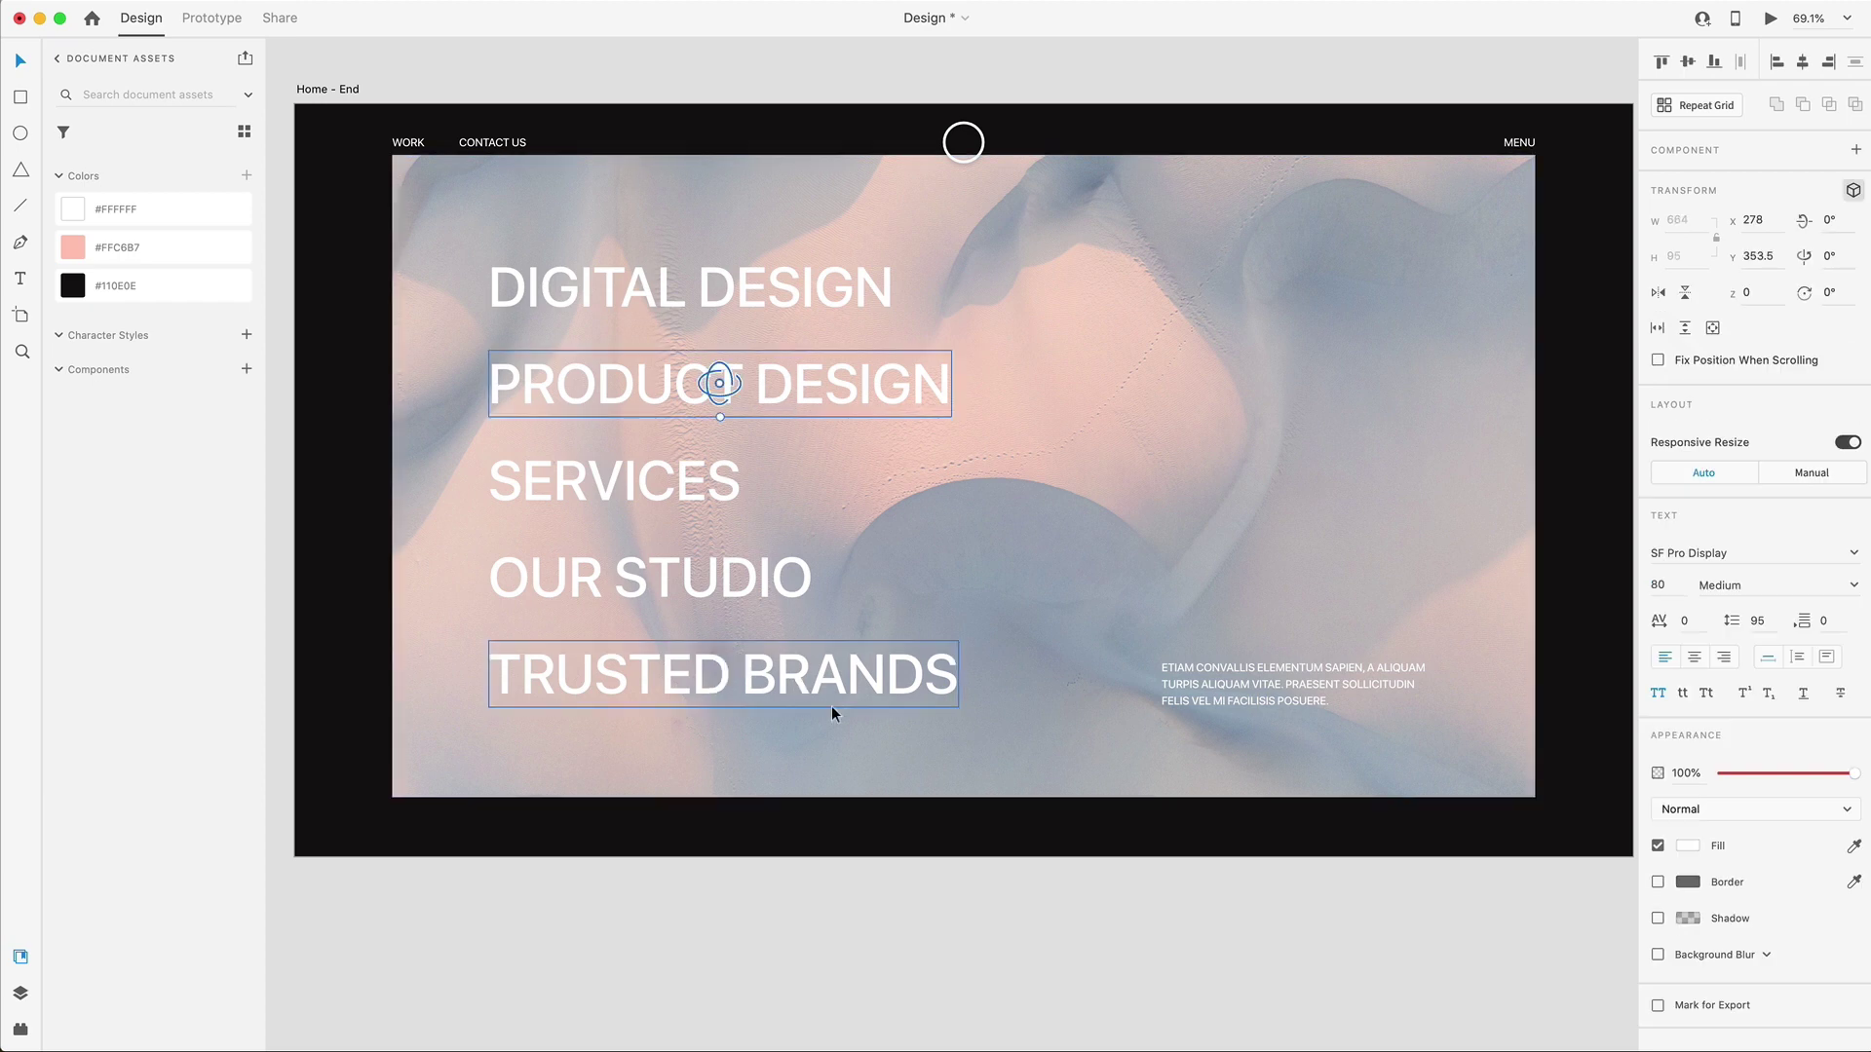
{"action": "left_click", "coordinate": [805, 692]}
{"action": "left_click_drag", "start_coordinate": [808, 687], "coordinate": [1327, 471]}
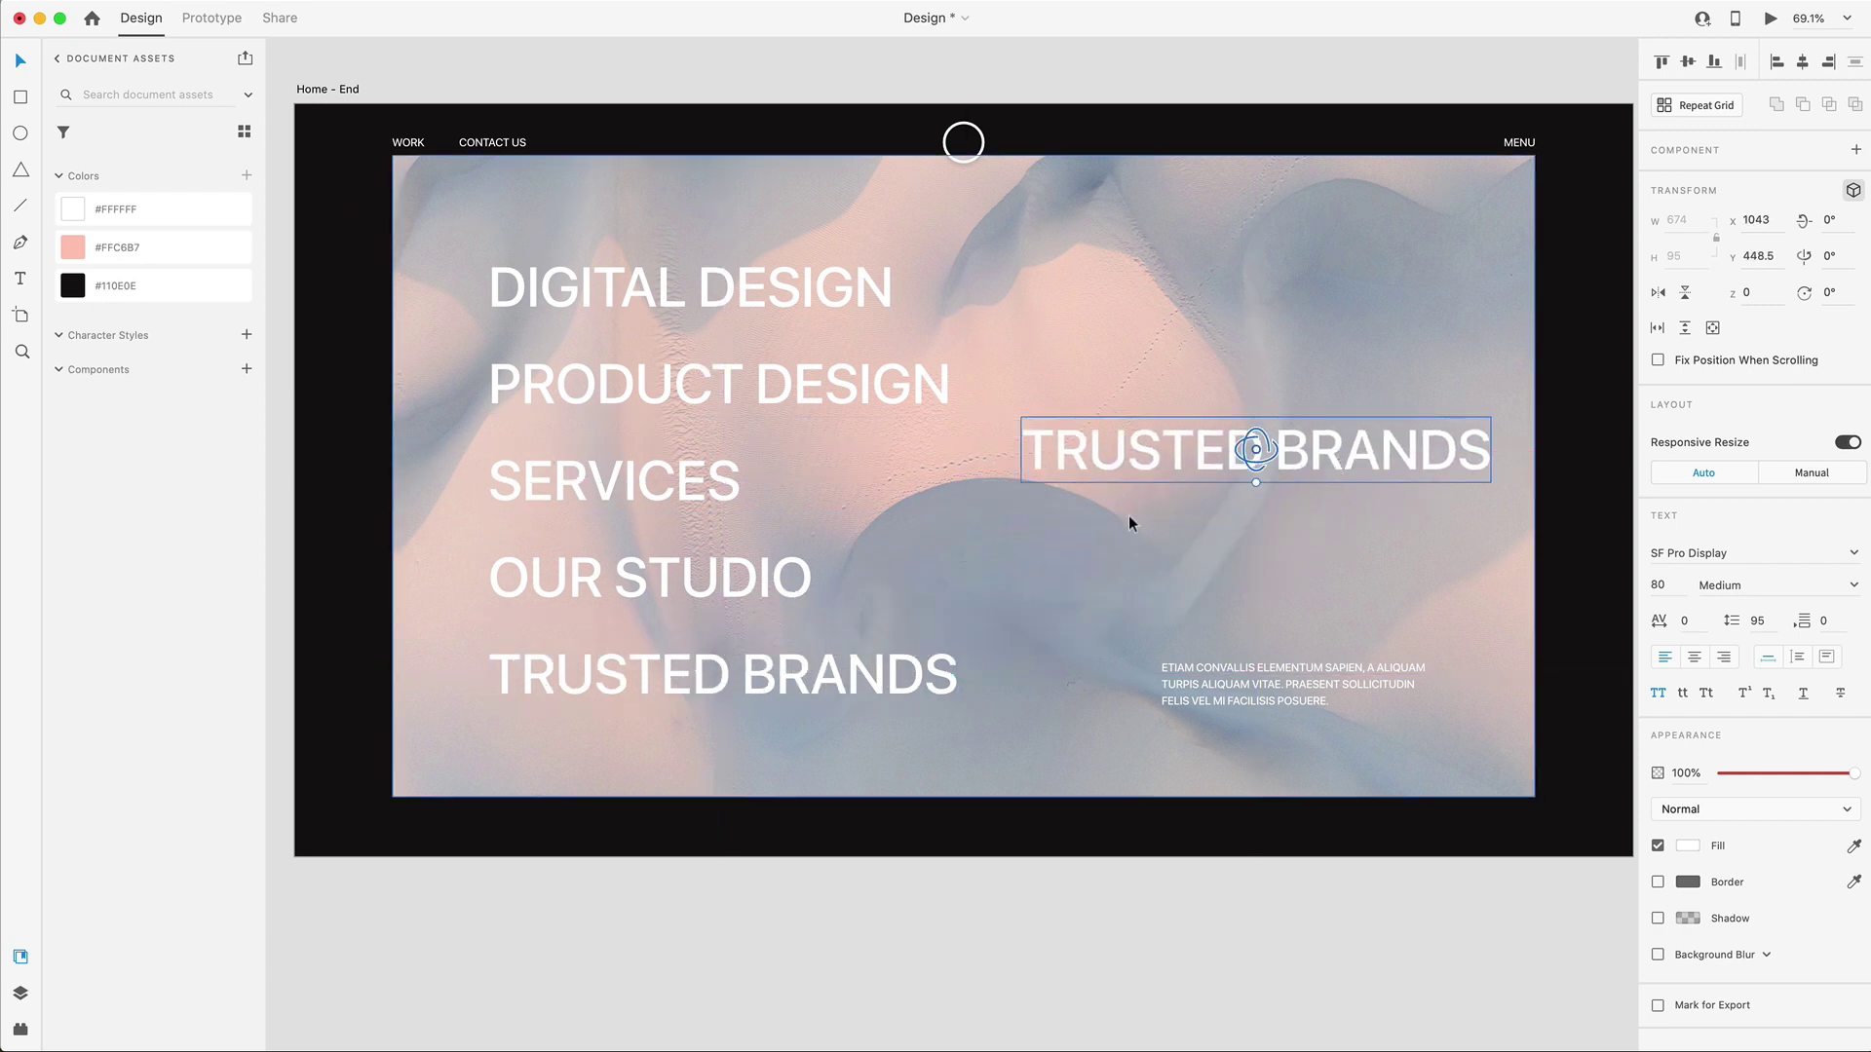
{"action": "scroll", "coordinate": [1128, 515], "scroll_direction": "right", "scroll_amount": 10}
{"action": "left_click_drag", "start_coordinate": [571, 441], "coordinate": [910, 468]}
{"action": "scroll", "coordinate": [1297, 427], "scroll_direction": "right", "scroll_amount": 10}
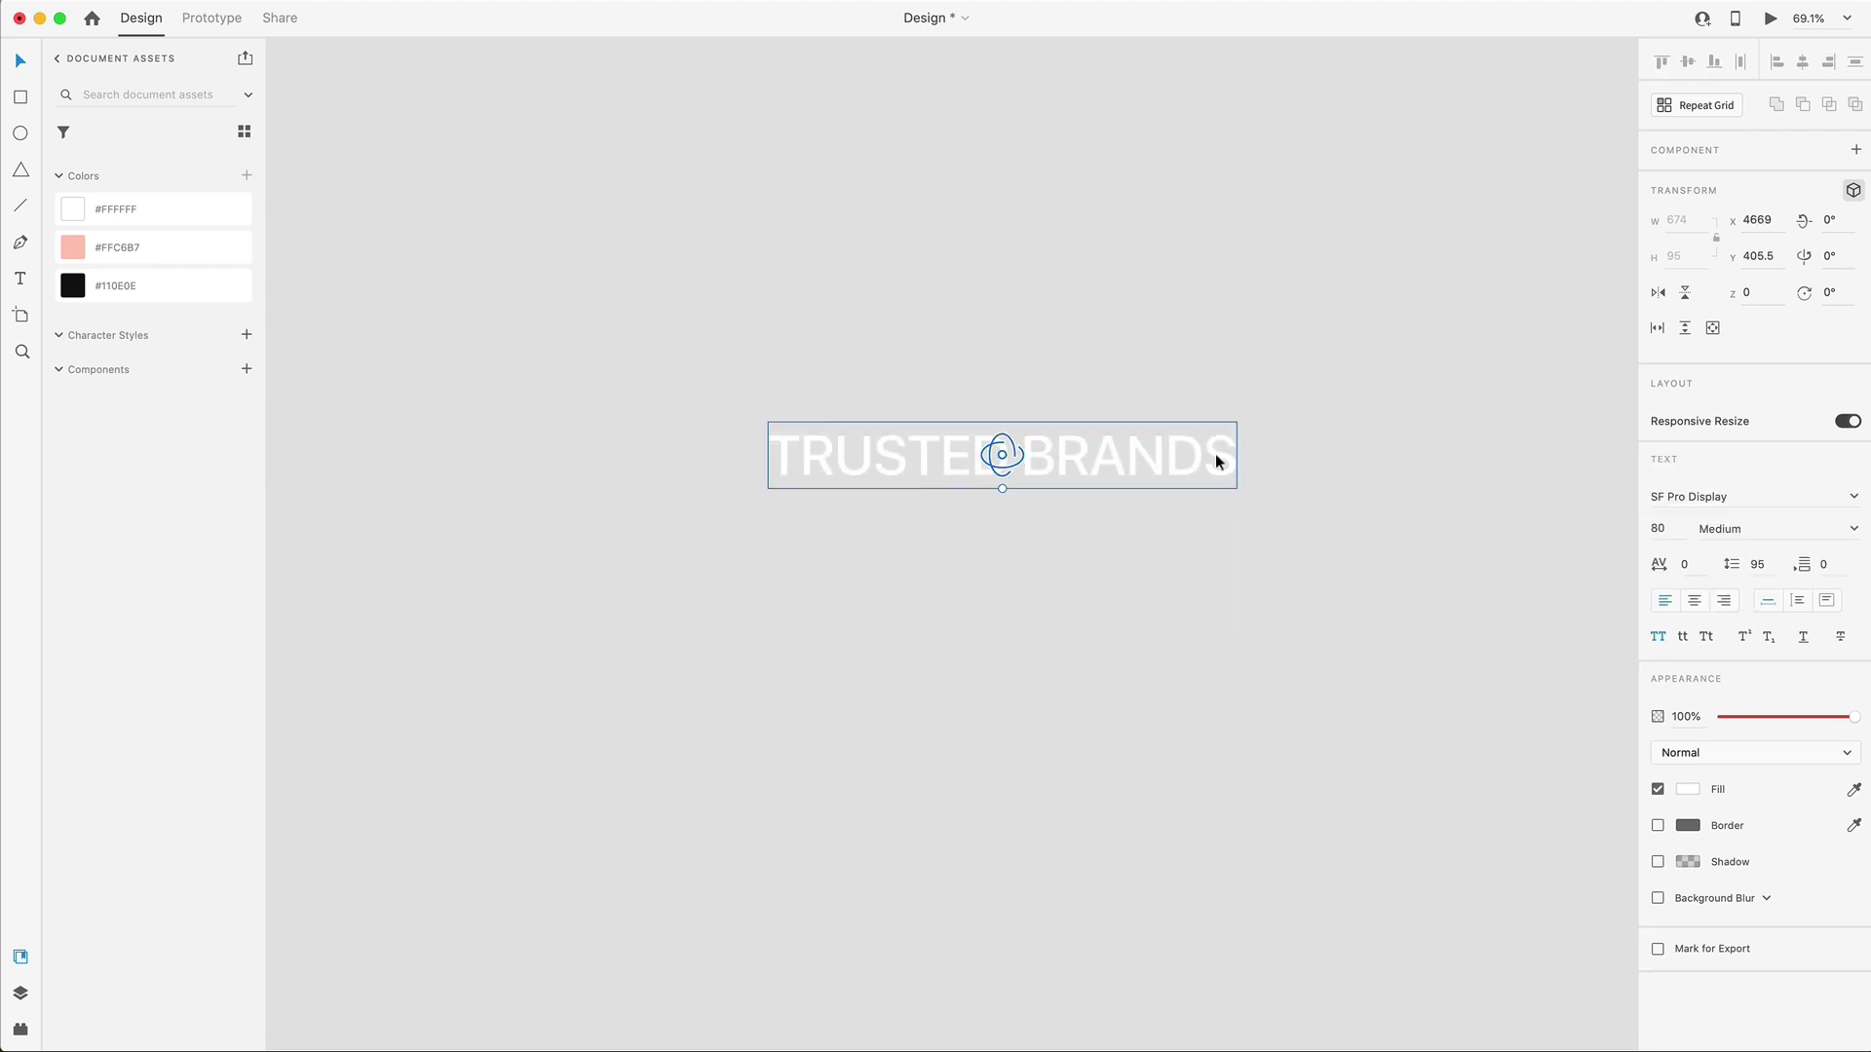
{"action": "left_click", "coordinate": [1290, 574]}
Duplicate the pasteboard TRUSTED BRANDS text straight below, at Y 539.5, and fill the copy with #110E0E.
{"action": "scroll", "coordinate": [1148, 521], "scroll_direction": "up", "scroll_amount": 6}
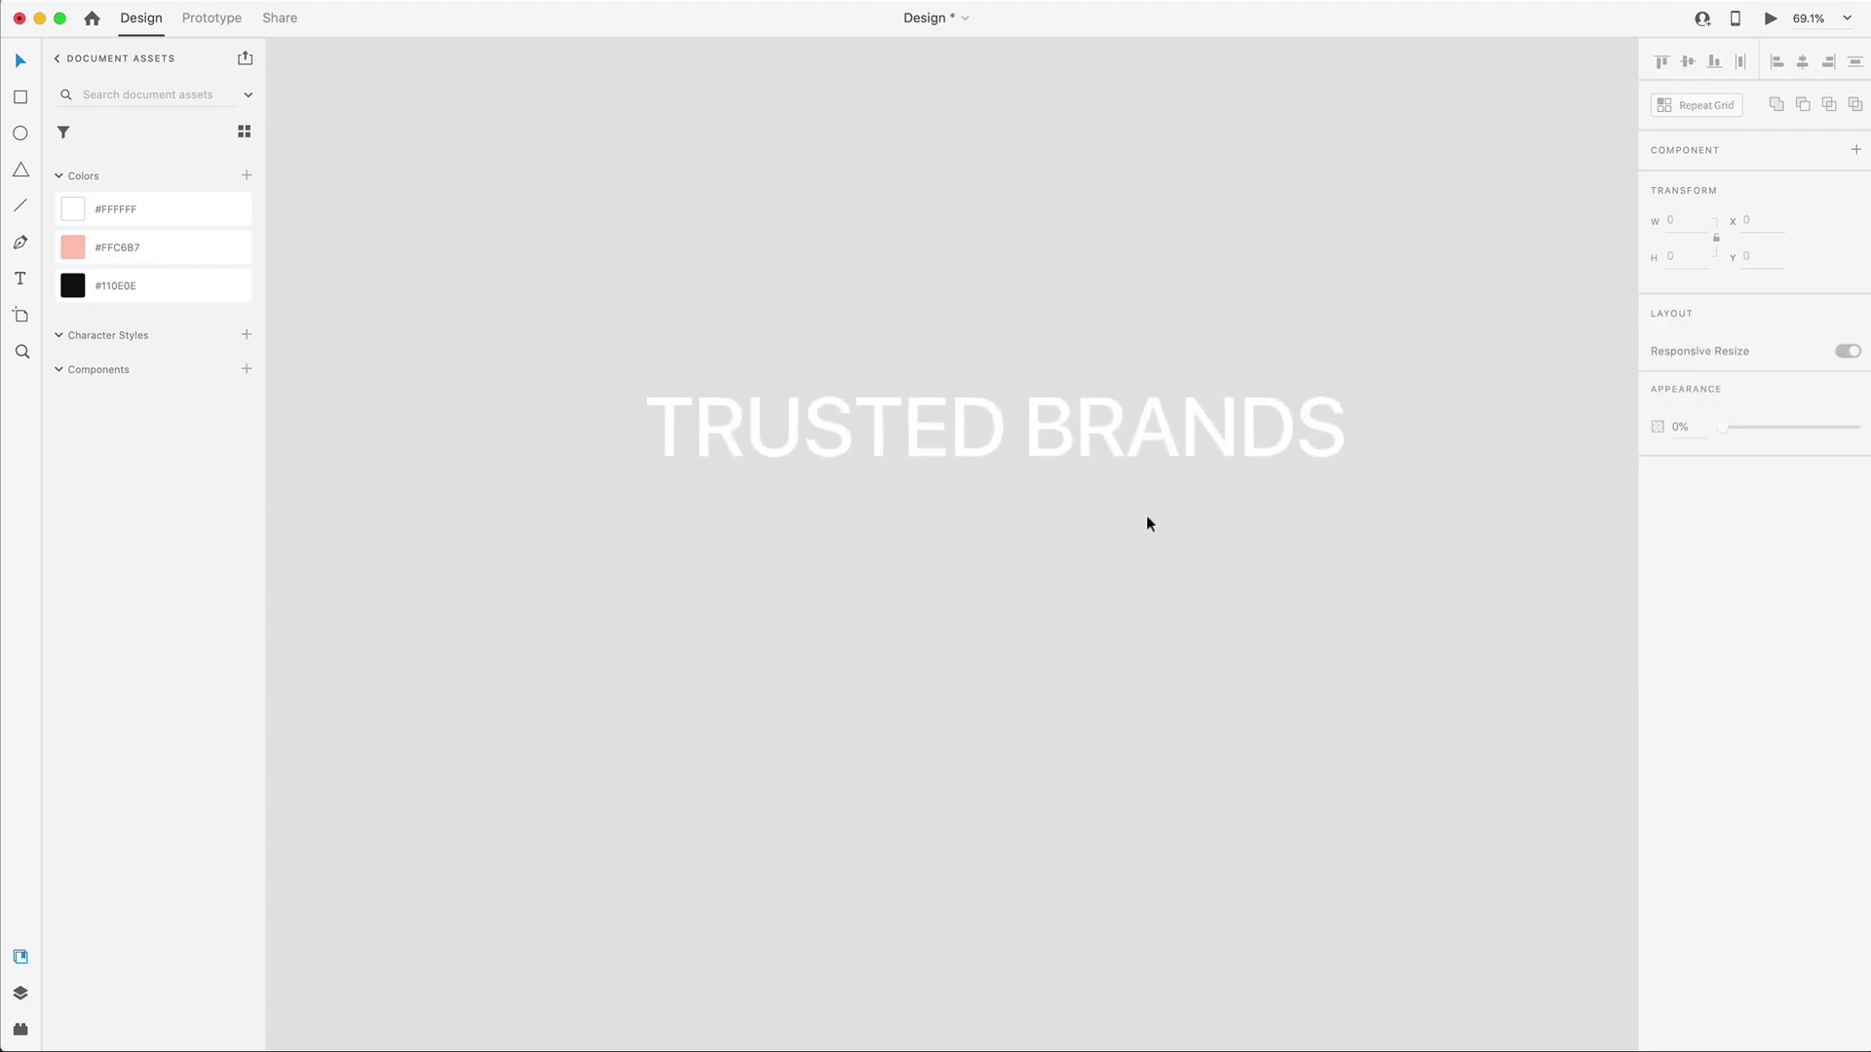
{"action": "left_click", "coordinate": [1195, 459]}
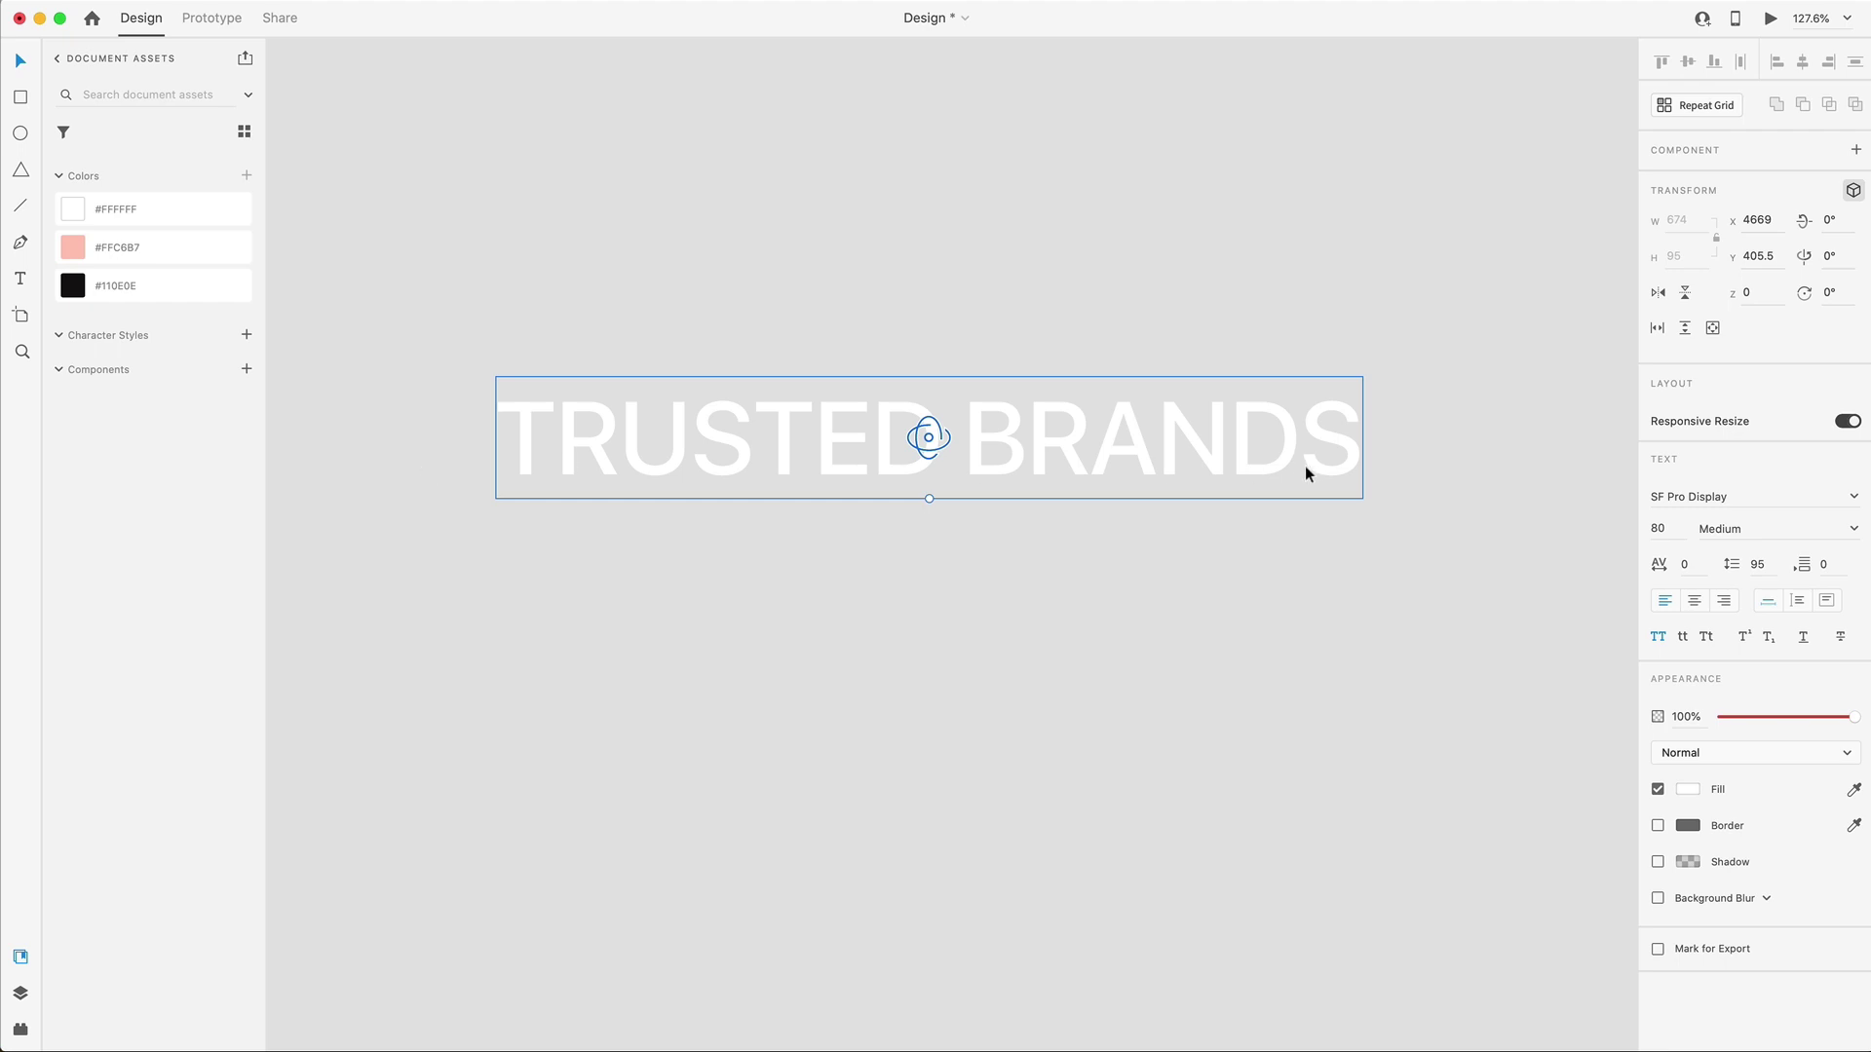
{"action": "left_click_drag", "start_coordinate": [1208, 465], "coordinate": [1227, 629]}
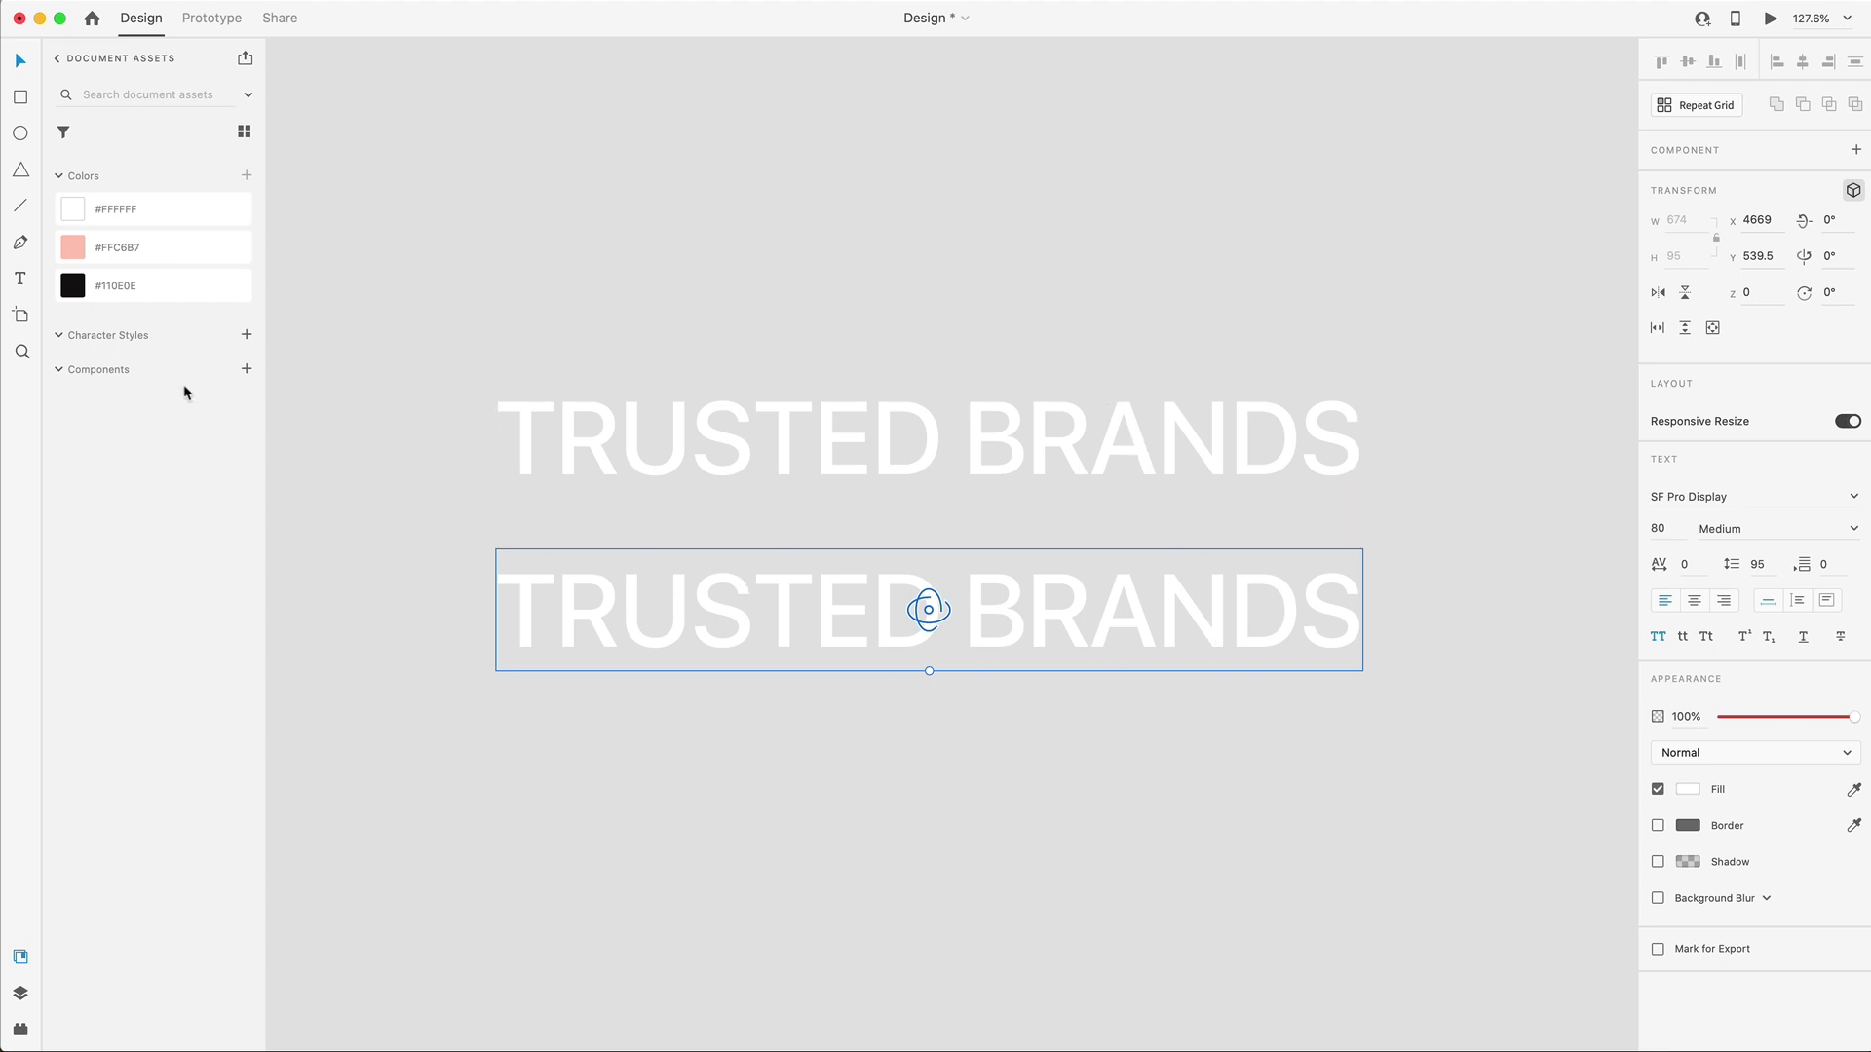
{"action": "left_click", "coordinate": [97, 289]}
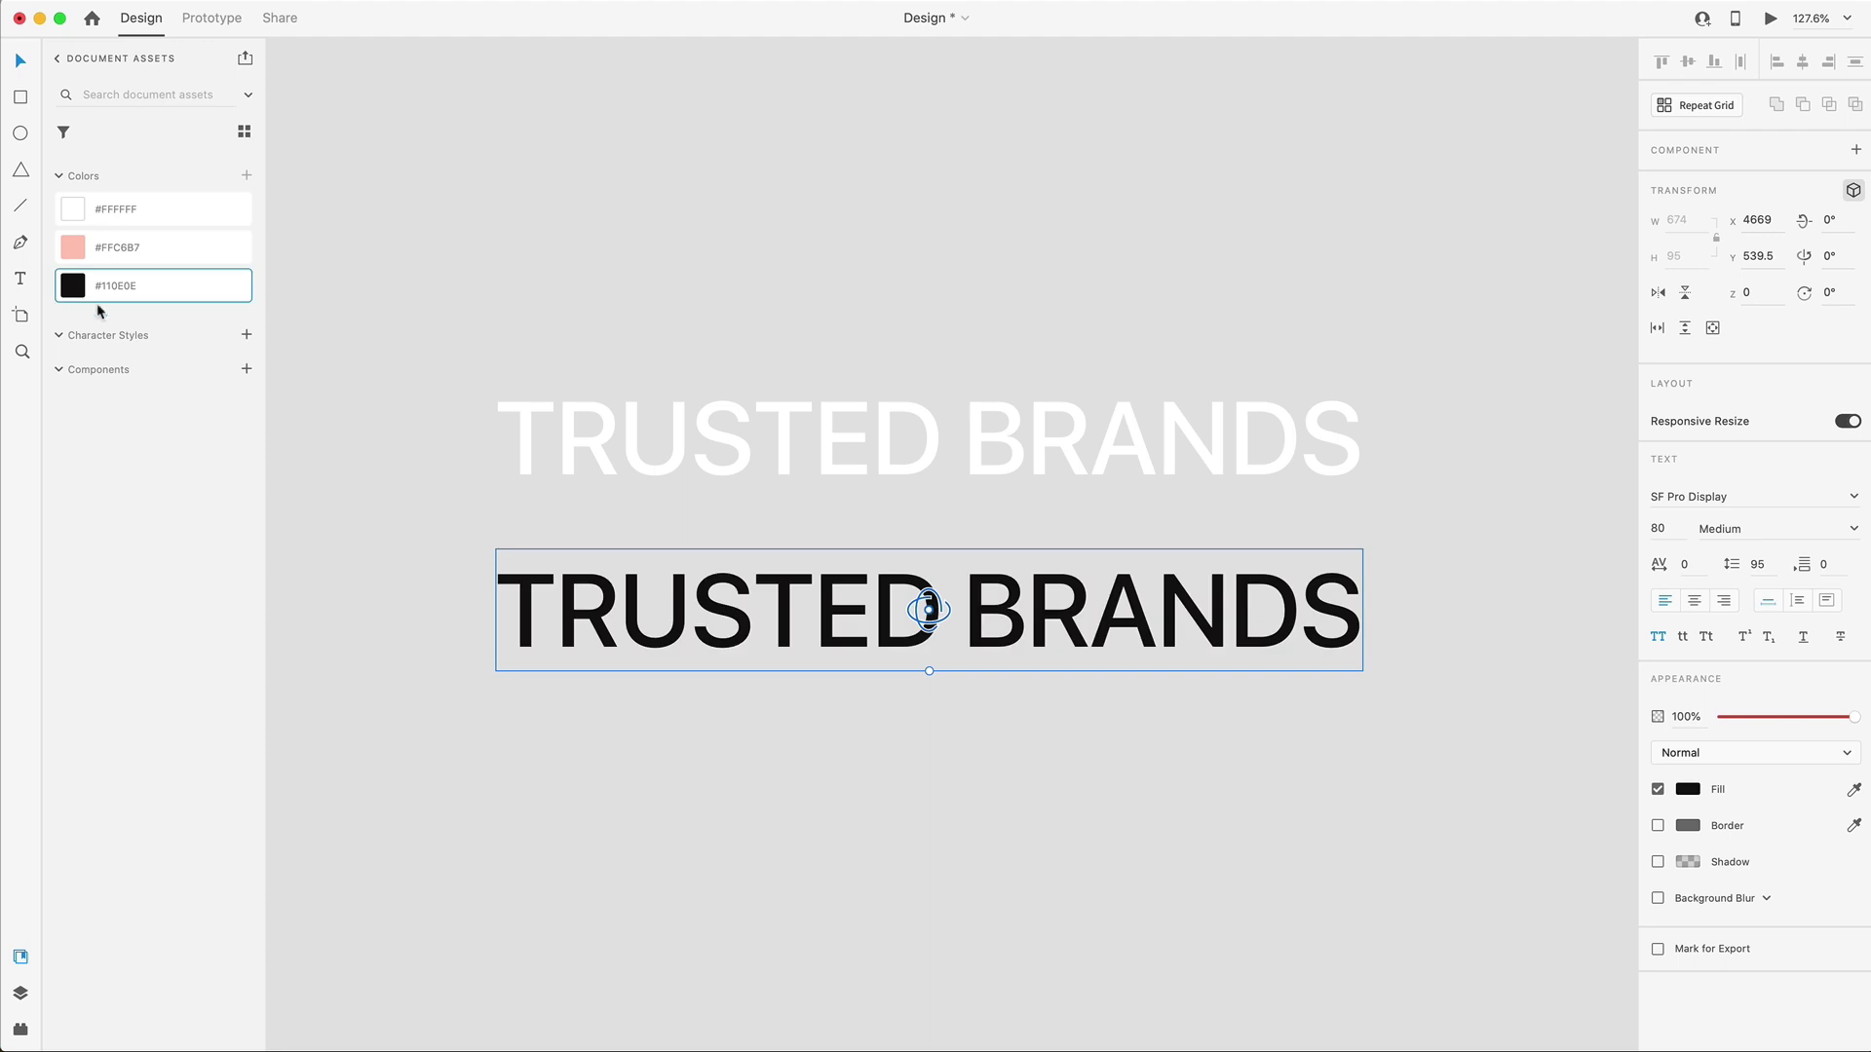
{"action": "left_click", "coordinate": [1055, 779]}
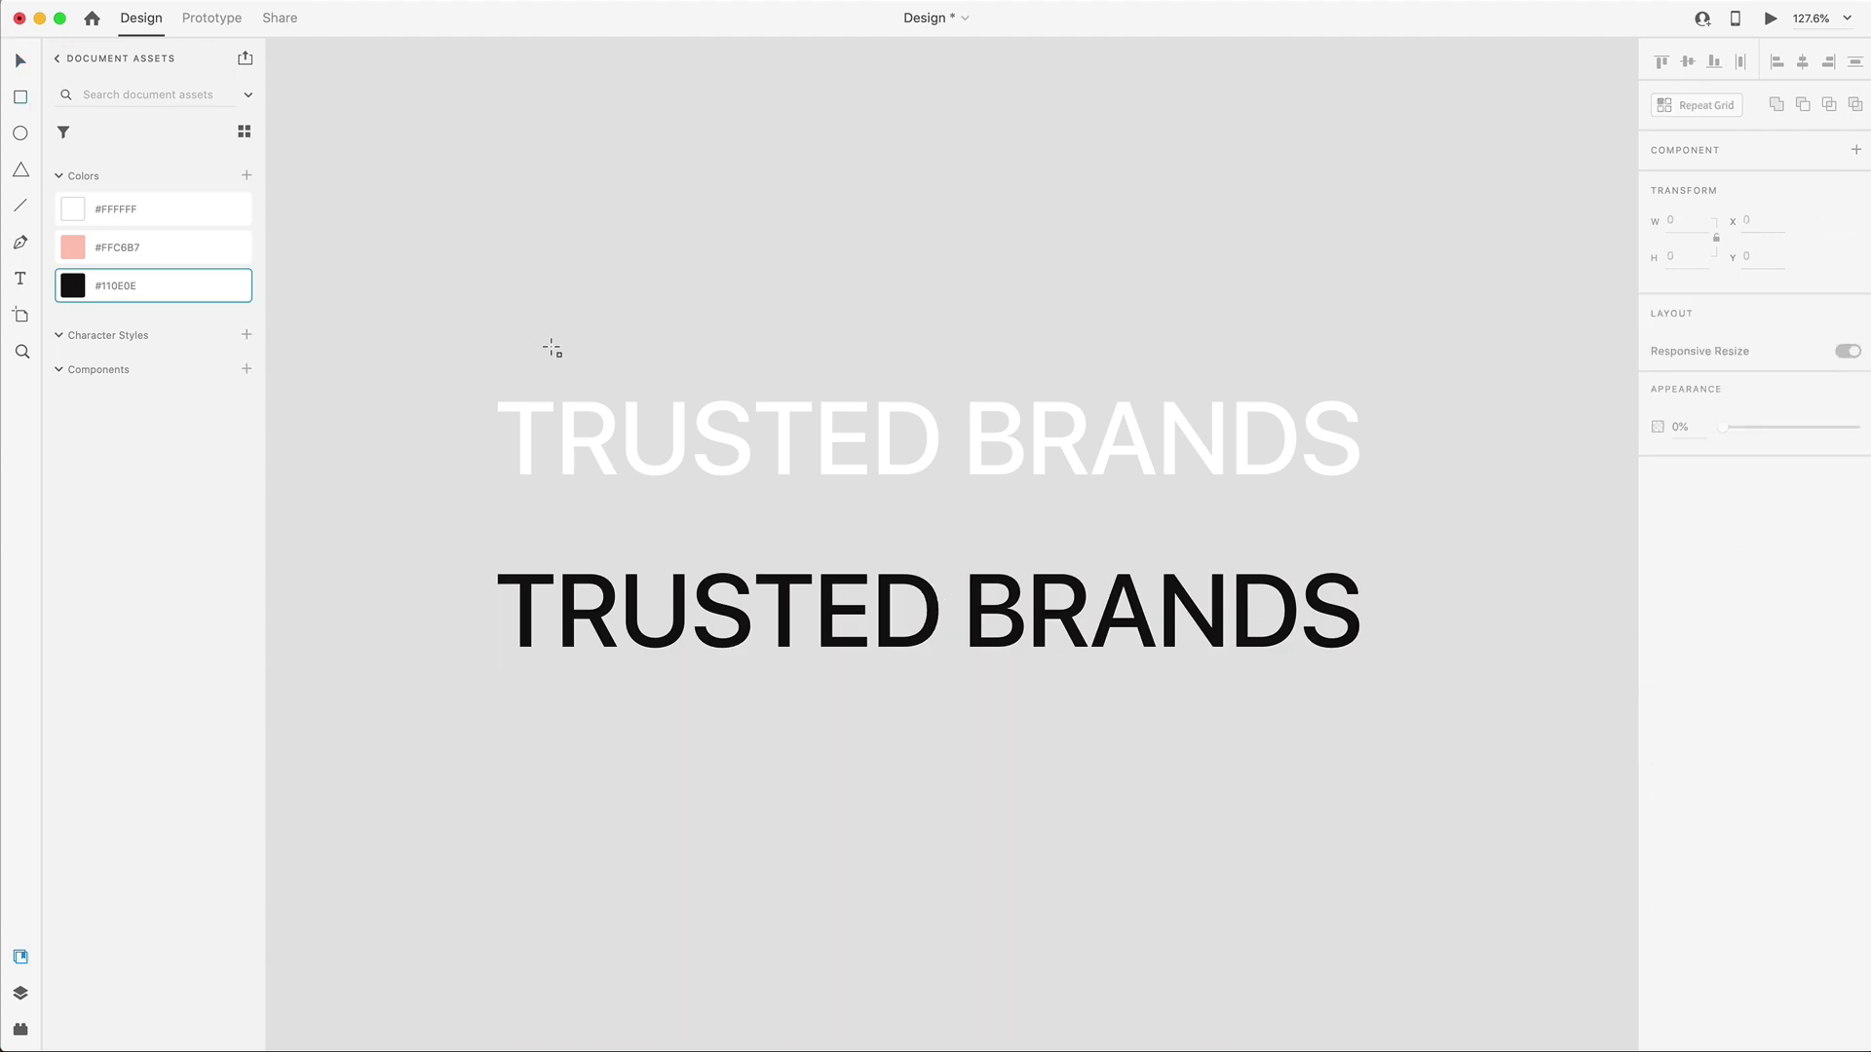
Cover both pasteboard TRUSTED BRANDS texts with matching borderless rectangles, 674 wide and 95 high.
{"action": "mouse_move", "coordinate": [496, 378]}
{"action": "left_mouse_down"}
{"action": "mouse_move", "coordinate": [1353, 476]}
{"action": "mouse_move", "coordinate": [1363, 499]}
{"action": "left_mouse_up"}
{"action": "key", "text": "v"}
{"action": "left_click_drag", "start_coordinate": [1253, 421], "coordinate": [1262, 591], "text": "alt"}
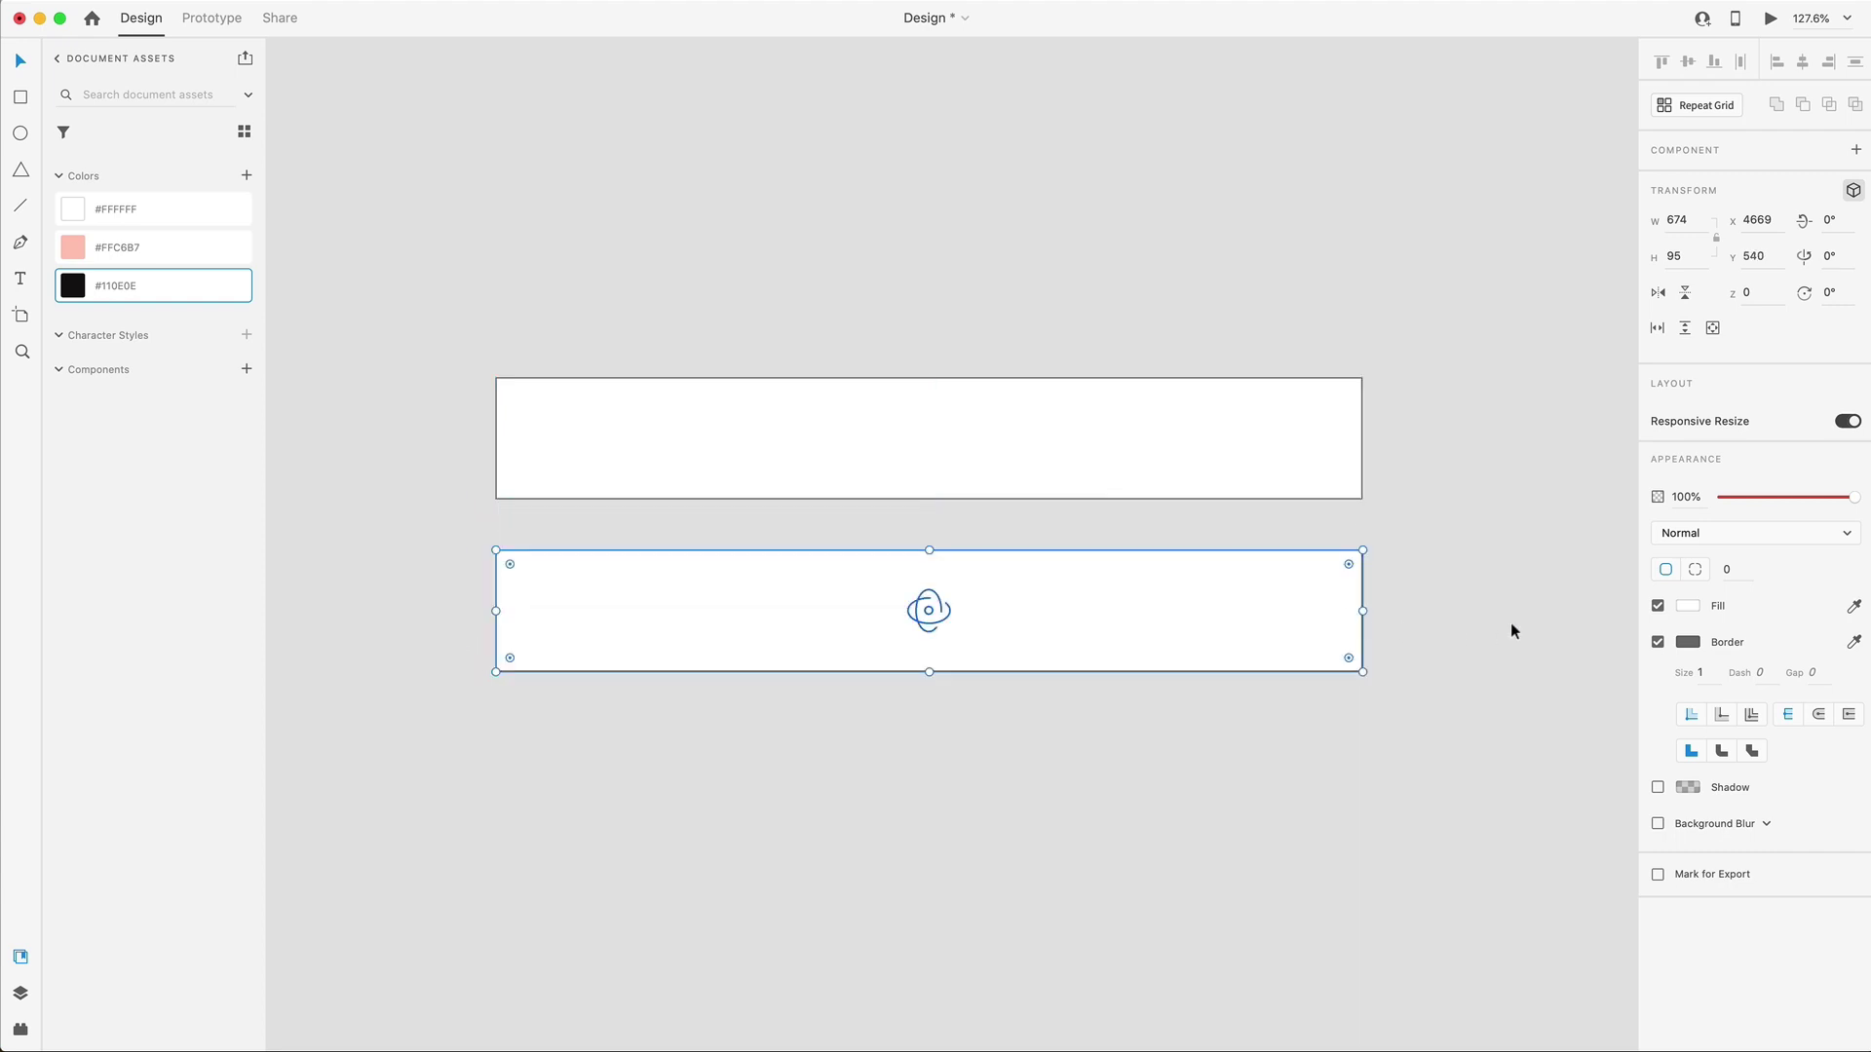
{"action": "left_click", "coordinate": [1221, 444]}
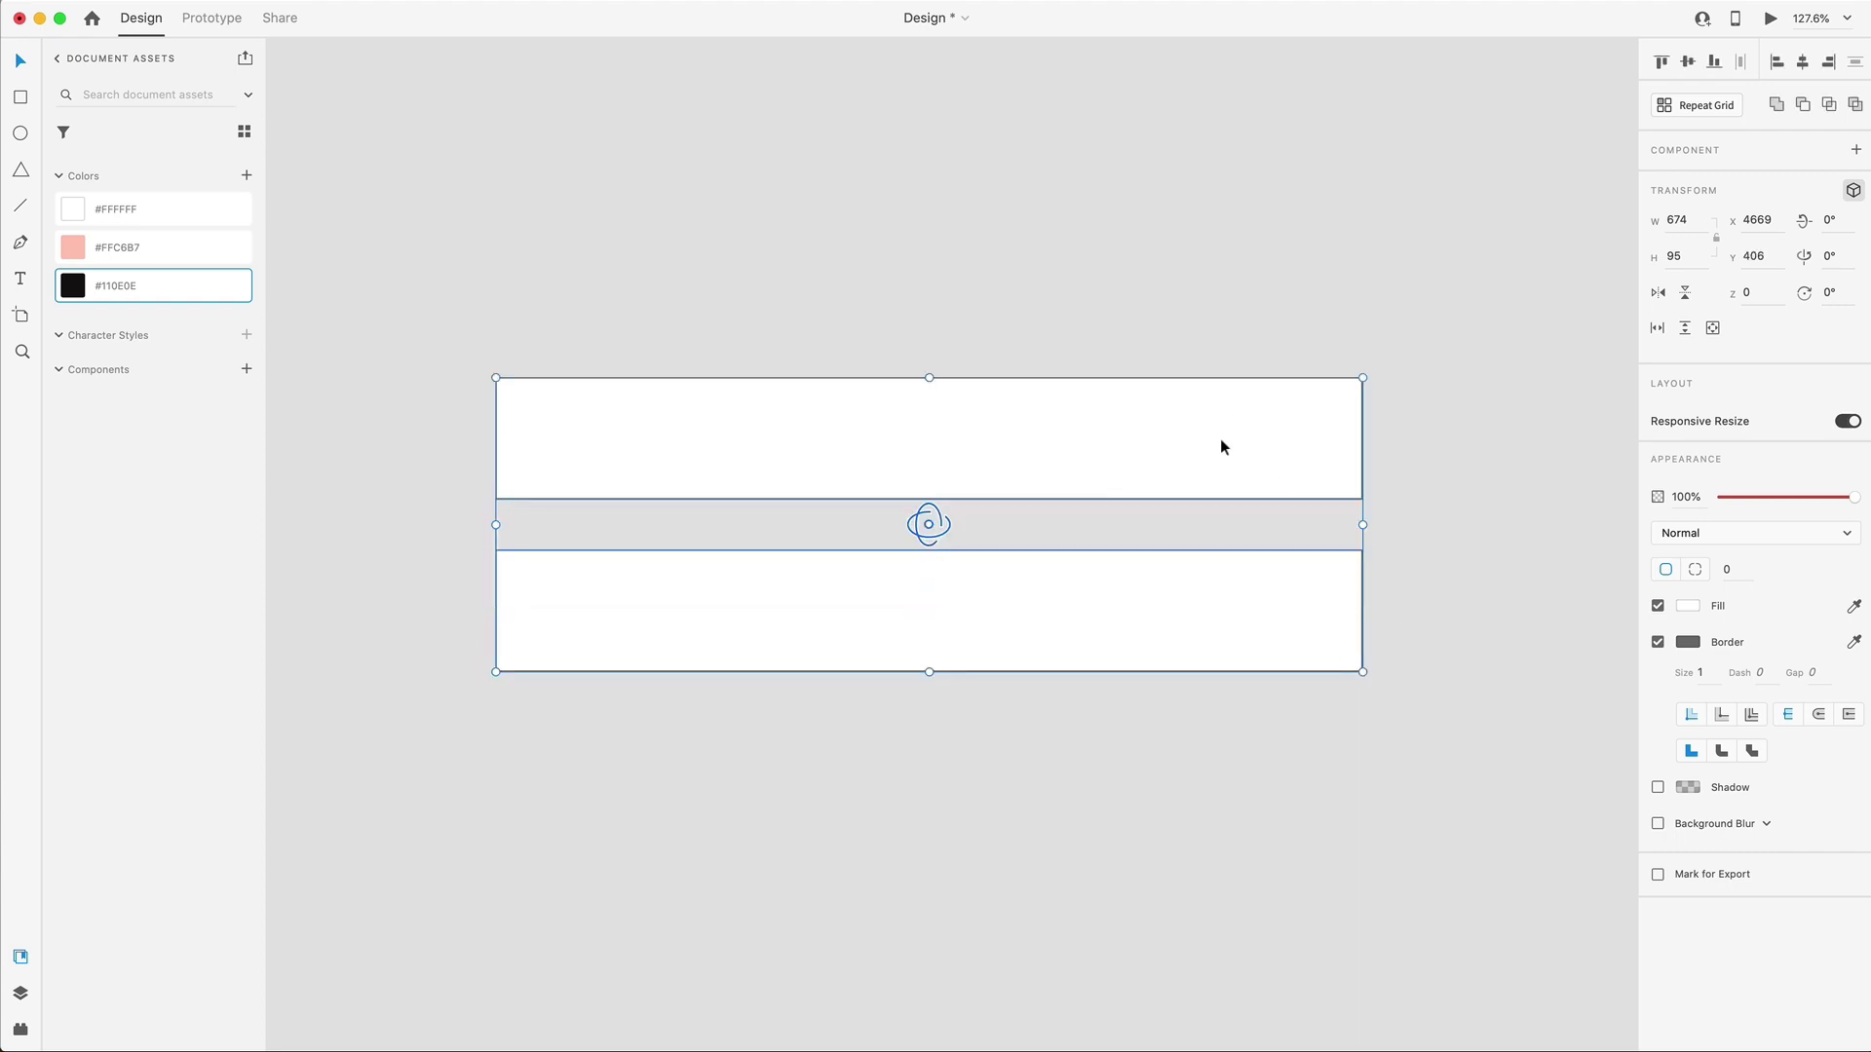
{"action": "left_click", "coordinate": [1657, 641]}
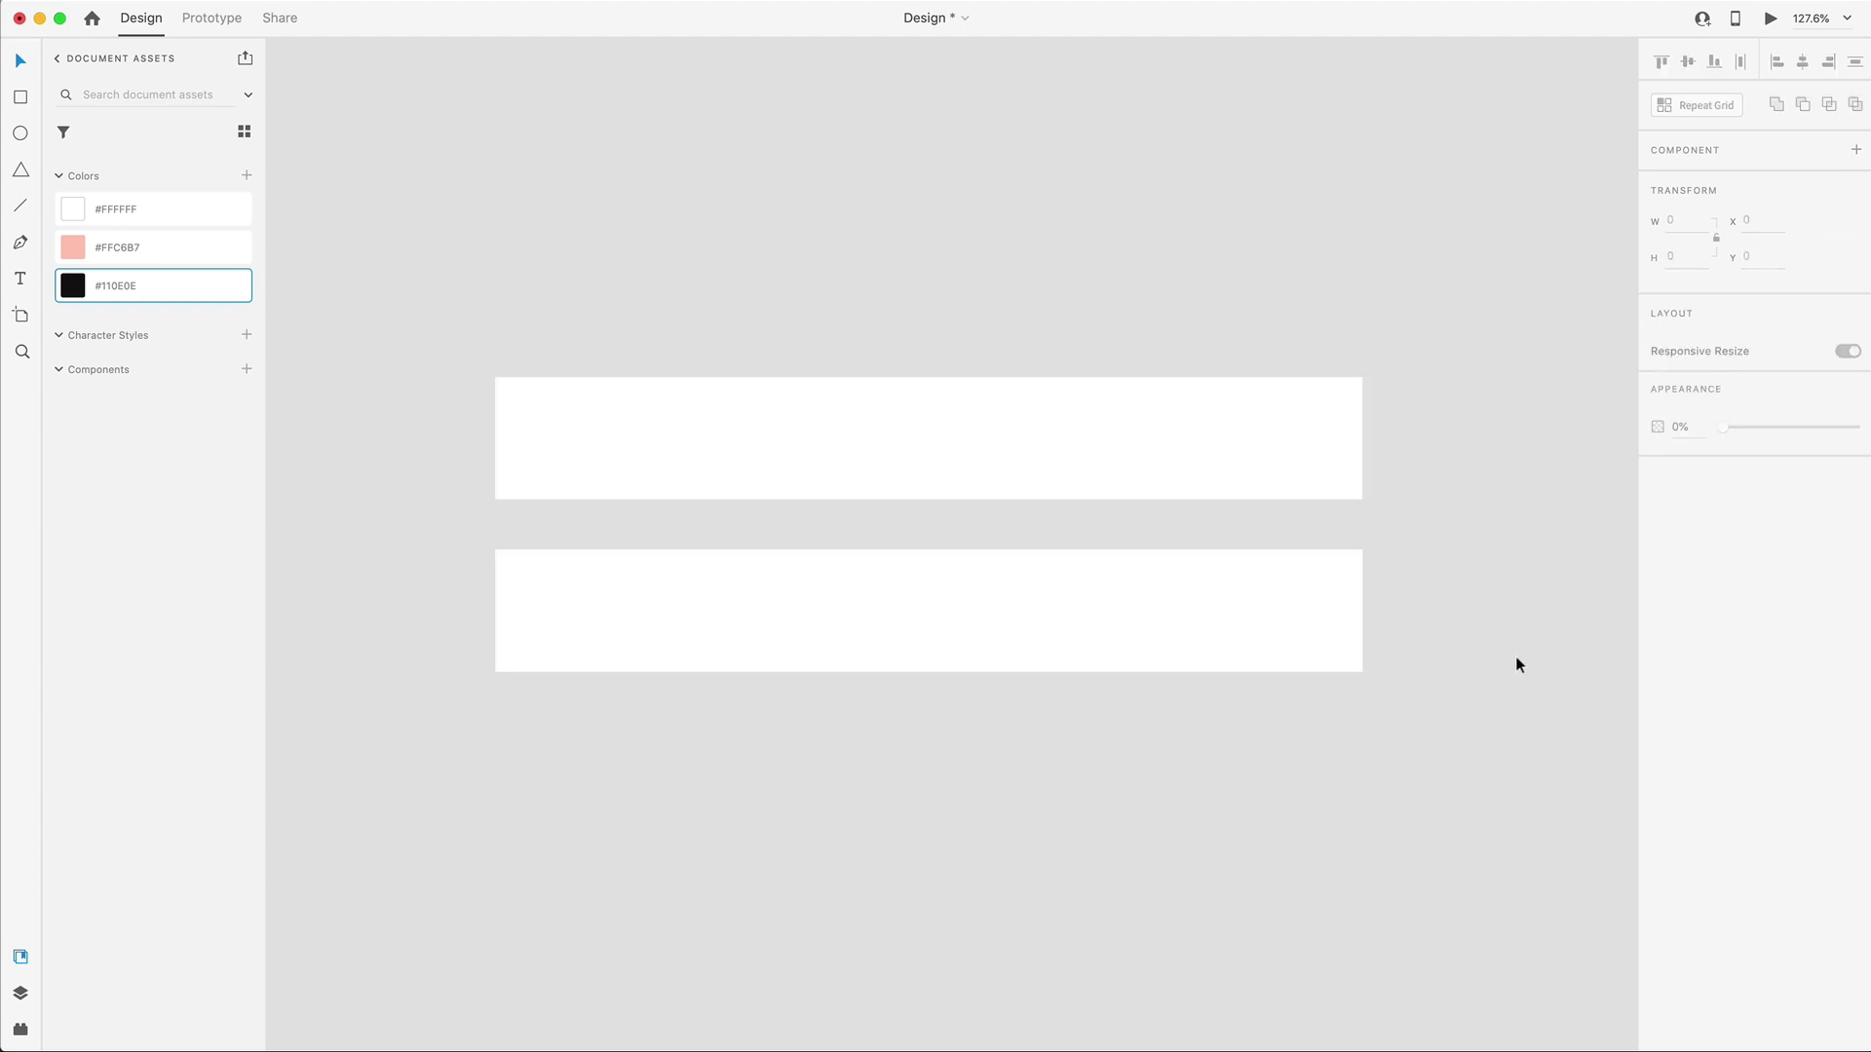
Mask the black text and the white text separately, each with the rectangle covering it.
{"action": "left_click_drag", "start_coordinate": [1511, 678], "coordinate": [993, 554]}
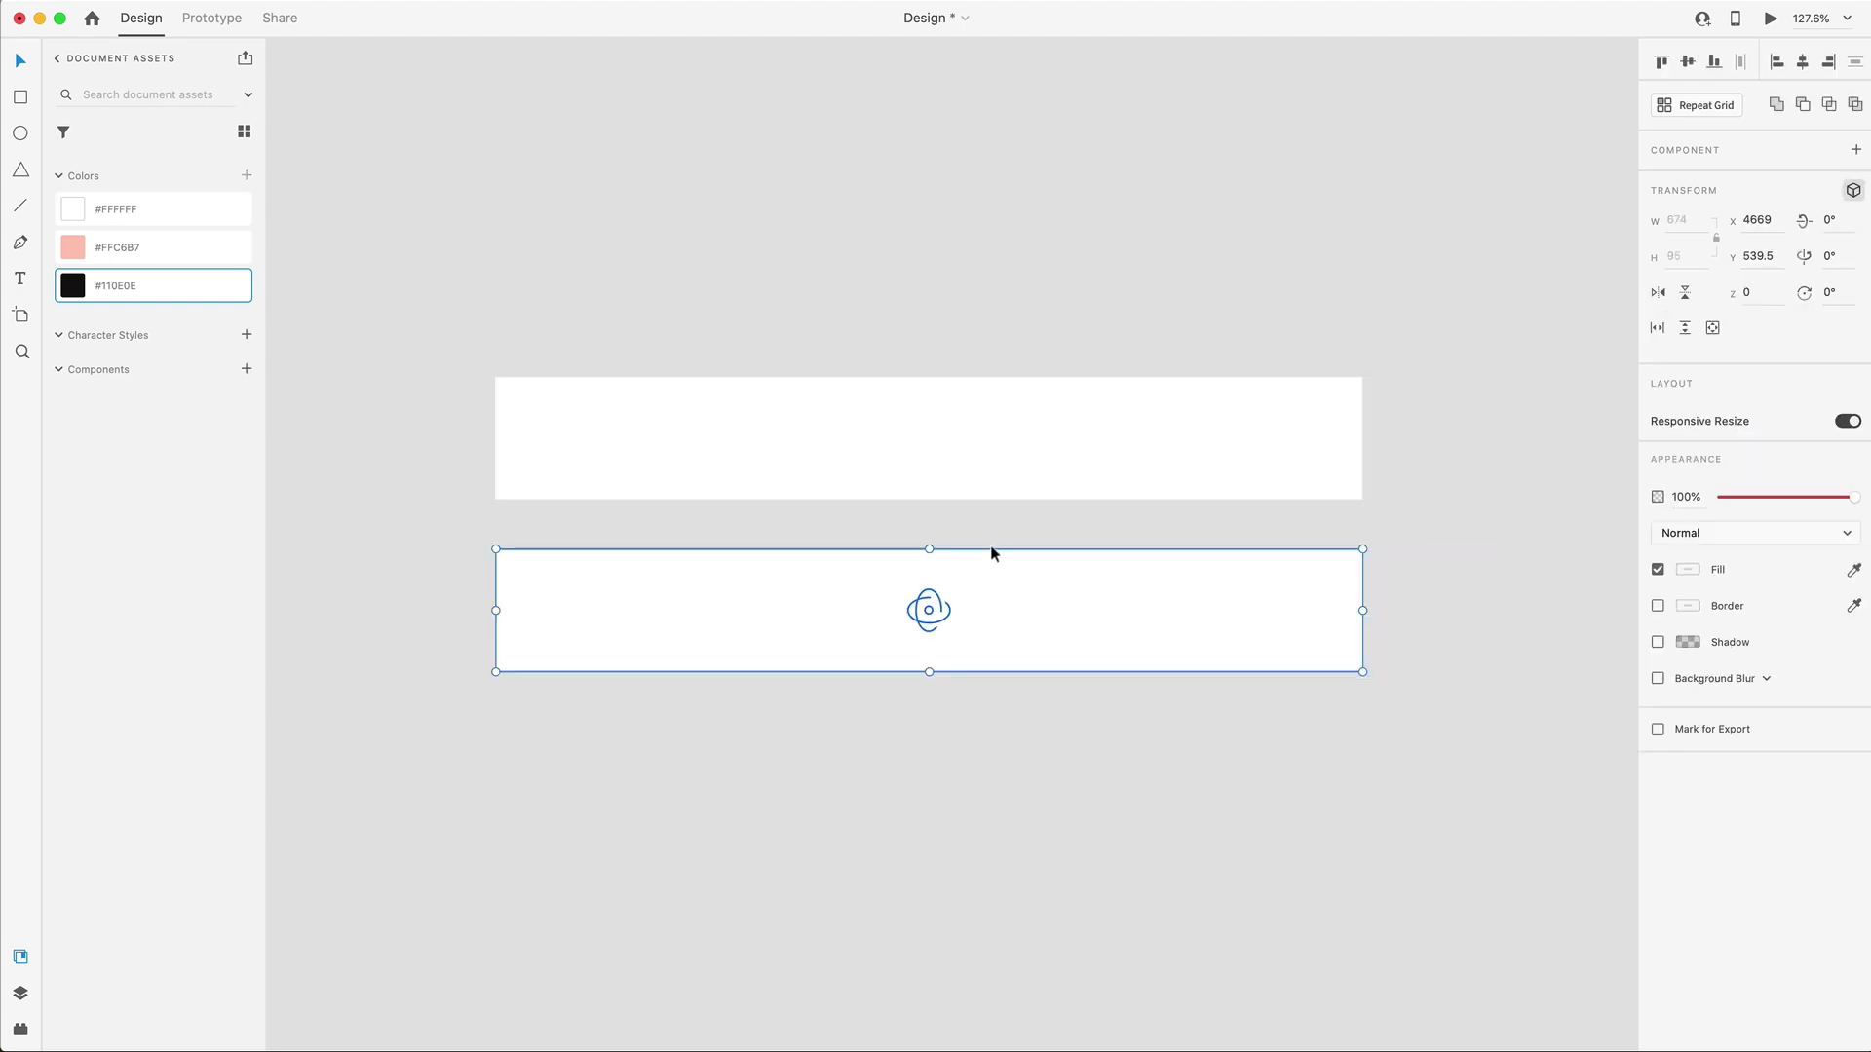
{"action": "key", "text": "shift+super+m"}
{"action": "left_click", "coordinate": [992, 546]}
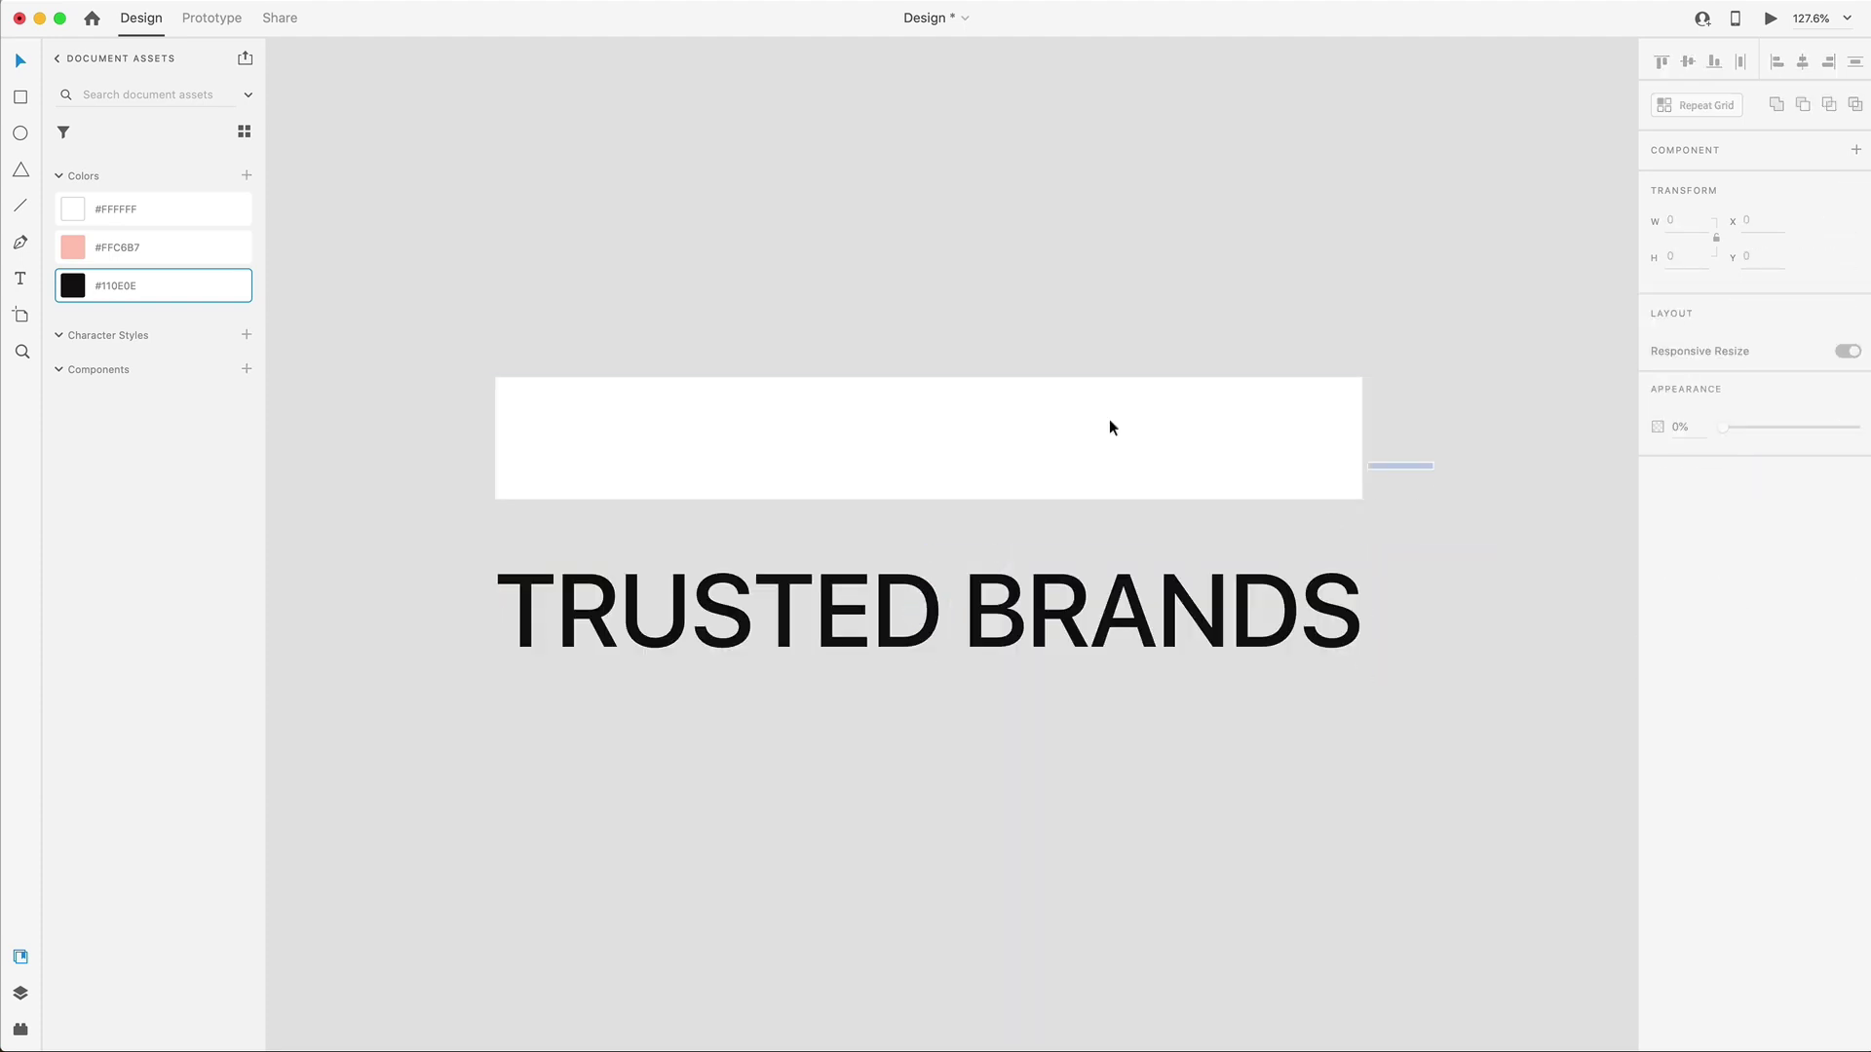
{"action": "left_click", "coordinate": [1032, 407]}
{"action": "key", "text": "super+z"}
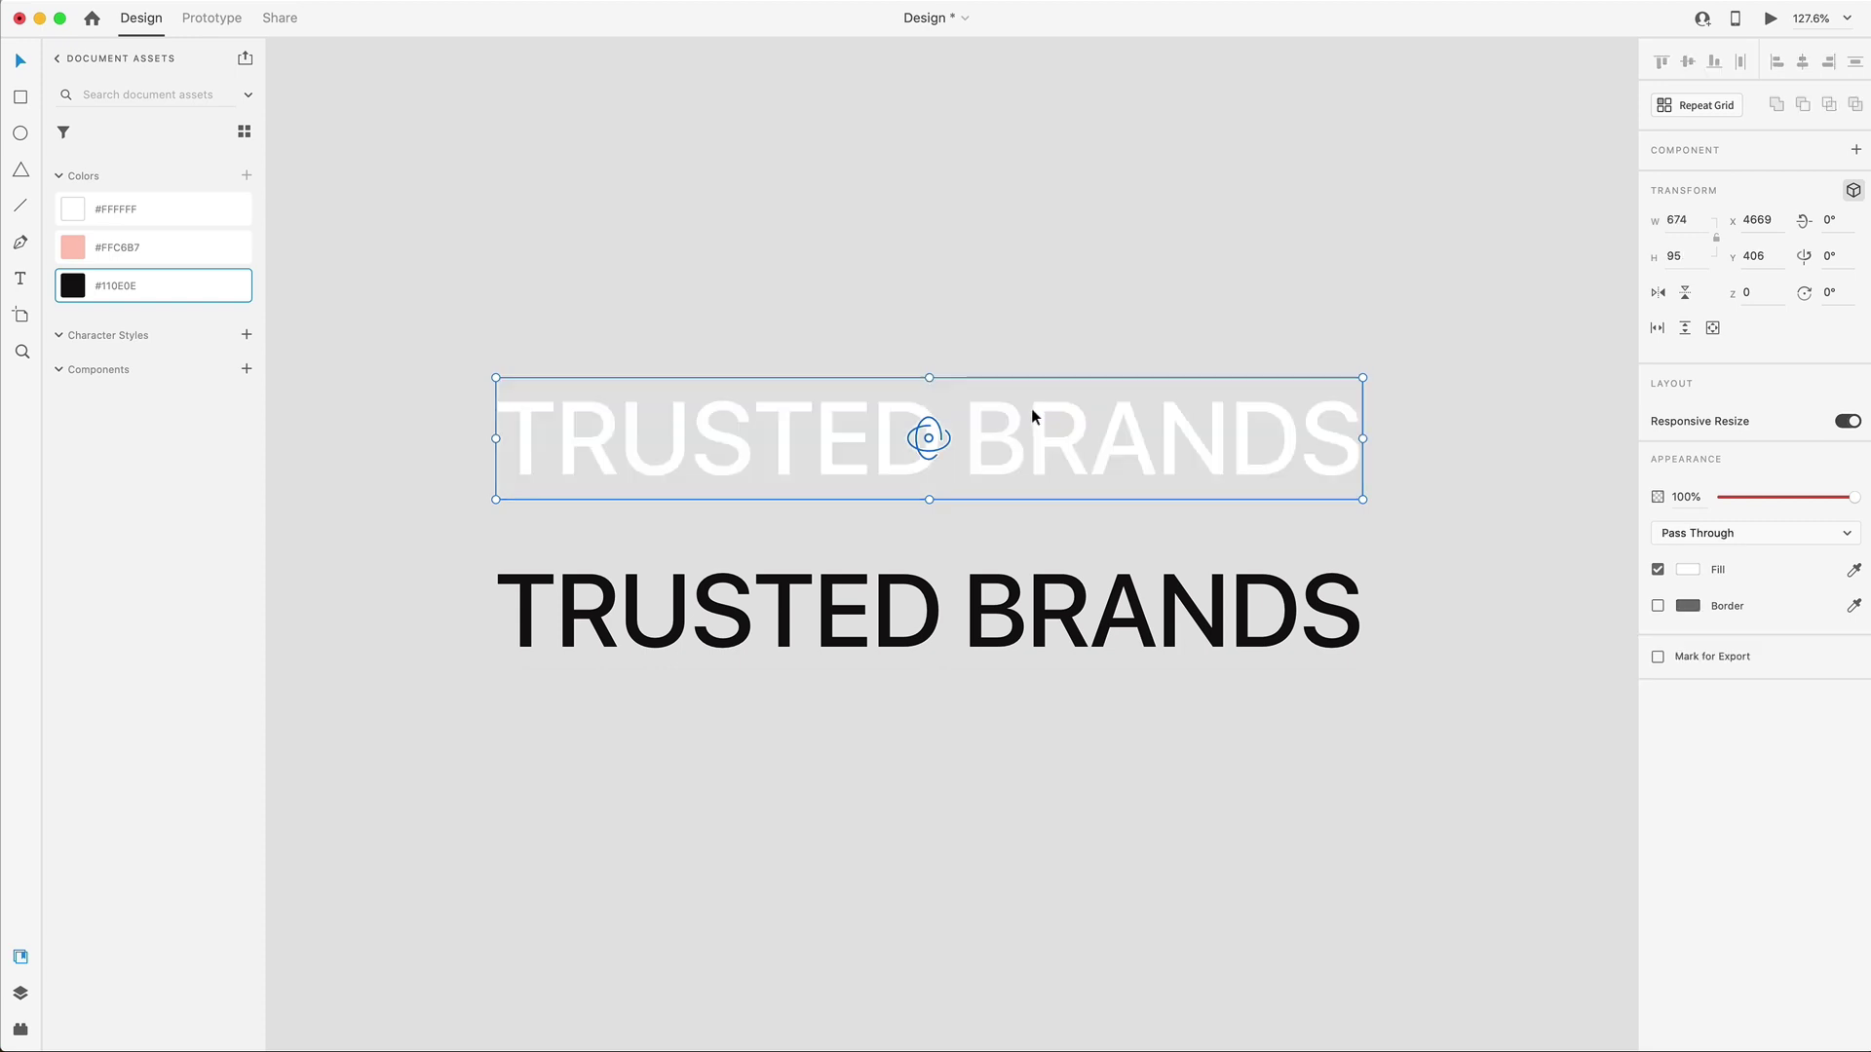
Move the masked black text on top of the masked white text and align their centers horizontally.
{"action": "left_click_drag", "start_coordinate": [1248, 614], "coordinate": [1248, 450]}
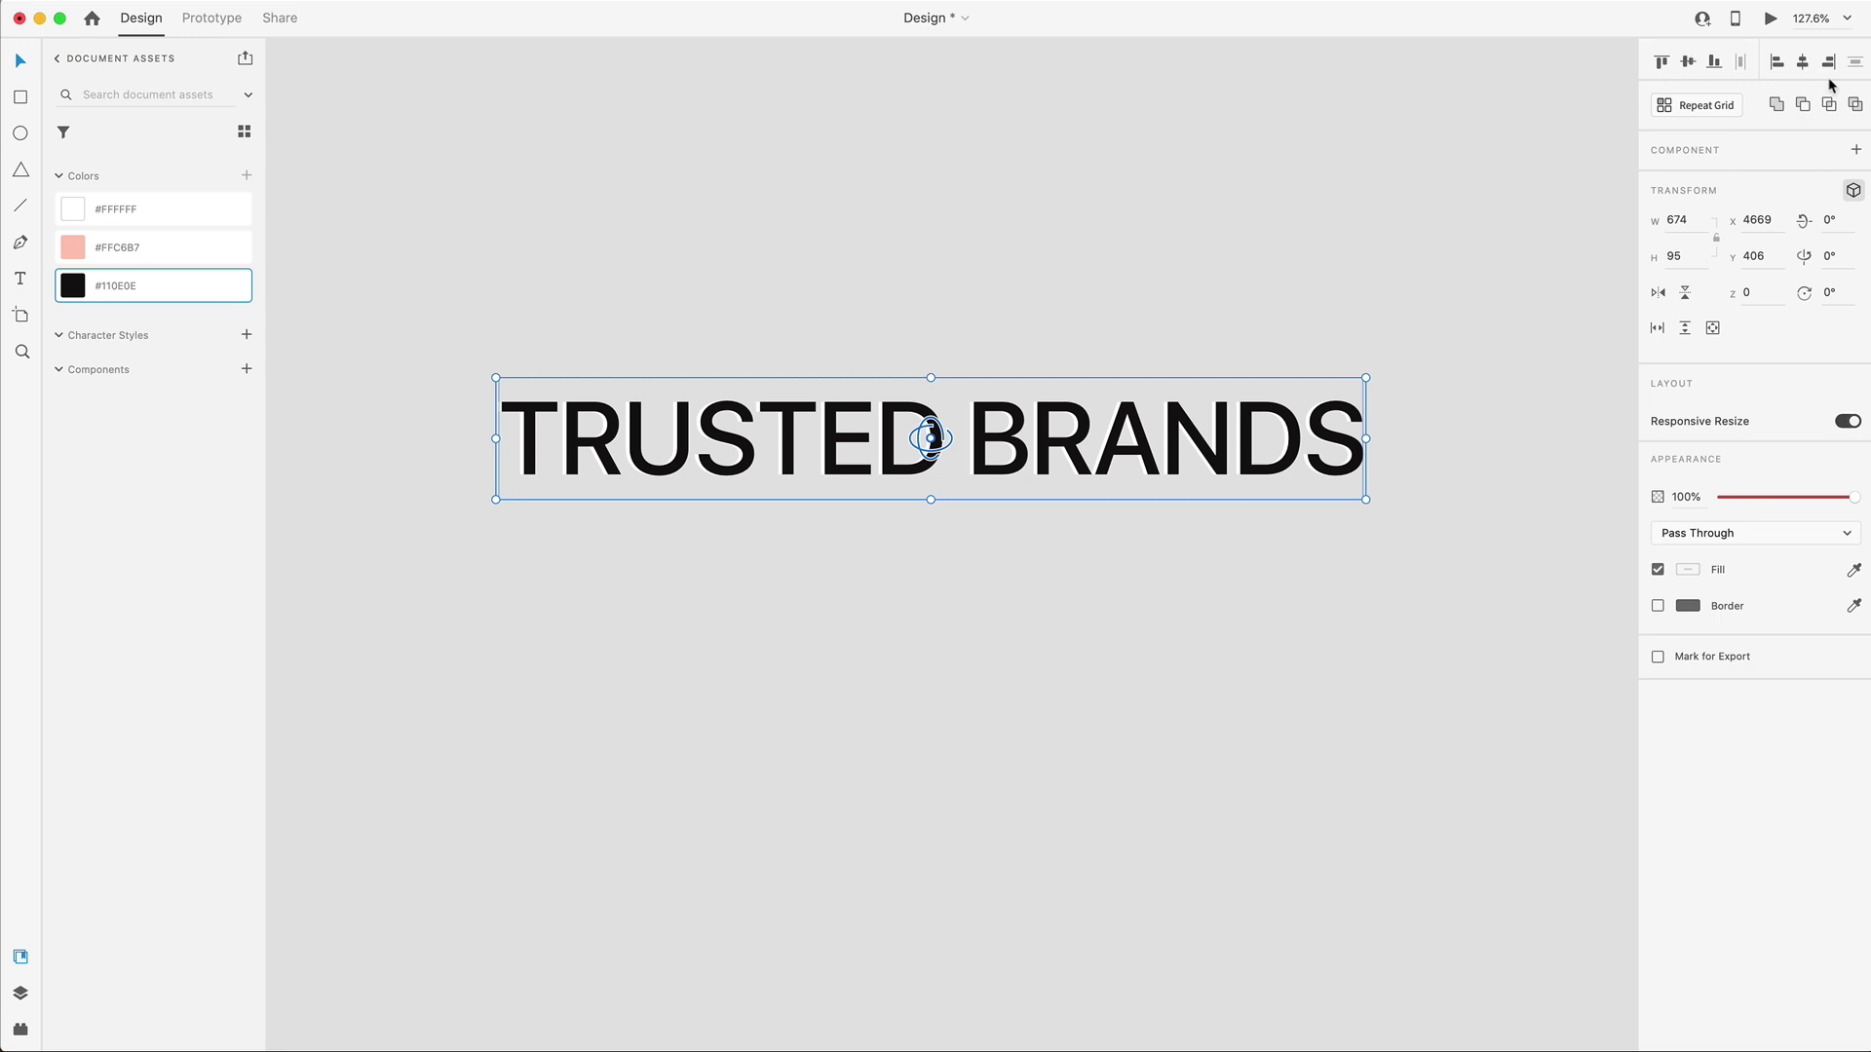
{"action": "left_click", "coordinate": [1803, 62]}
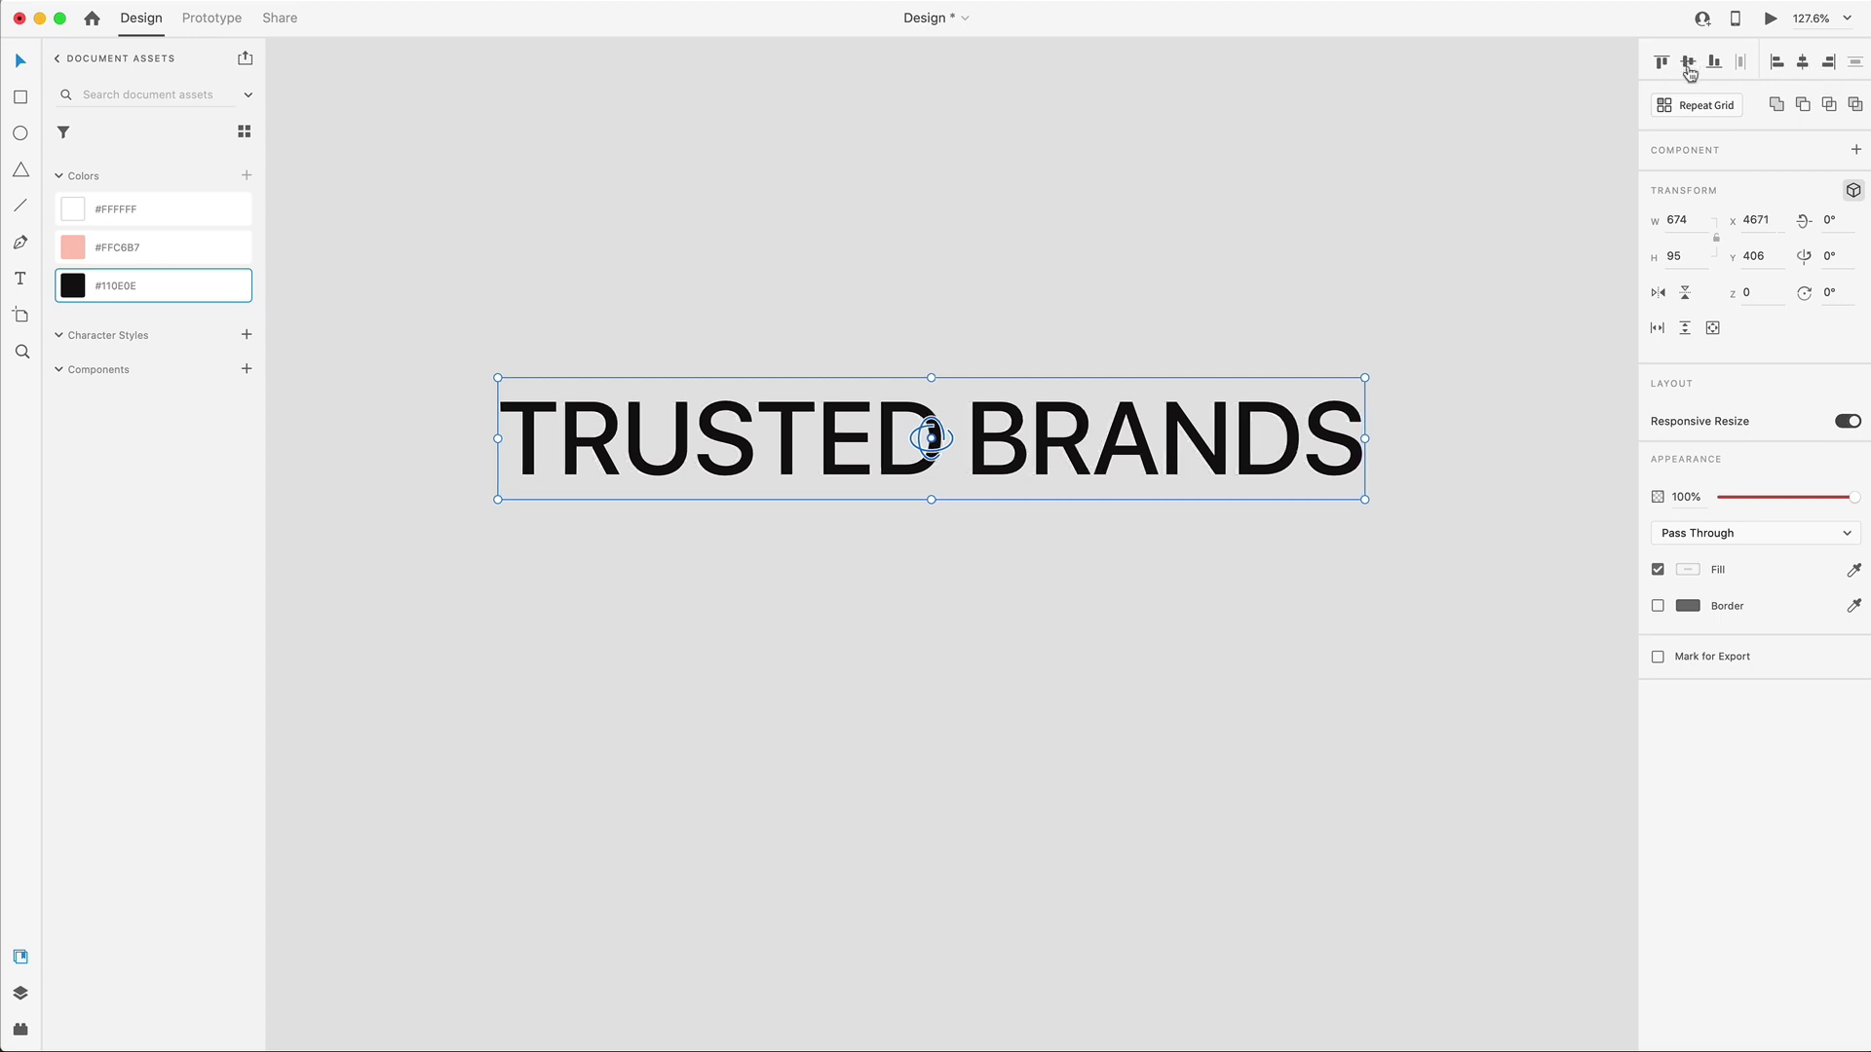
Turn the two overlapping masked texts into one component named Nav Link Element.
{"action": "left_click_drag", "start_coordinate": [1505, 617], "coordinate": [399, 250]}
{"action": "key", "text": "super+k"}
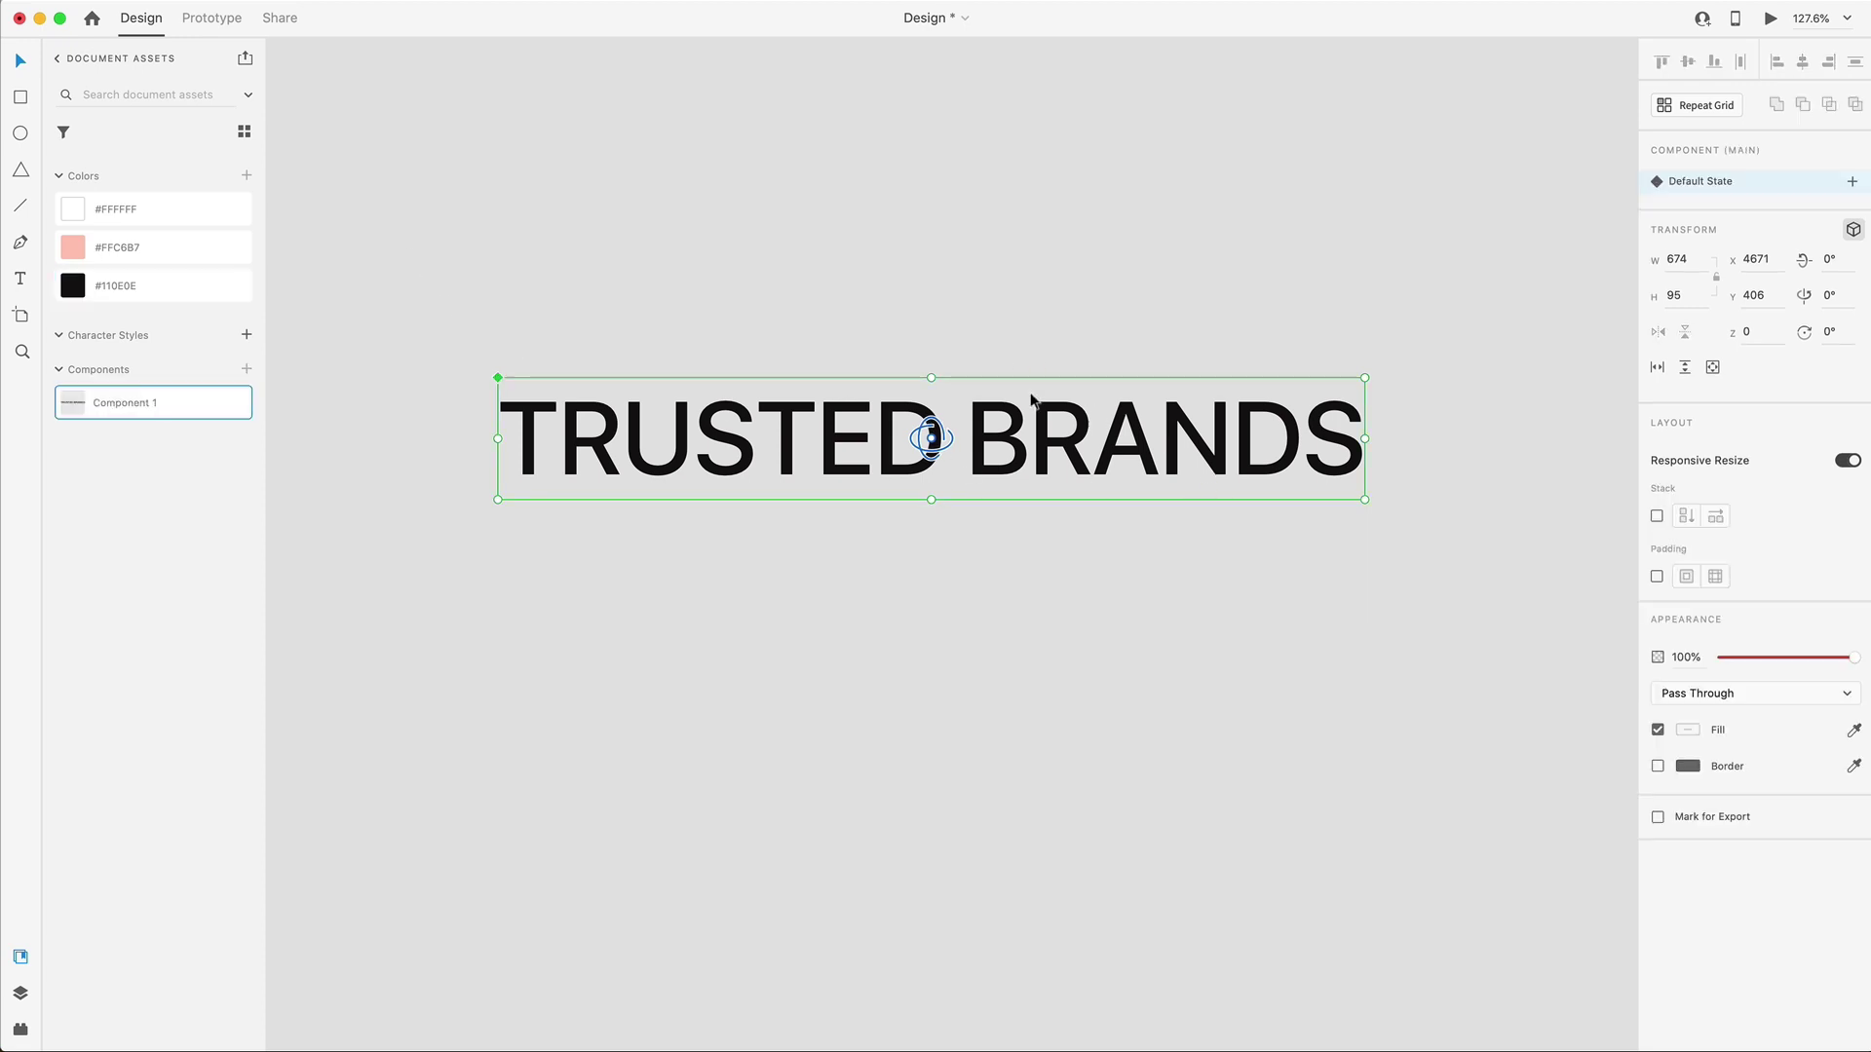
{"action": "double_click", "coordinate": [98, 404]}
{"action": "type", "text": "Nav Link Element"}
Expand the Nav Link Element component's layers and rename Mask Group 3 as Black Text Mask.
{"action": "left_click", "coordinate": [21, 993]}
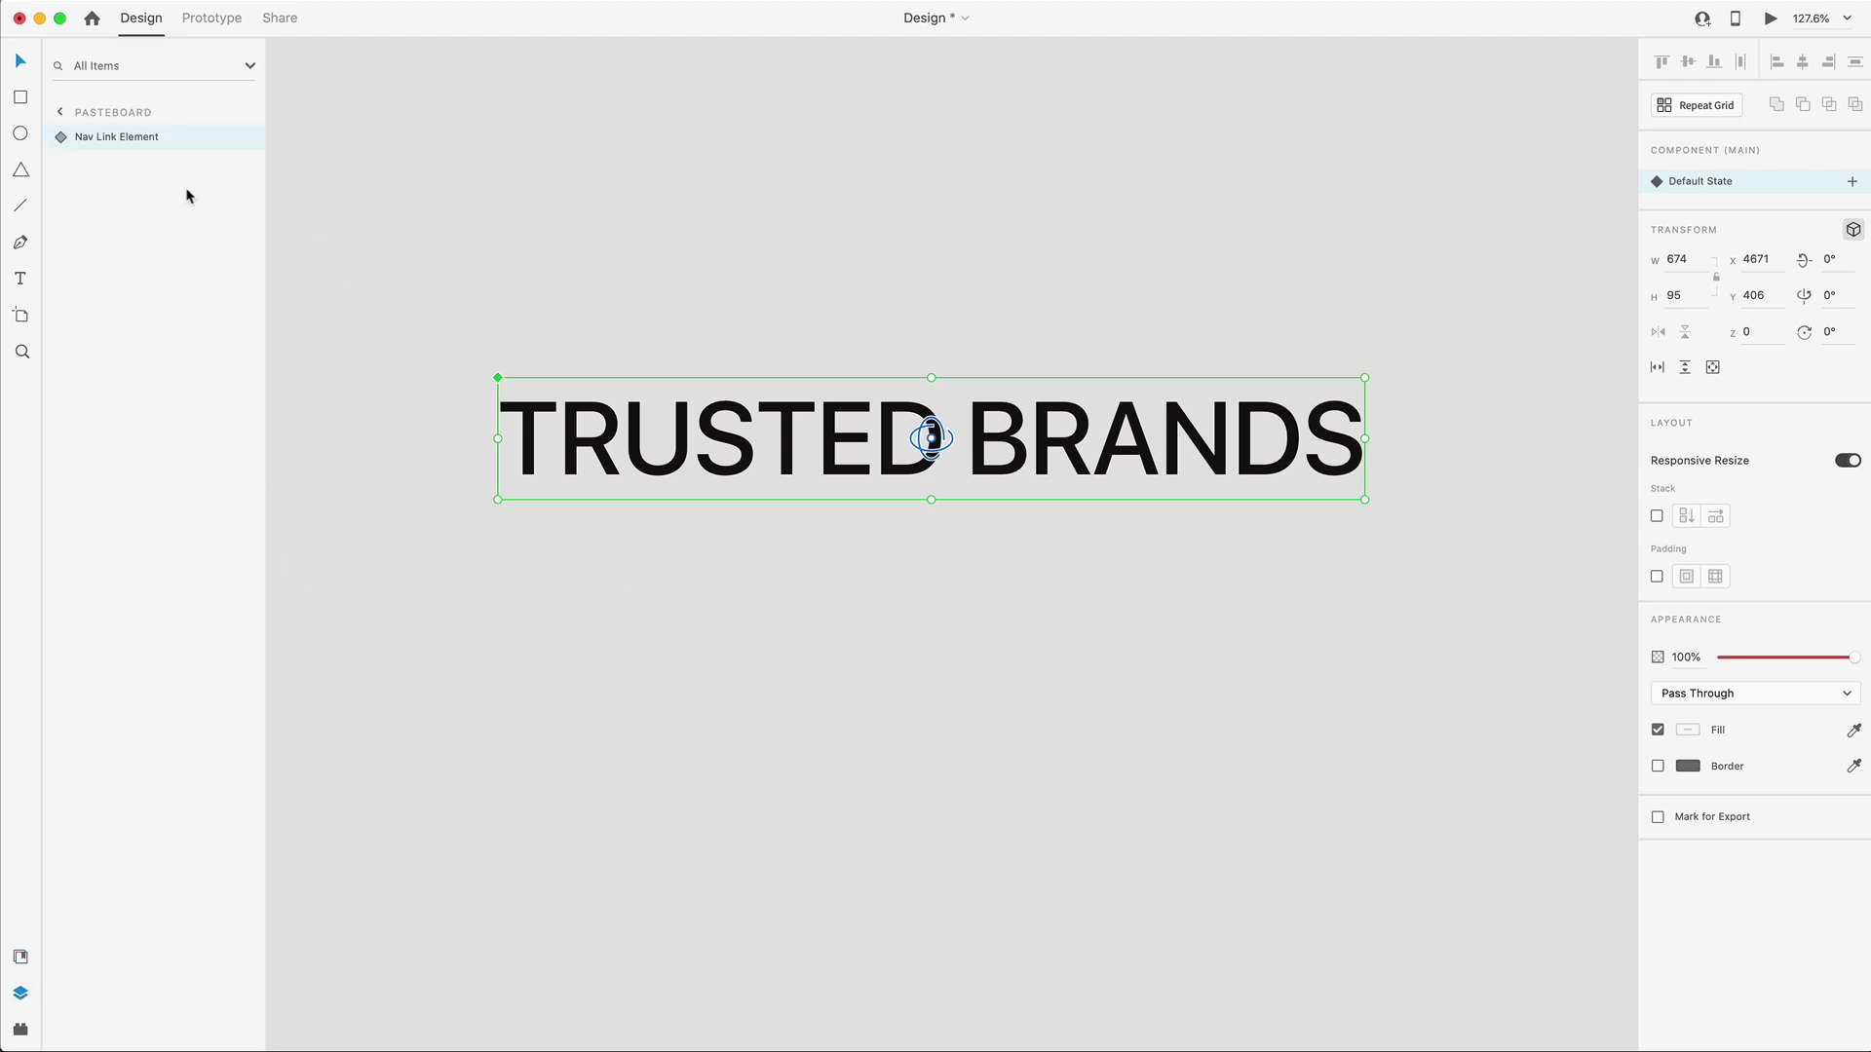
{"action": "left_click", "coordinate": [61, 143]}
{"action": "left_click", "coordinate": [137, 186]}
{"action": "left_click", "coordinate": [126, 162]}
{"action": "double_click", "coordinate": [127, 162]}
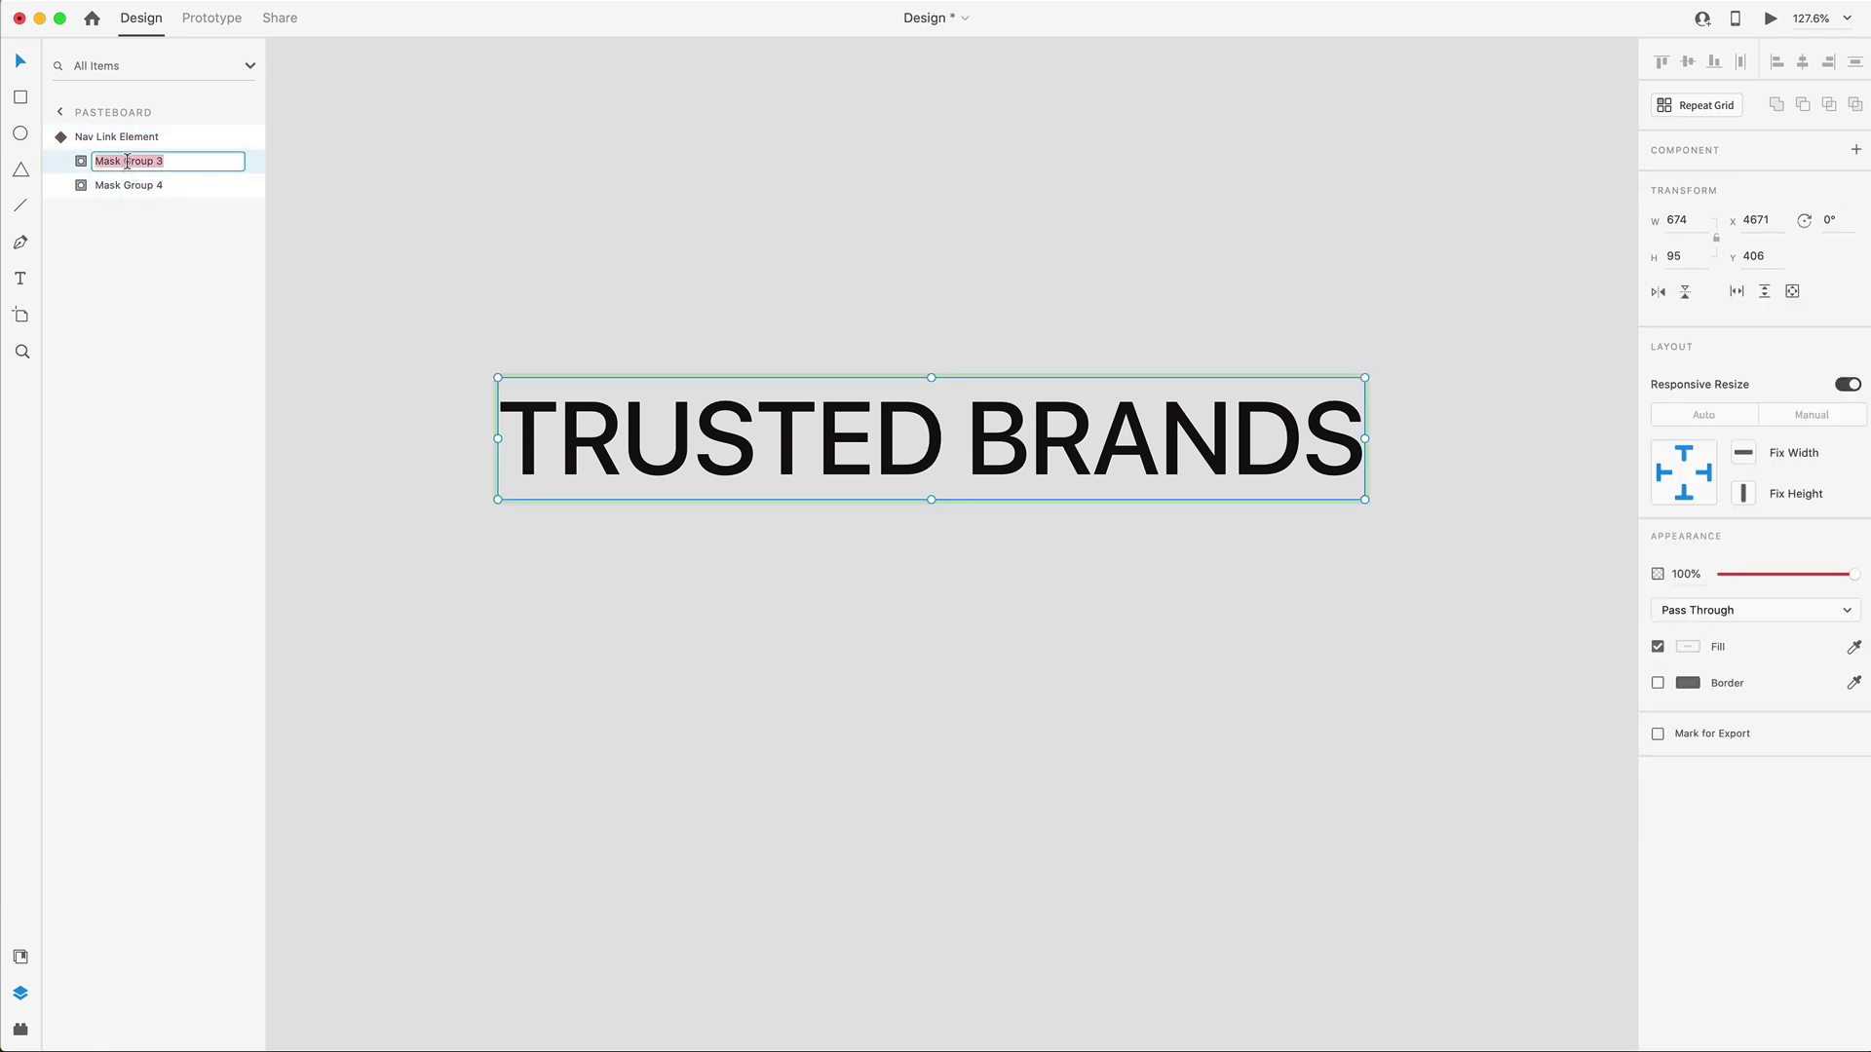
{"action": "type", "text": "Black Text Mask"}
{"action": "key", "text": "Return"}
Rename Mask Group 4 inside the component as White Text Mask.
{"action": "left_click", "coordinate": [117, 190]}
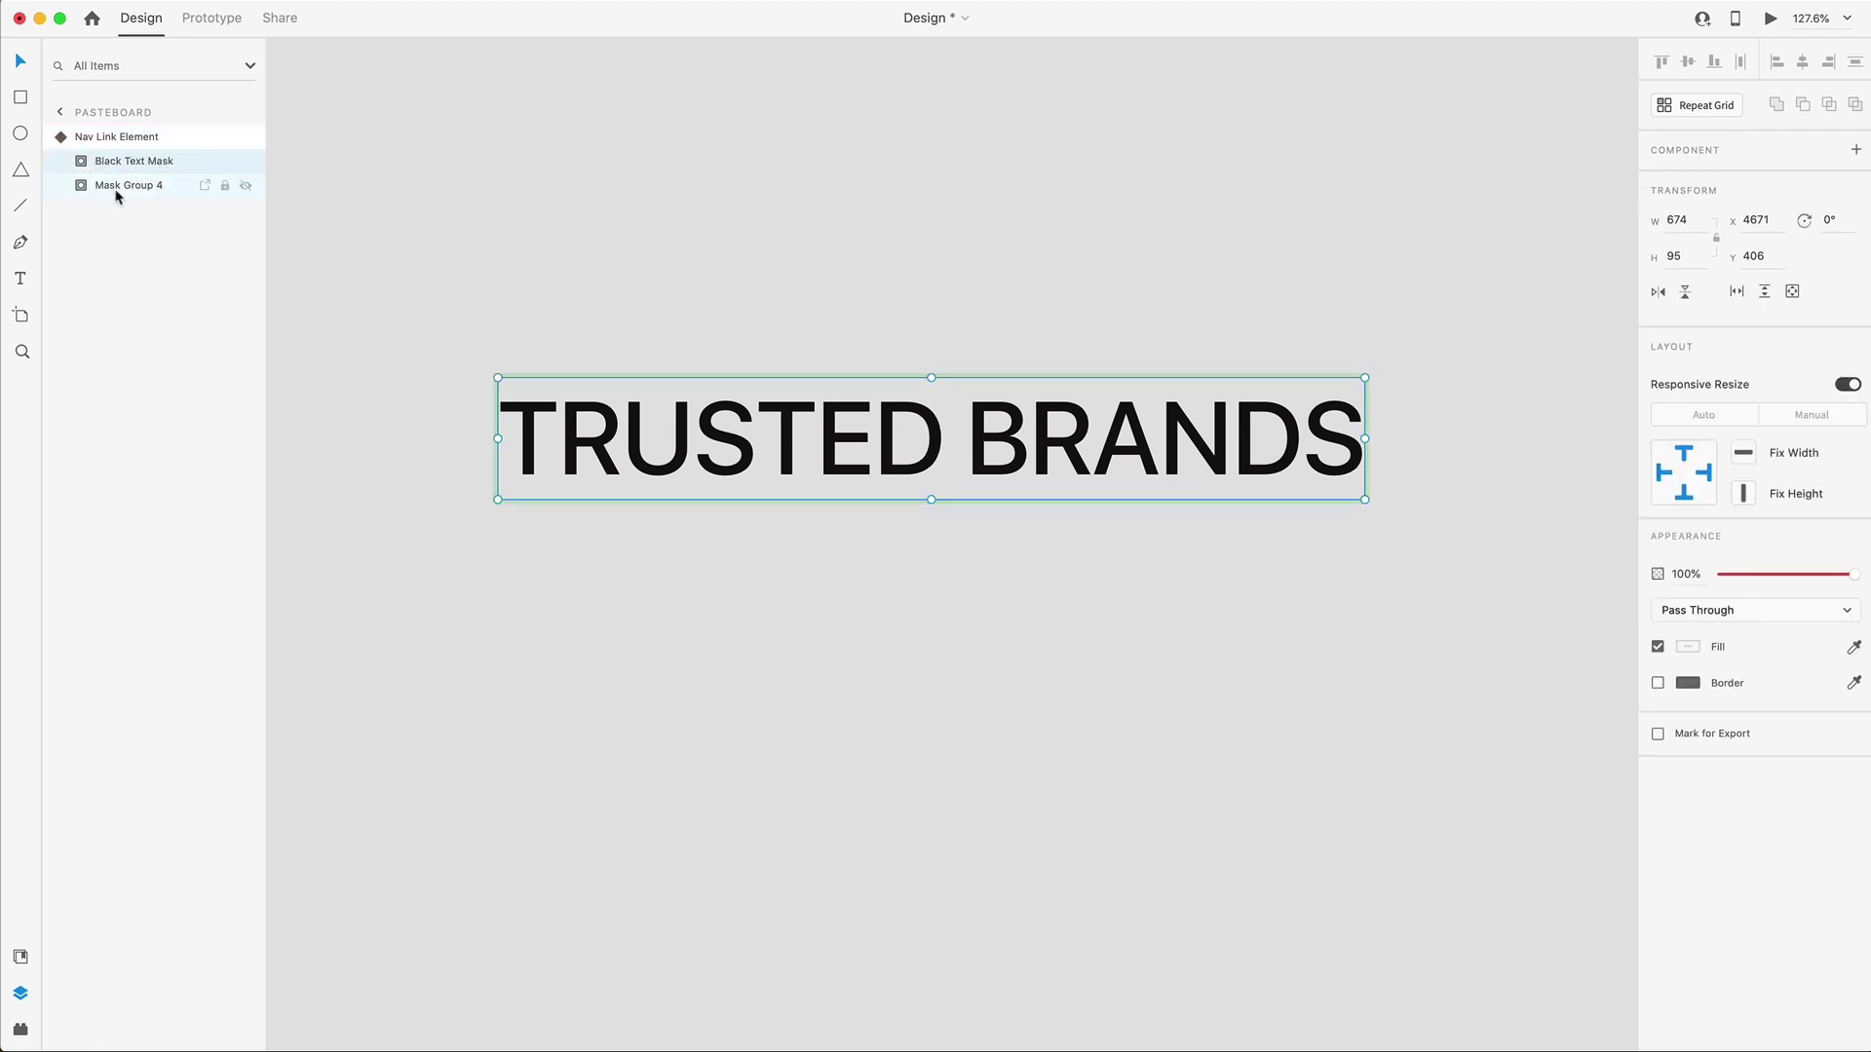
{"action": "double_click", "coordinate": [117, 190]}
{"action": "type", "text": "White Text Mask"}
{"action": "key", "text": "Return"}
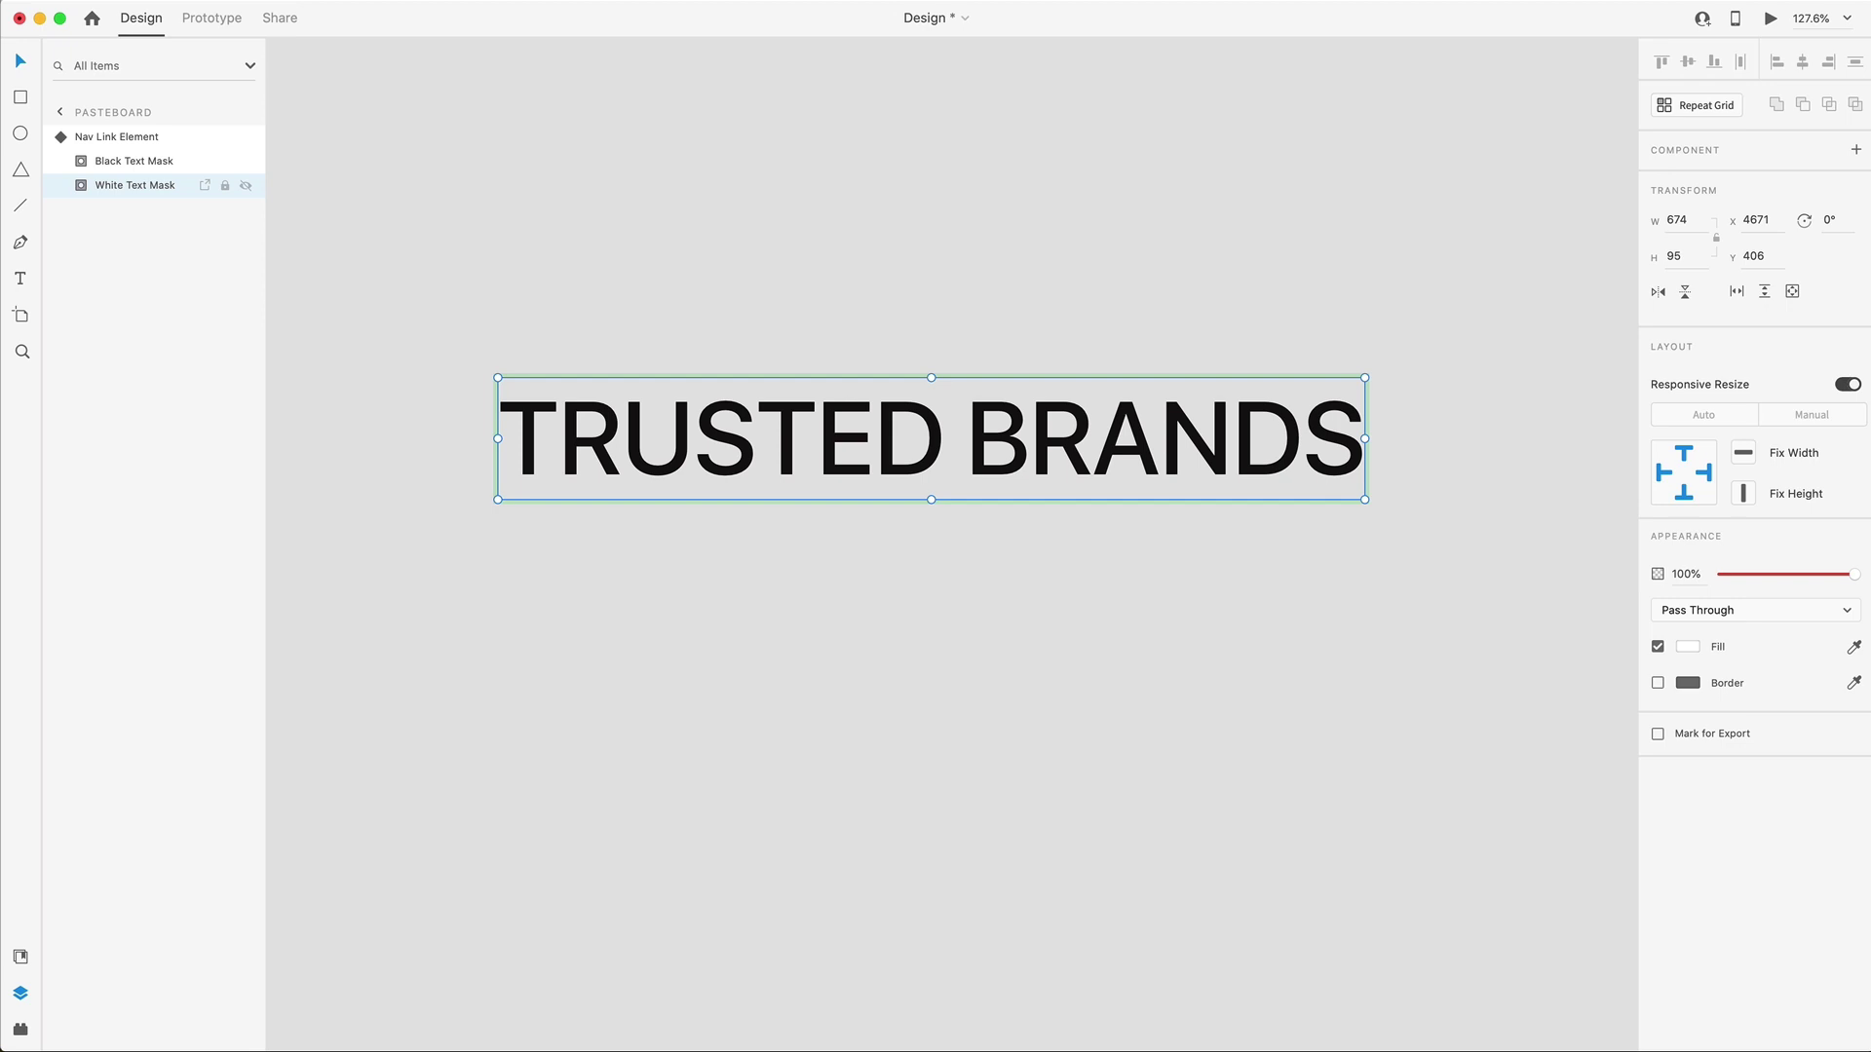
{"action": "key", "text": "Escape"}
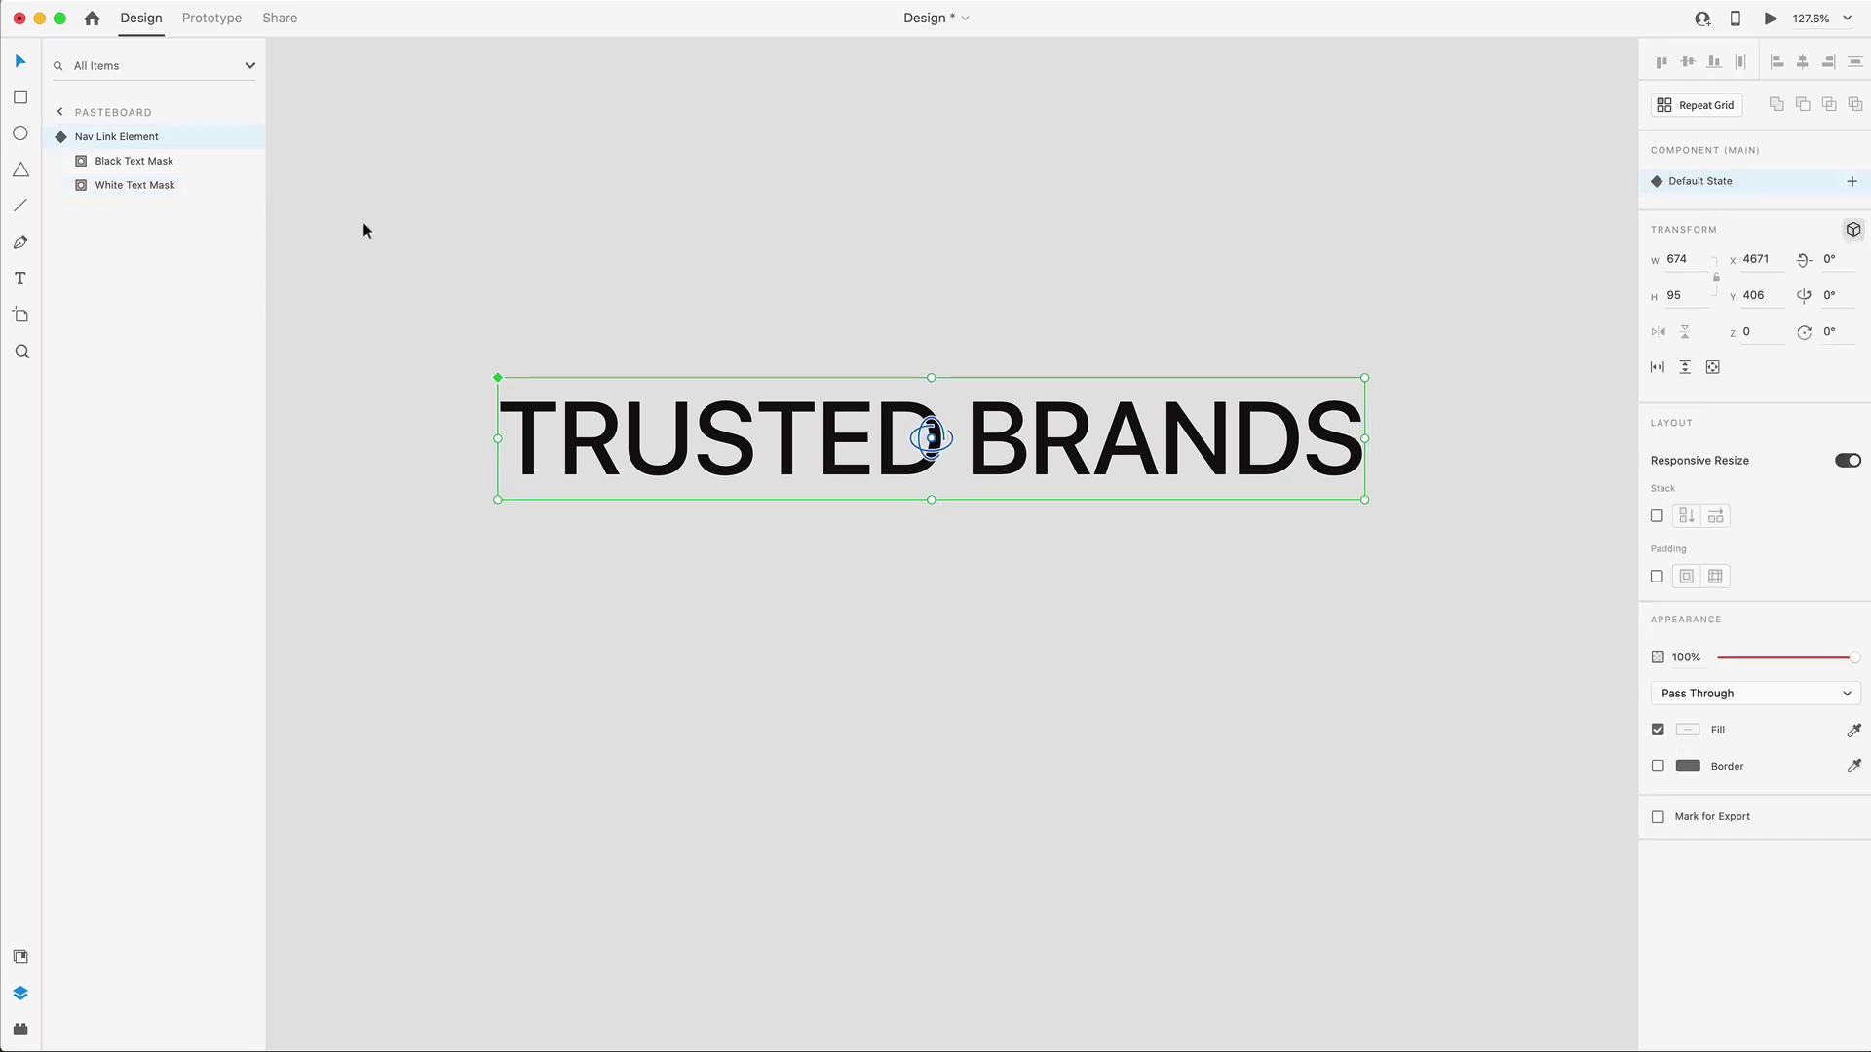
Shrink the rectangle inside Black Text Mask towards its left edge to a width of 1.
{"action": "left_click", "coordinate": [128, 164]}
{"action": "left_click", "coordinate": [82, 161]}
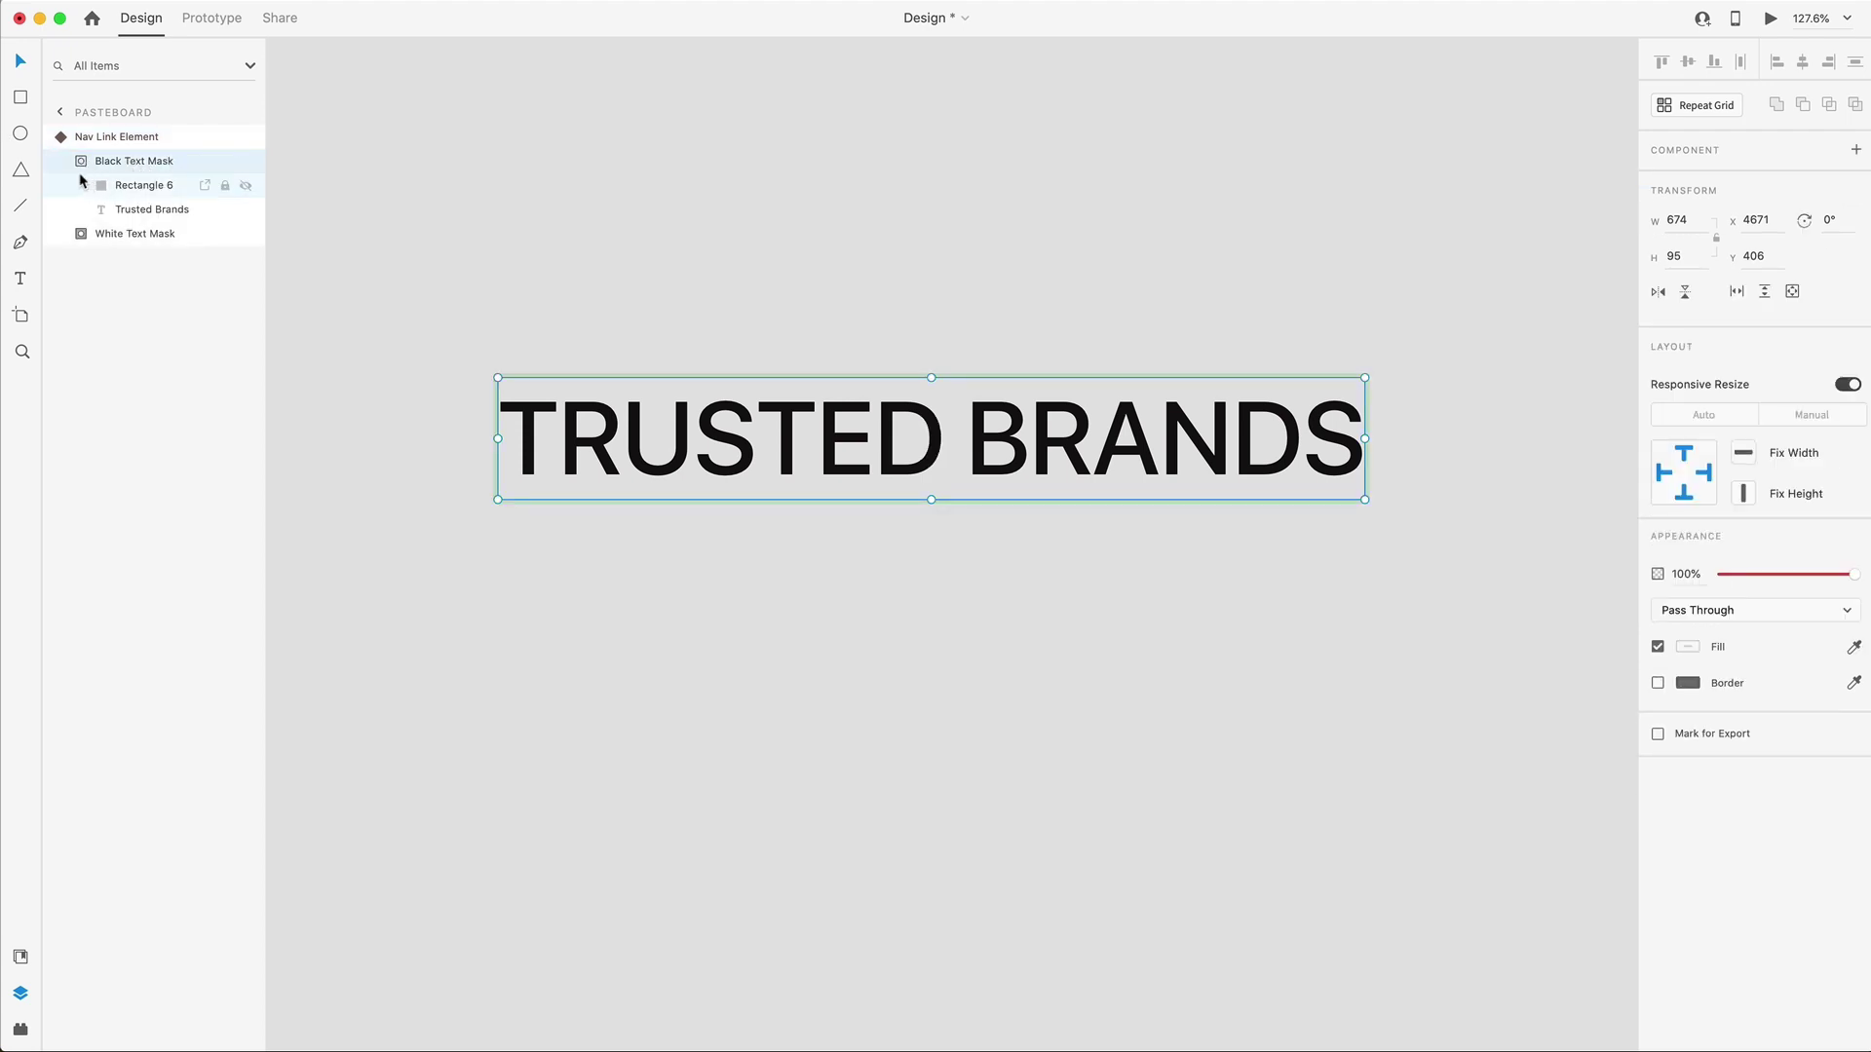
{"action": "left_click", "coordinate": [129, 185]}
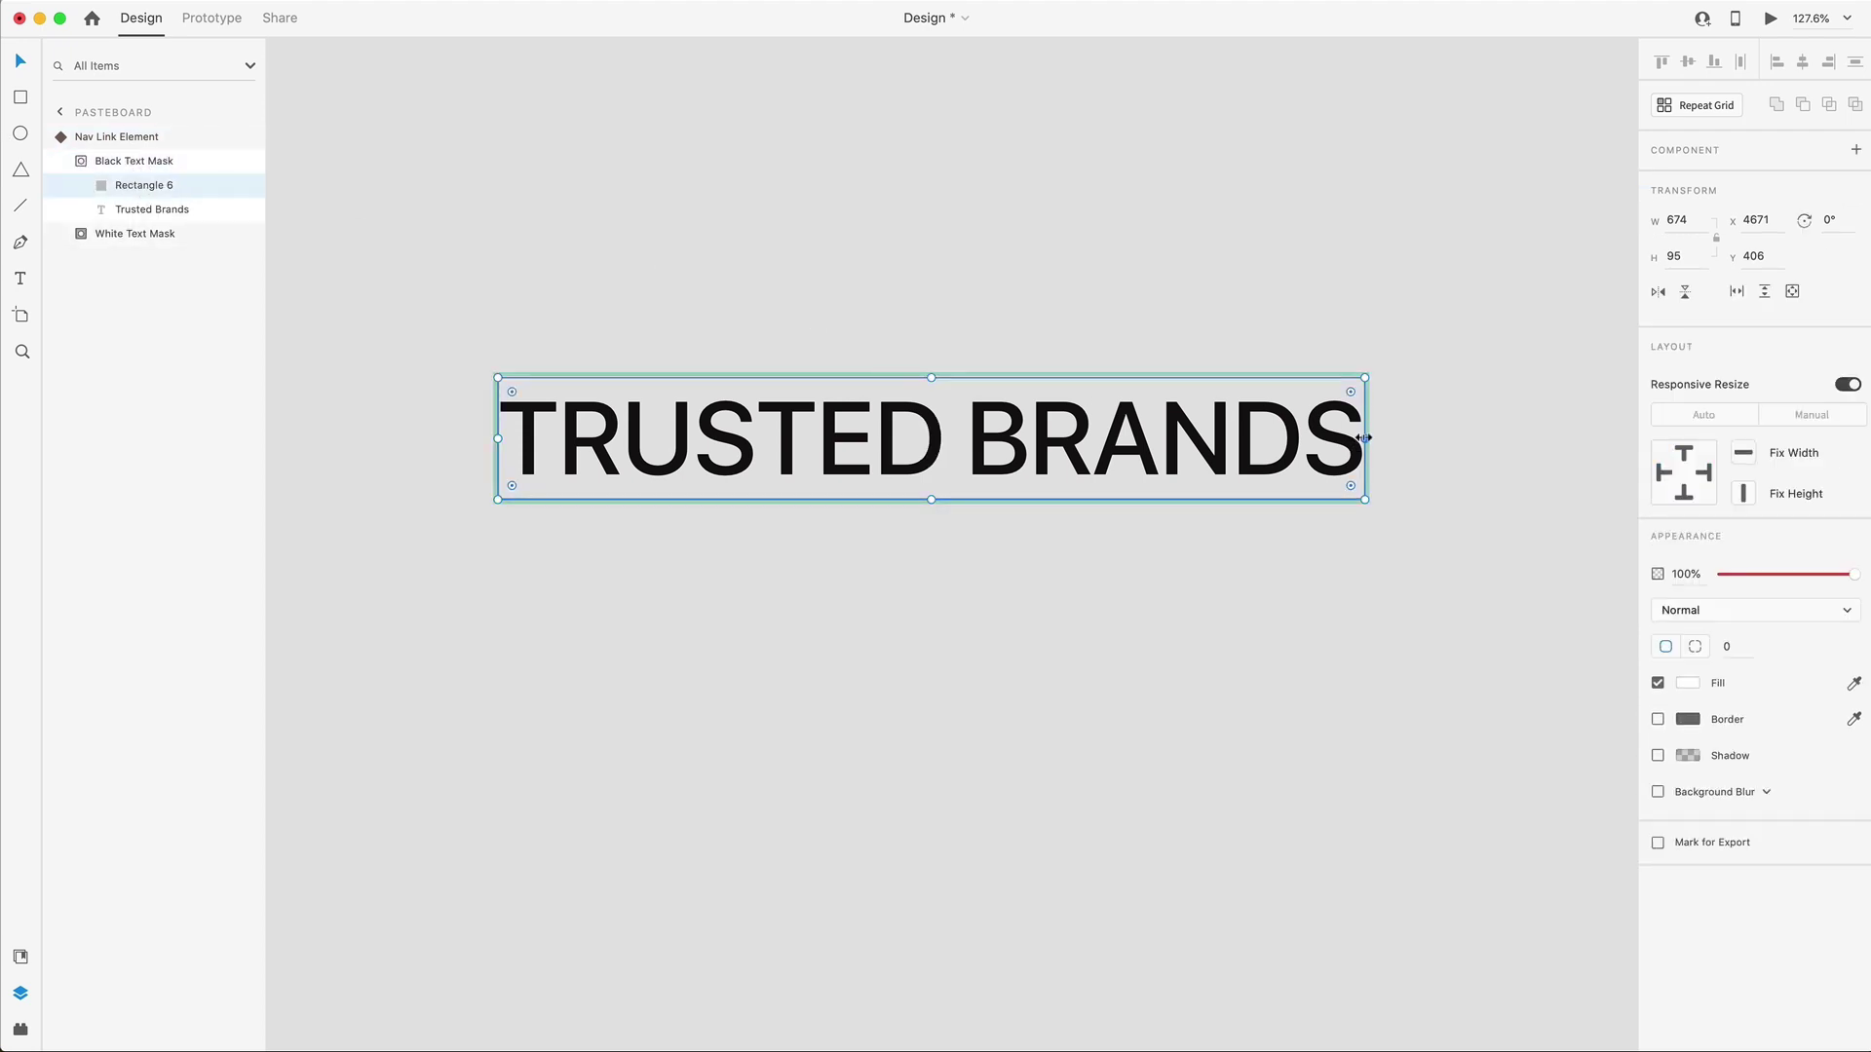
{"action": "left_click_drag", "start_coordinate": [1364, 438], "coordinate": [500, 401]}
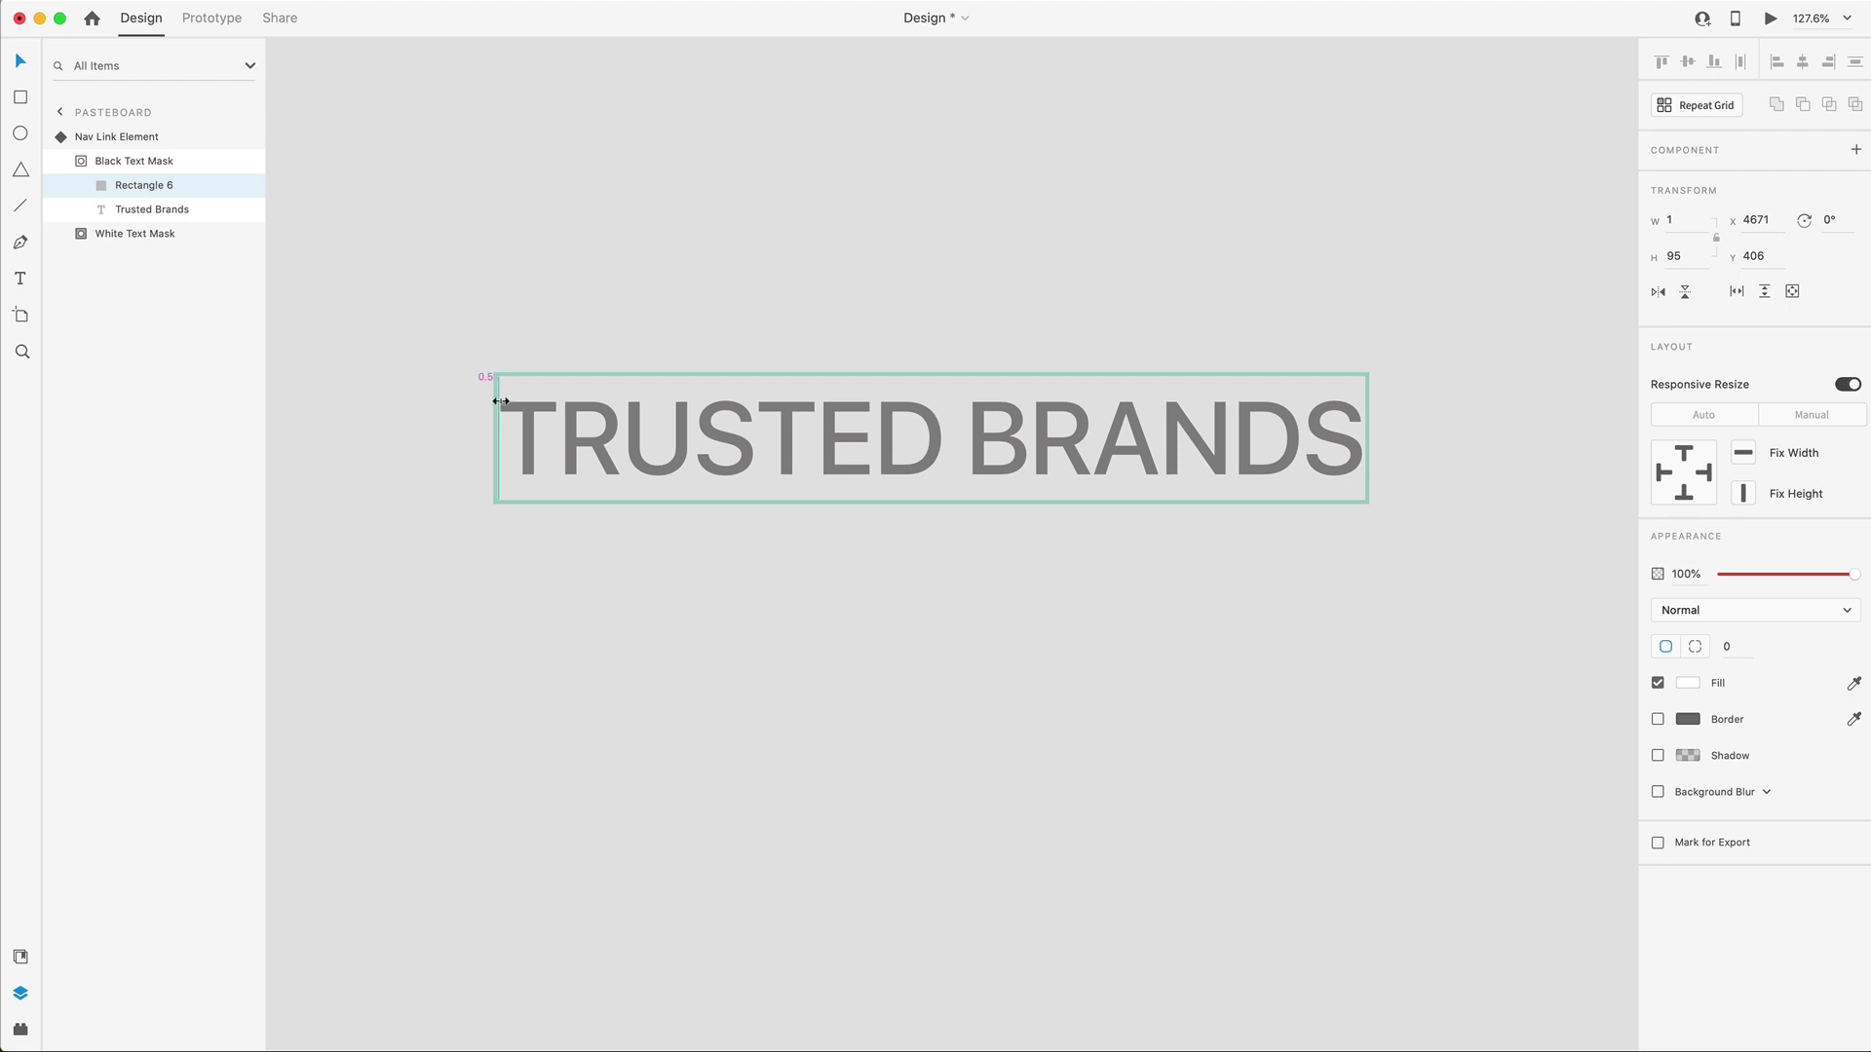
{"action": "left_click", "coordinate": [1094, 661]}
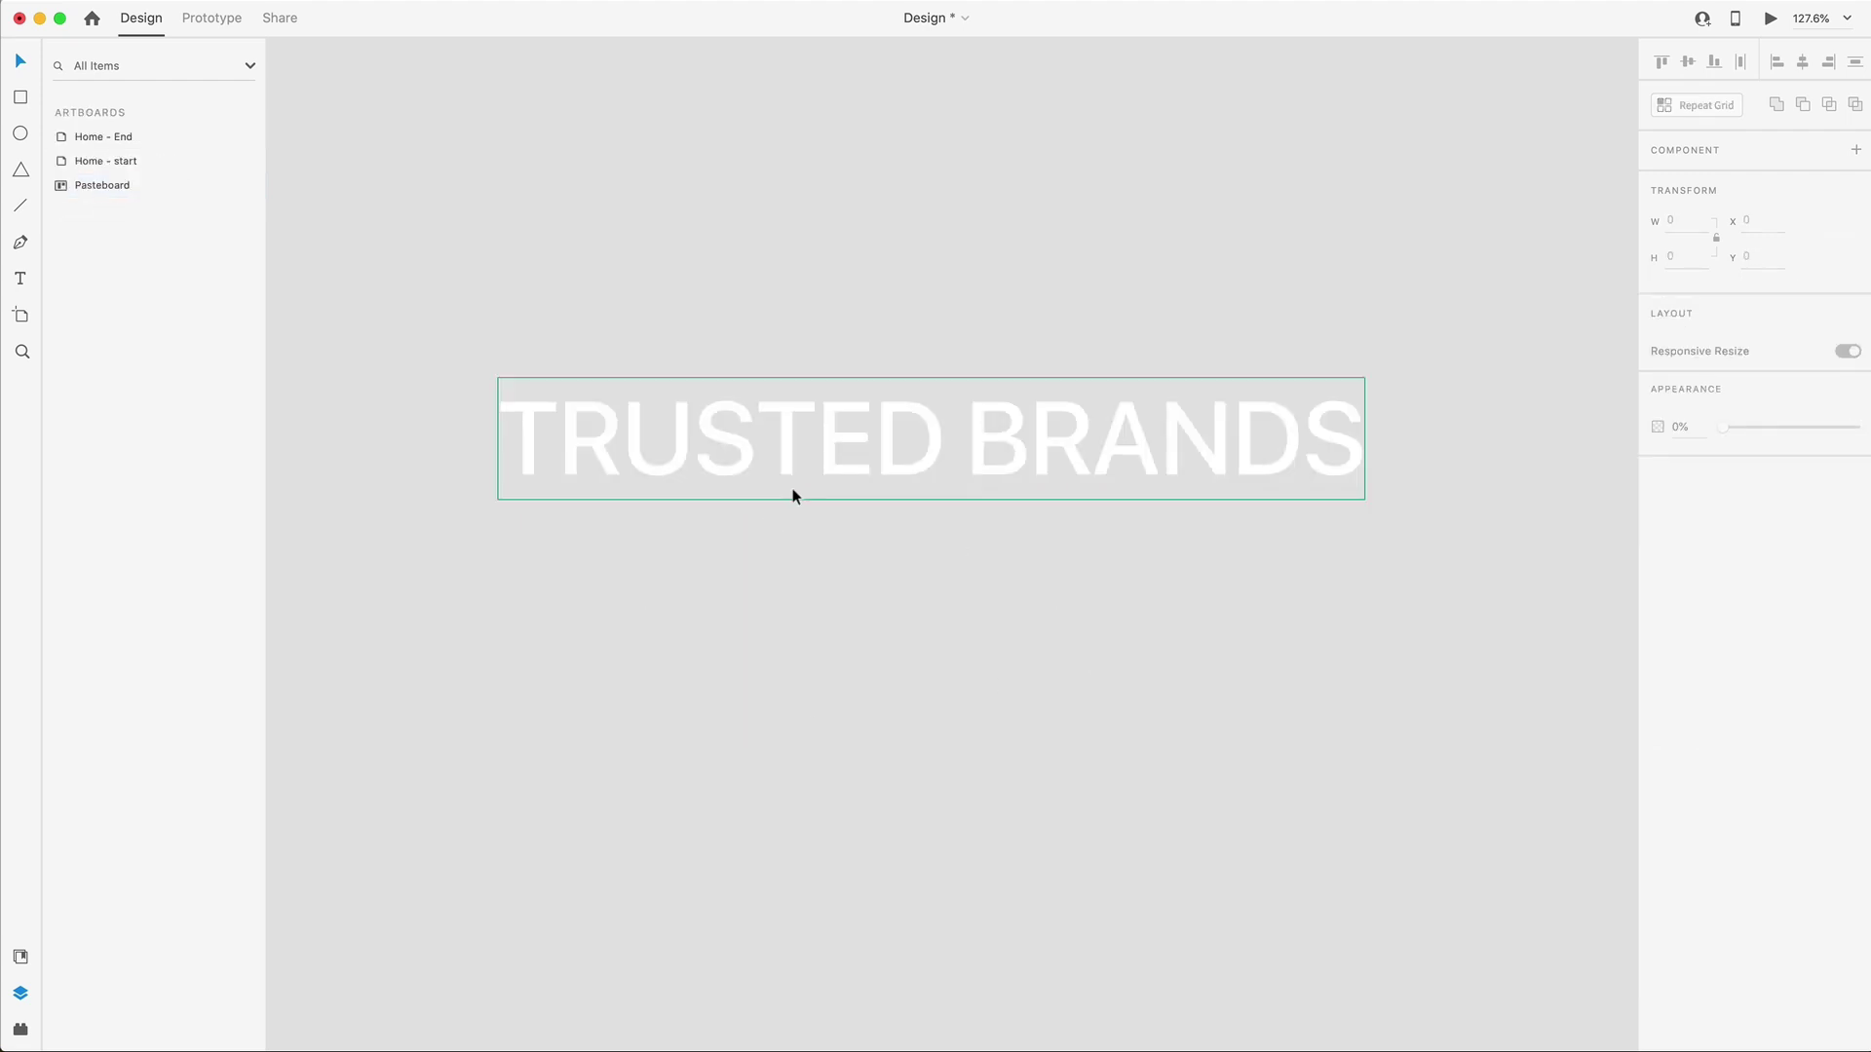
Add a Hover State to the Nav Link Element component, keeping its default name.
{"action": "left_click", "coordinate": [921, 476]}
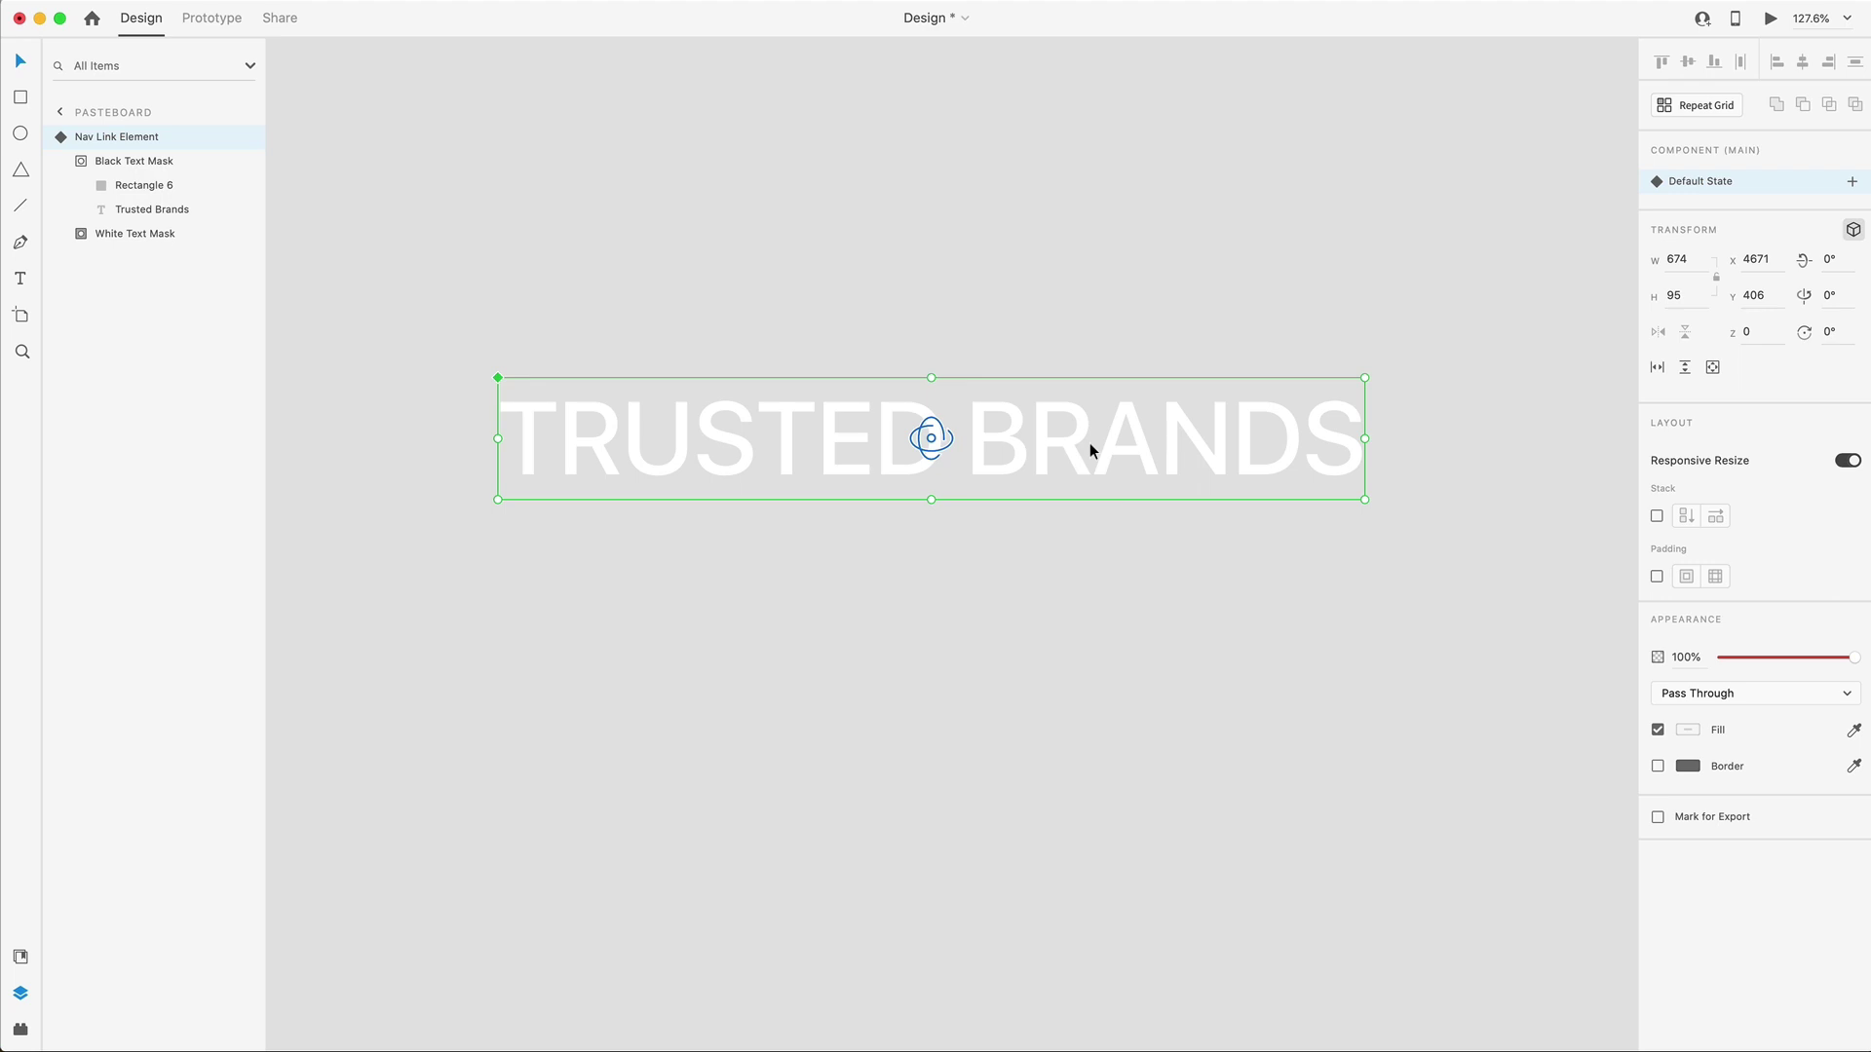
{"action": "left_click", "coordinate": [1853, 182]}
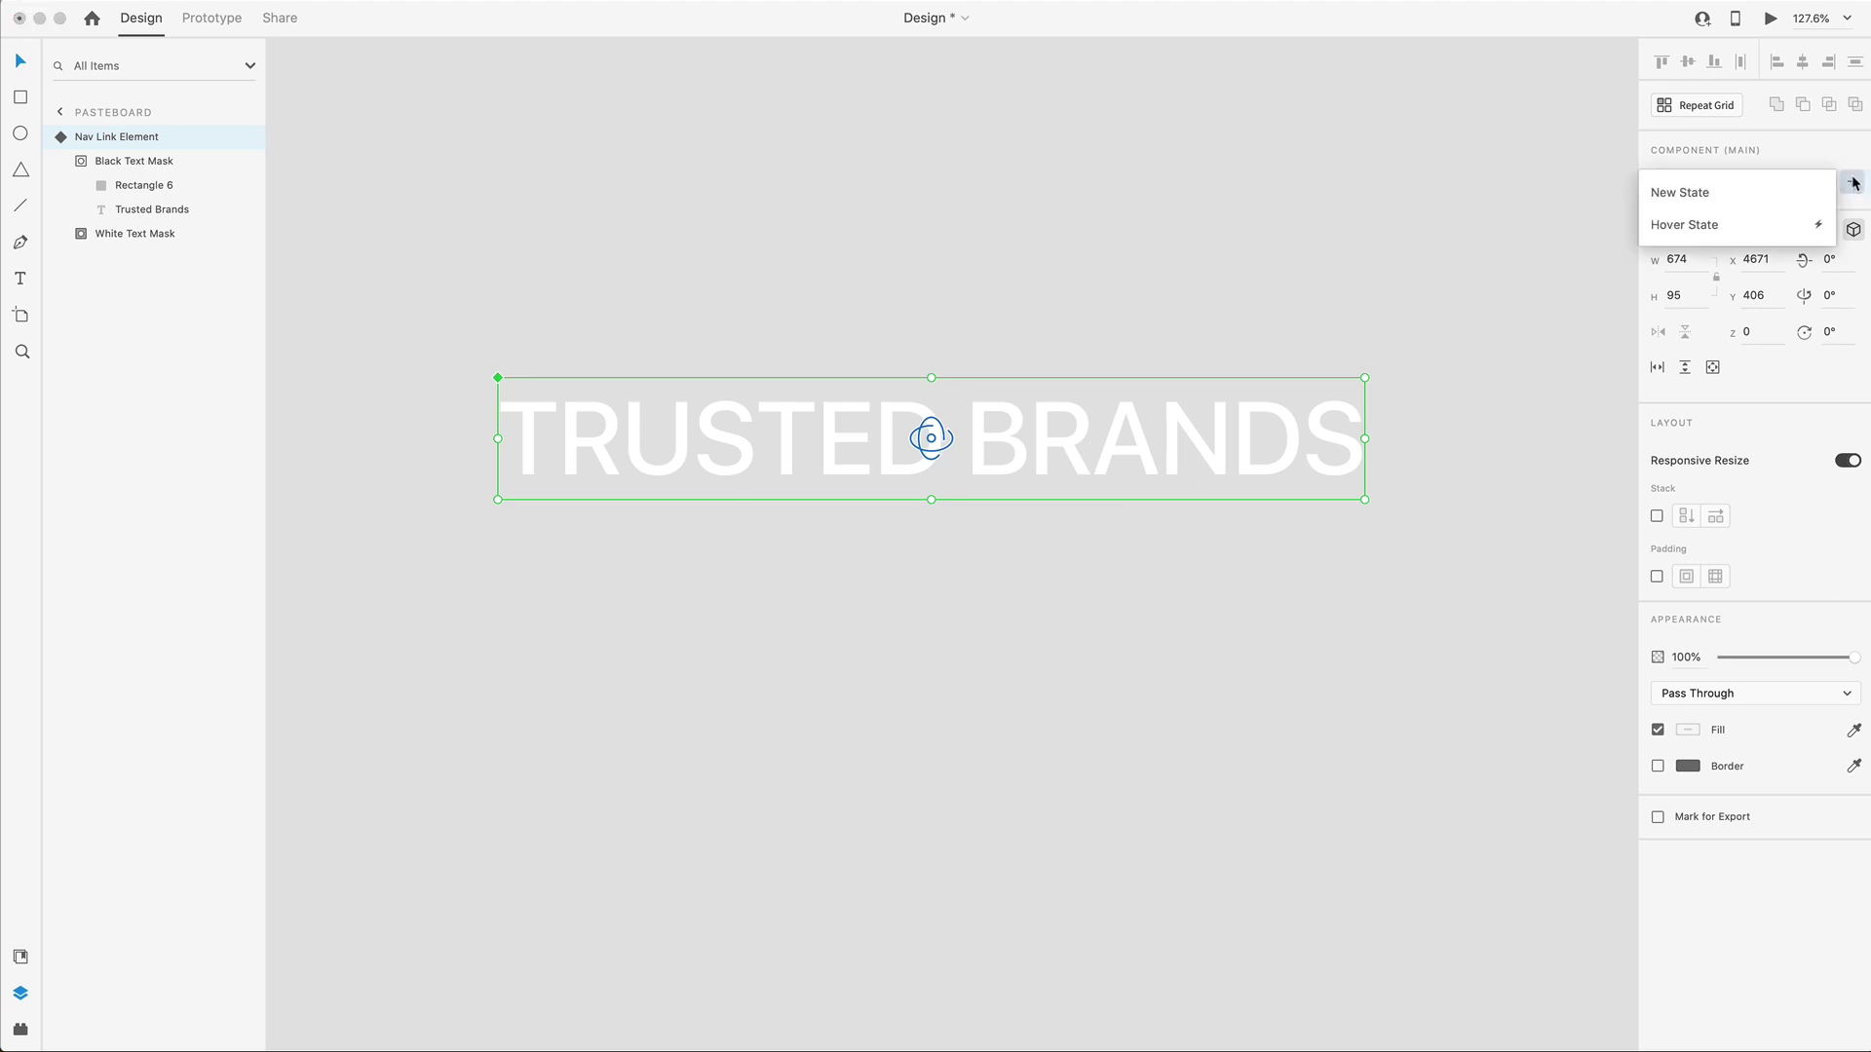
{"action": "left_click", "coordinate": [1707, 226]}
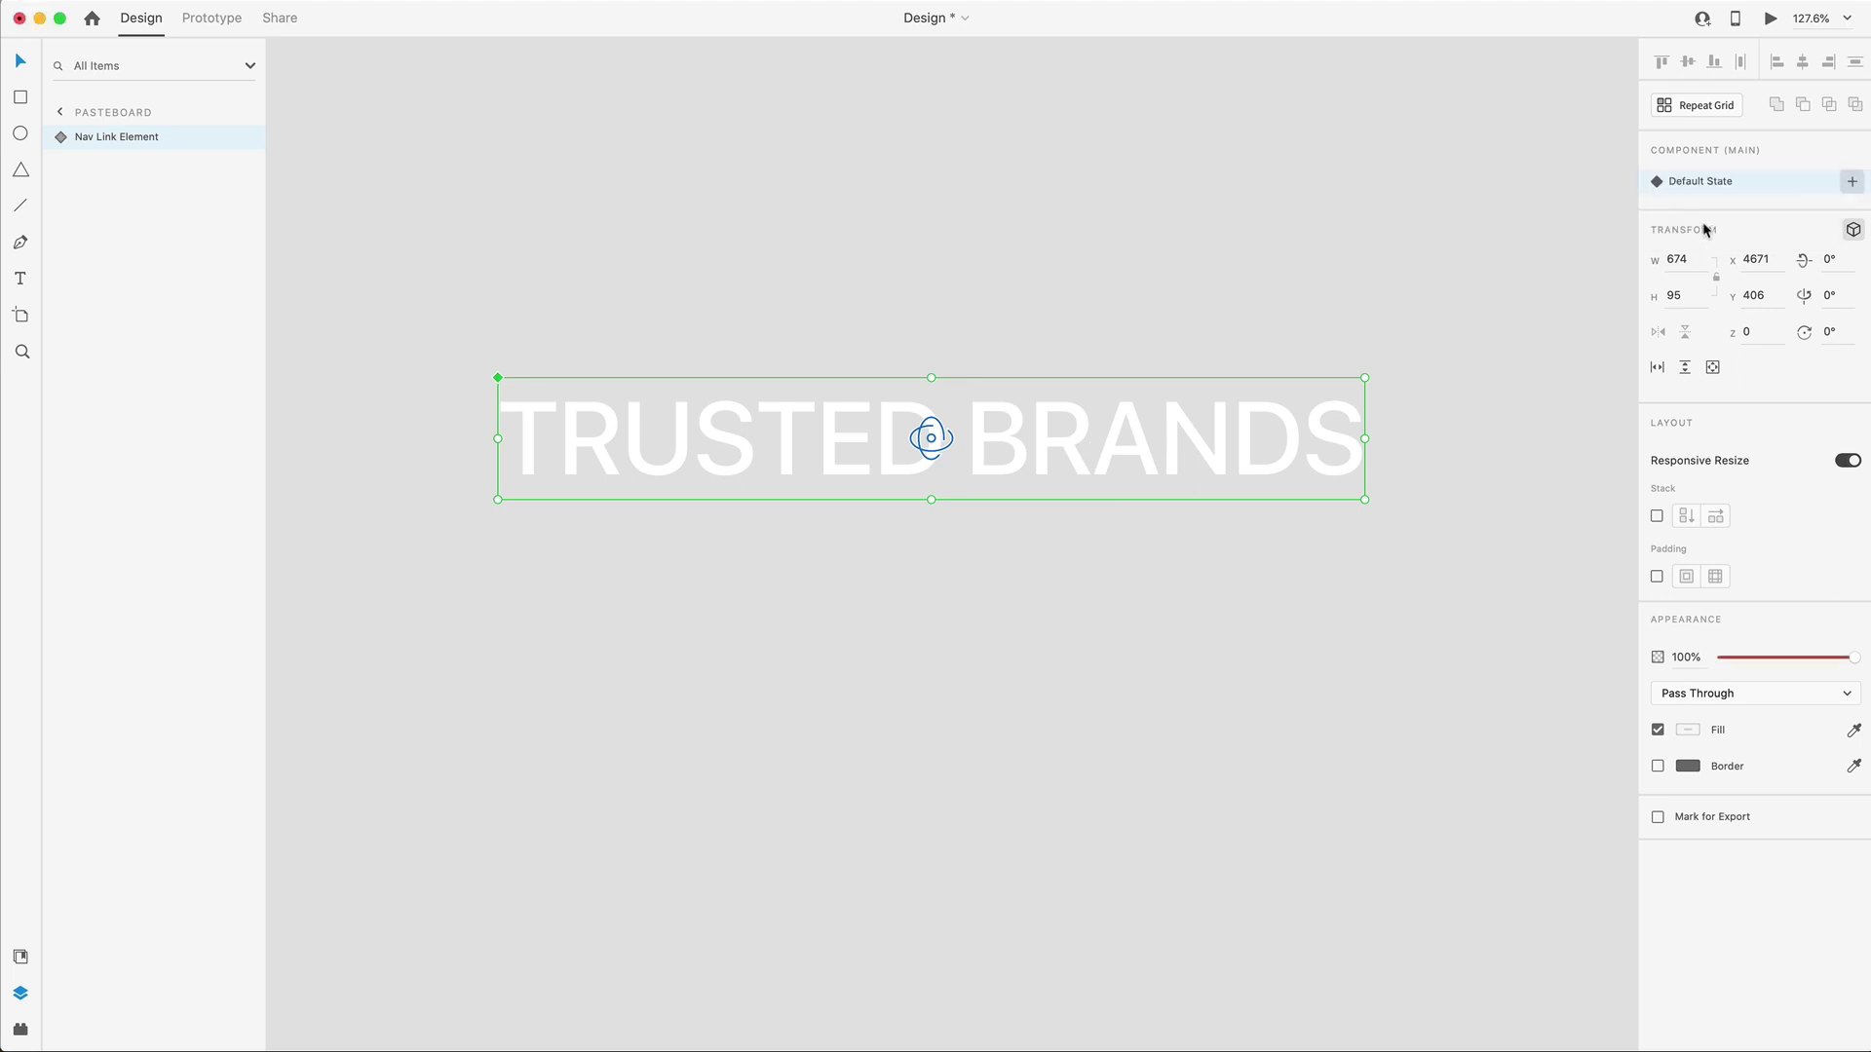
{"action": "key", "text": "Return"}
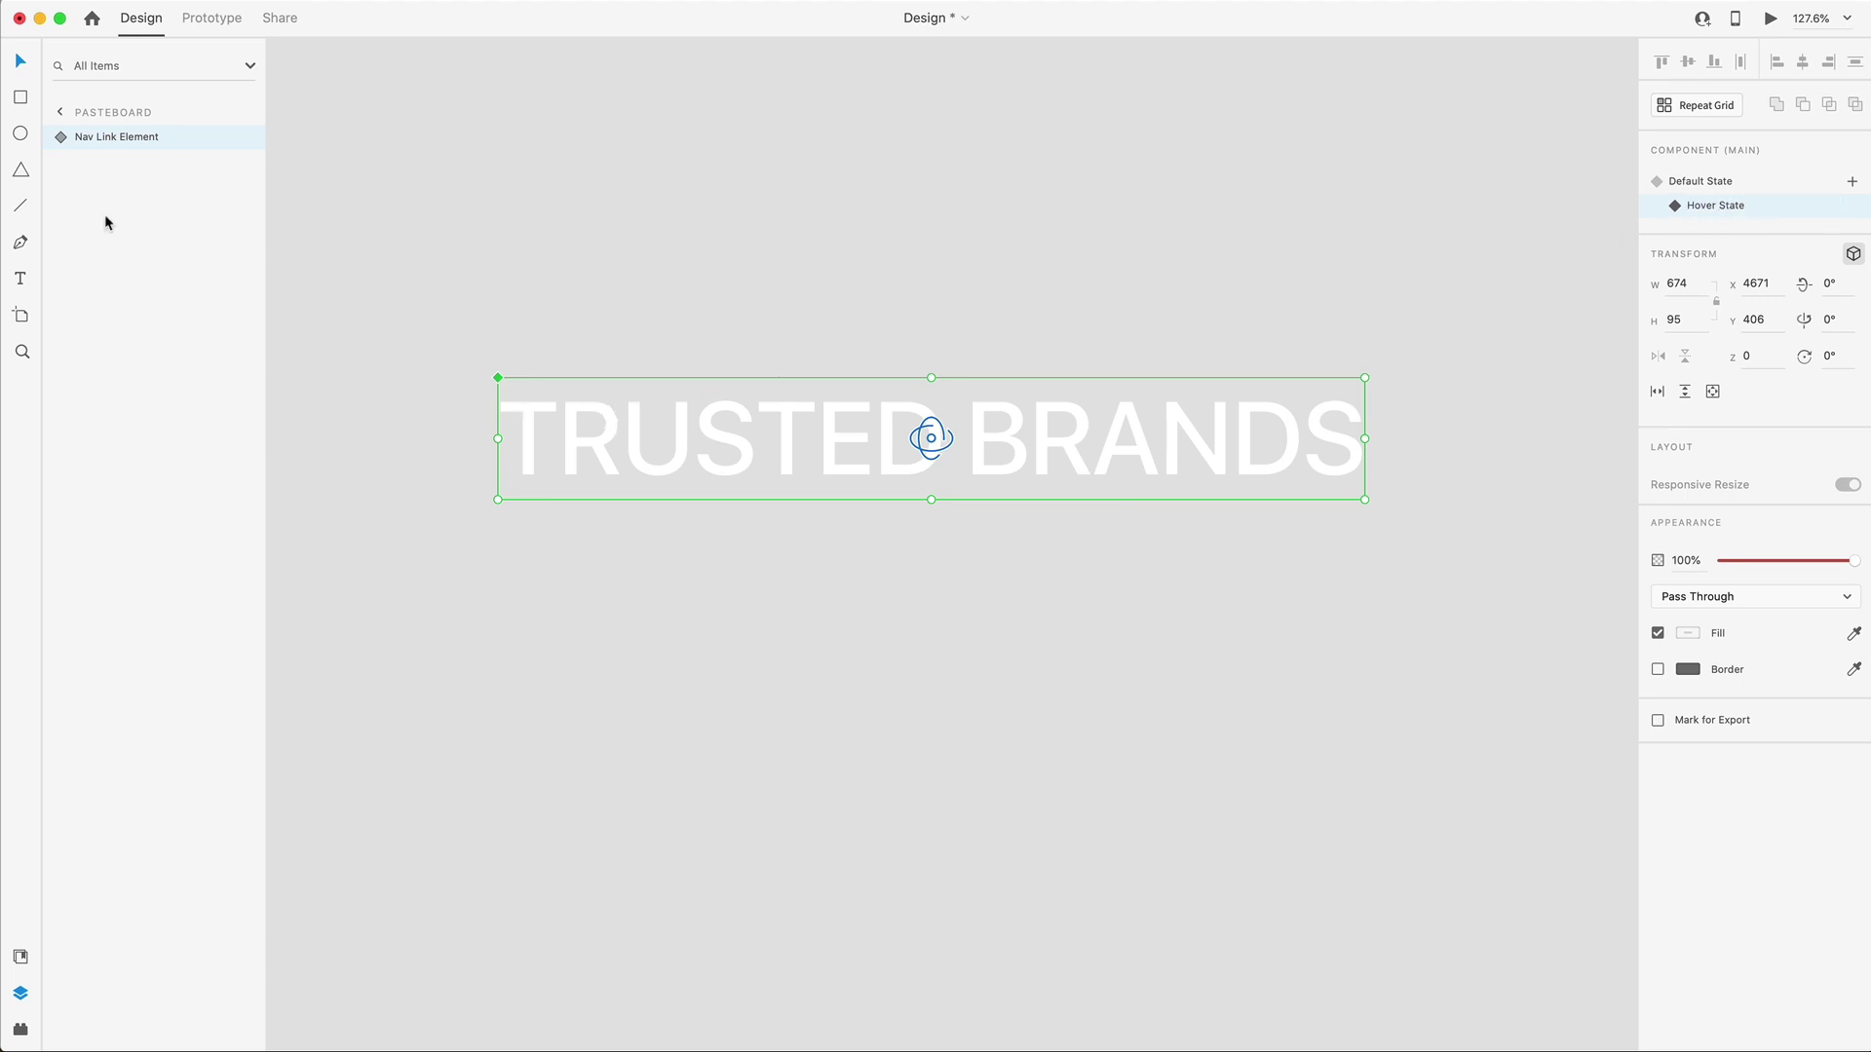
Widen the rectangle inside the Hover State's Black Text Mask to 673 so it covers the whole text.
{"action": "double_click", "coordinate": [65, 141]}
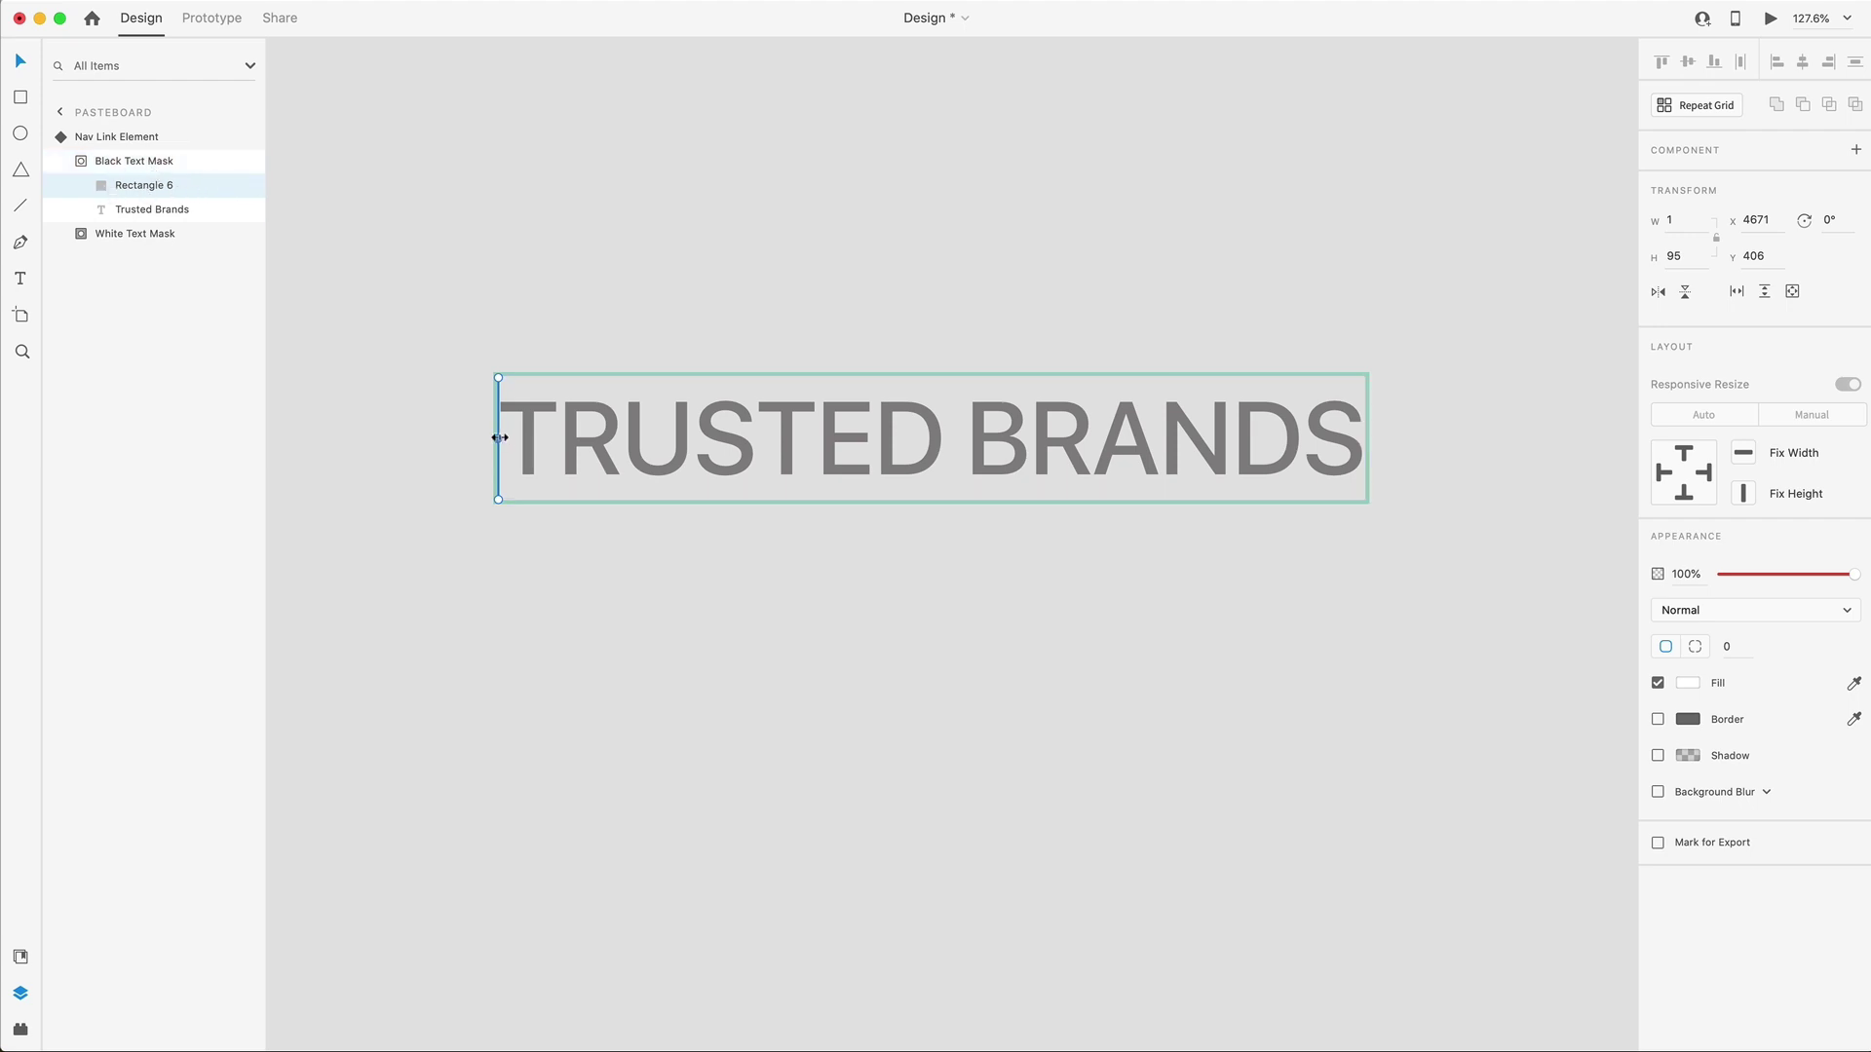
{"action": "left_click_drag", "start_coordinate": [499, 438], "coordinate": [1364, 447]}
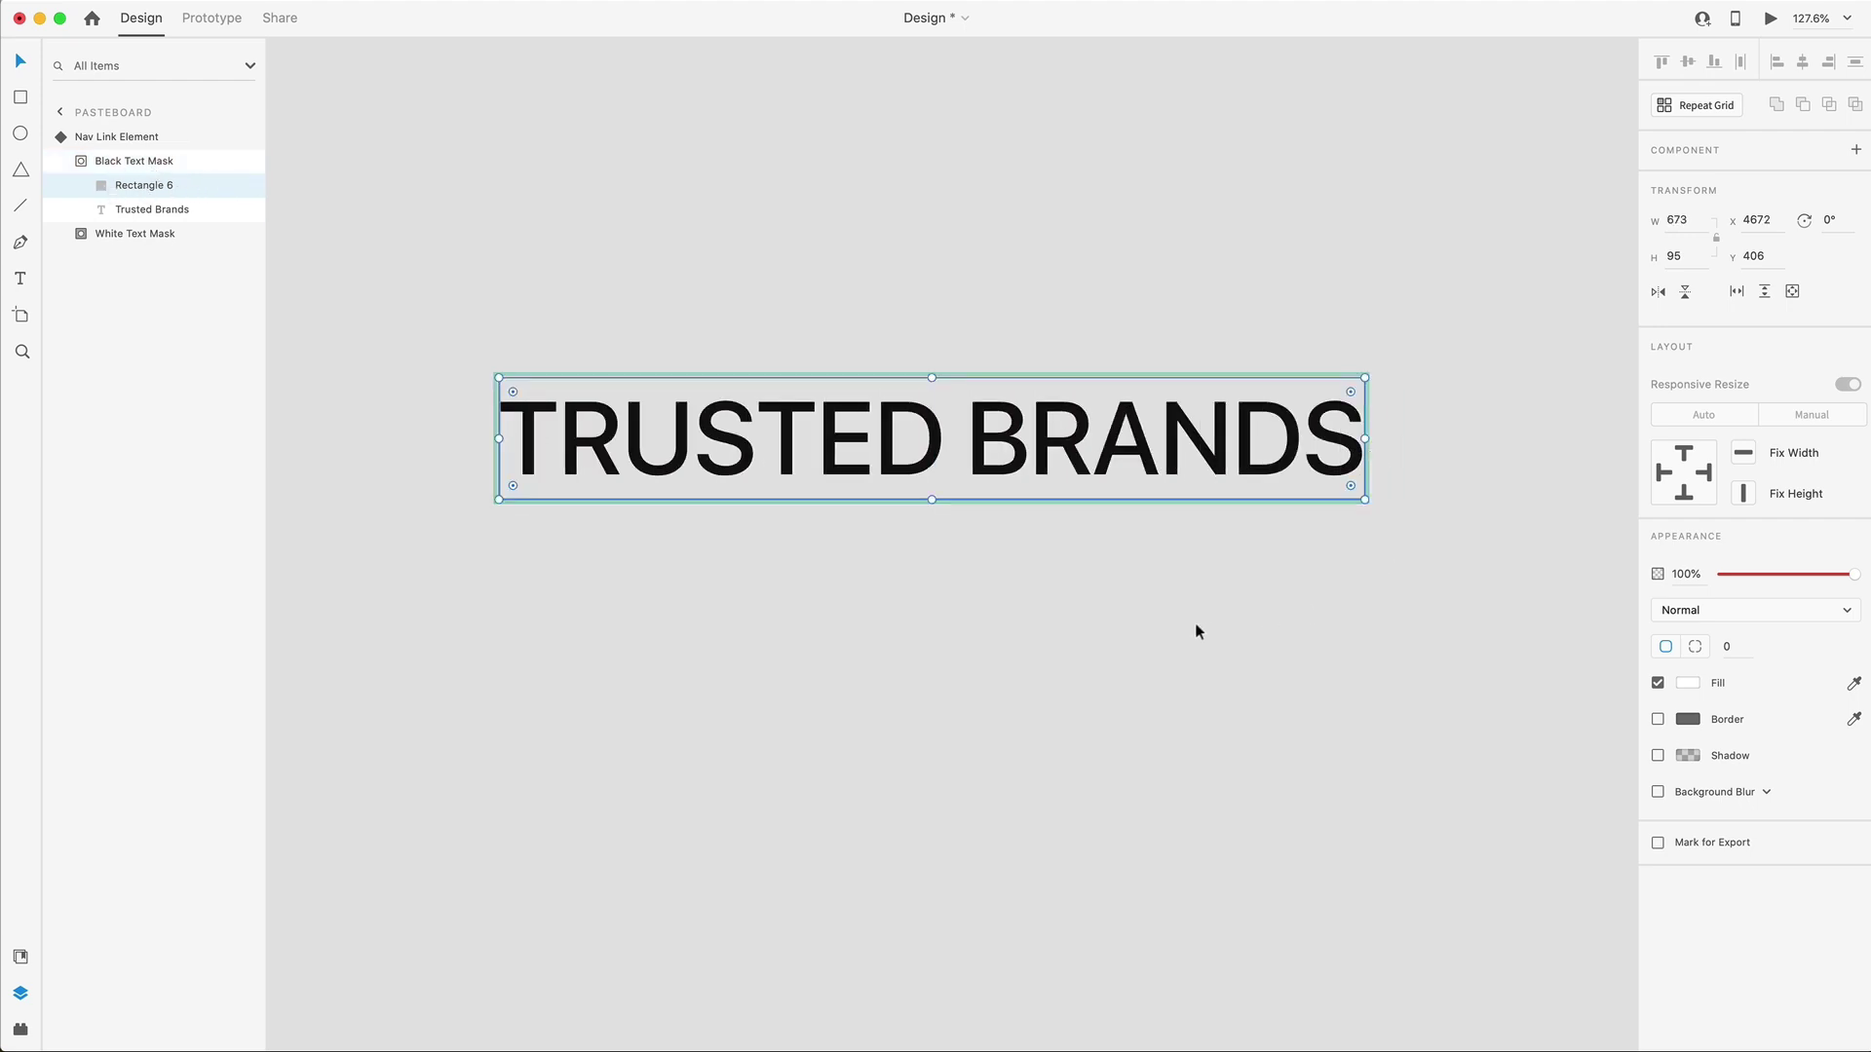
{"action": "left_click", "coordinate": [1164, 610]}
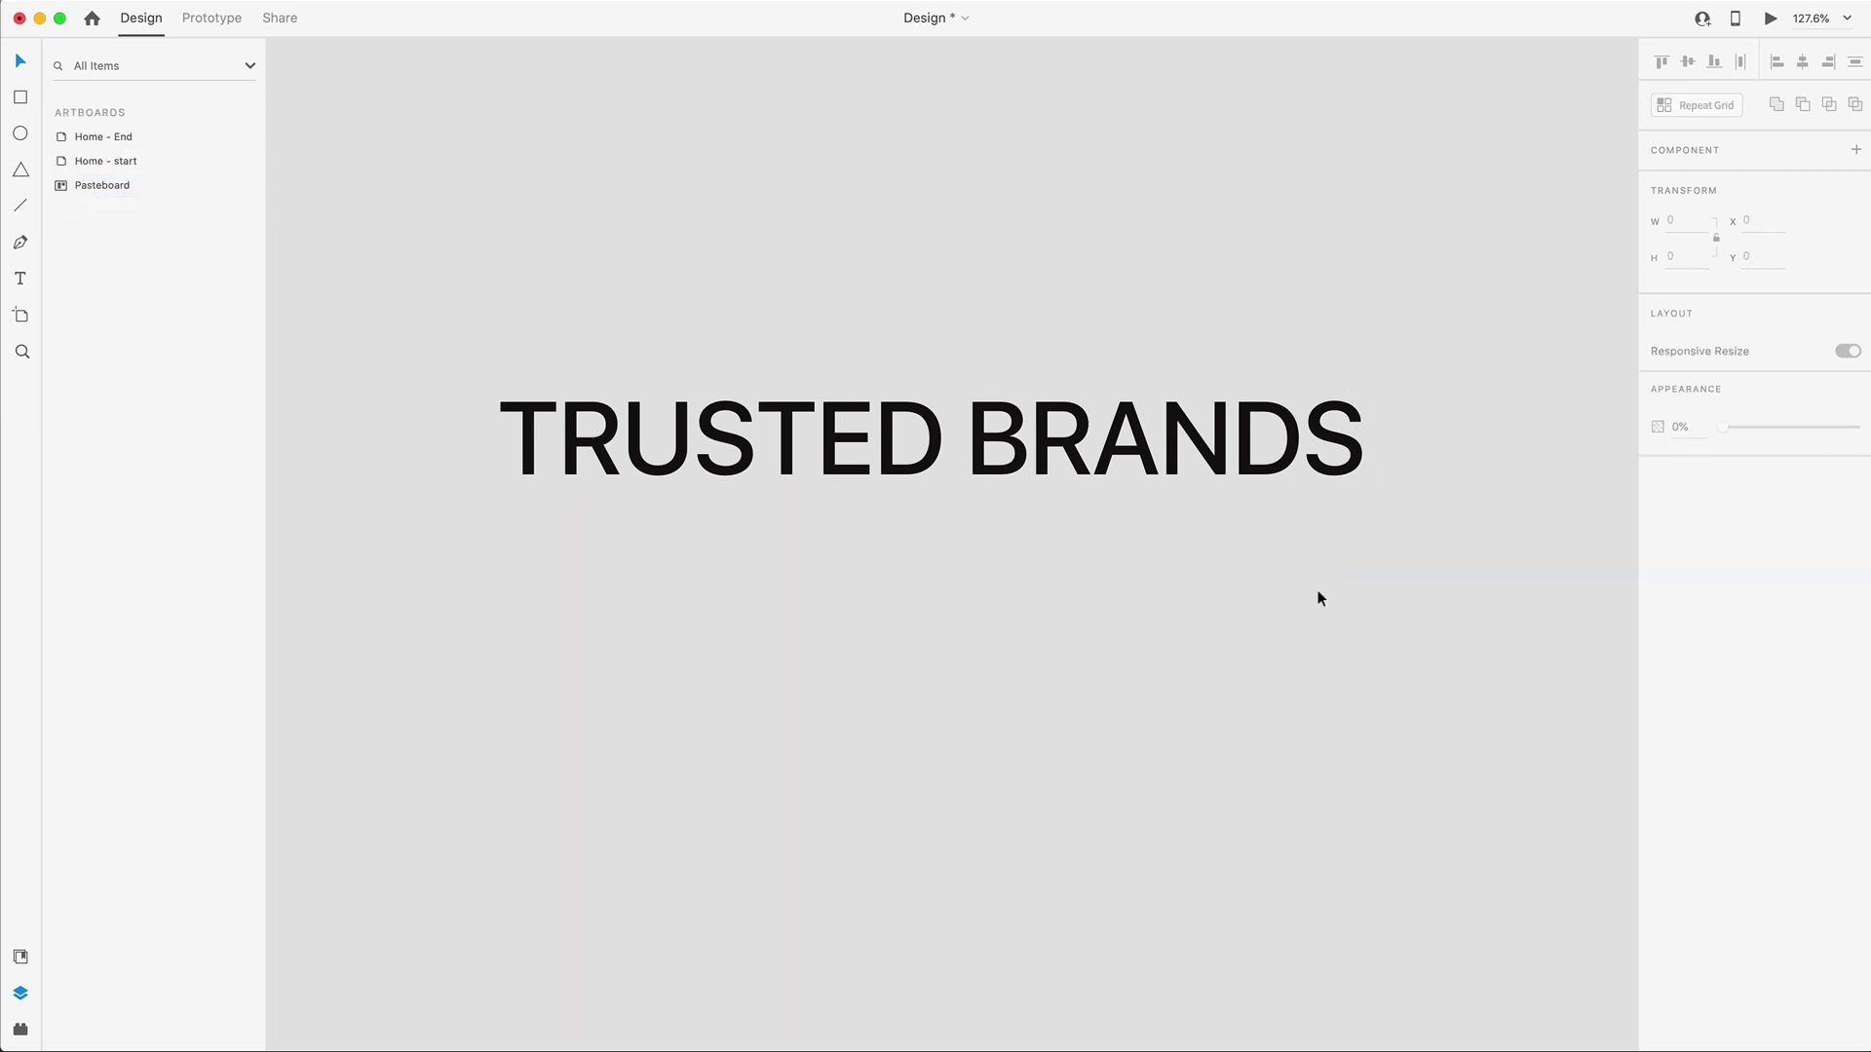
Add a new state named Hidden to the Nav Link Element component, starting from its Default State.
{"action": "left_click", "coordinate": [1226, 443]}
{"action": "left_click", "coordinate": [1675, 183]}
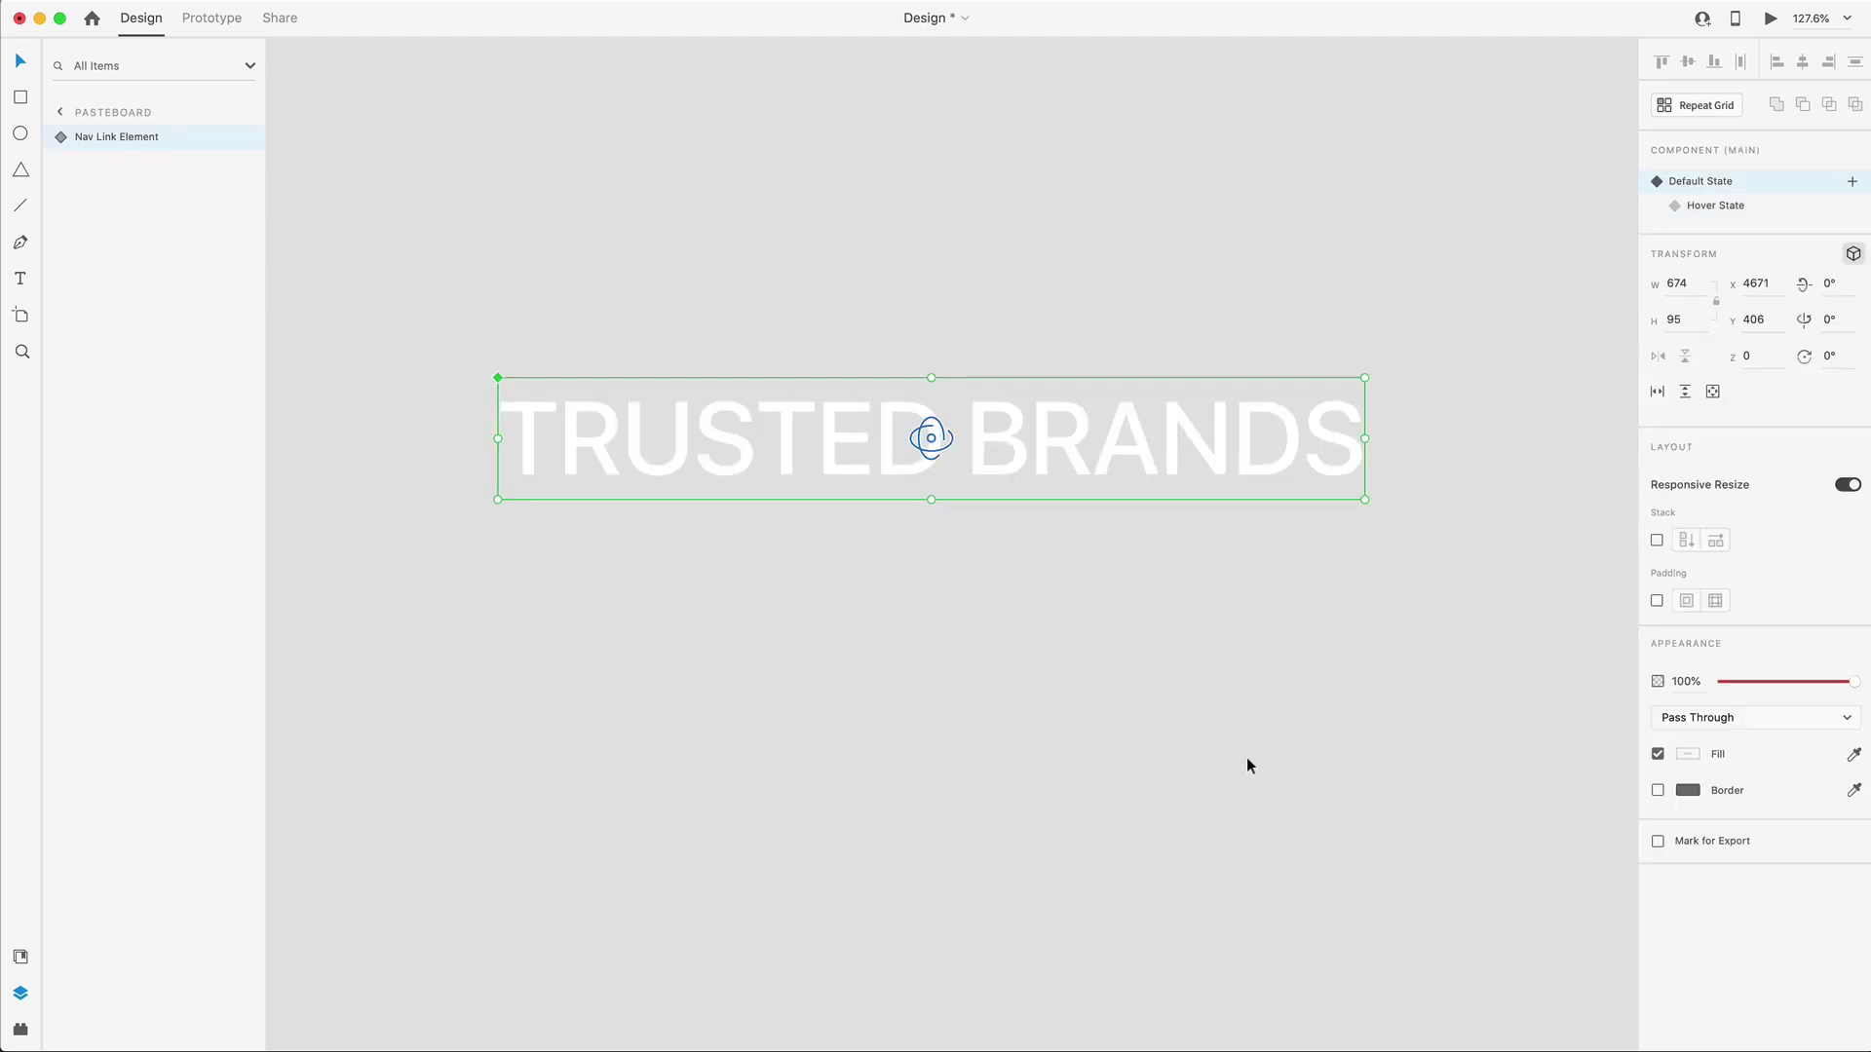
{"action": "left_click", "coordinate": [1852, 181]}
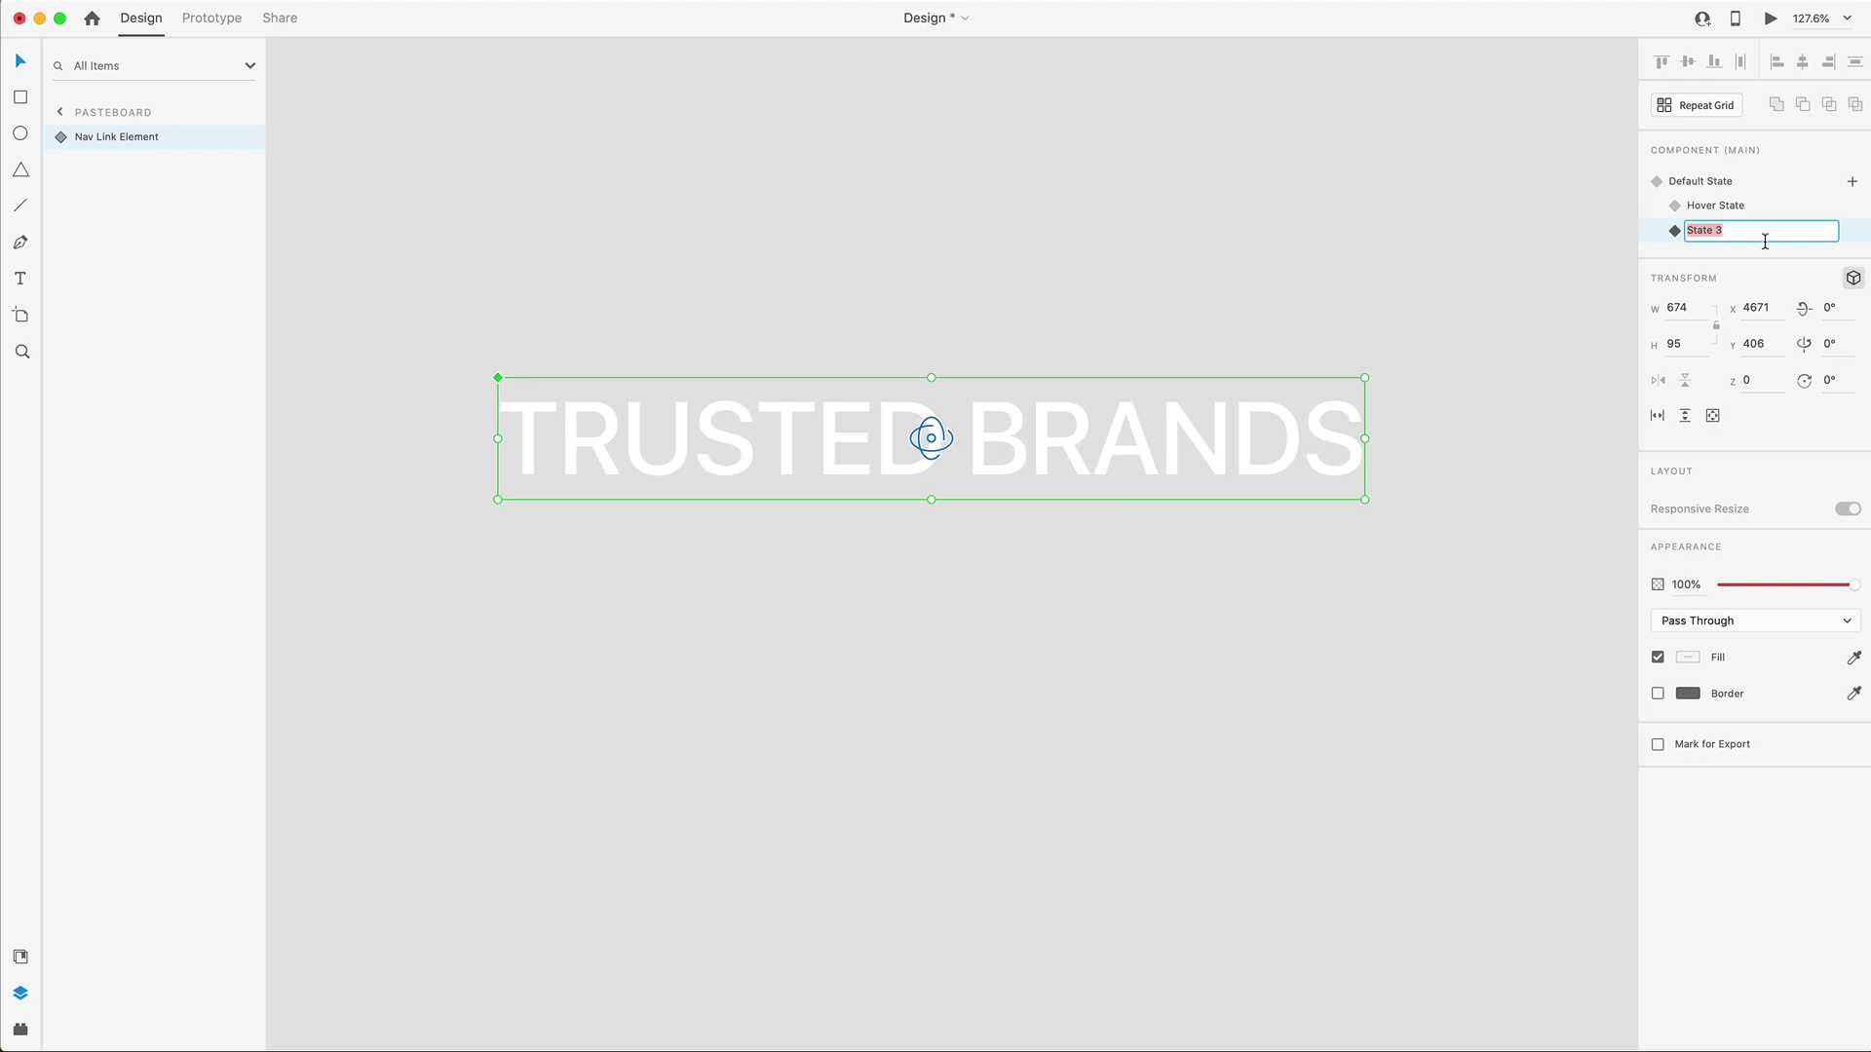
{"action": "type", "text": "Hidden"}
{"action": "key", "text": "Return"}
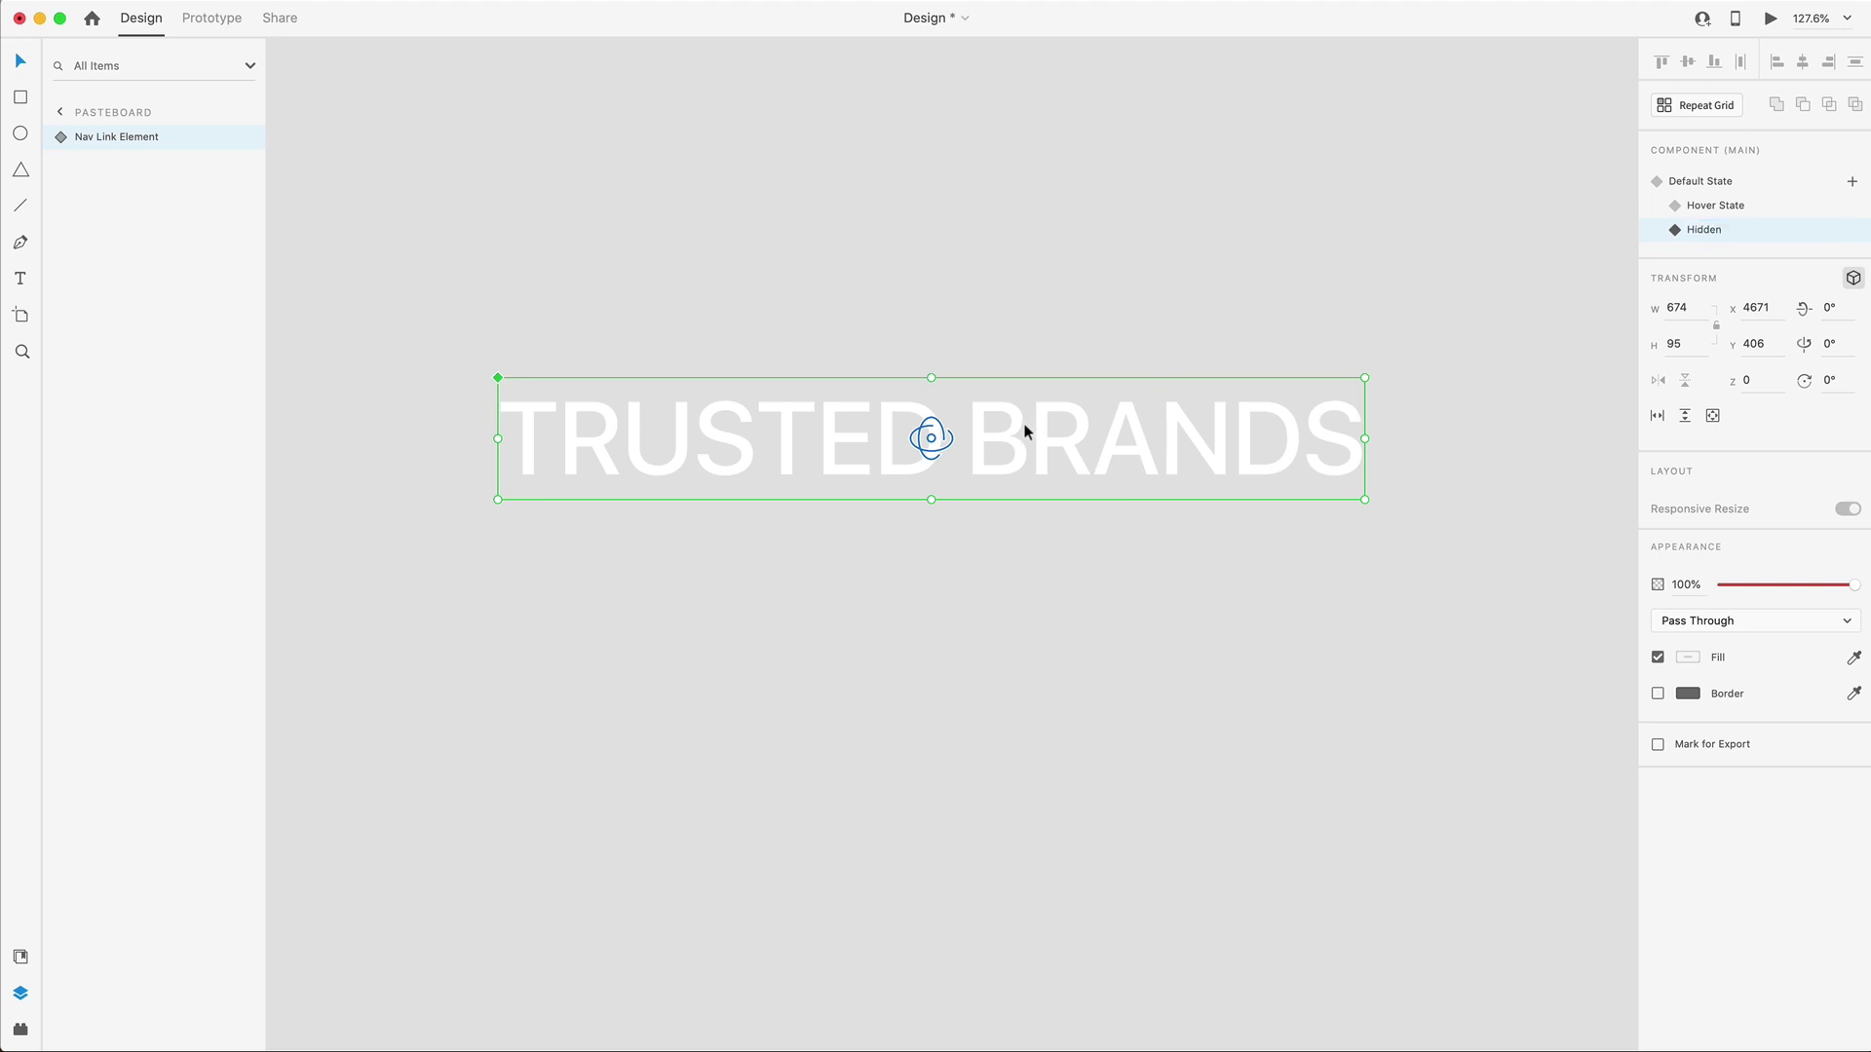
In the Hidden state, move the Trusted Brands text of White Text Mask straight down below its mask rectangle to Y 501.5.
{"action": "left_click", "coordinate": [61, 137]}
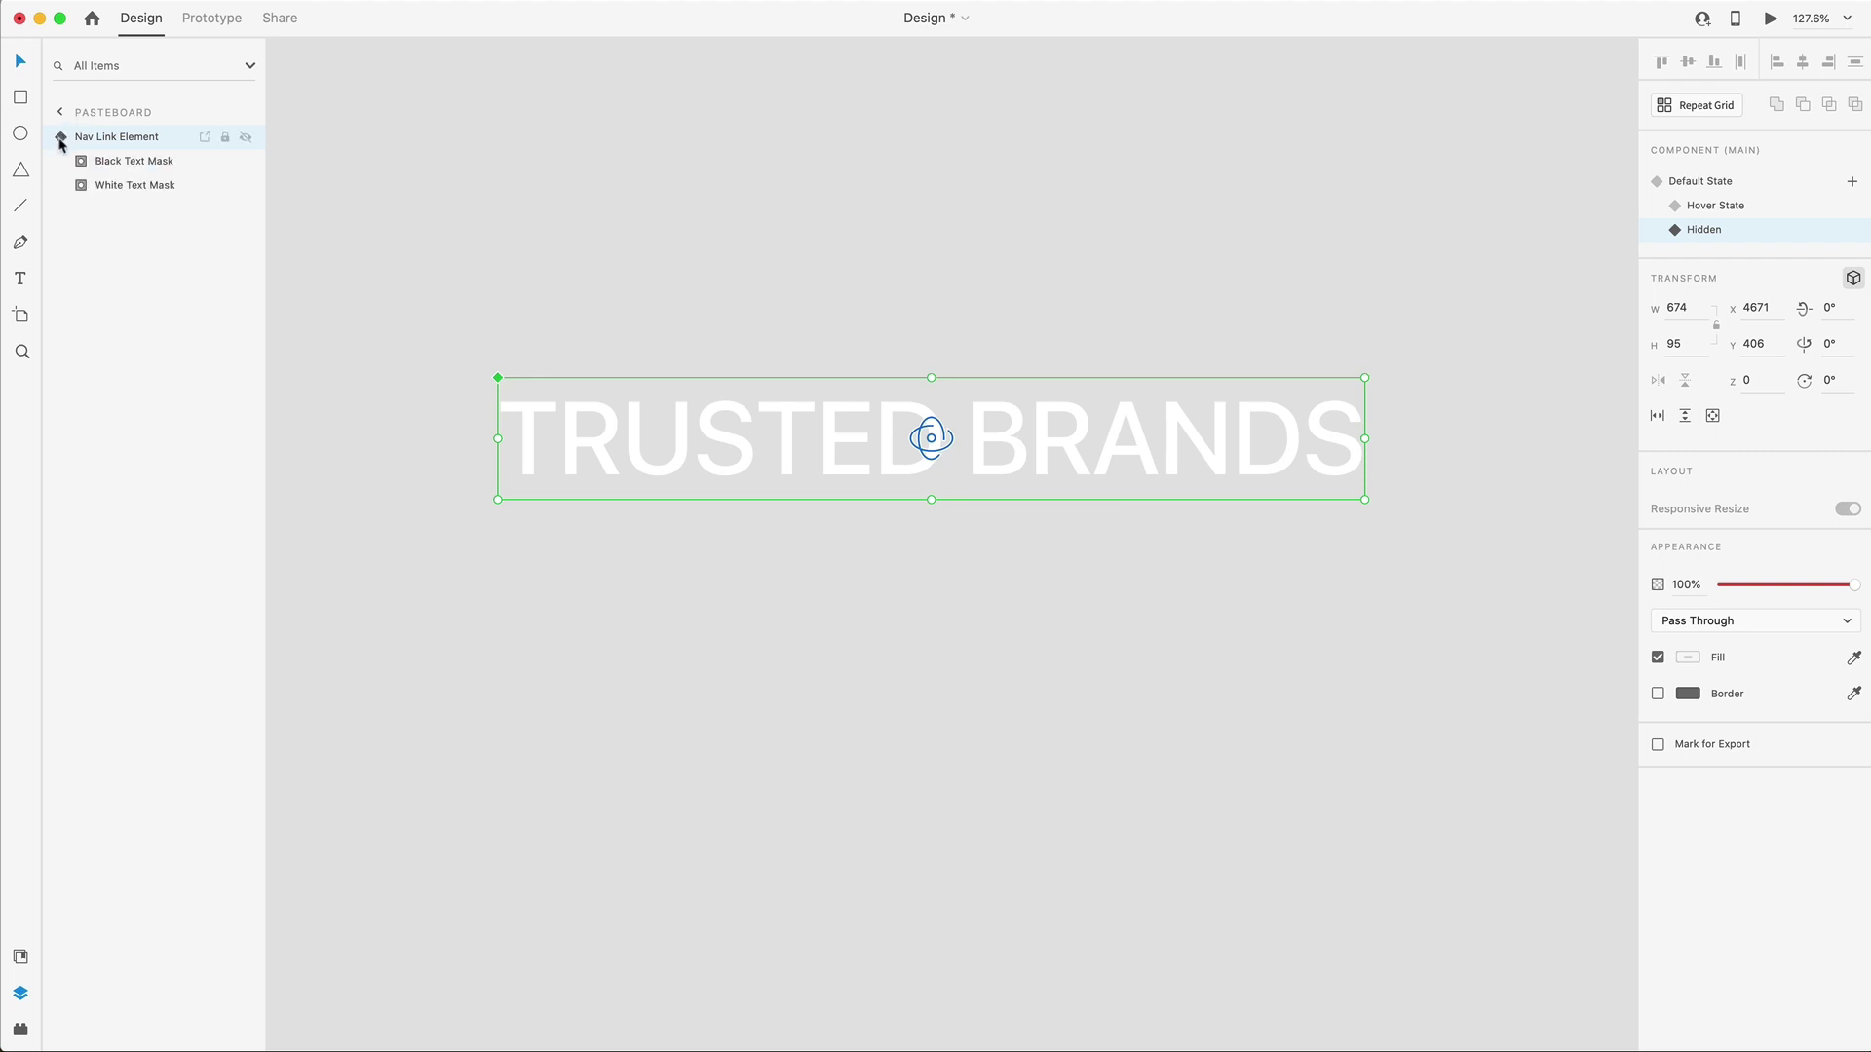
{"action": "left_click", "coordinate": [87, 163]}
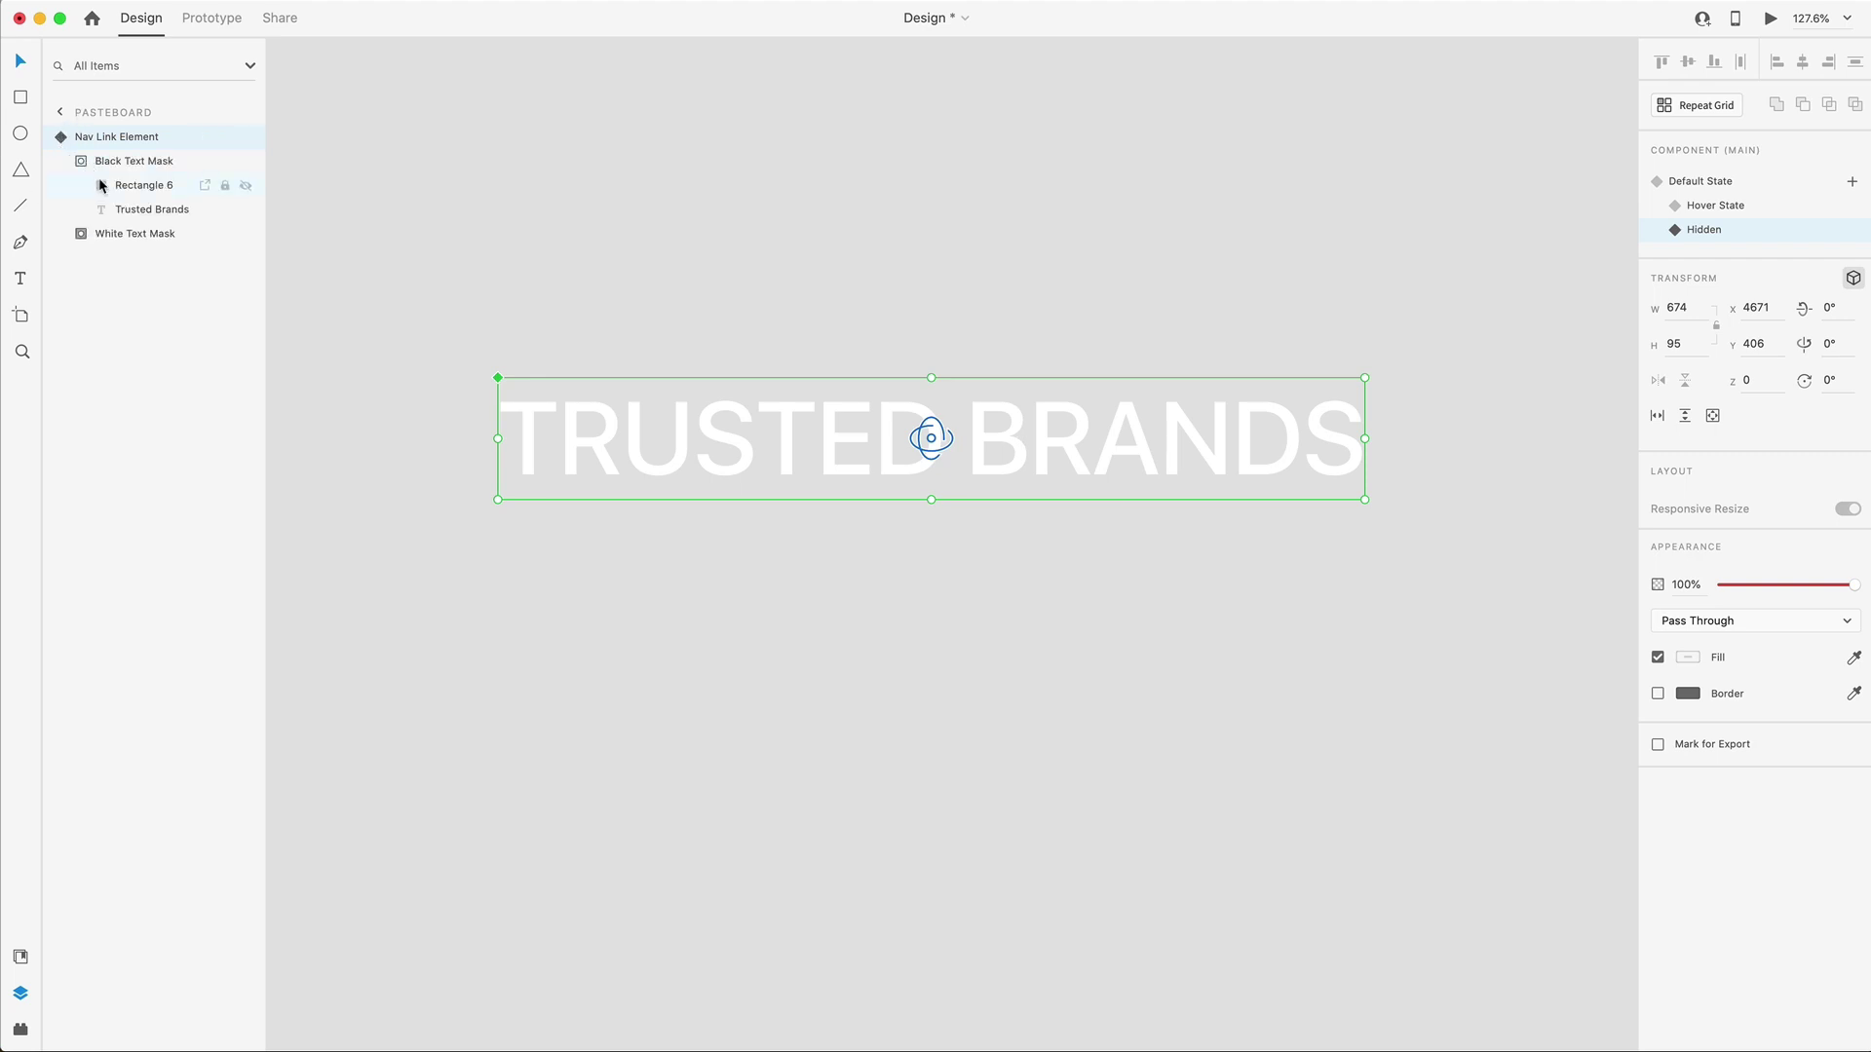
{"action": "left_click", "coordinate": [101, 185]}
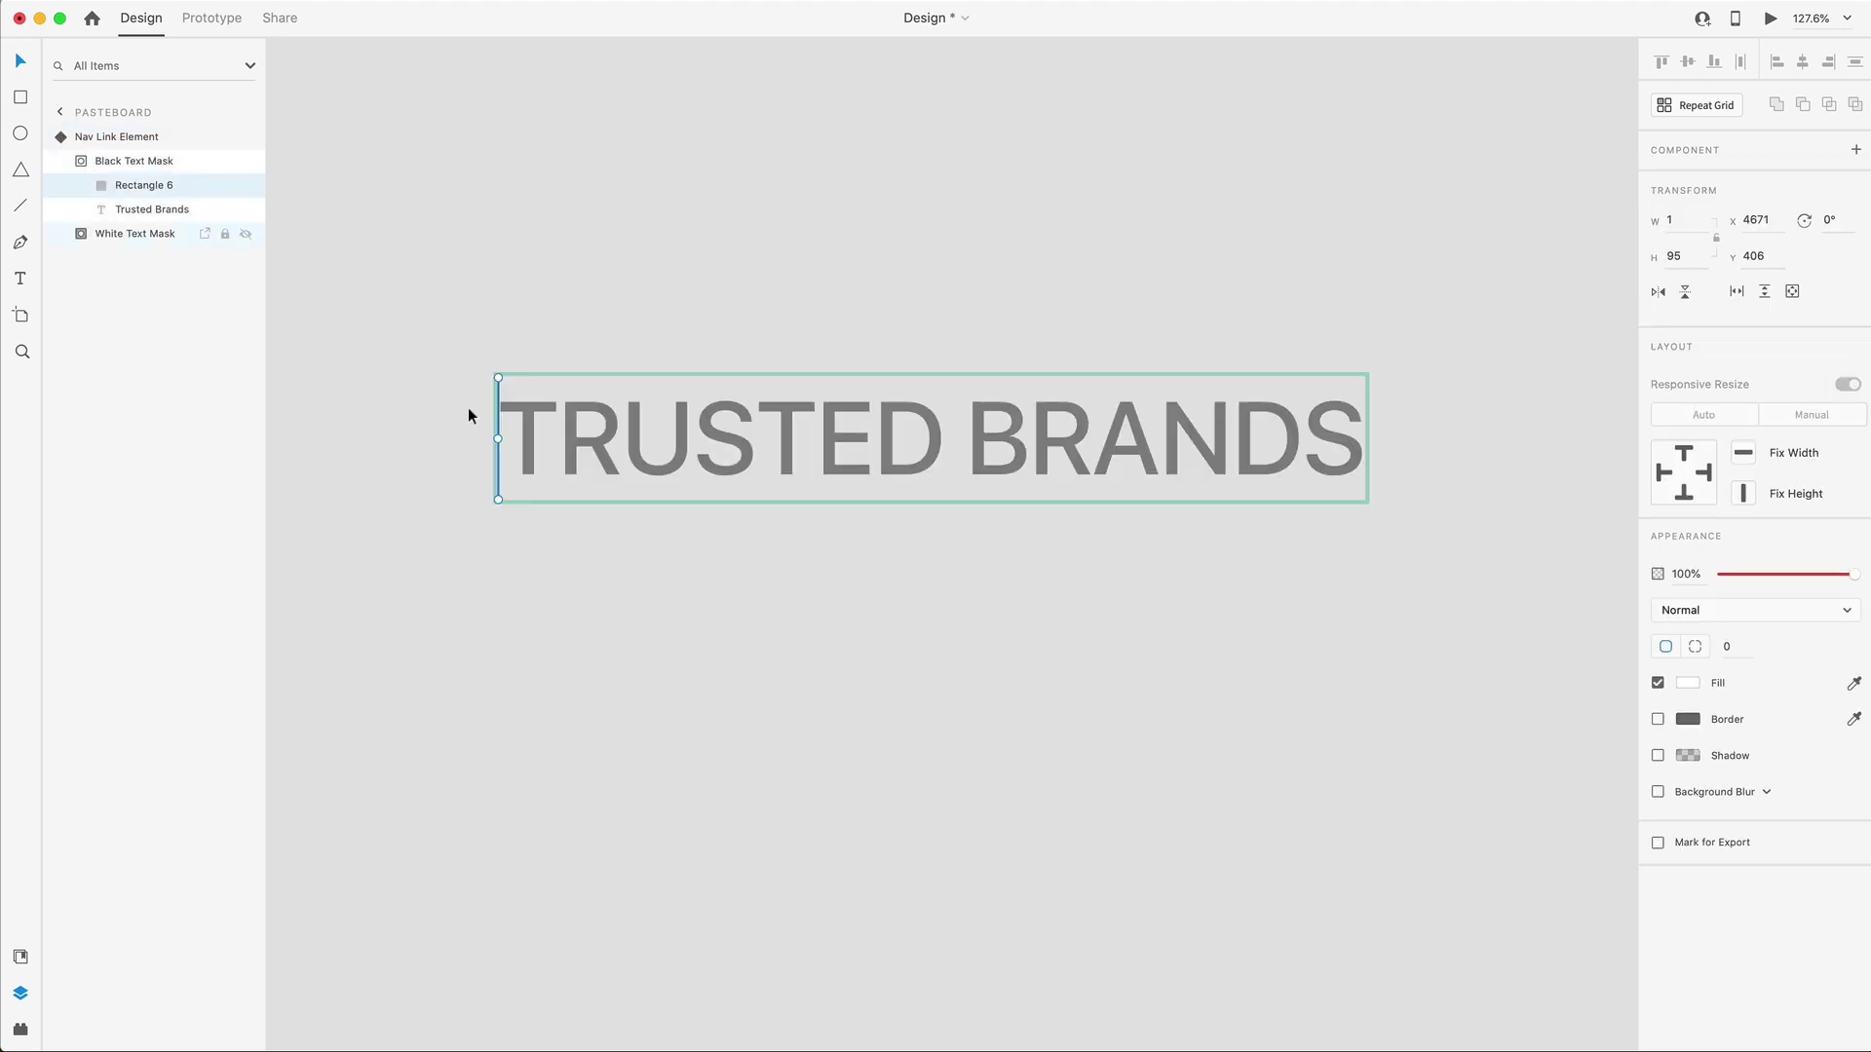
{"action": "left_click", "coordinate": [82, 236]}
{"action": "left_click", "coordinate": [131, 283]}
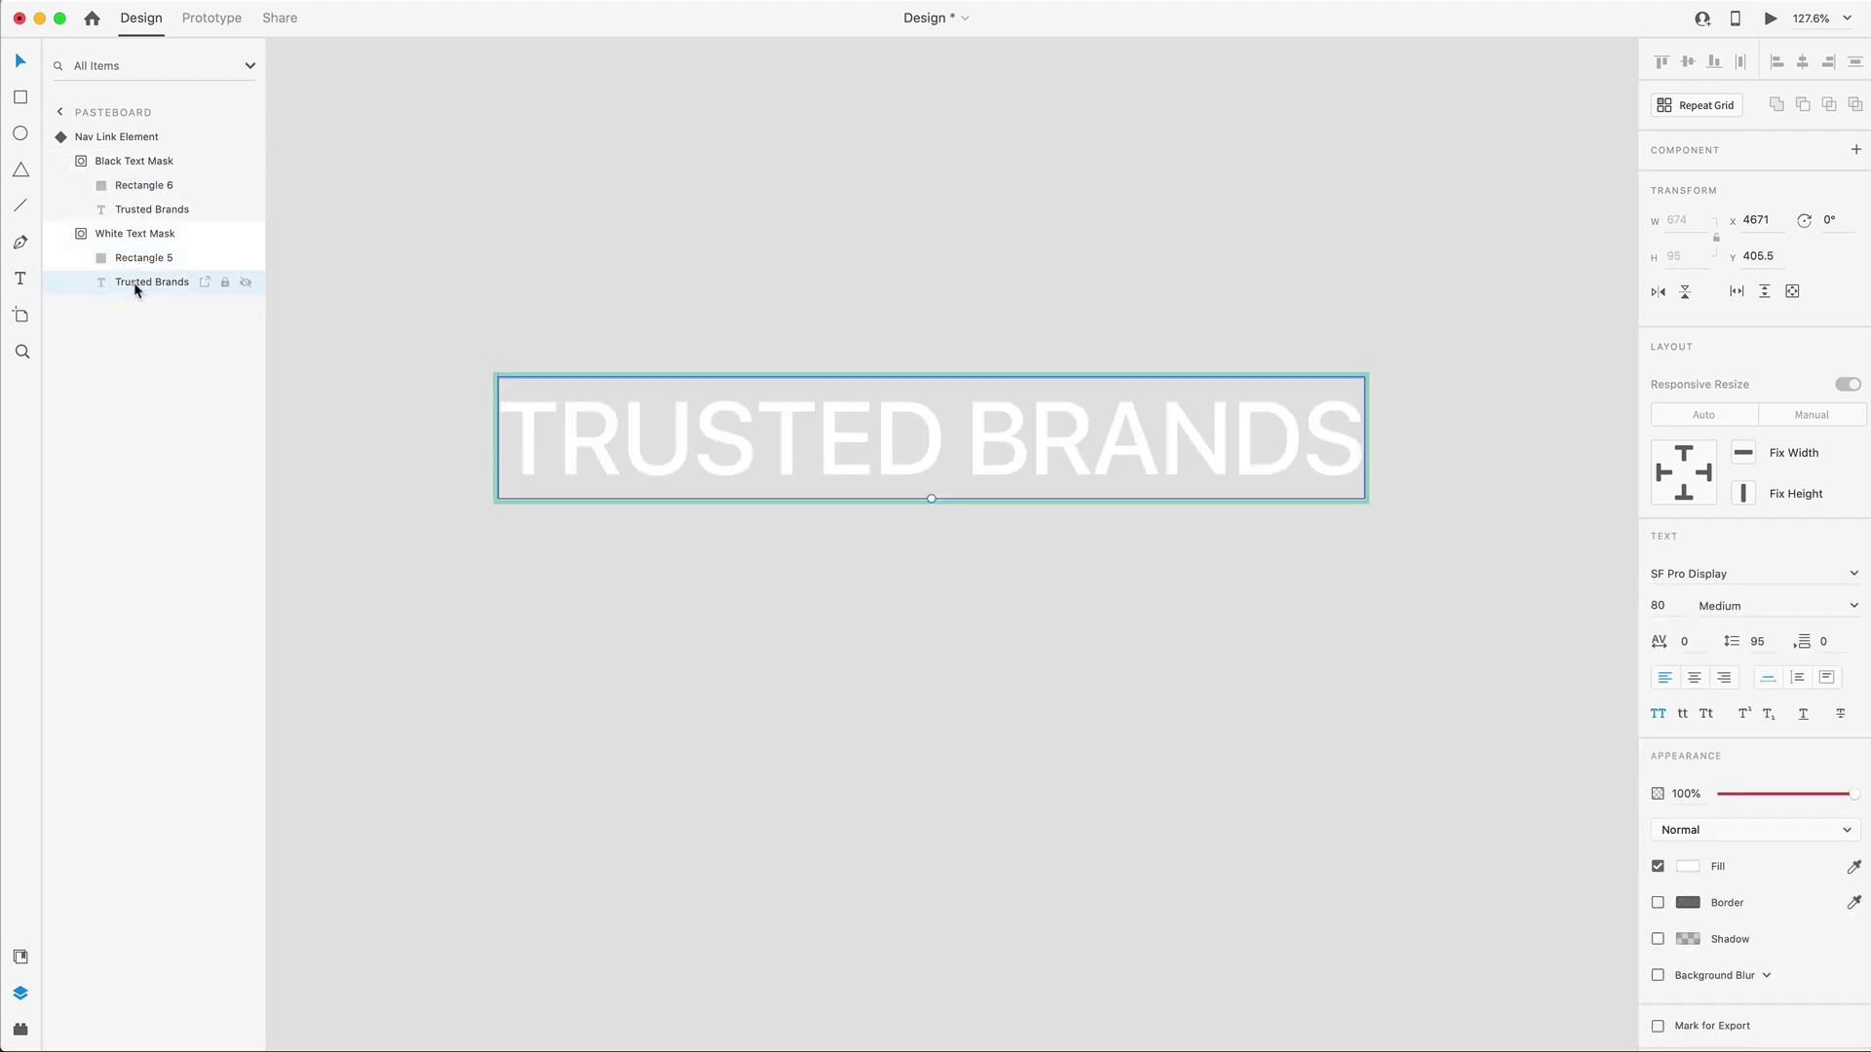
{"action": "left_click_drag", "start_coordinate": [884, 417], "coordinate": [884, 530]}
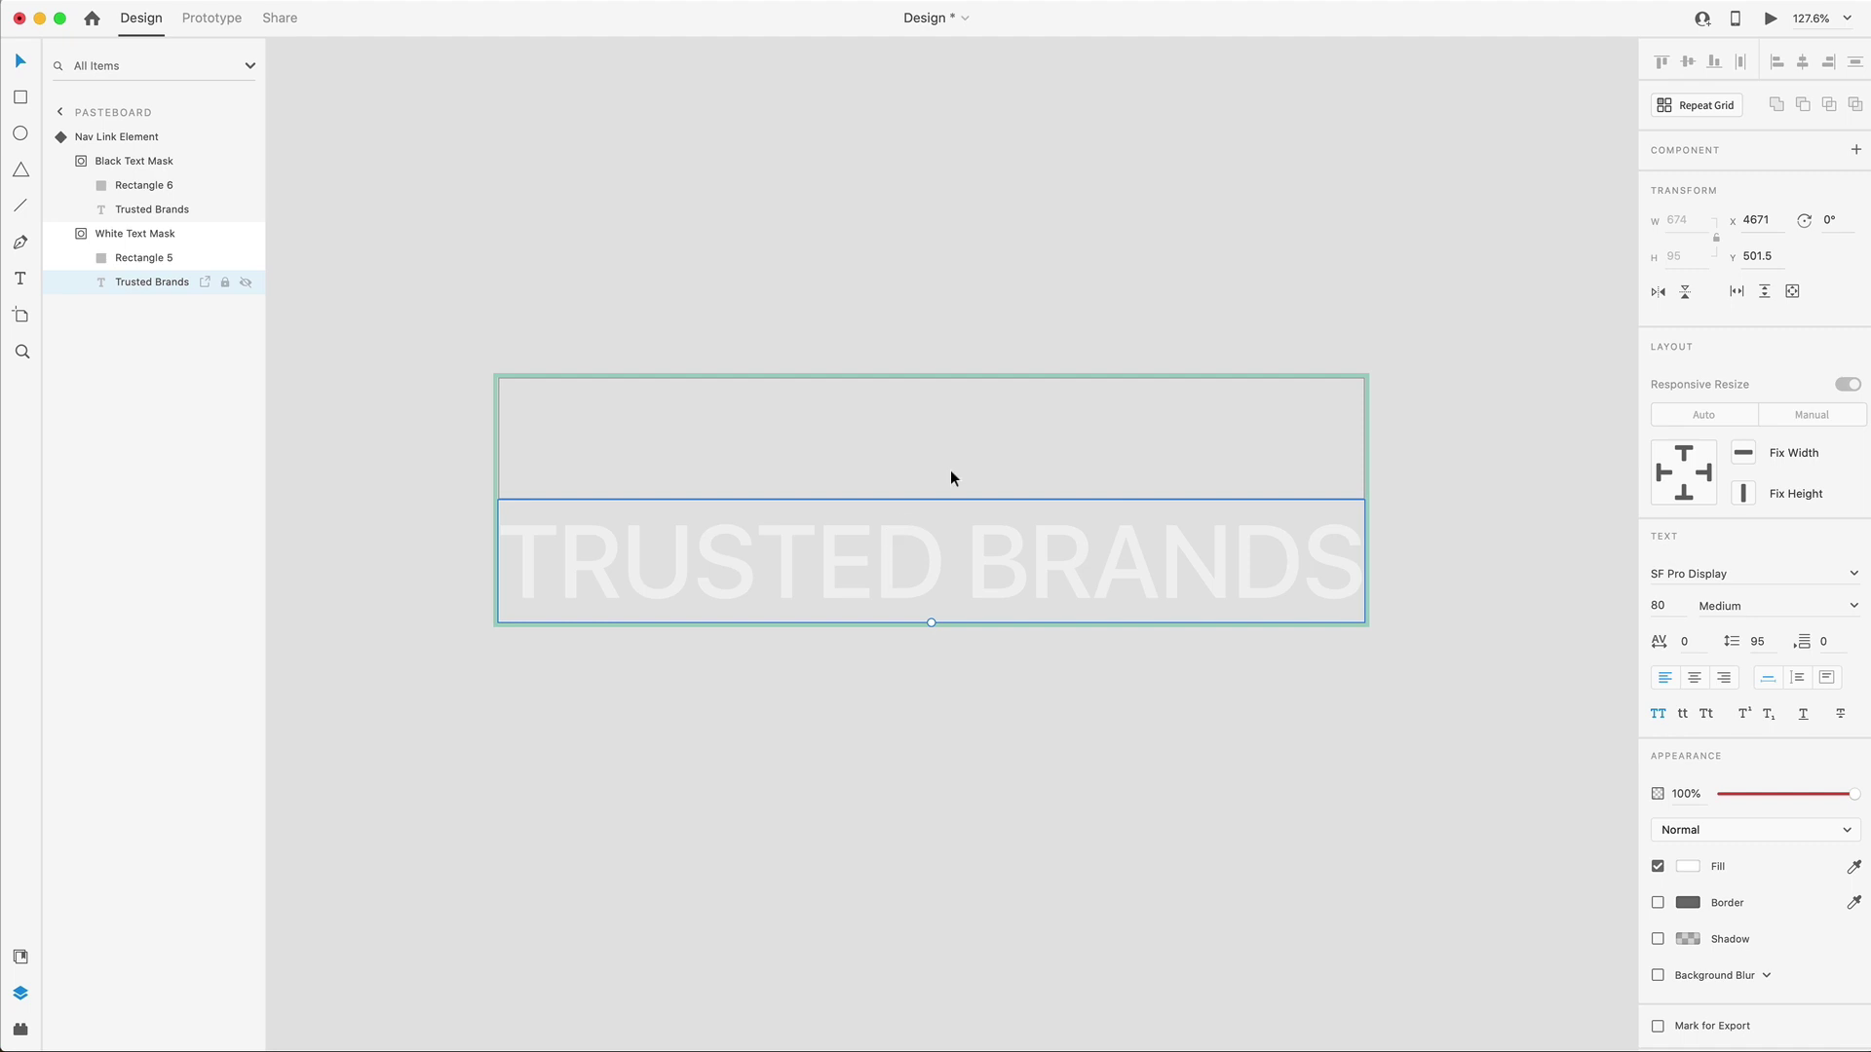
{"action": "left_click", "coordinate": [129, 258]}
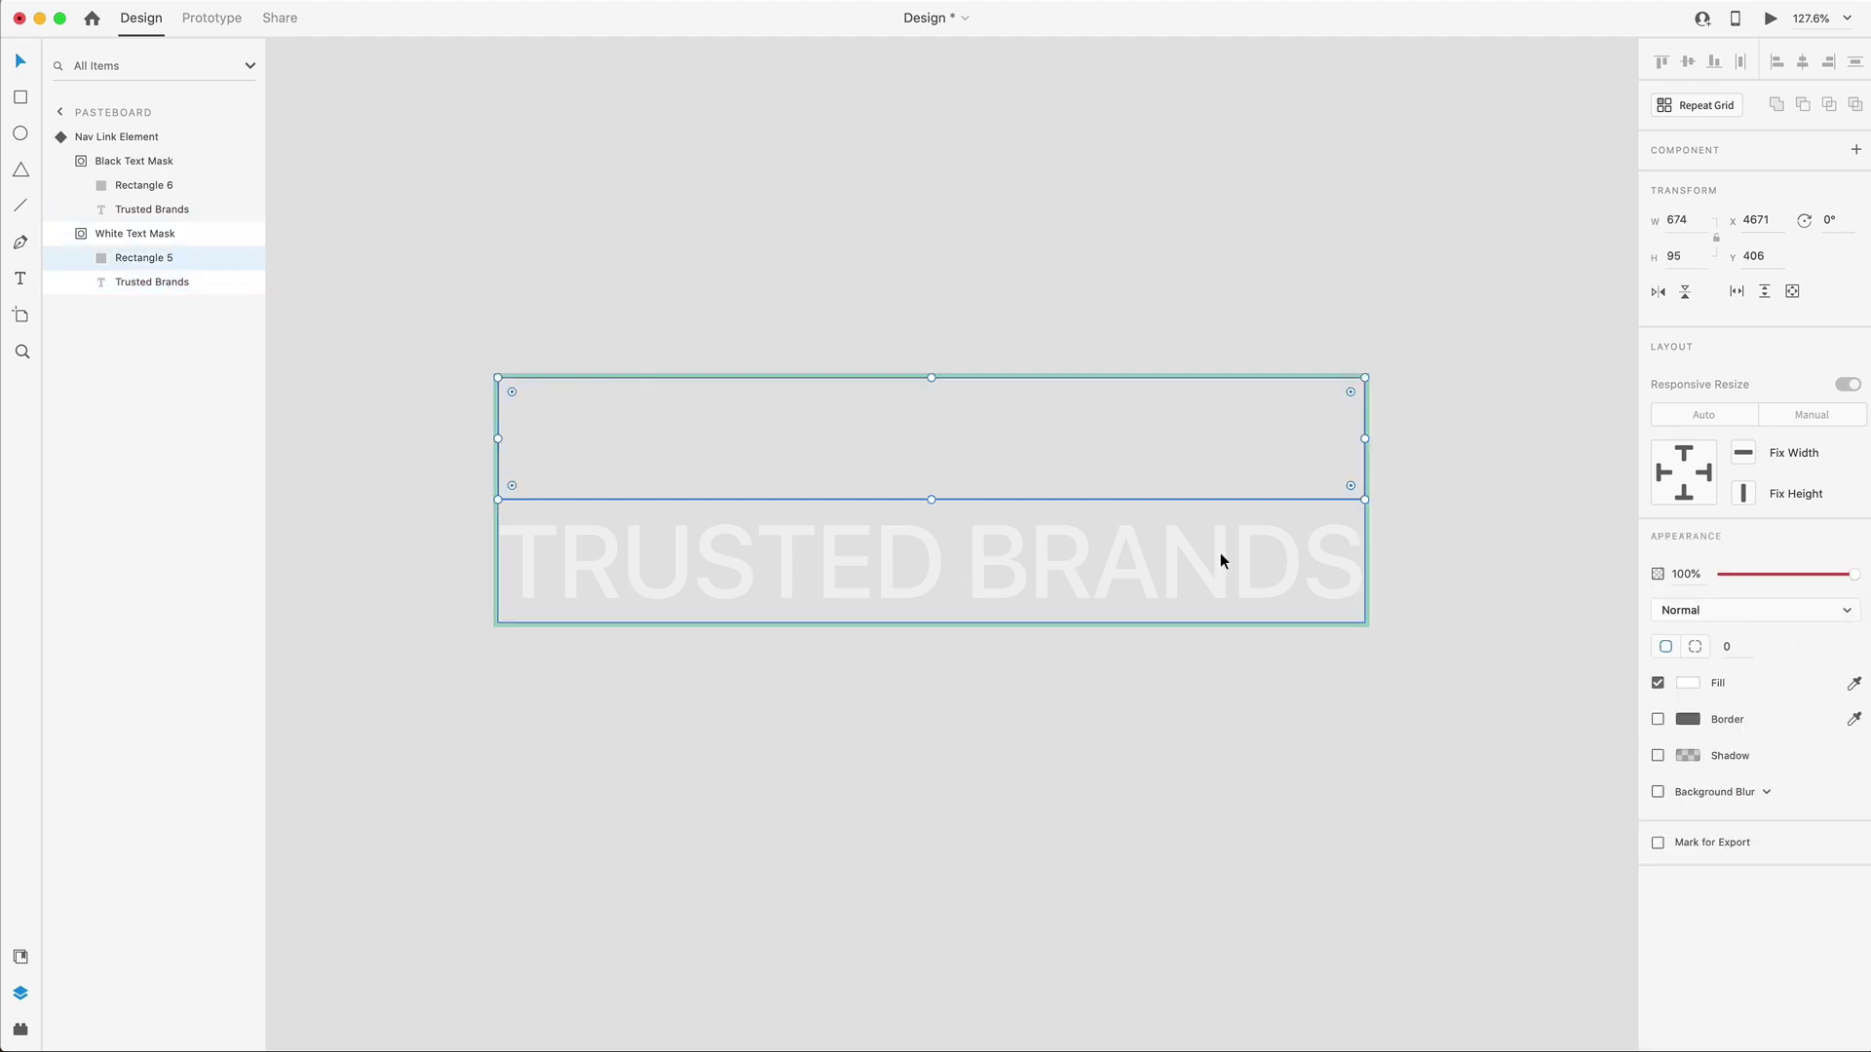
{"action": "left_click", "coordinate": [1364, 775]}
{"action": "left_click", "coordinate": [1440, 746]}
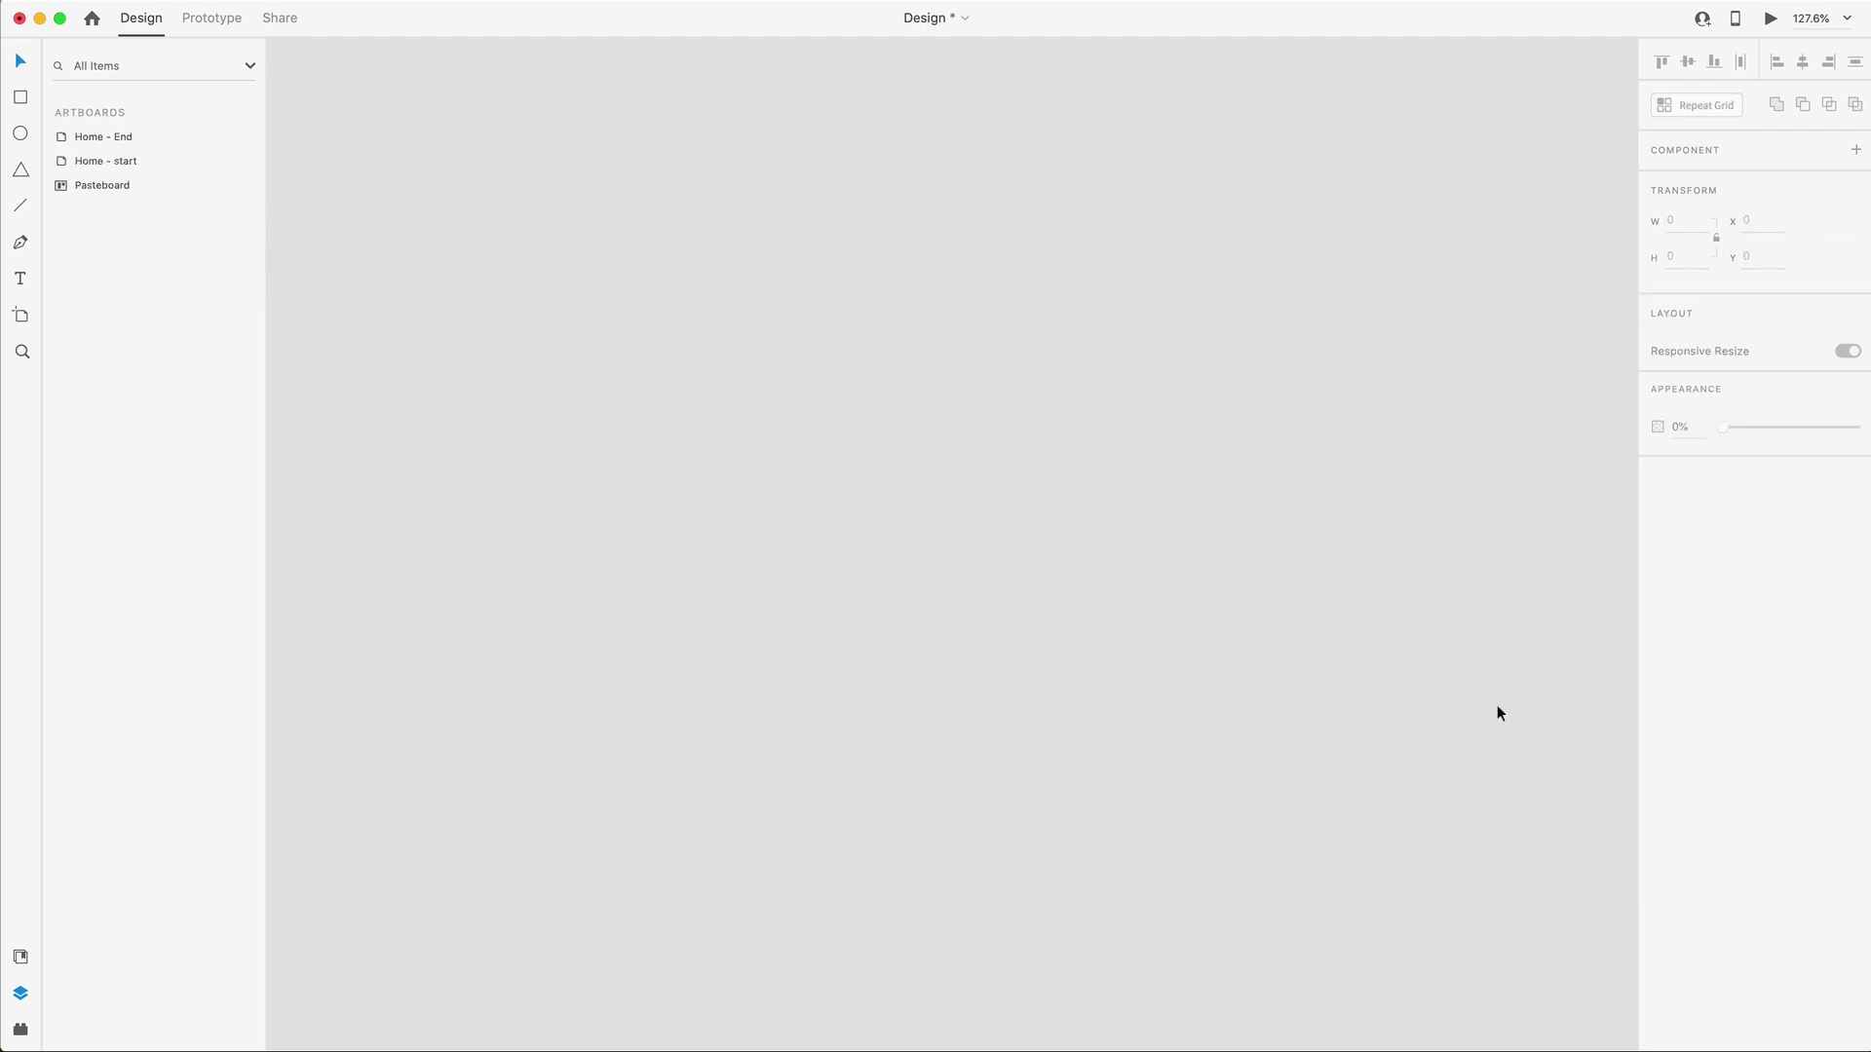
Return the component to its Default State and place it on Home - End at X 278, Y 771, replacing the plain Trusted Brands text.
{"action": "left_click_drag", "start_coordinate": [1496, 707], "coordinate": [480, 216]}
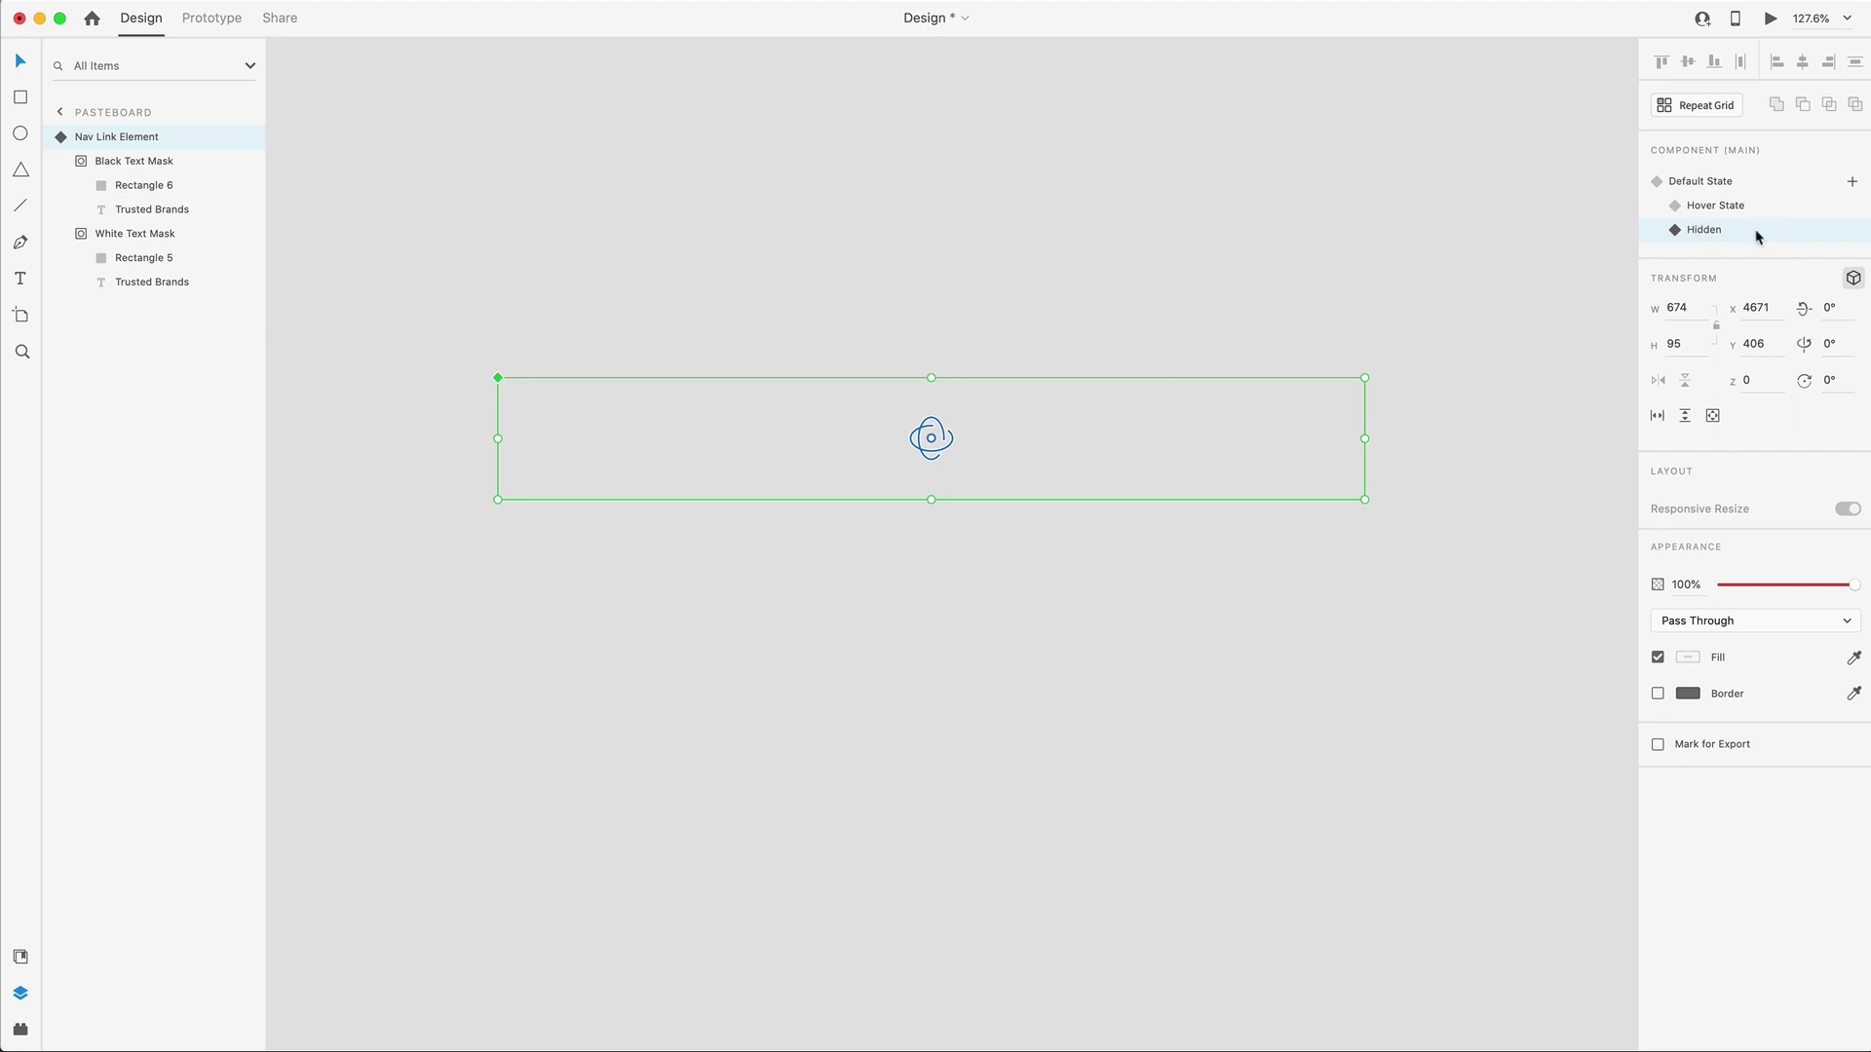
{"action": "left_click", "coordinate": [1720, 182]}
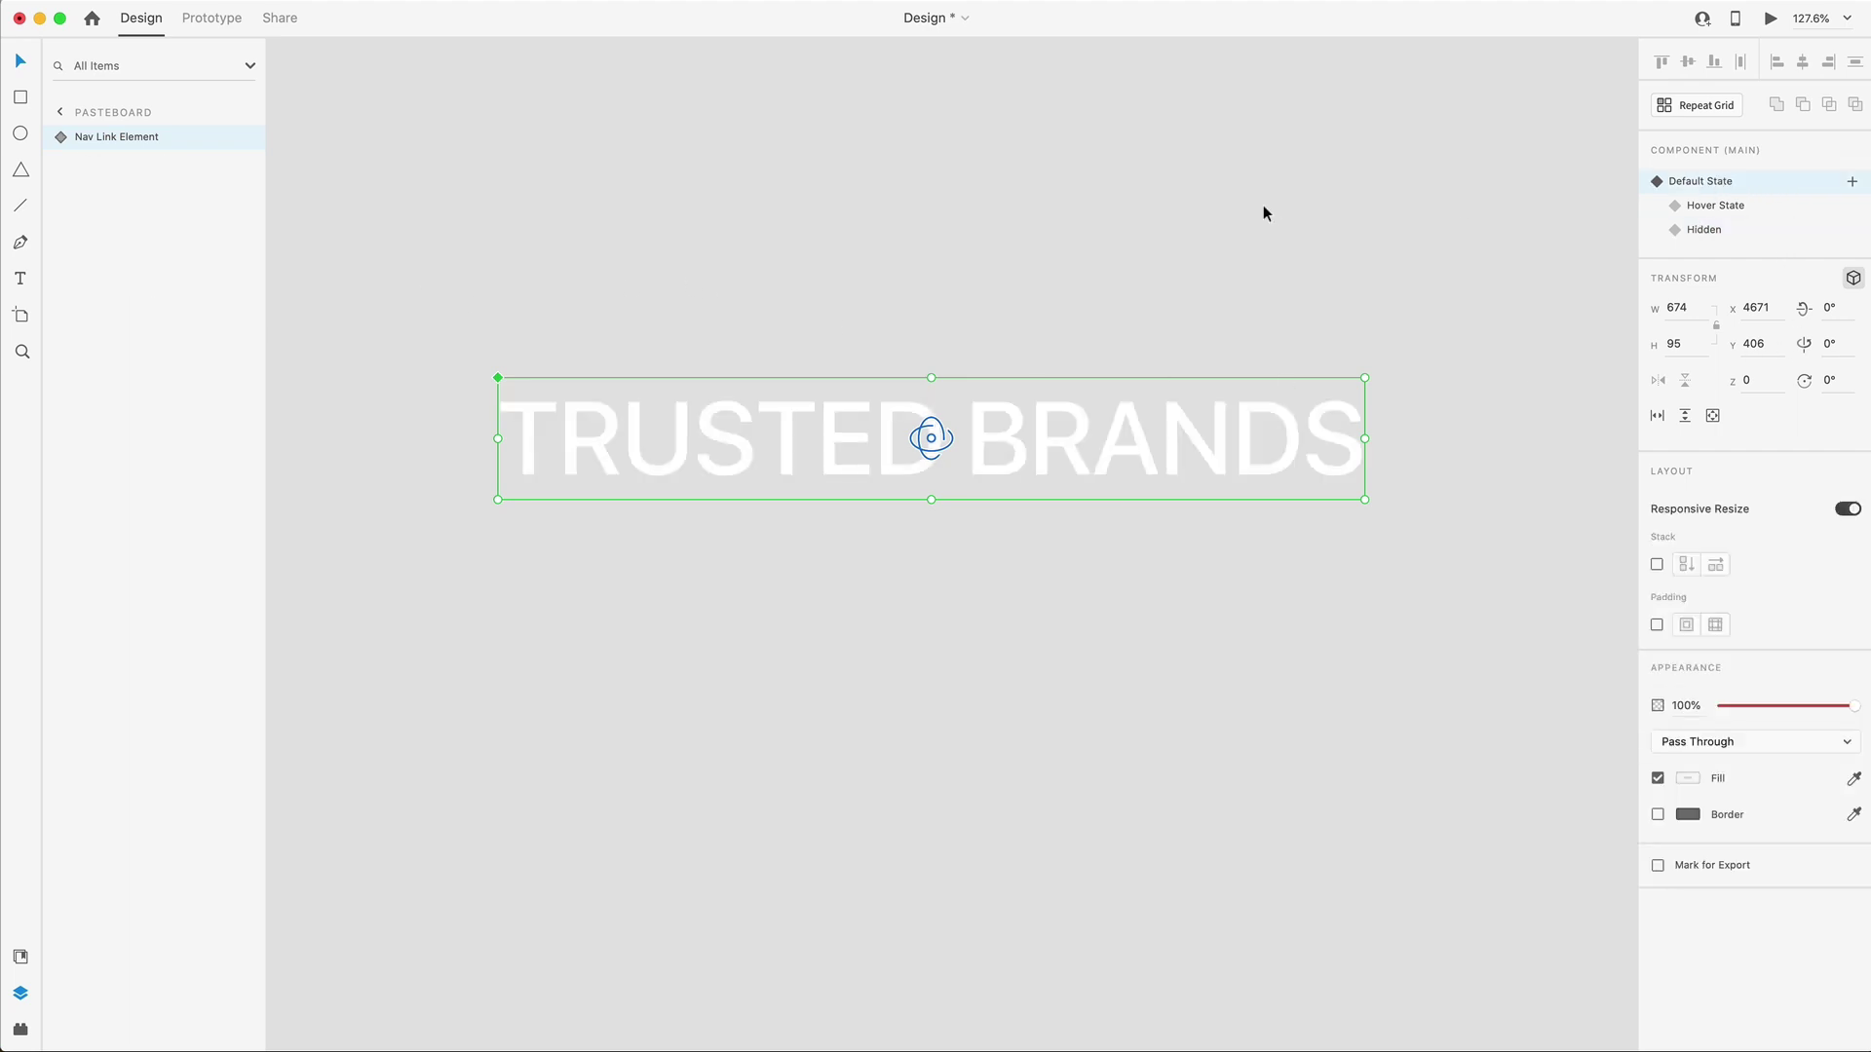
{"action": "scroll", "coordinate": [1262, 204], "scroll_direction": "down", "scroll_amount": 5}
{"action": "left_click_drag", "start_coordinate": [1364, 296], "coordinate": [723, 349]}
{"action": "scroll", "coordinate": [706, 424], "scroll_direction": "up", "scroll_amount": 3}
{"action": "left_click", "coordinate": [705, 353]}
{"action": "key", "text": "Delete"}
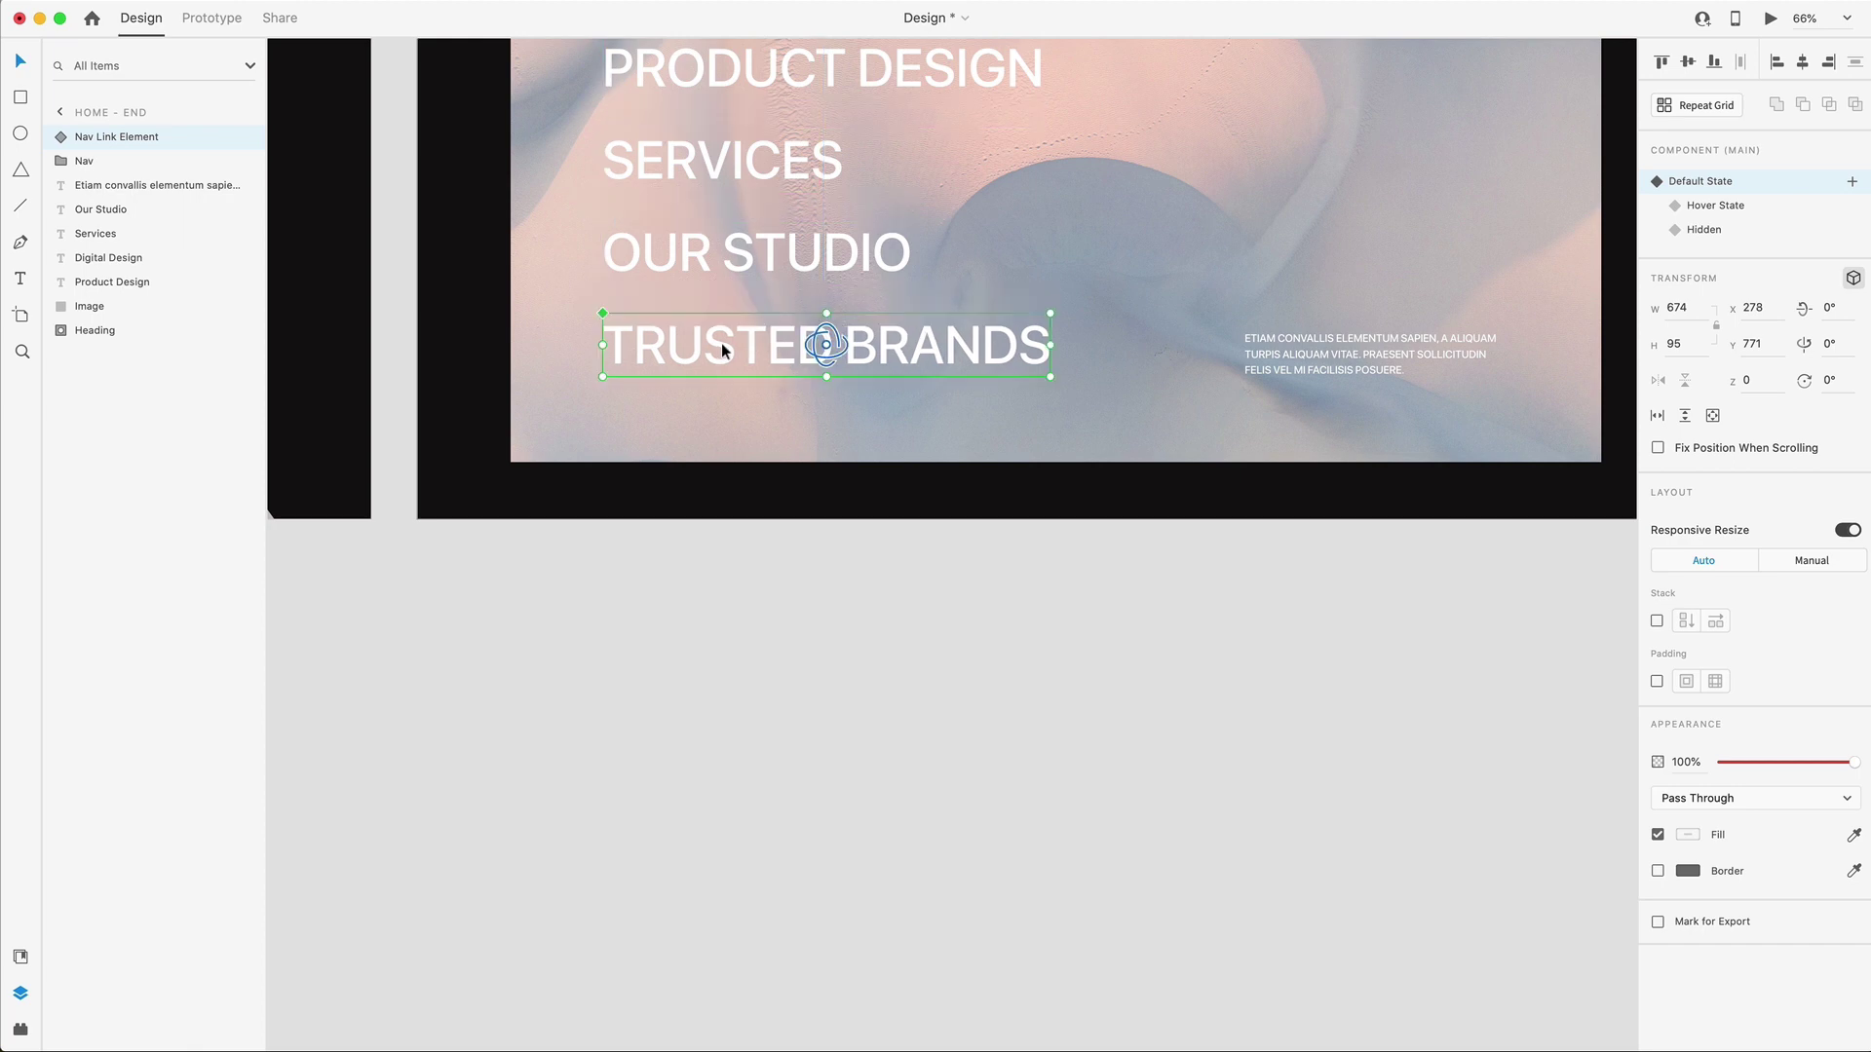
Duplicate the Nav Link Element component on Home - End and copy the wording of the Our Studio text.
{"action": "left_click", "coordinate": [984, 582]}
{"action": "scroll", "coordinate": [1101, 585], "scroll_direction": "up", "scroll_amount": 5}
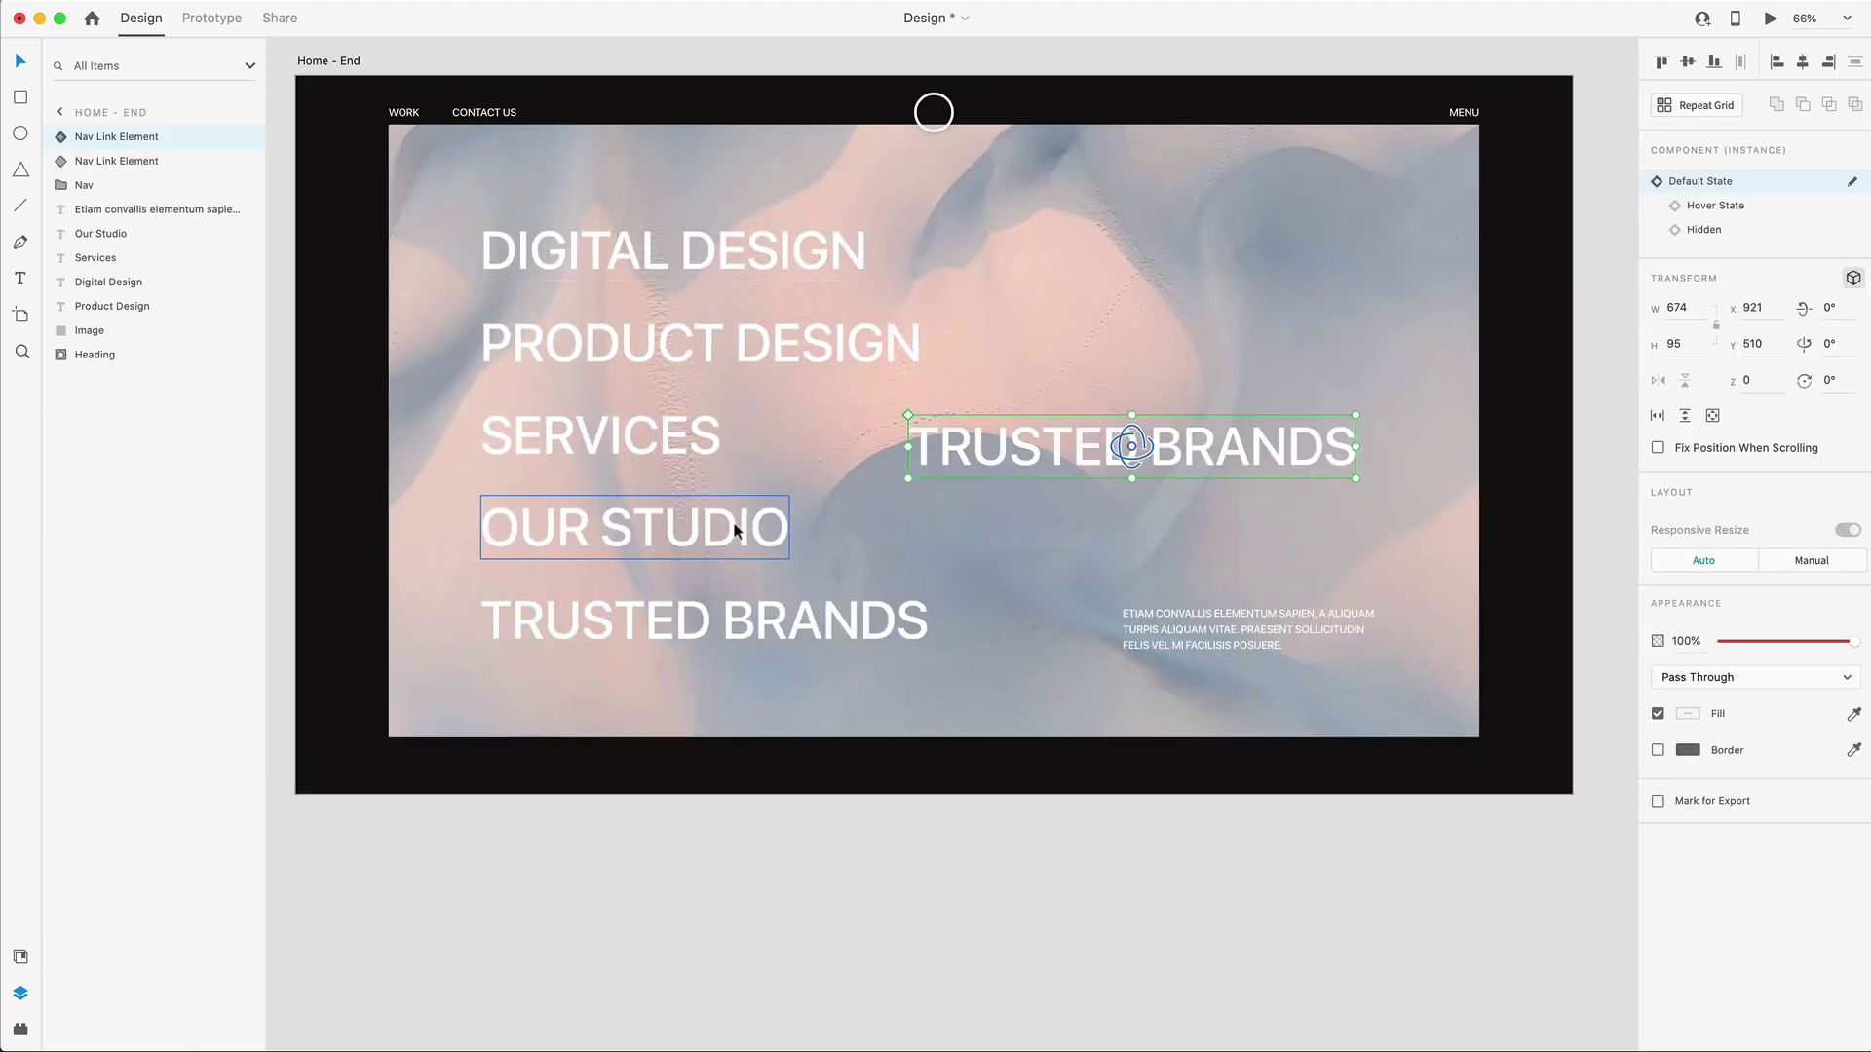
{"action": "left_click", "coordinate": [639, 532]}
{"action": "double_click", "coordinate": [639, 530]}
{"action": "key", "text": "super+c"}
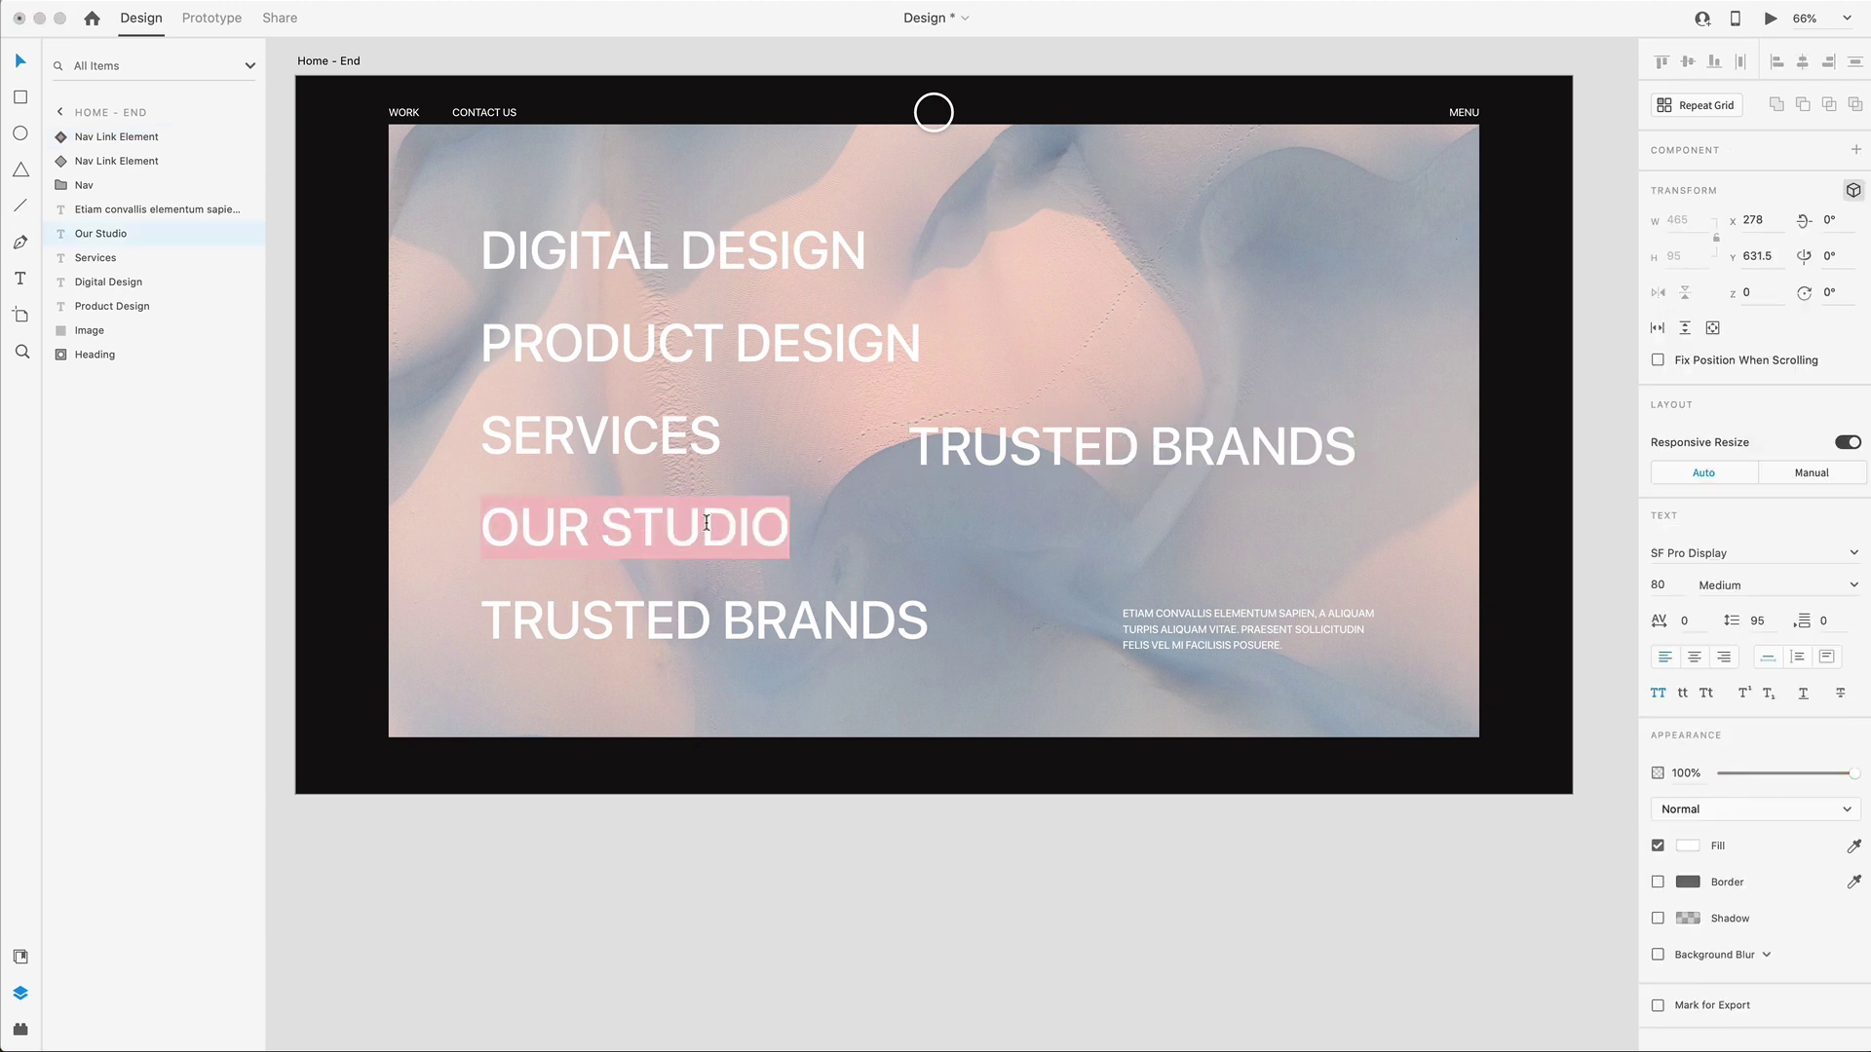
{"action": "key", "text": "Escape"}
Move the duplicated instance onto the pasteboard and change the White Text Mask text in its Default State to Our Studio.
{"action": "left_click_drag", "start_coordinate": [956, 448], "coordinate": [810, 462]}
{"action": "scroll", "coordinate": [922, 471], "scroll_direction": "up", "scroll_amount": 5}
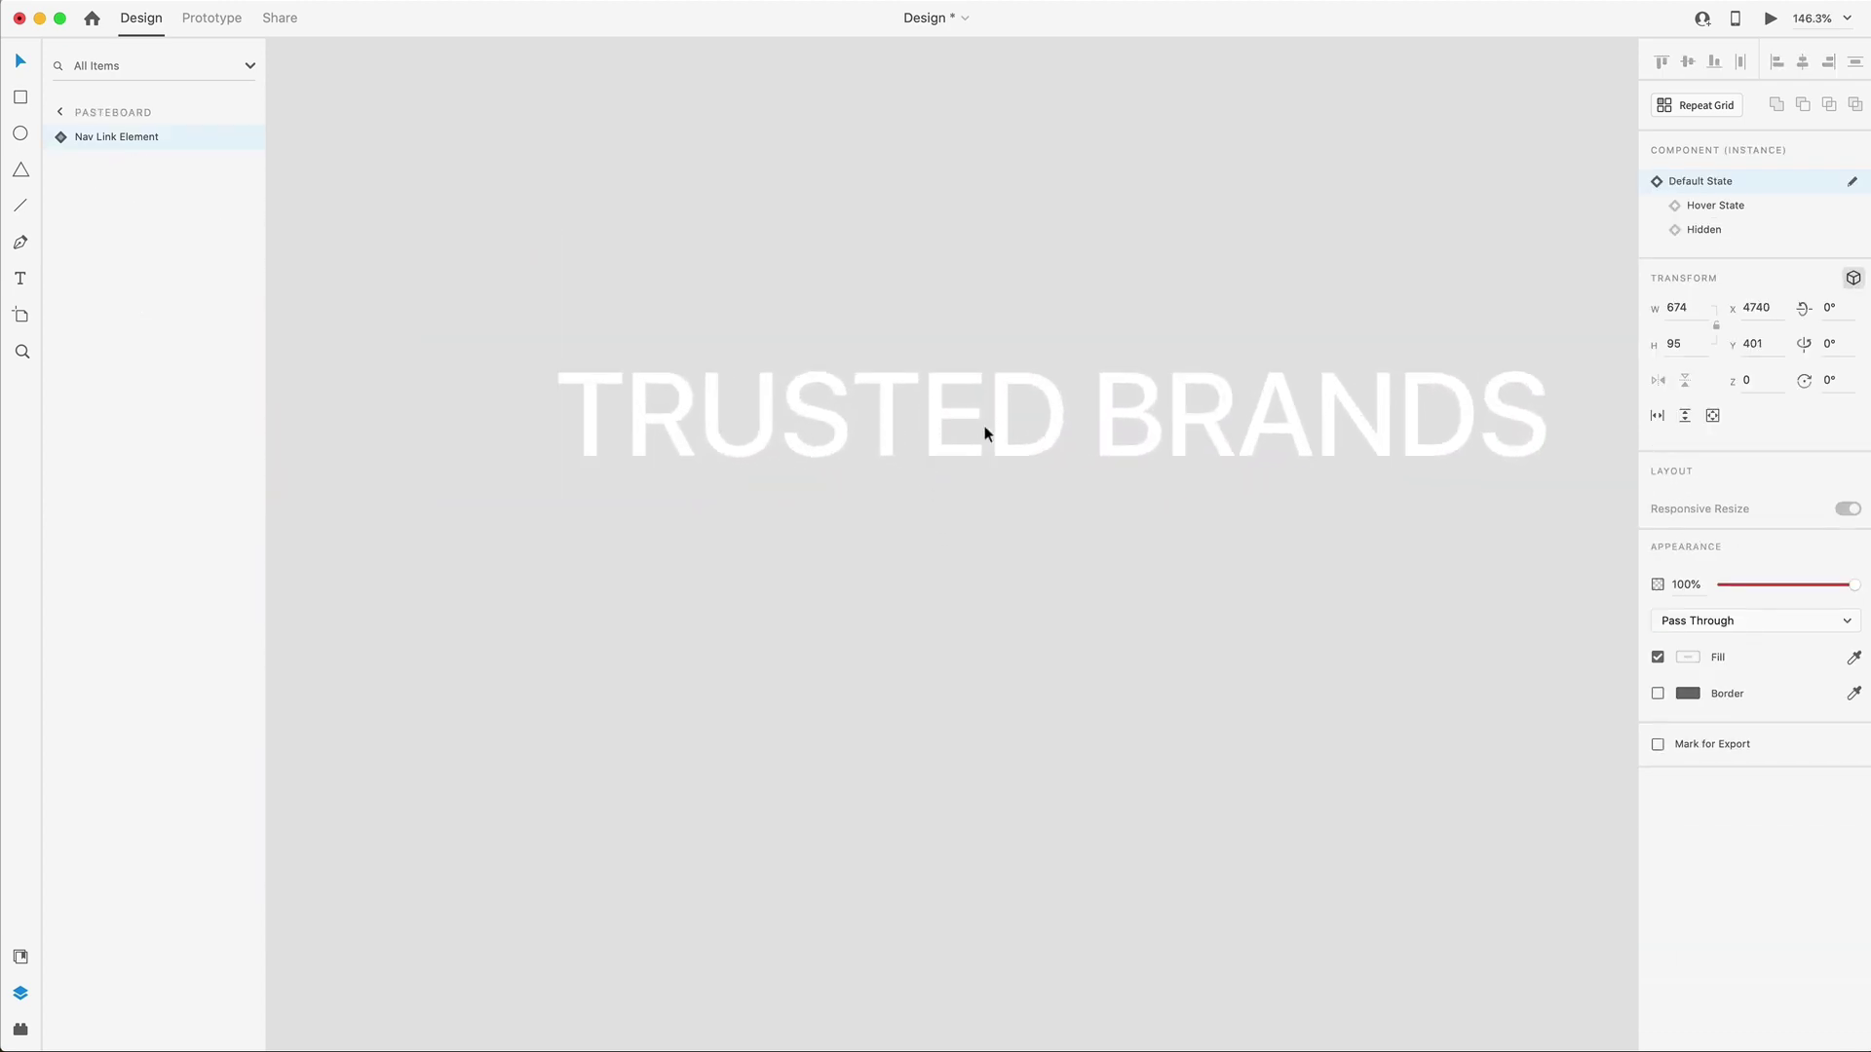
{"action": "double_click", "coordinate": [946, 425]}
{"action": "double_click", "coordinate": [945, 425]}
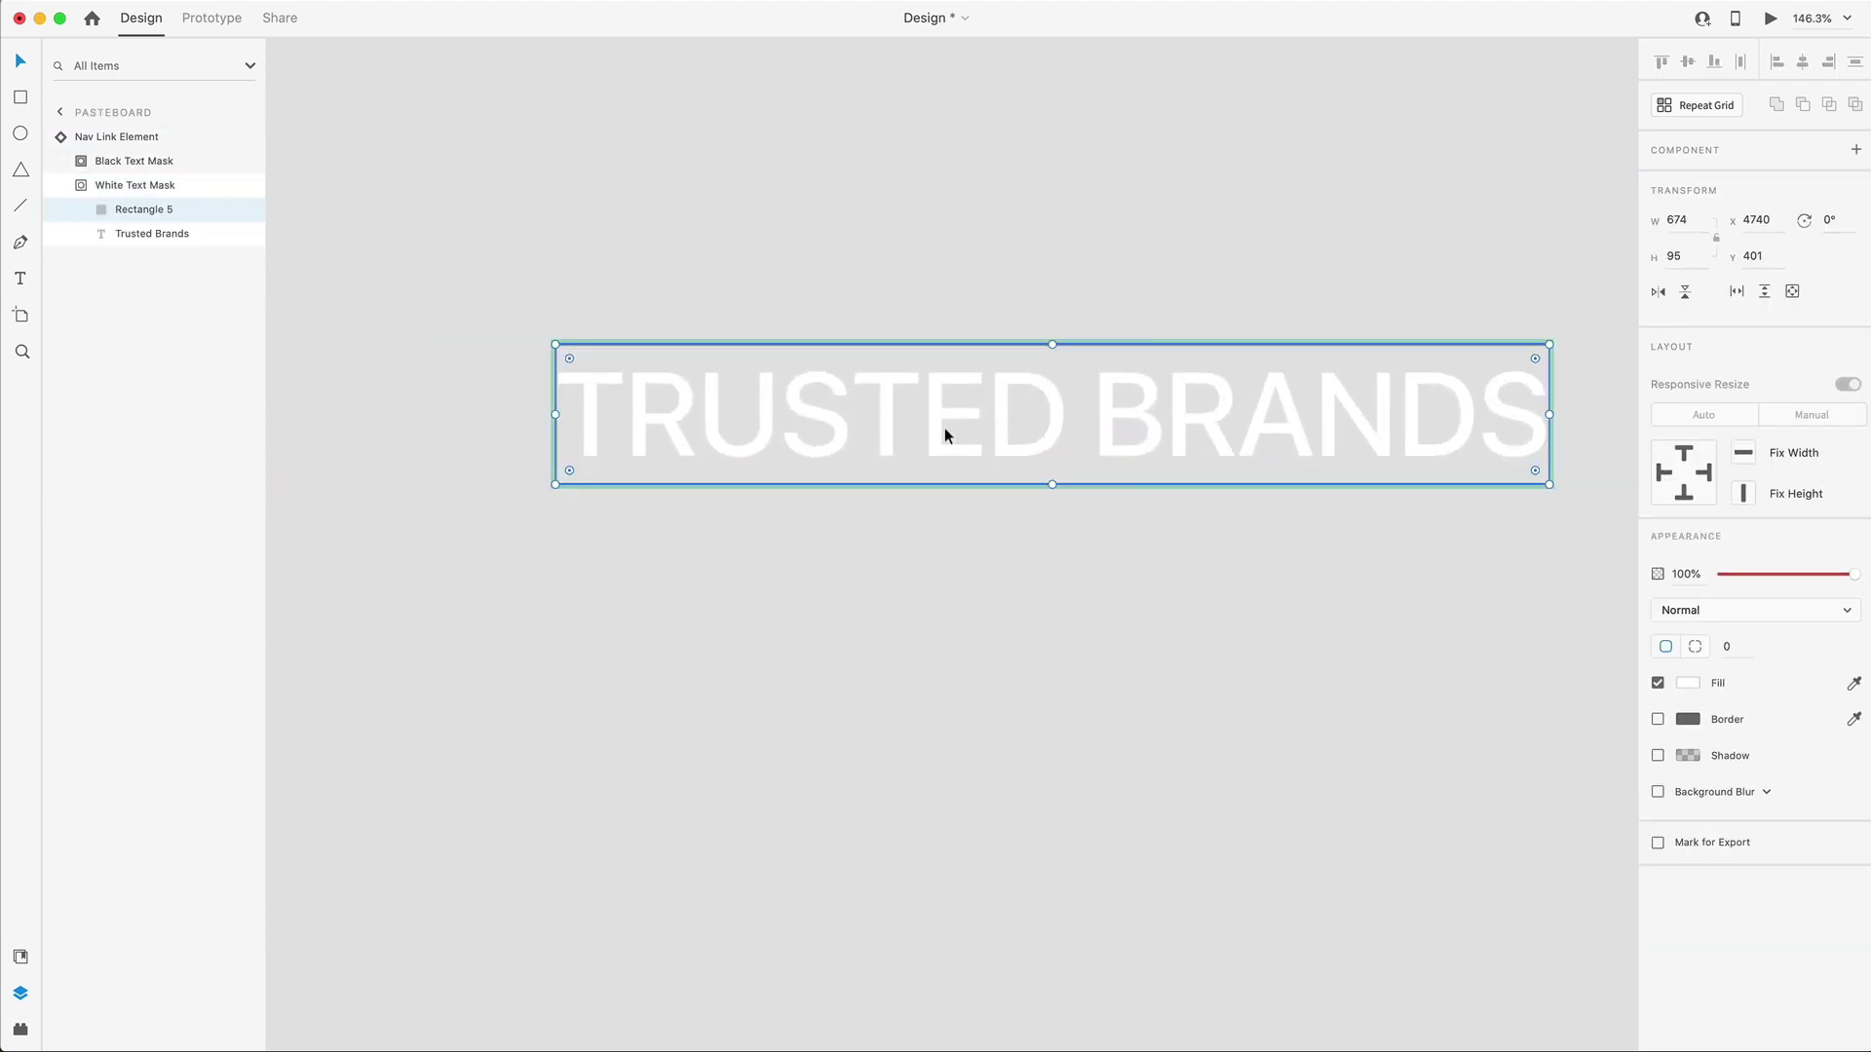
{"action": "left_click", "coordinate": [860, 417]}
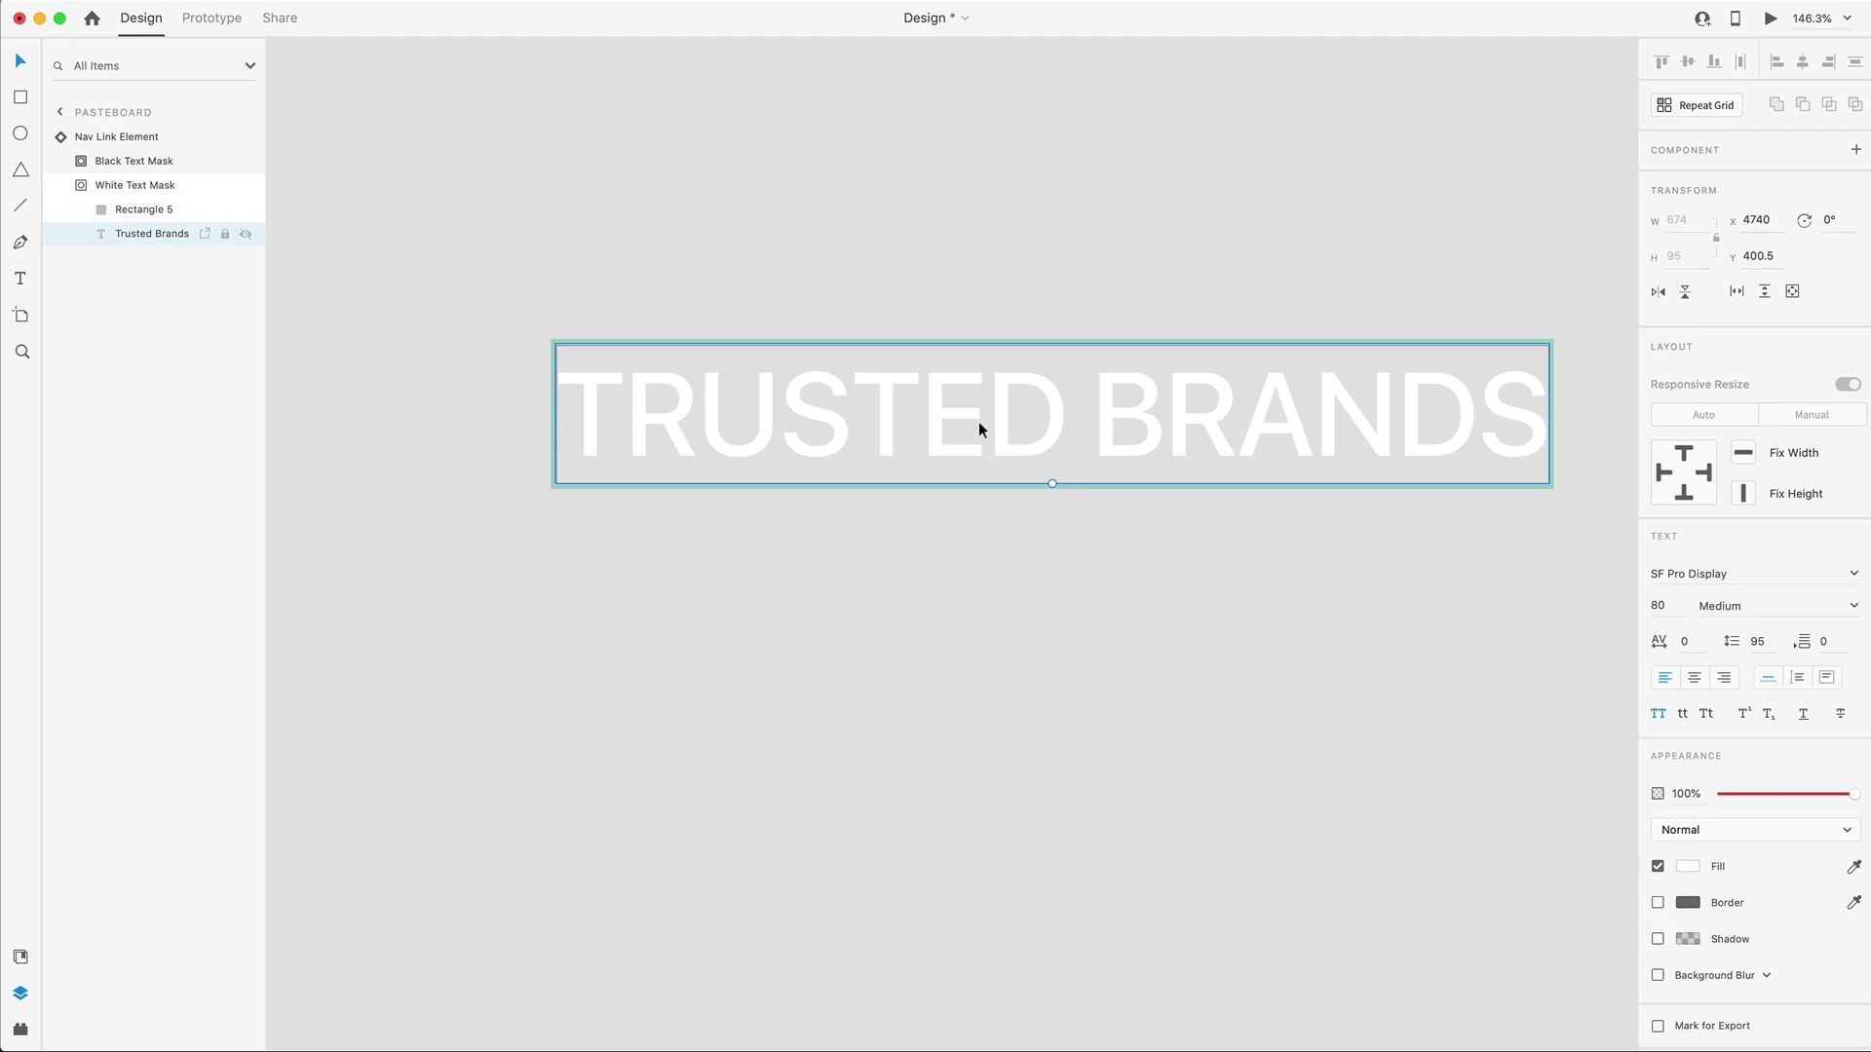
{"action": "double_click", "coordinate": [1000, 432]}
{"action": "type", "text": "Our Studio"}
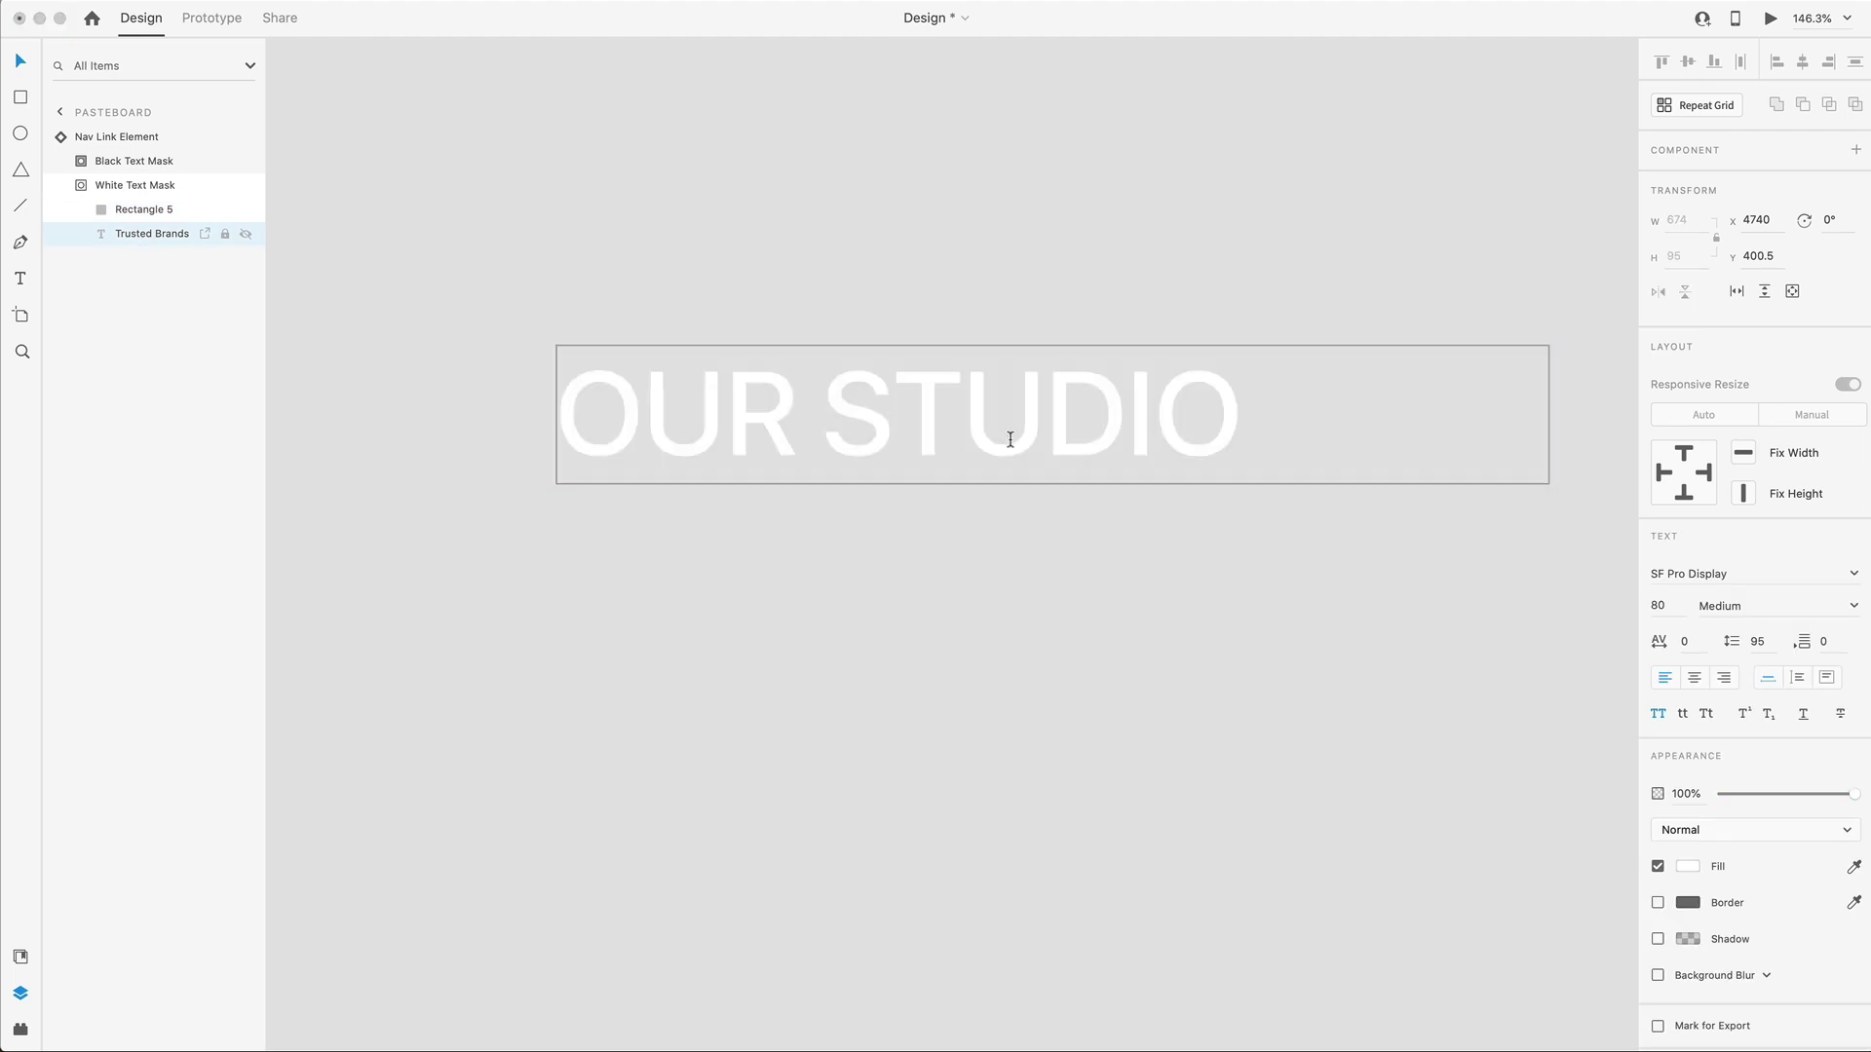
{"action": "key", "text": "Escape"}
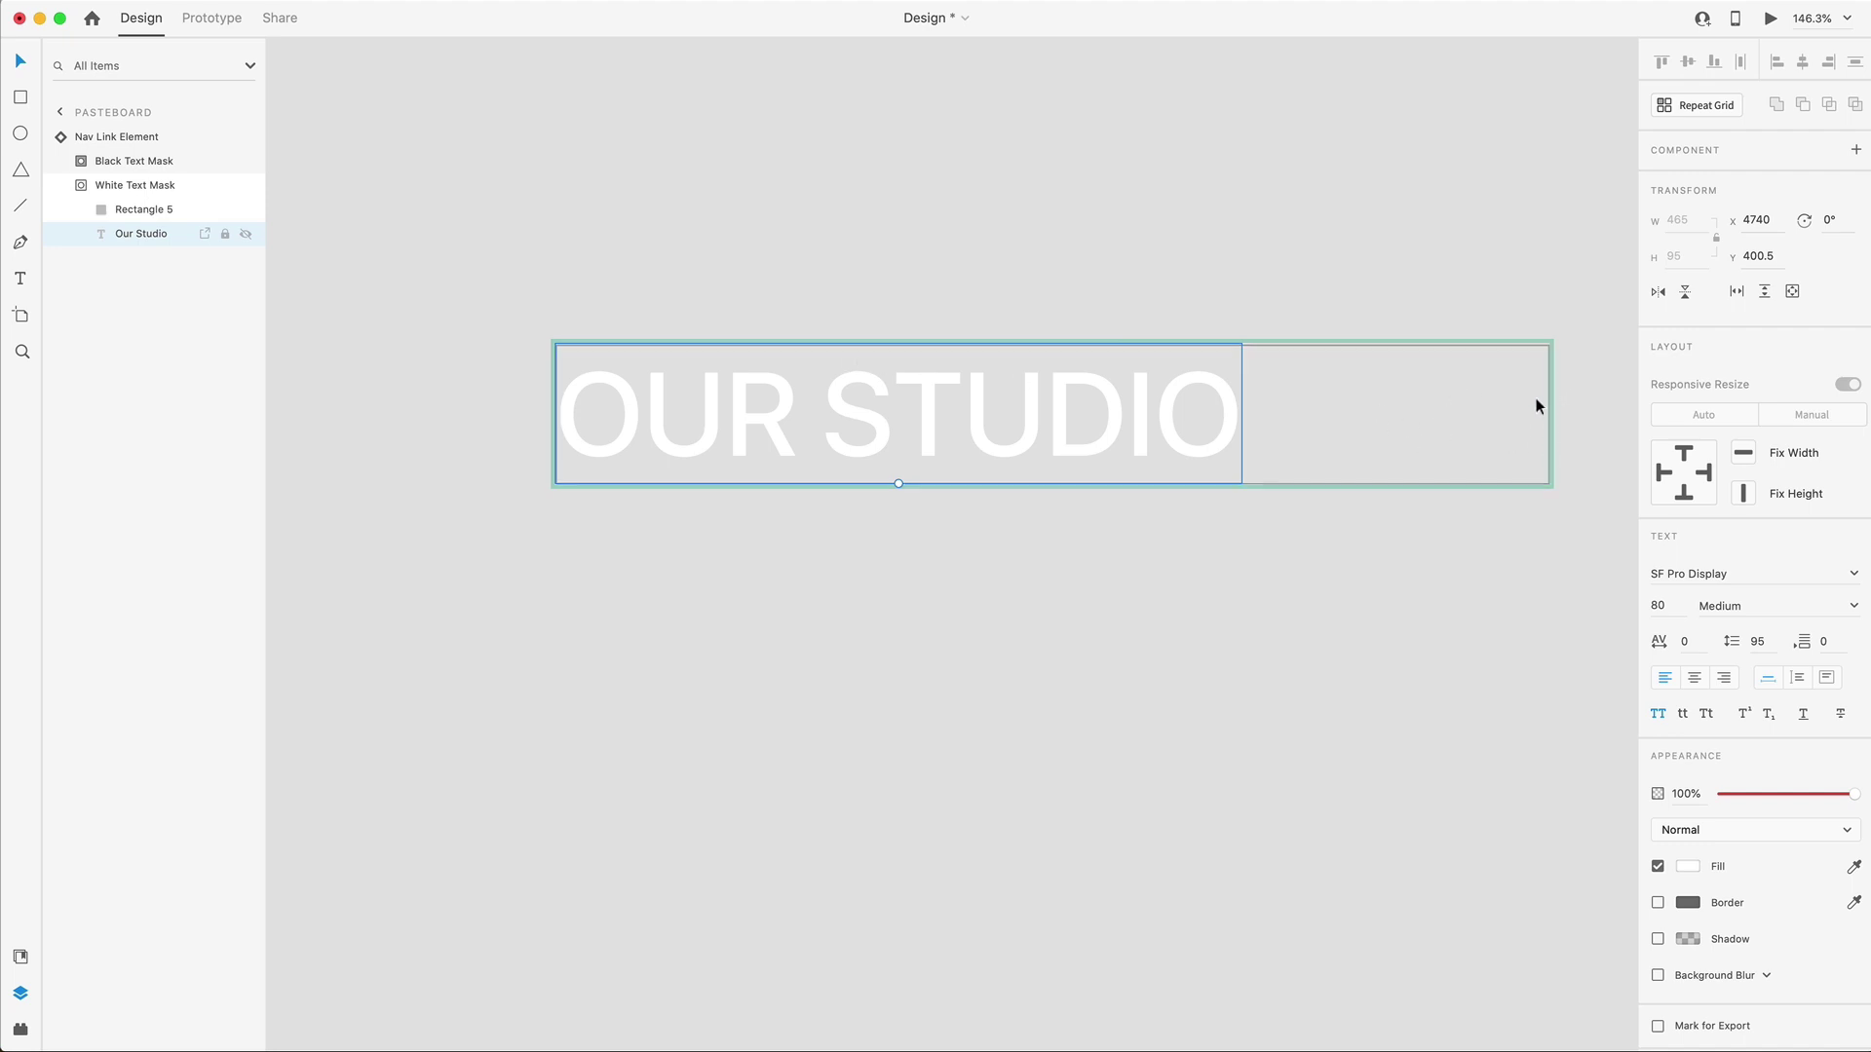
Replace the Trusted Brands text inside the Default State's Black Text Mask with Our Studio.
{"action": "left_click", "coordinate": [80, 160]}
{"action": "left_click", "coordinate": [127, 209]}
{"action": "double_click", "coordinate": [1433, 386]}
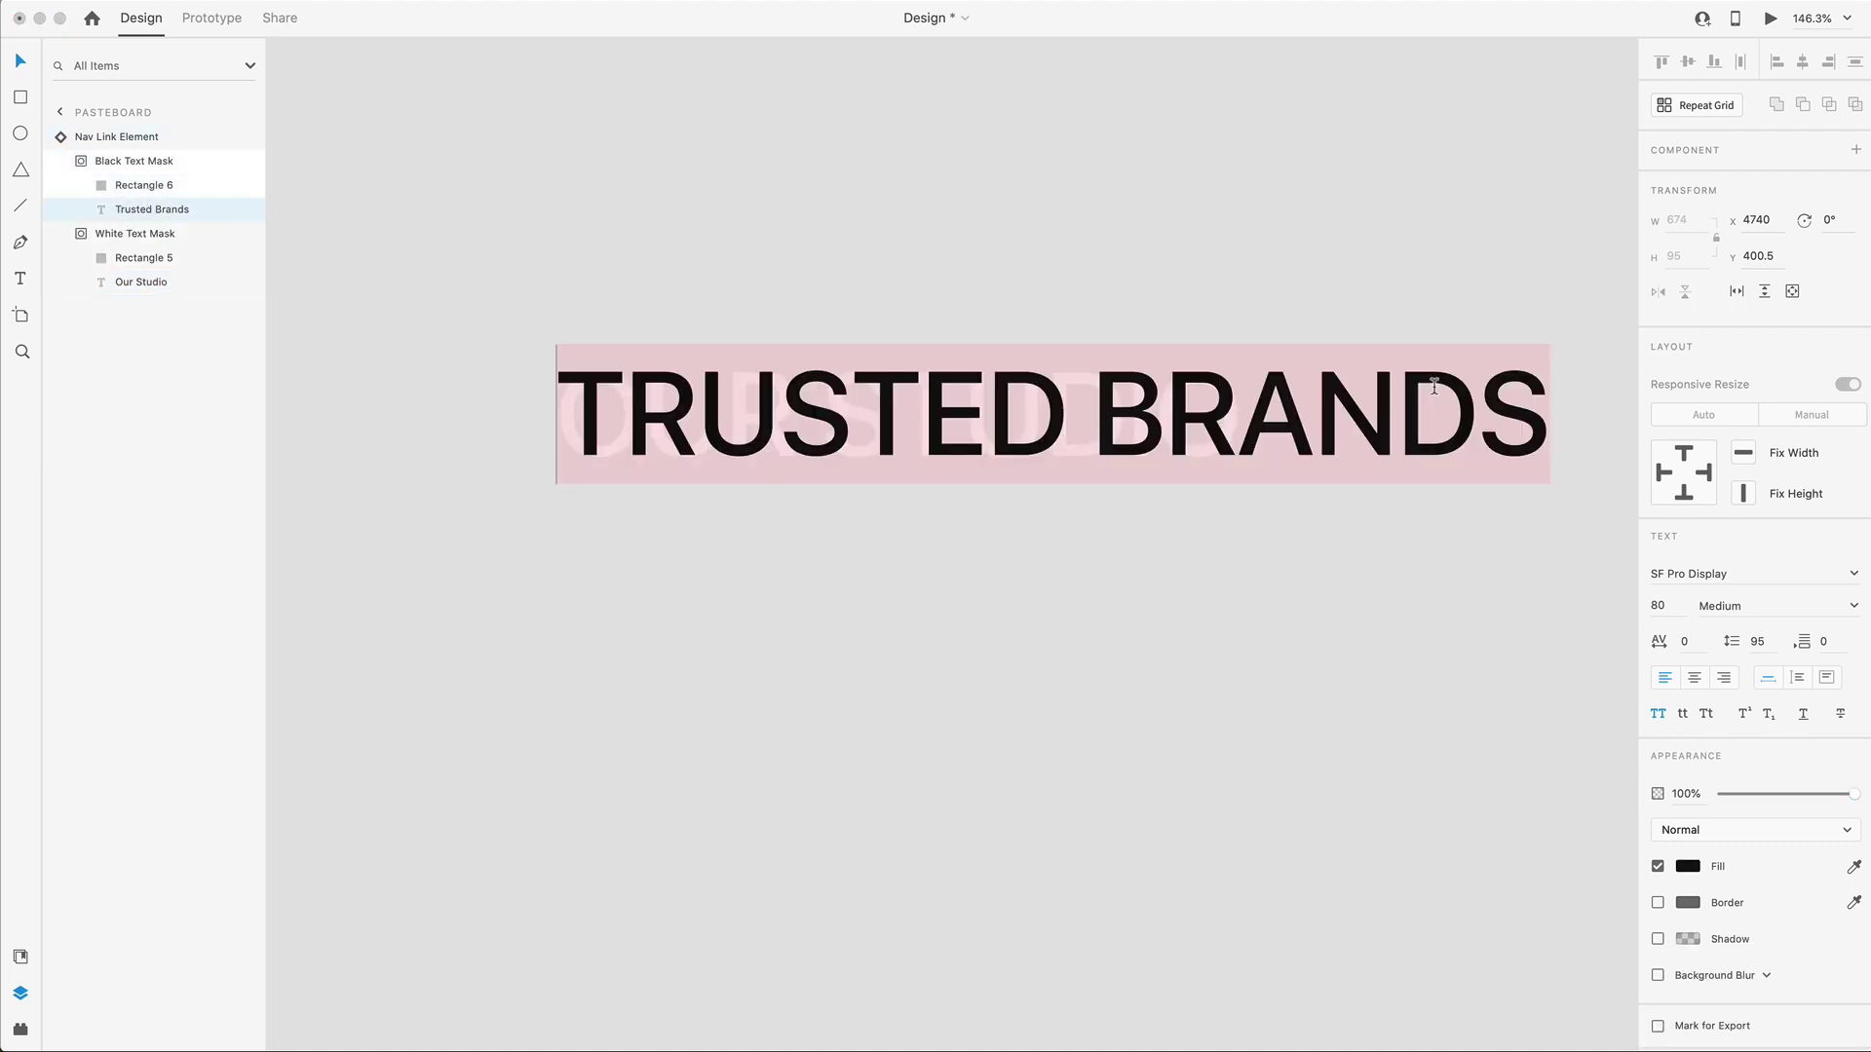
{"action": "key", "text": "BackSpace"}
{"action": "key", "text": "Escape"}
{"action": "left_click", "coordinate": [968, 559]}
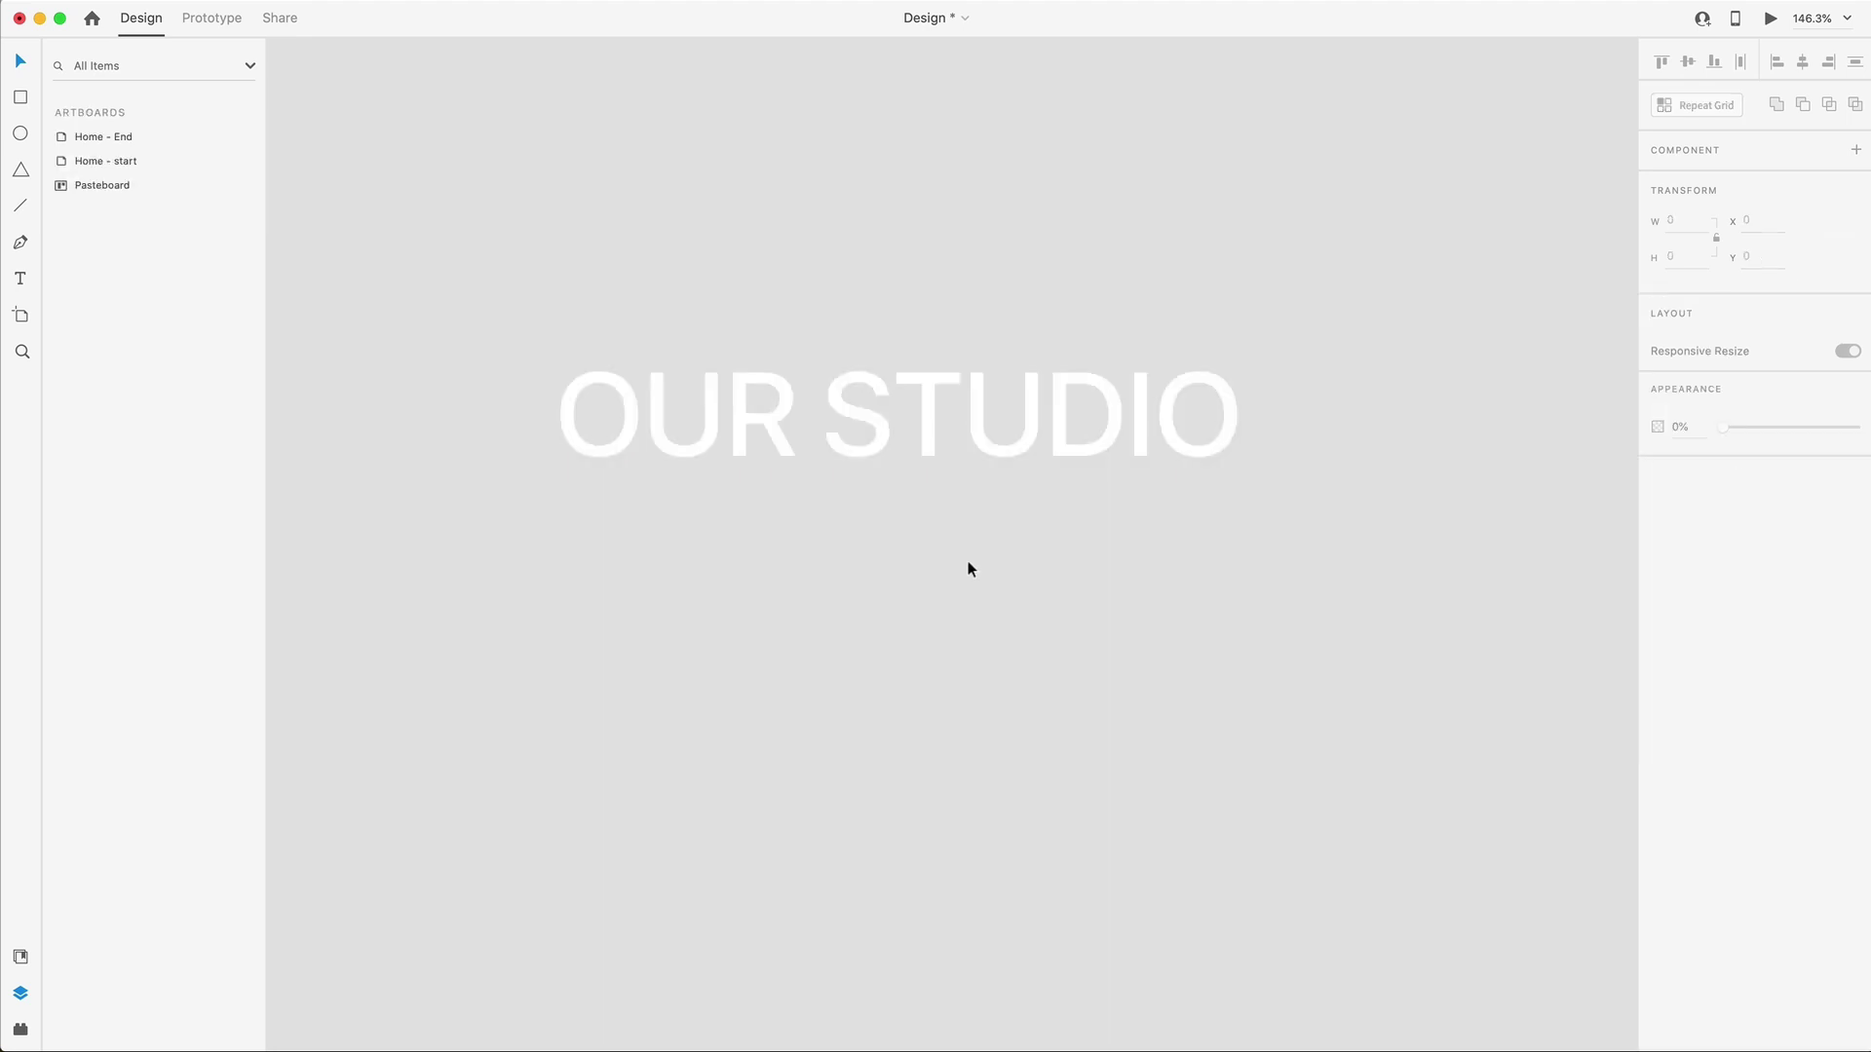
Switch the instance to Hover State and change its Black Text Mask text to Our Studio.
{"action": "left_click", "coordinate": [676, 405]}
{"action": "left_click", "coordinate": [1712, 206]}
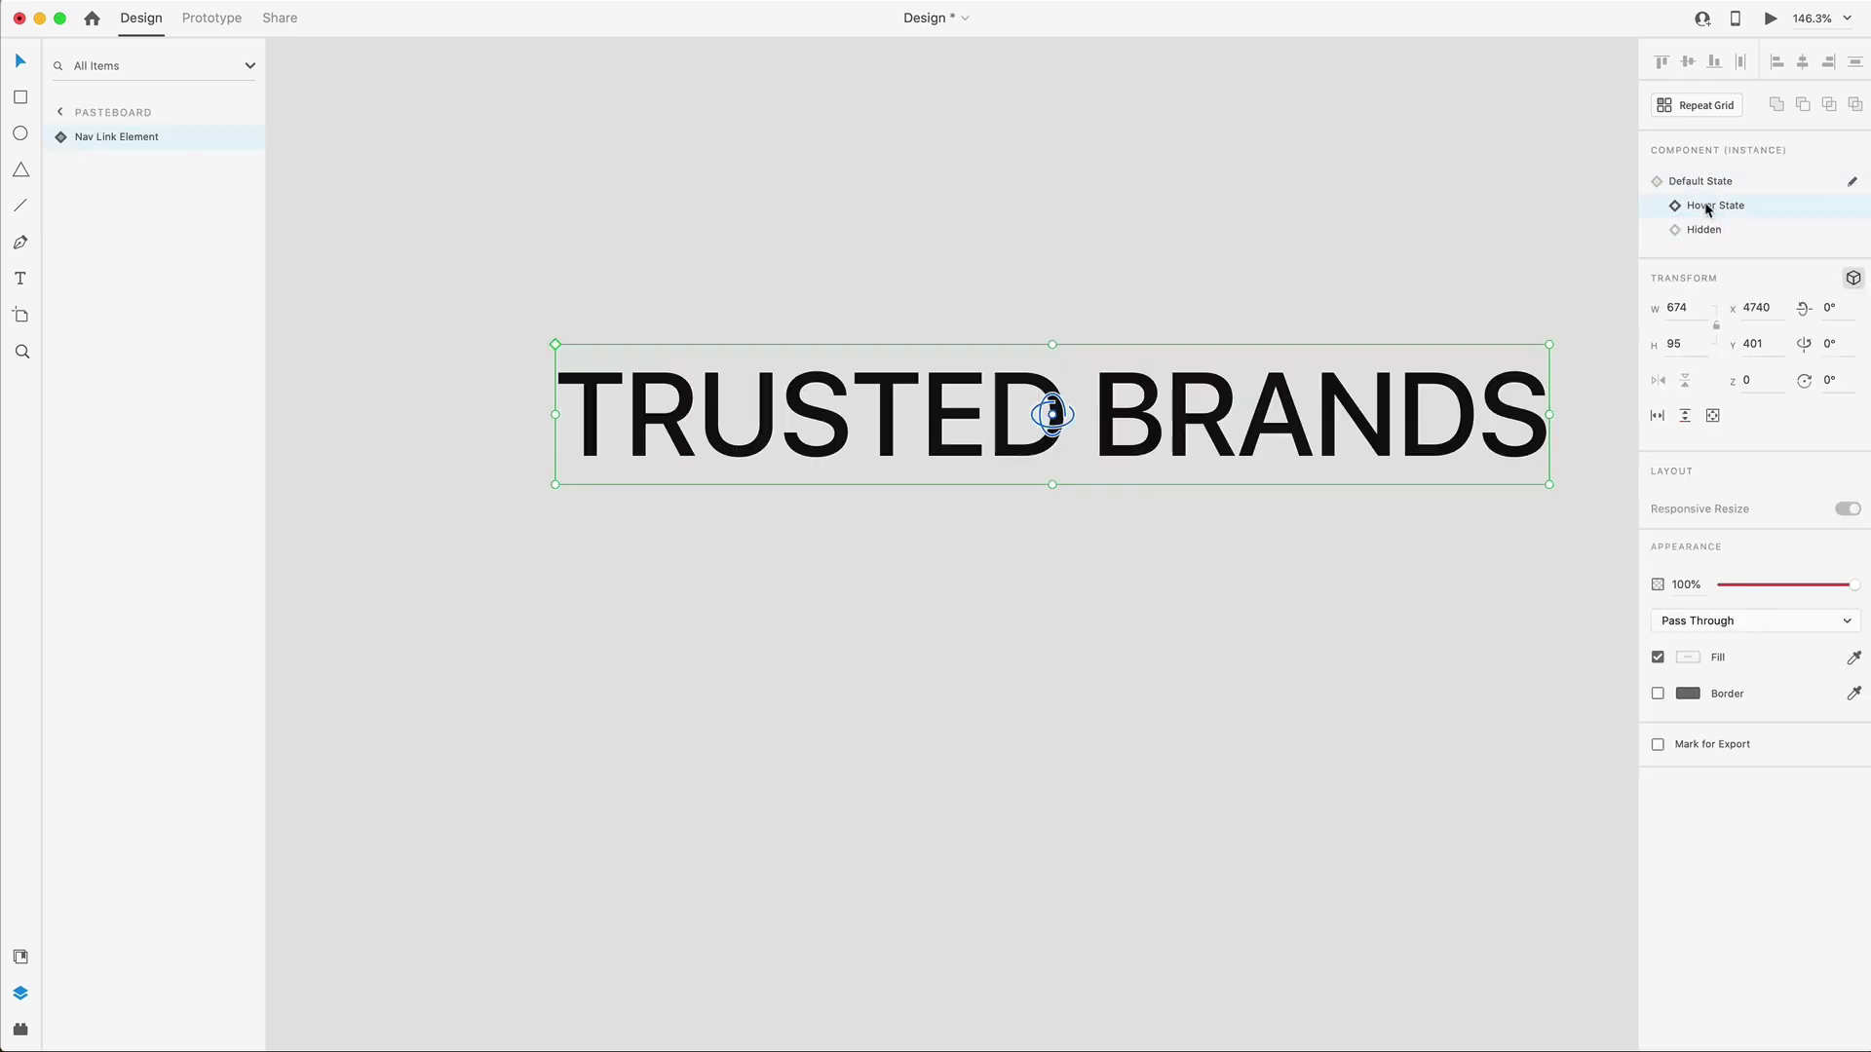
{"action": "left_click", "coordinate": [56, 137]}
{"action": "left_click", "coordinate": [78, 161]}
{"action": "left_click", "coordinate": [156, 212]}
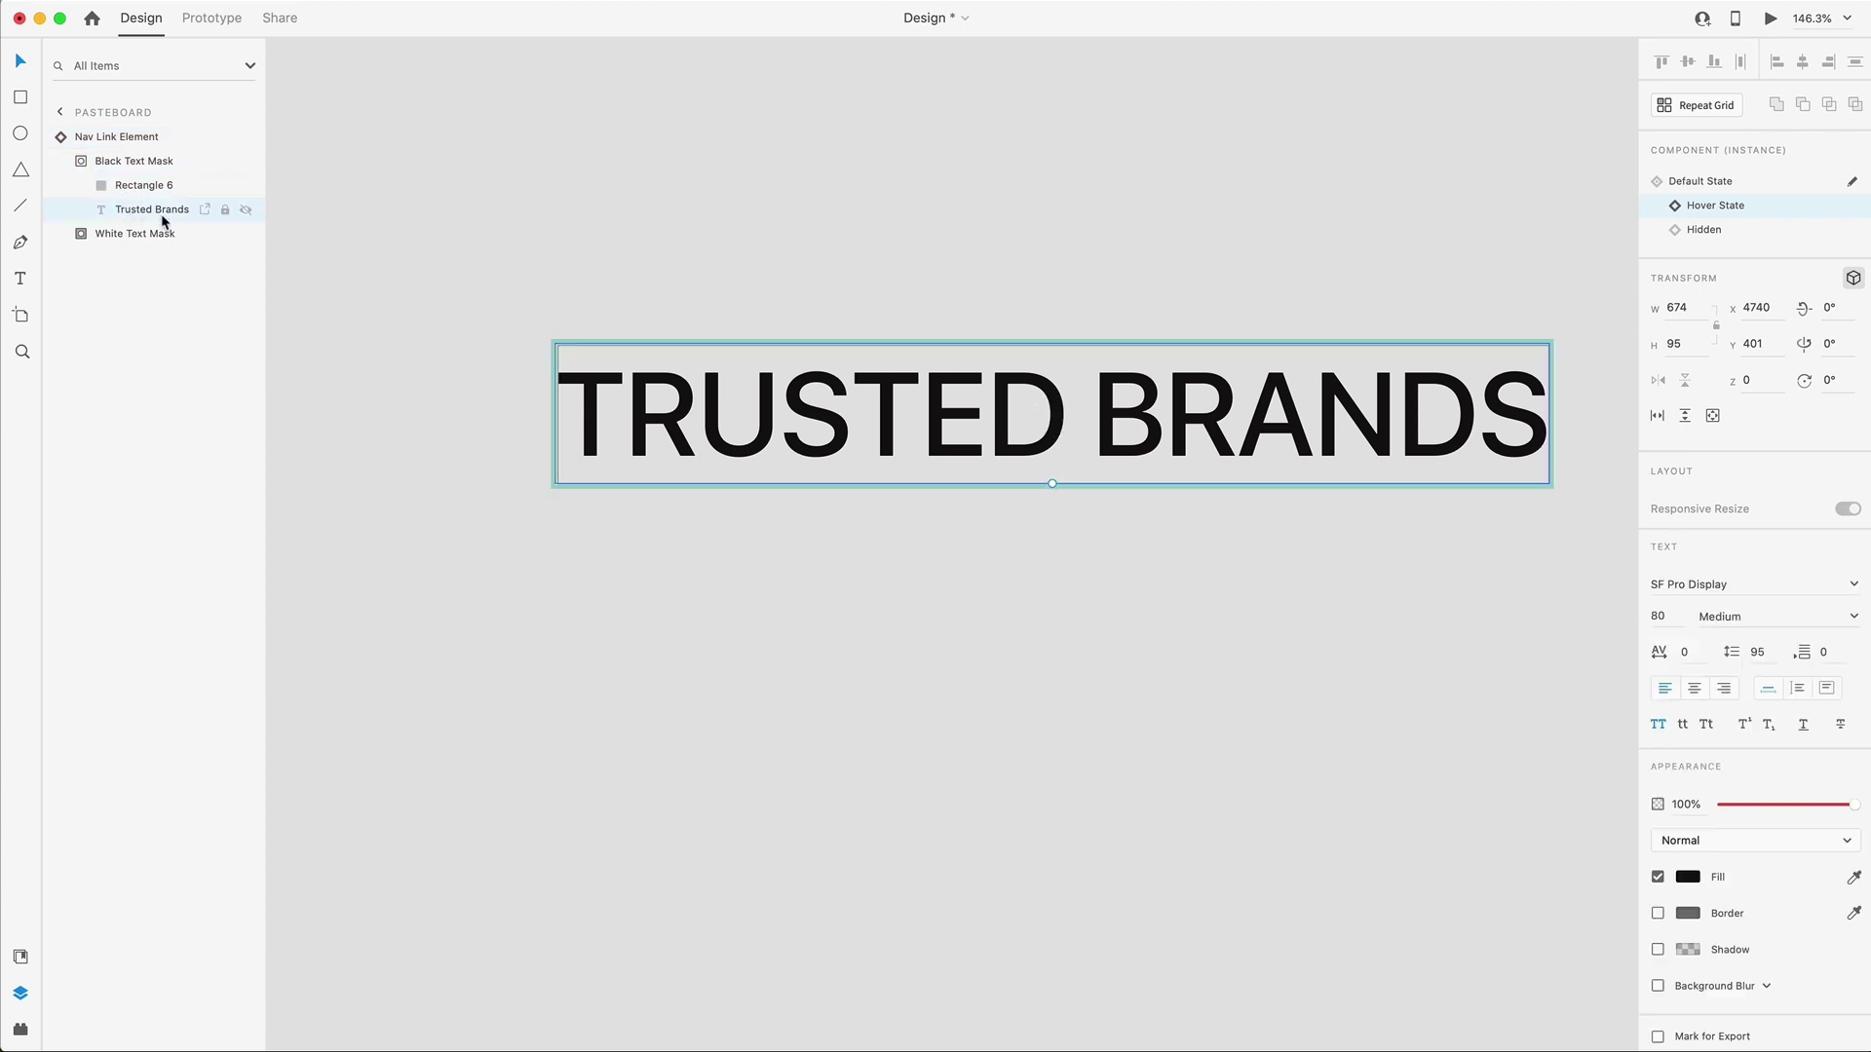
{"action": "double_click", "coordinate": [1464, 394]}
{"action": "key", "text": "super+v"}
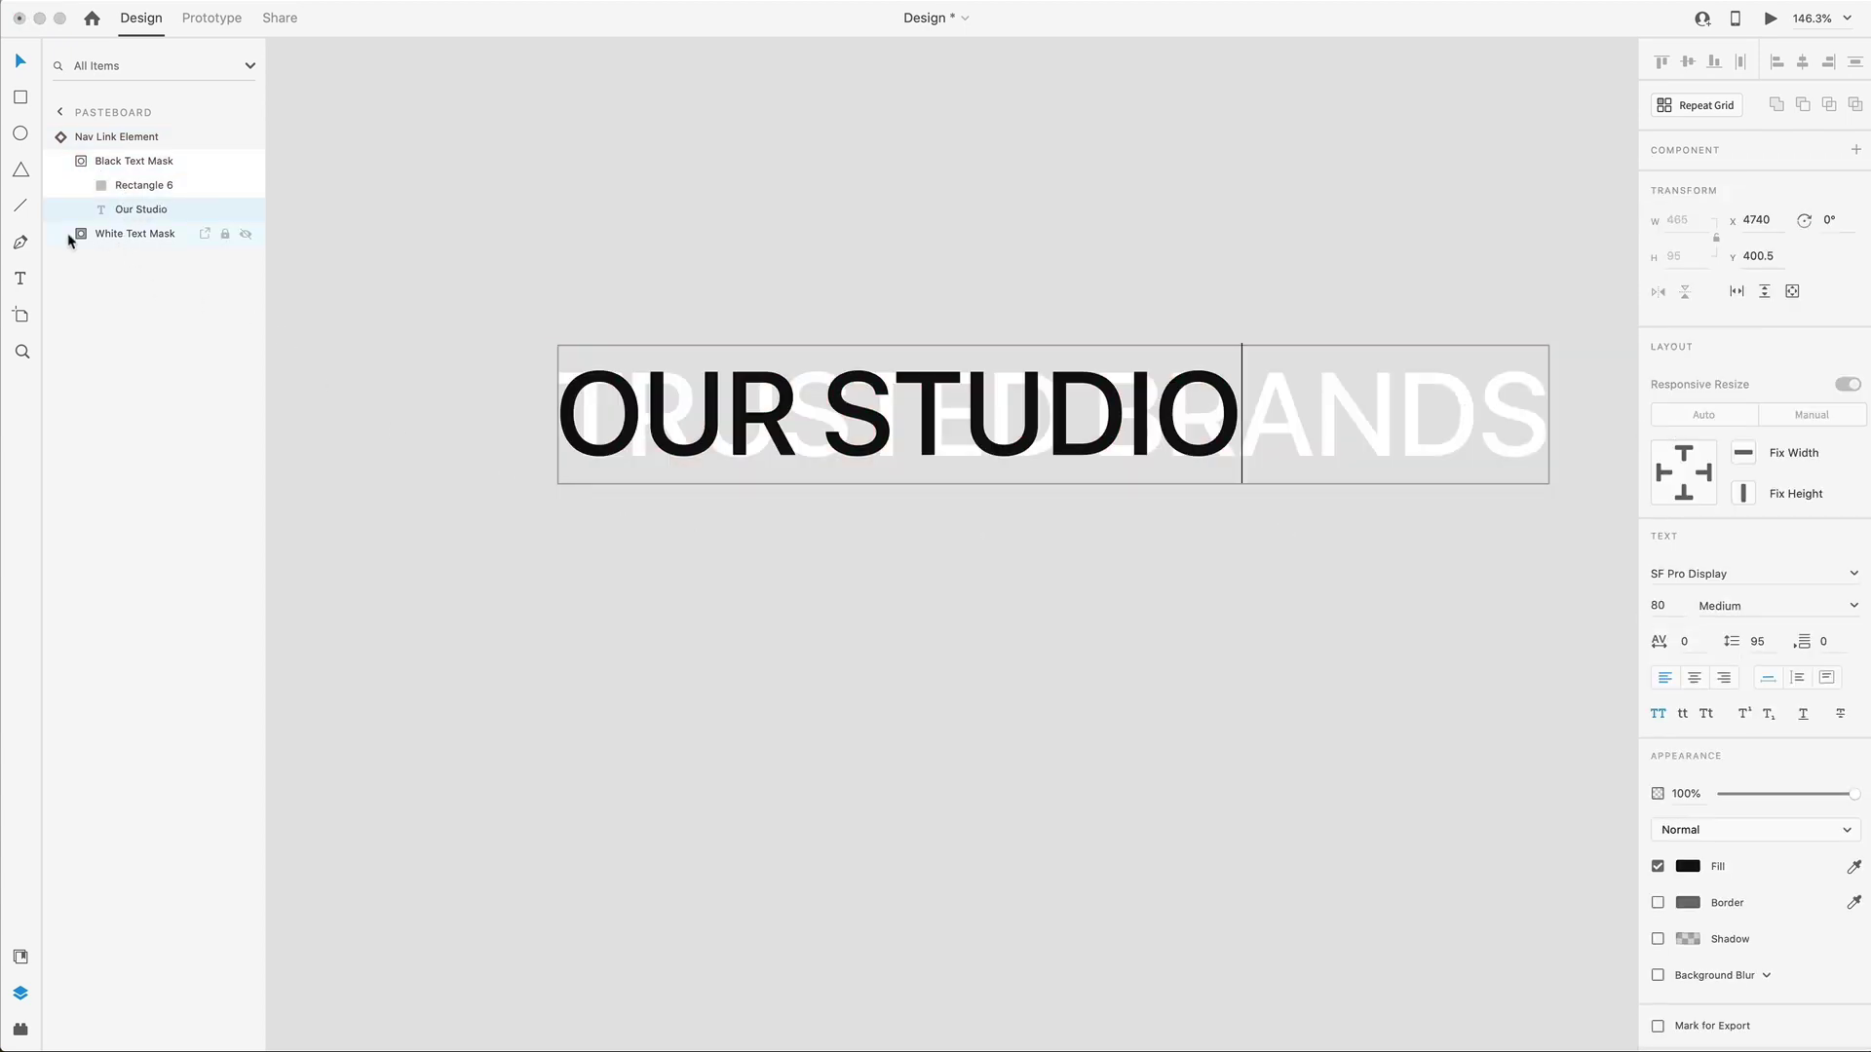
Change the White Text Mask text in the instance's Hover State to Our Studio.
{"action": "left_click", "coordinate": [127, 237]}
{"action": "left_click", "coordinate": [81, 234]}
{"action": "left_click", "coordinate": [122, 282]}
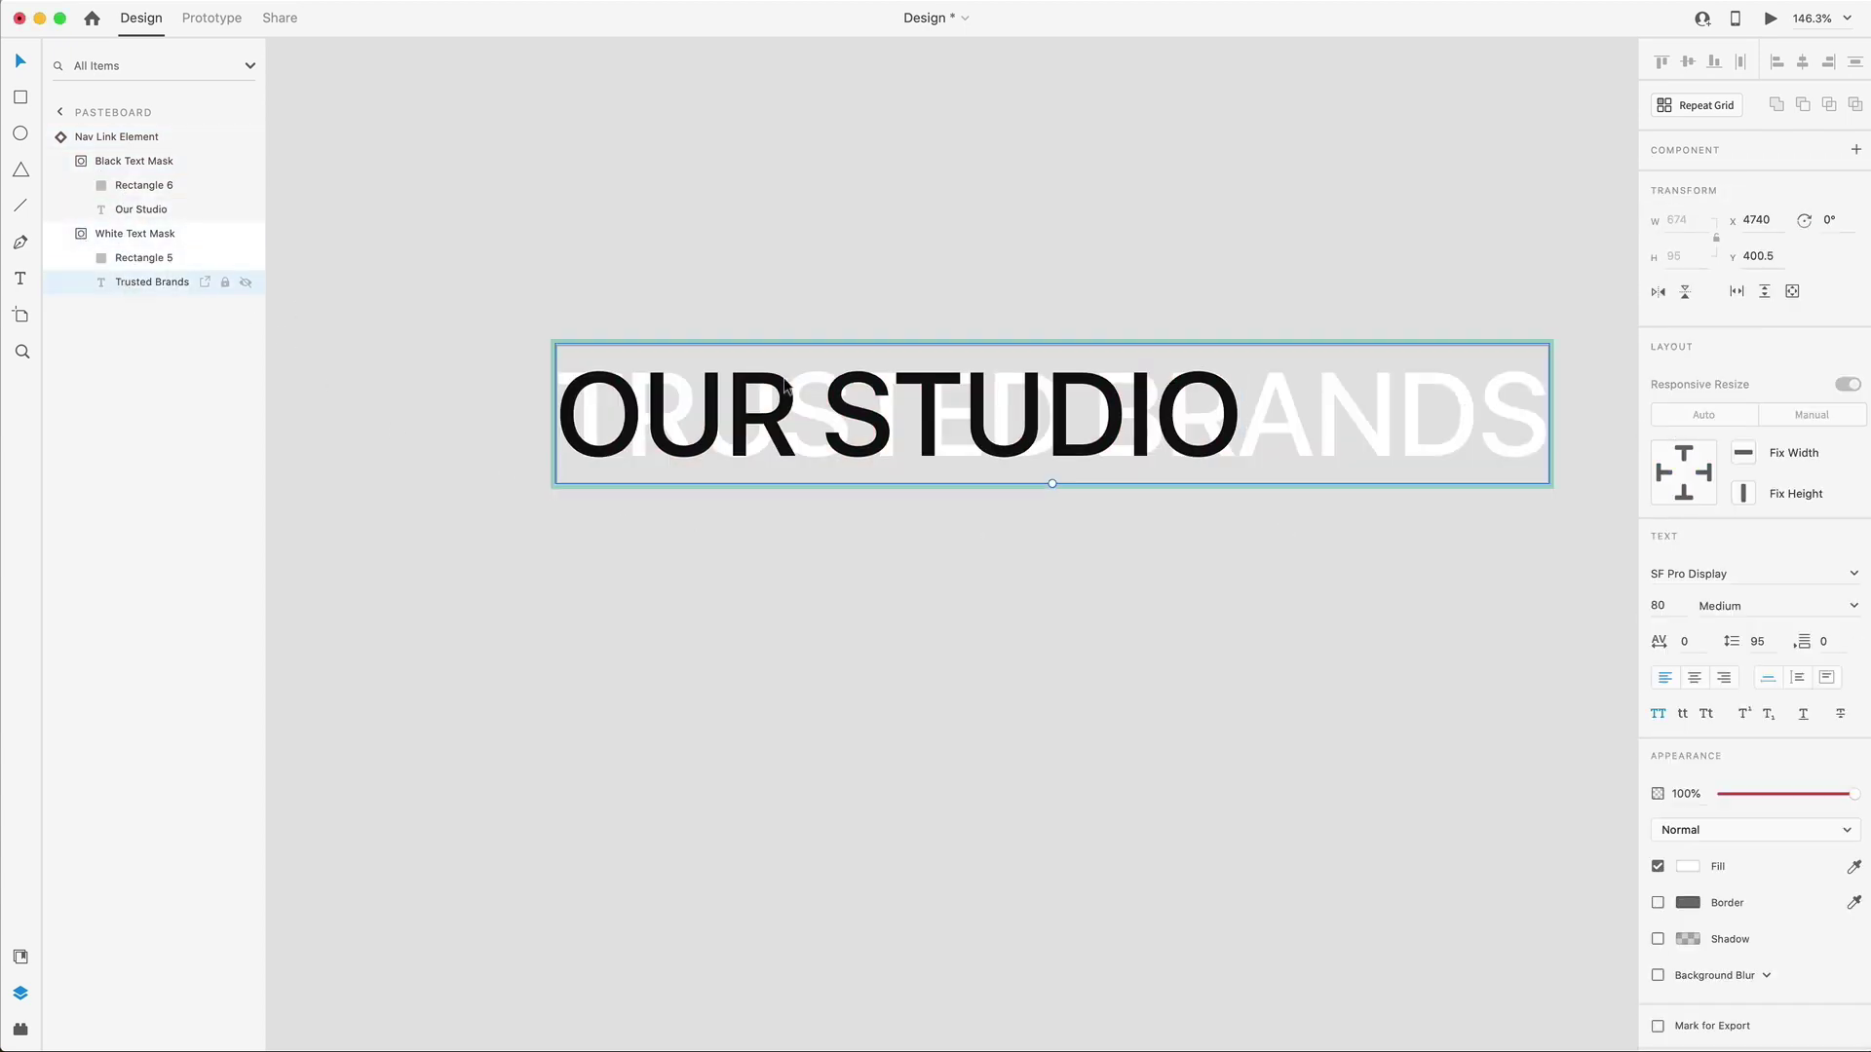
{"action": "double_click", "coordinate": [1488, 437]}
{"action": "key", "text": "super+v"}
{"action": "key", "text": "Escape"}
{"action": "key", "text": "Escape"}
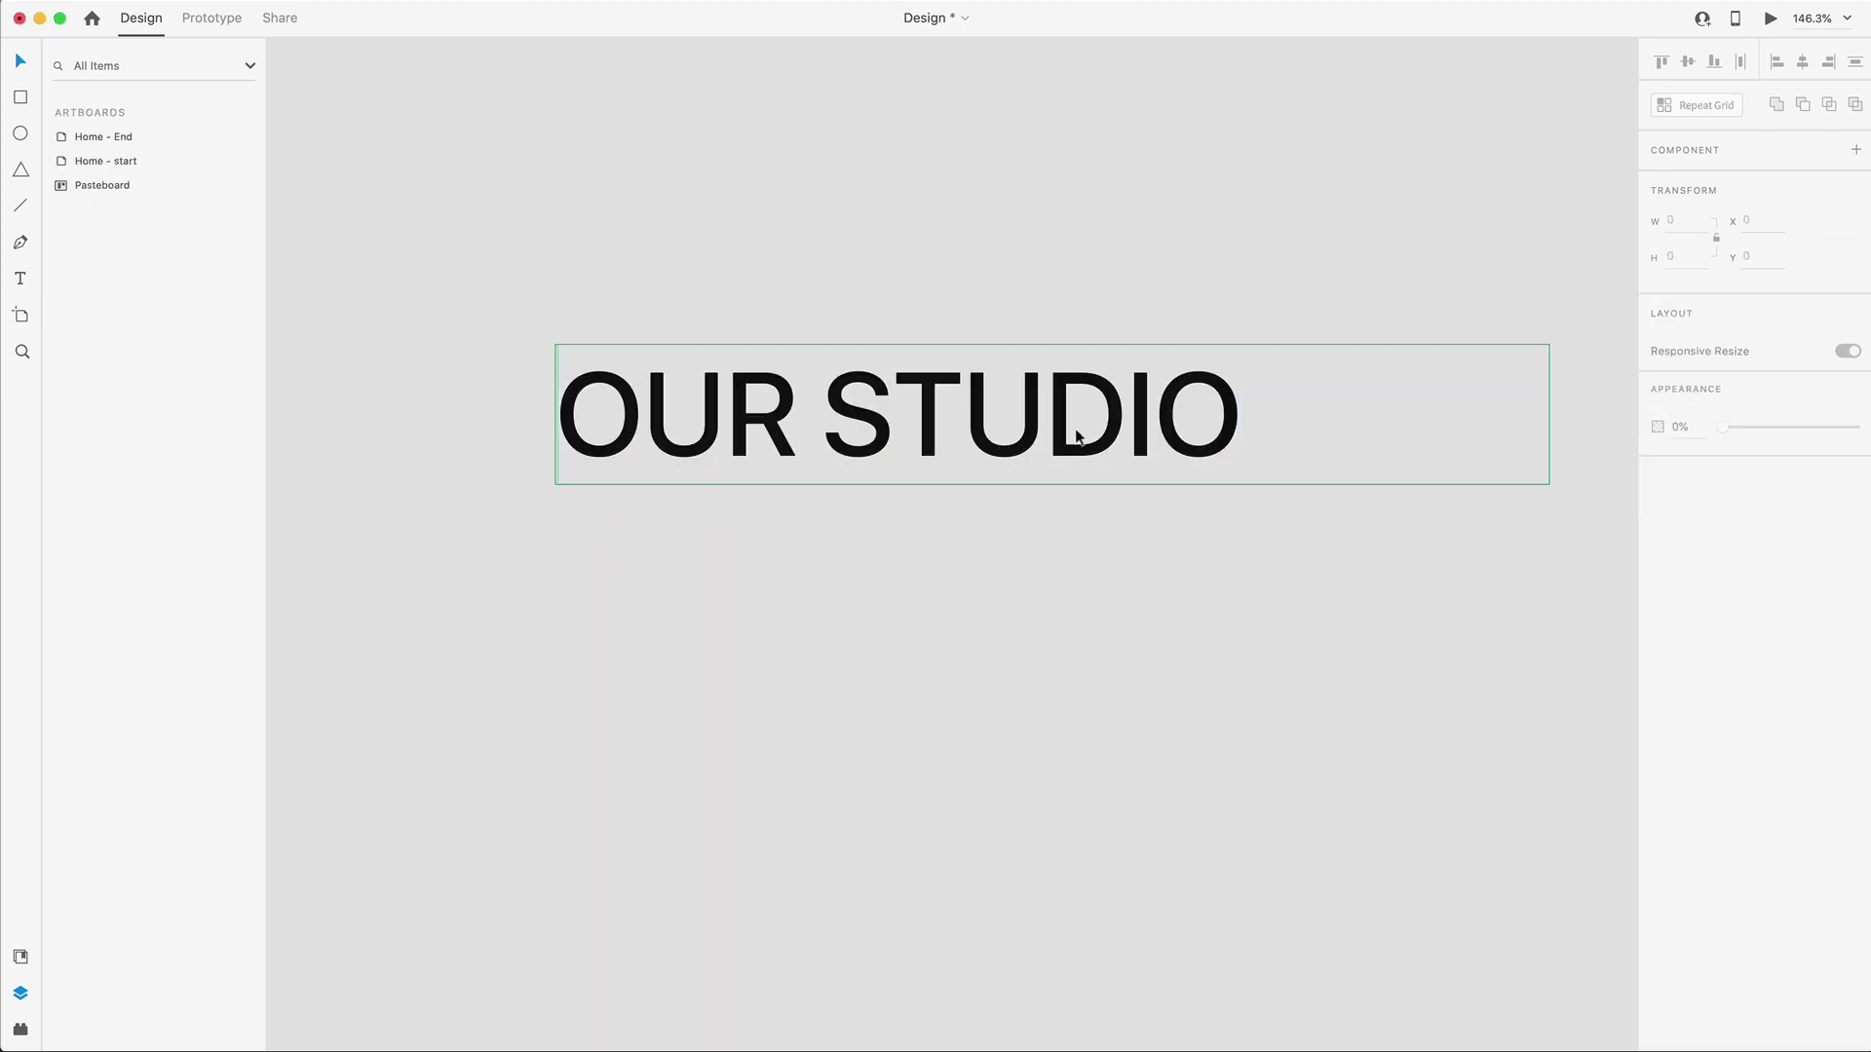
Switch the instance to the Hidden state and change its Black Text Mask text to Our Studio.
{"action": "left_click", "coordinate": [1078, 436]}
{"action": "left_click", "coordinate": [1700, 230]}
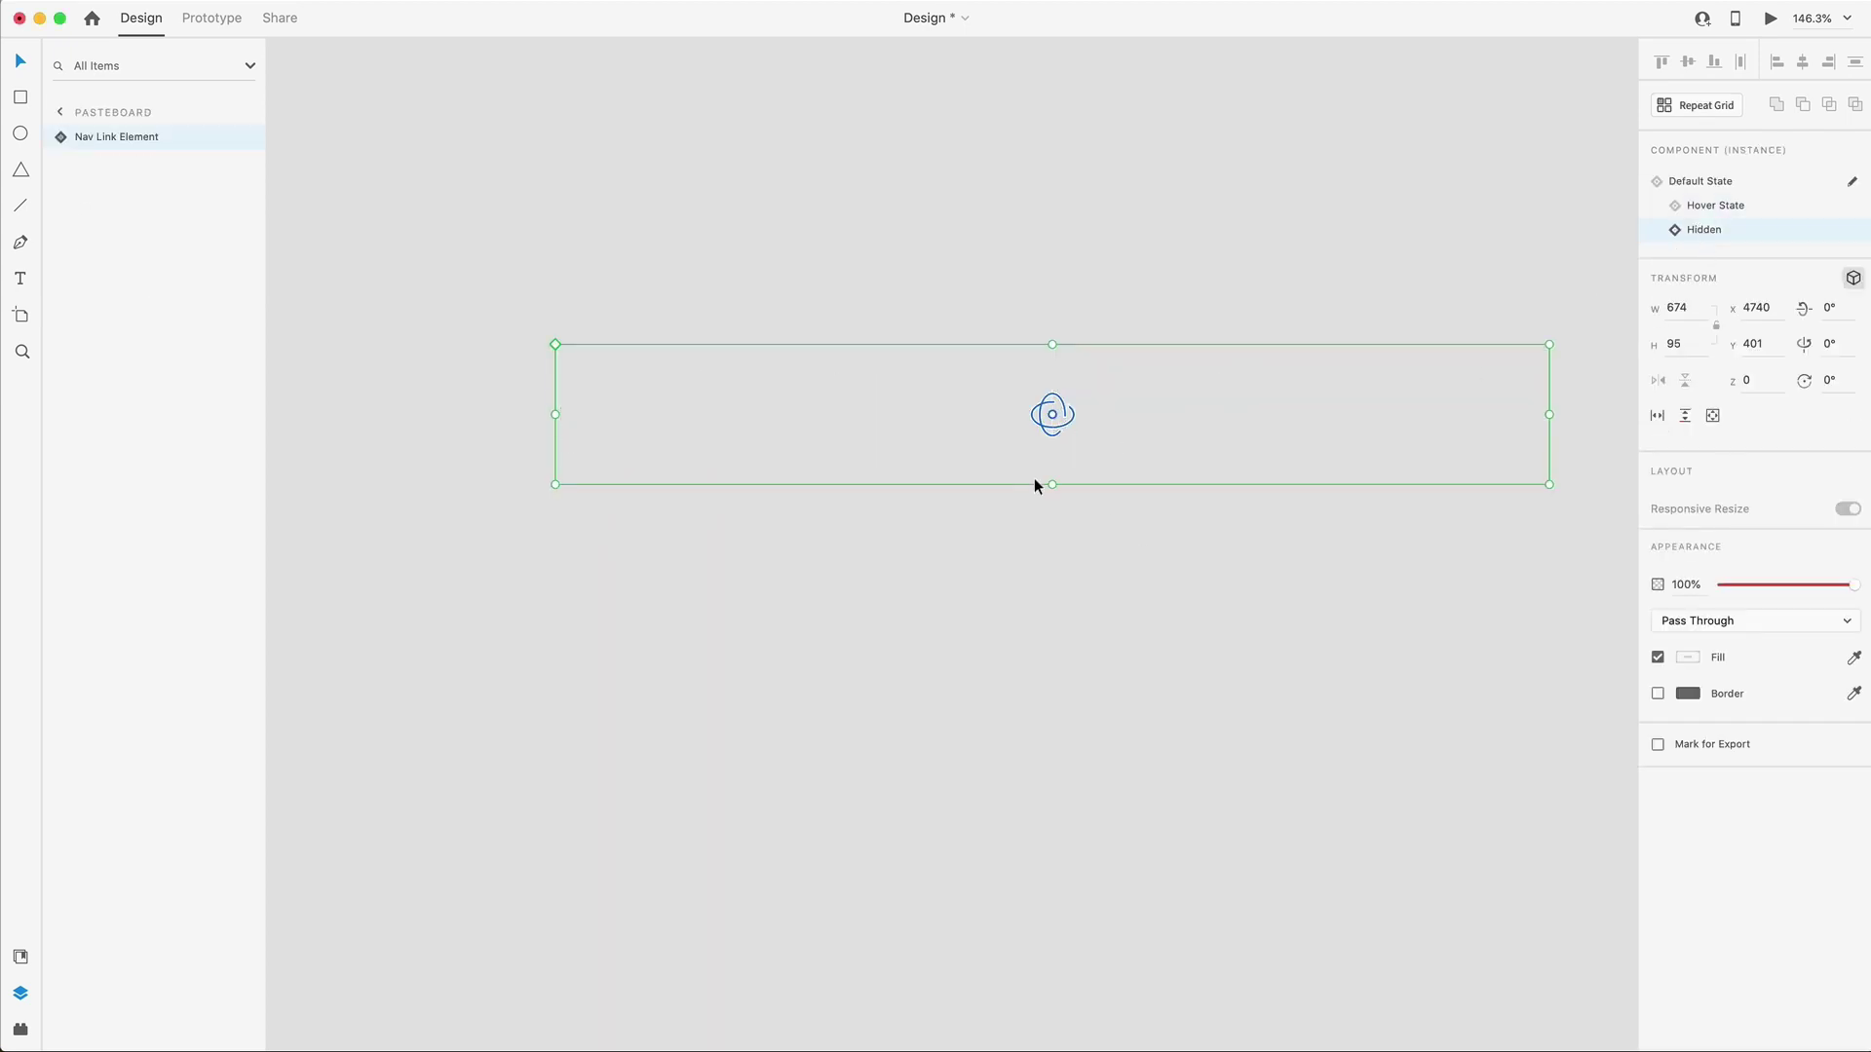
{"action": "left_click", "coordinate": [60, 138]}
{"action": "left_click", "coordinate": [81, 164]}
{"action": "left_click", "coordinate": [117, 210]}
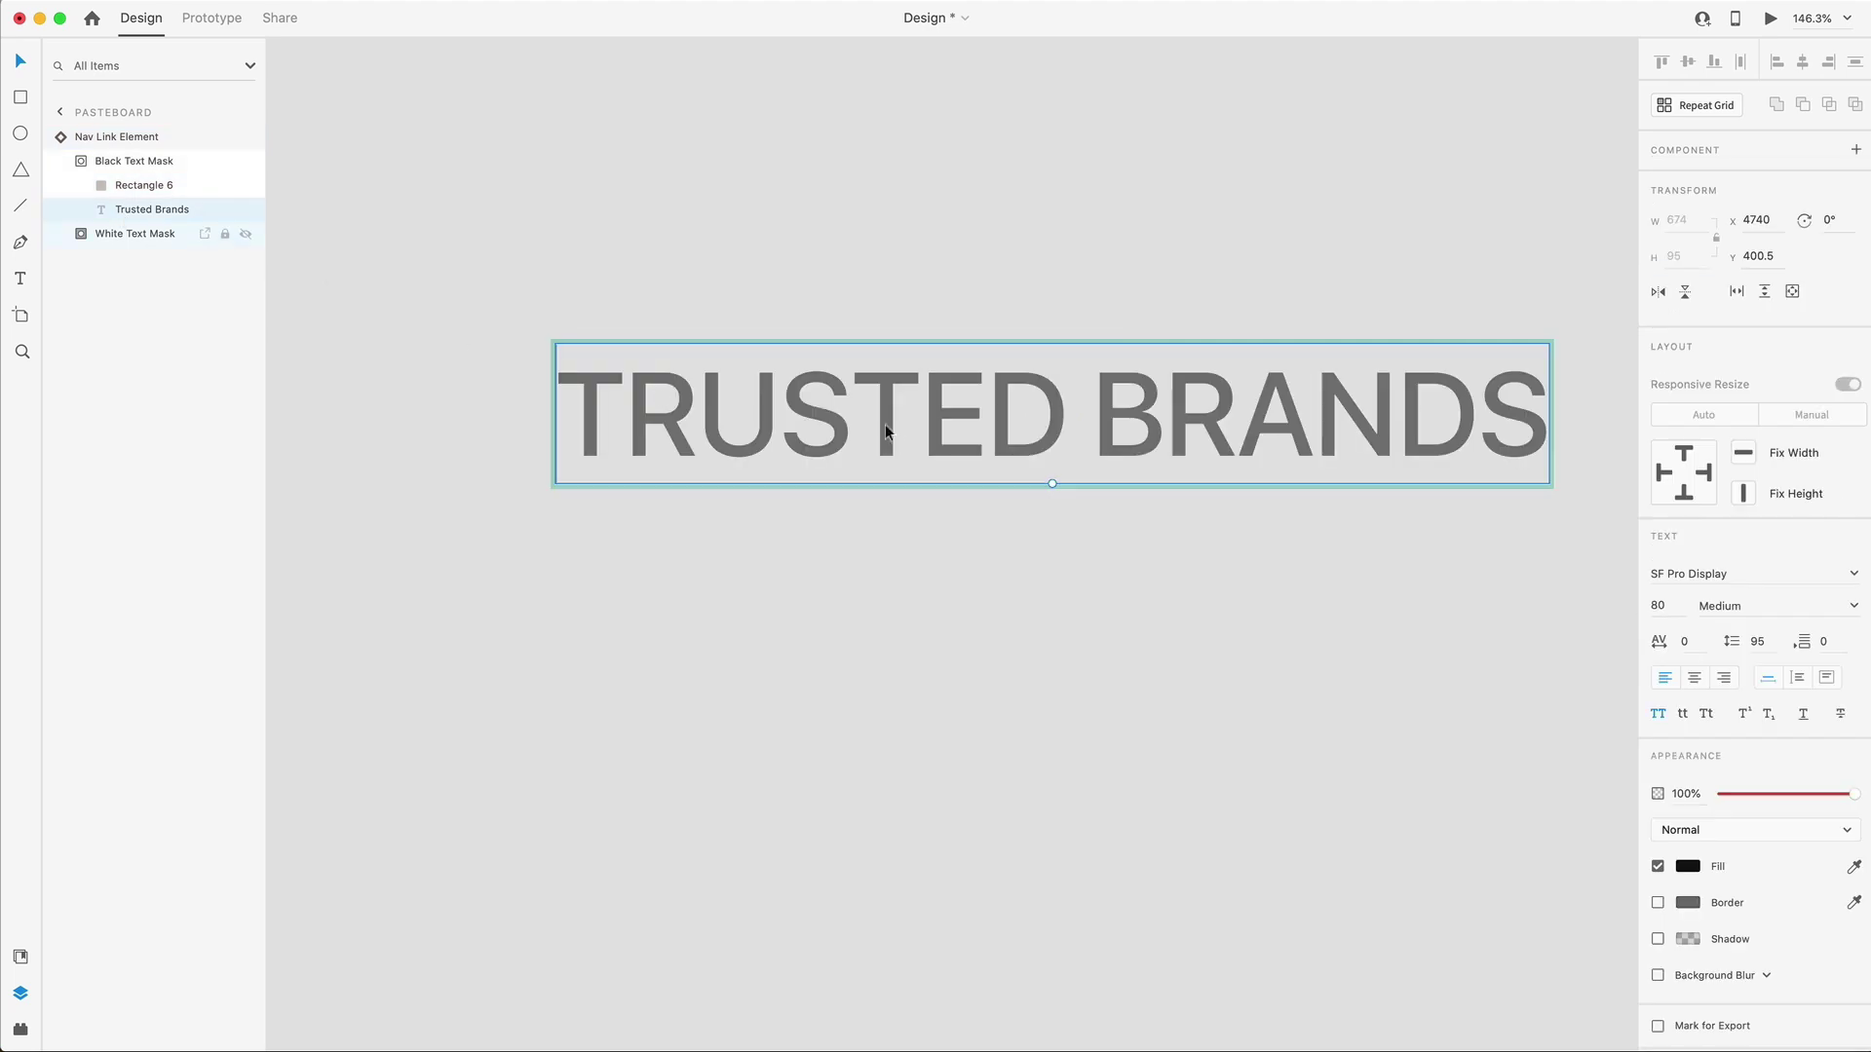
{"action": "double_click", "coordinate": [884, 424]}
{"action": "key", "text": "super+v"}
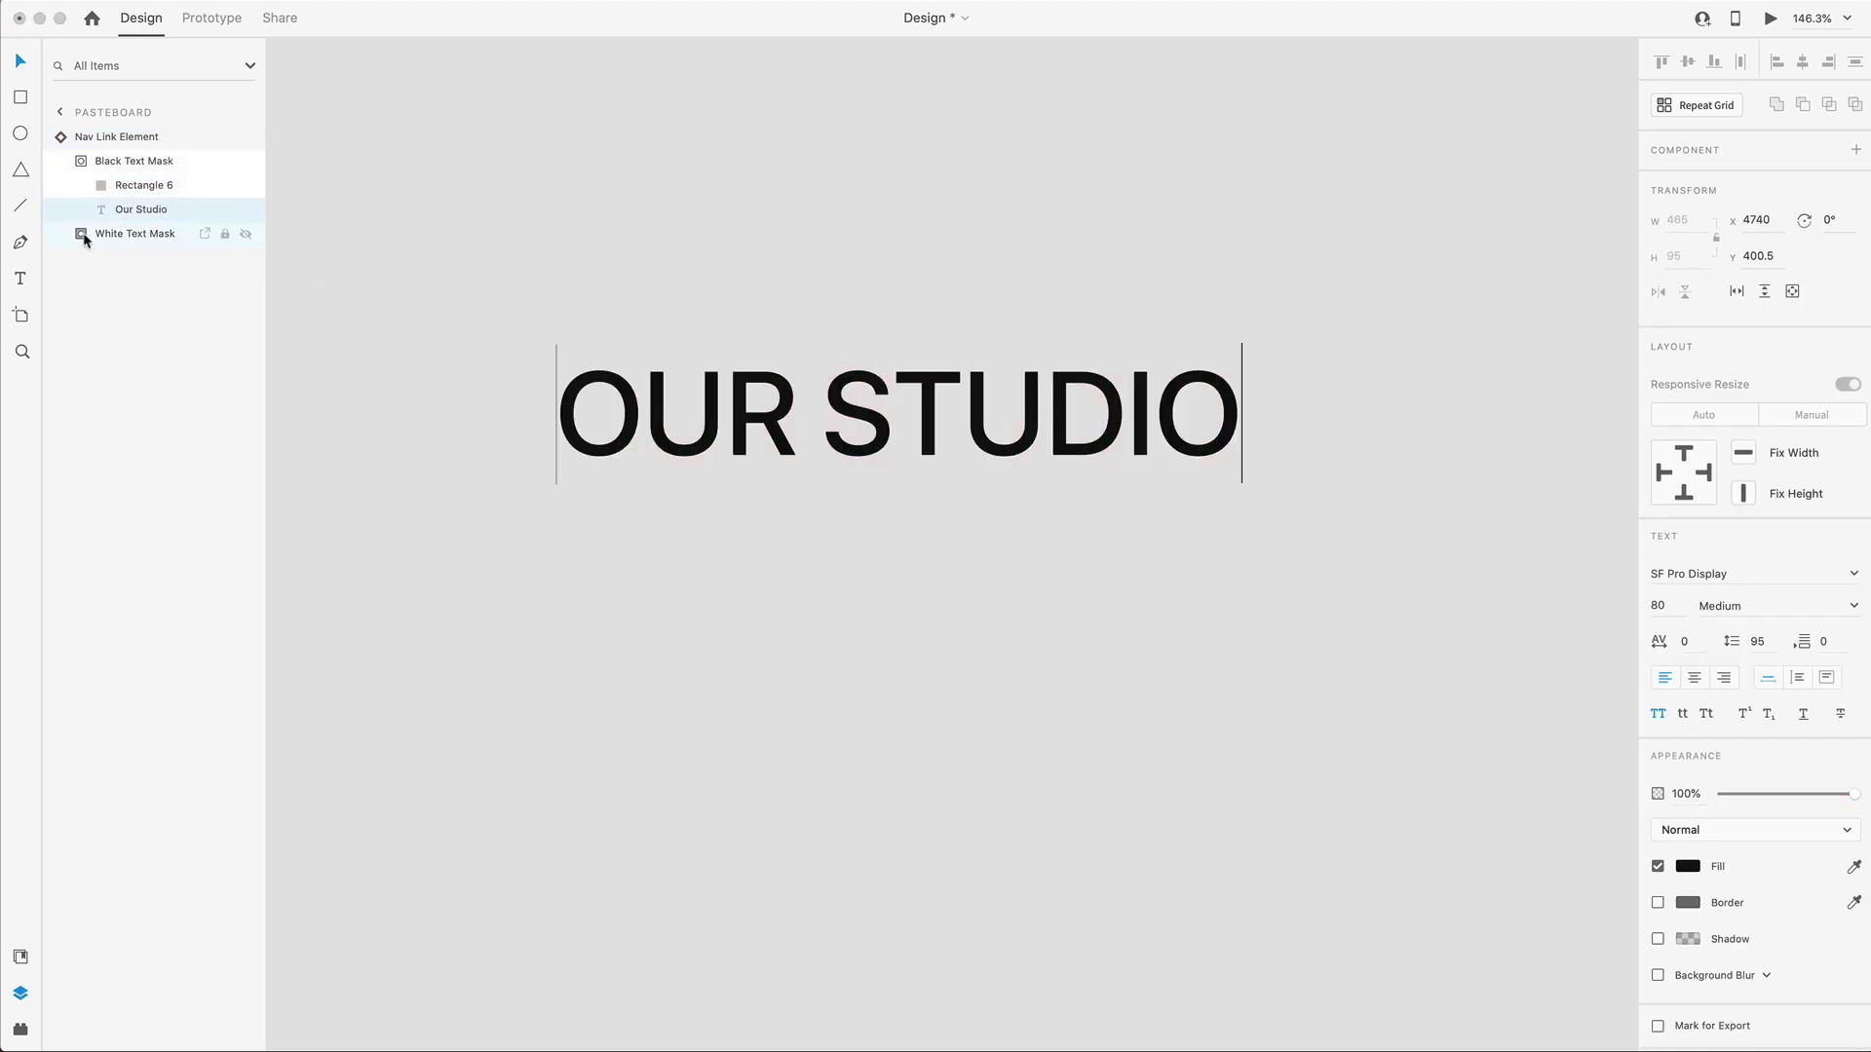
Change the White Text Mask text in the instance's Hidden state to Our Studio.
{"action": "left_click", "coordinate": [81, 234]}
{"action": "left_click", "coordinate": [124, 282]}
{"action": "double_click", "coordinate": [1079, 511]}
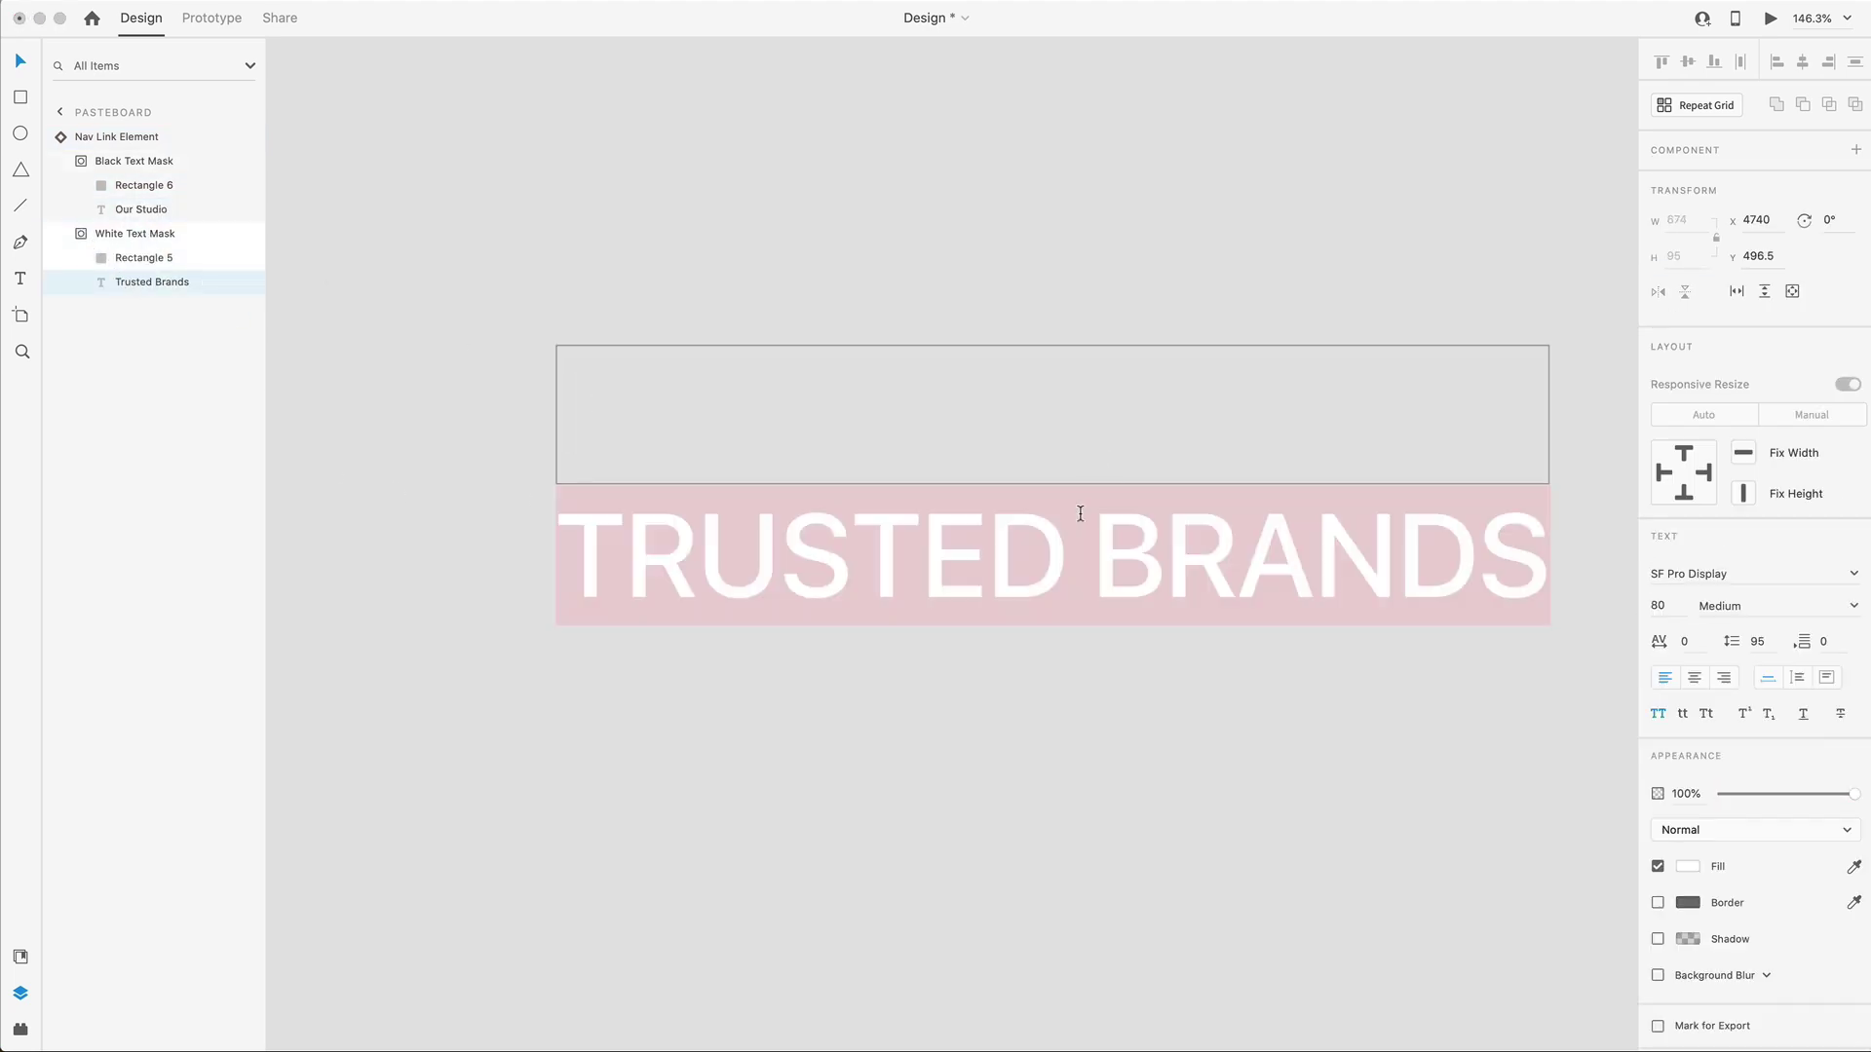
{"action": "key", "text": "super+v"}
{"action": "key", "text": "Escape"}
{"action": "left_click", "coordinate": [1263, 839]}
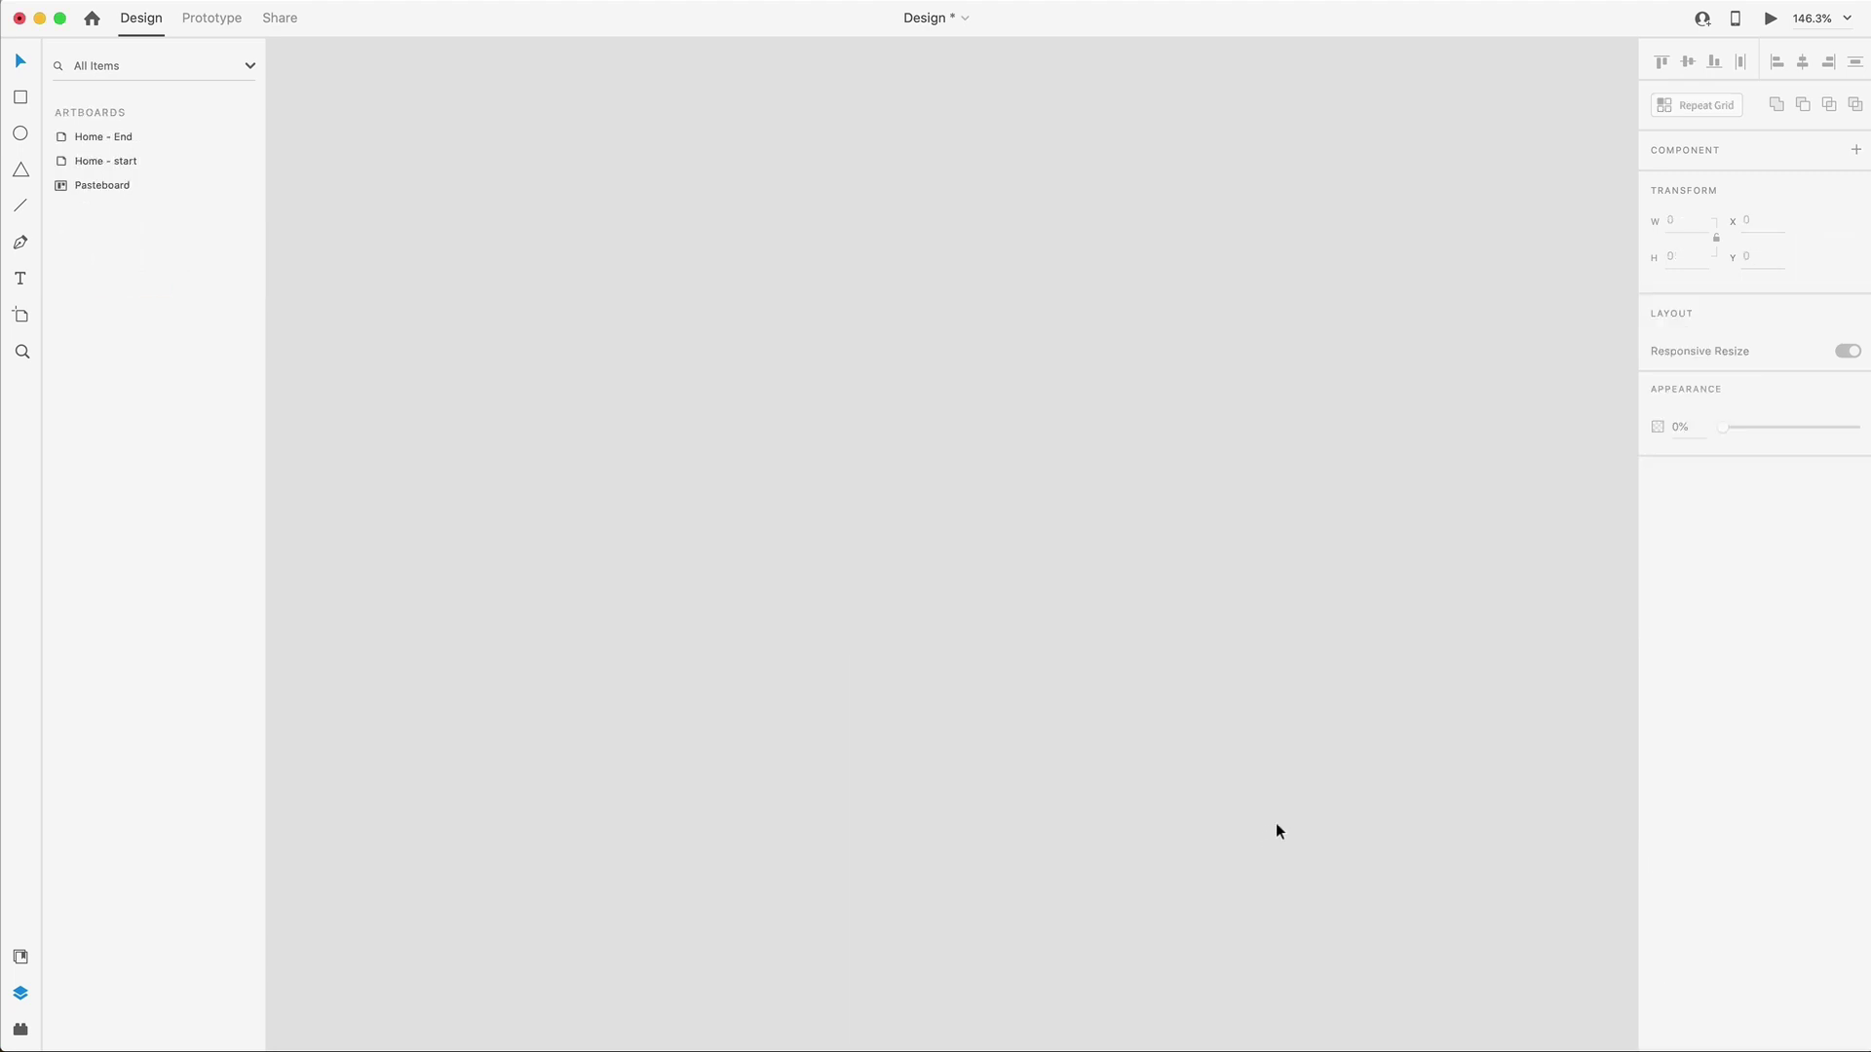
Return the Our Studio instance to its Default State and place it in the Home - End menu, deleting the text it replaces.
{"action": "left_click", "coordinate": [979, 341]}
{"action": "left_click", "coordinate": [1698, 182]}
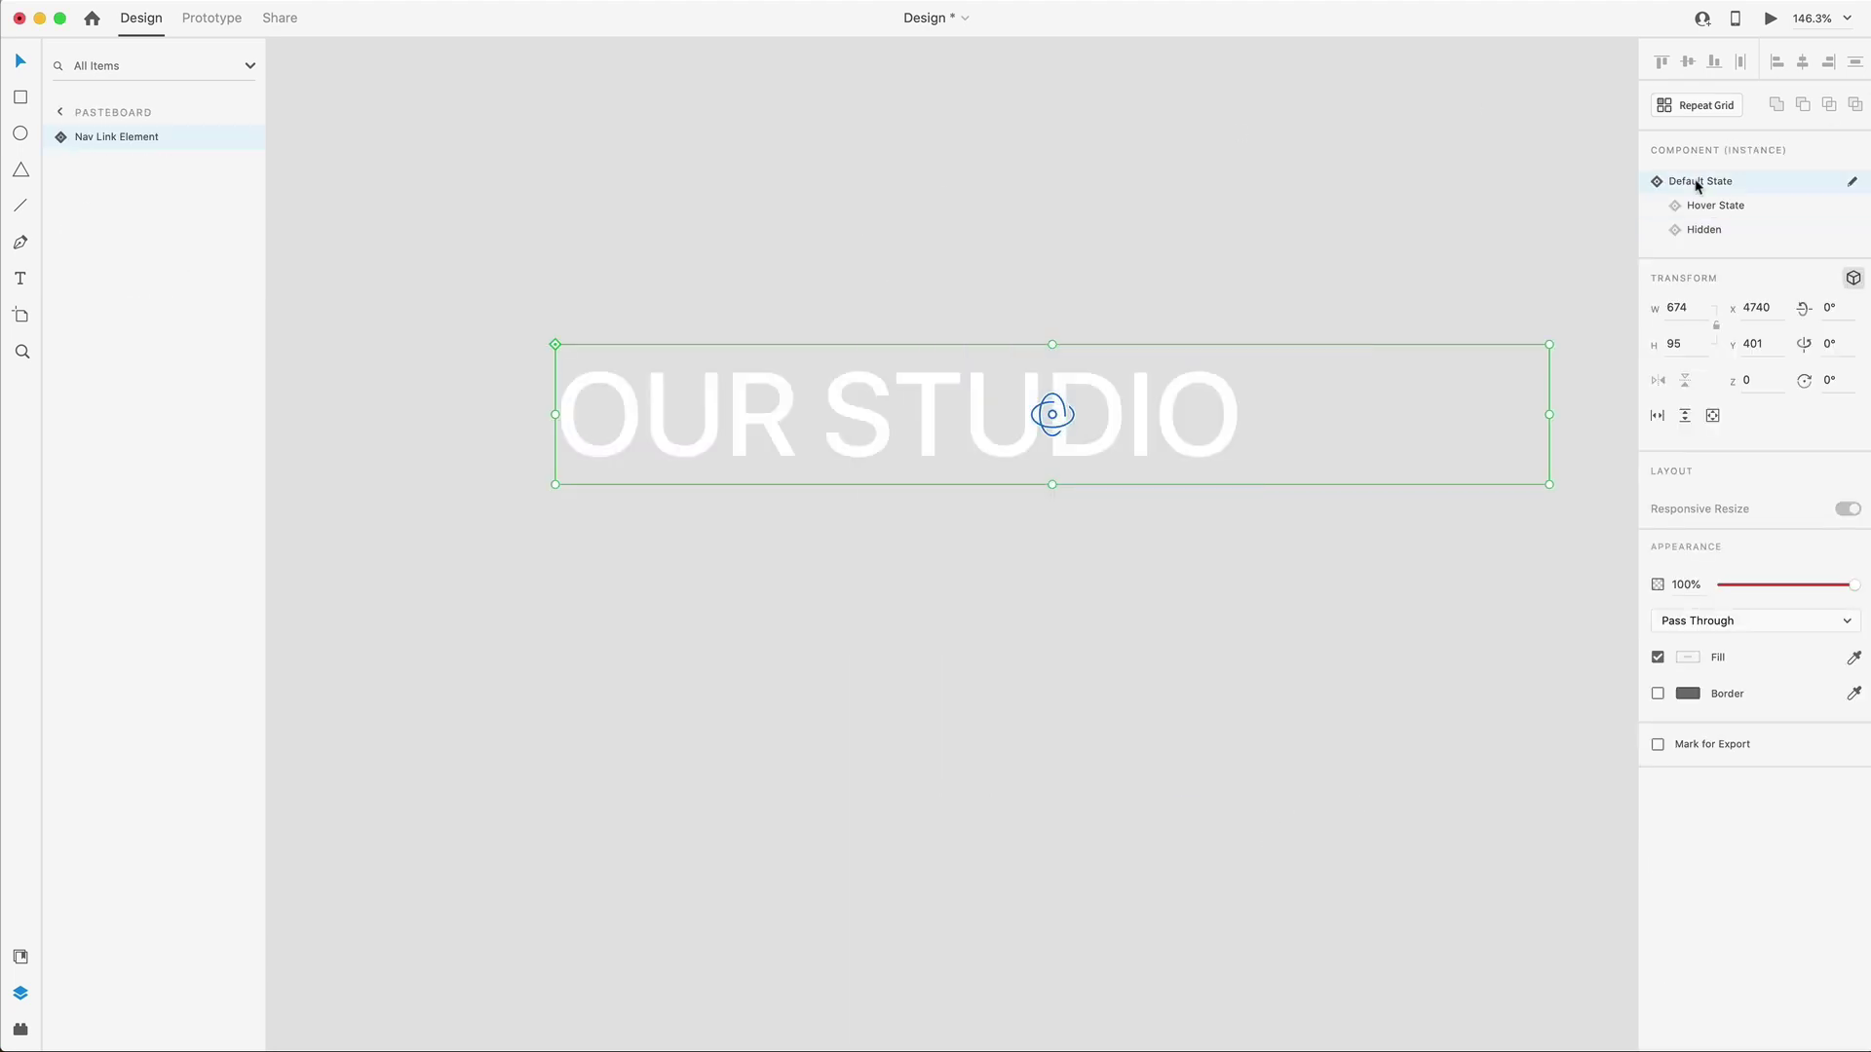
{"action": "left_click", "coordinate": [1265, 184]}
{"action": "scroll", "coordinate": [1093, 363], "scroll_direction": "down", "scroll_amount": 5}
{"action": "scroll", "coordinate": [1053, 389], "scroll_direction": "left", "scroll_amount": 7}
{"action": "left_click_drag", "start_coordinate": [1099, 377], "coordinate": [517, 400]}
{"action": "left_click", "coordinate": [657, 398]}
{"action": "key", "text": "Delete"}
{"action": "left_click", "coordinate": [887, 662]}
{"action": "scroll", "coordinate": [887, 663], "scroll_direction": "up", "scroll_amount": 2}
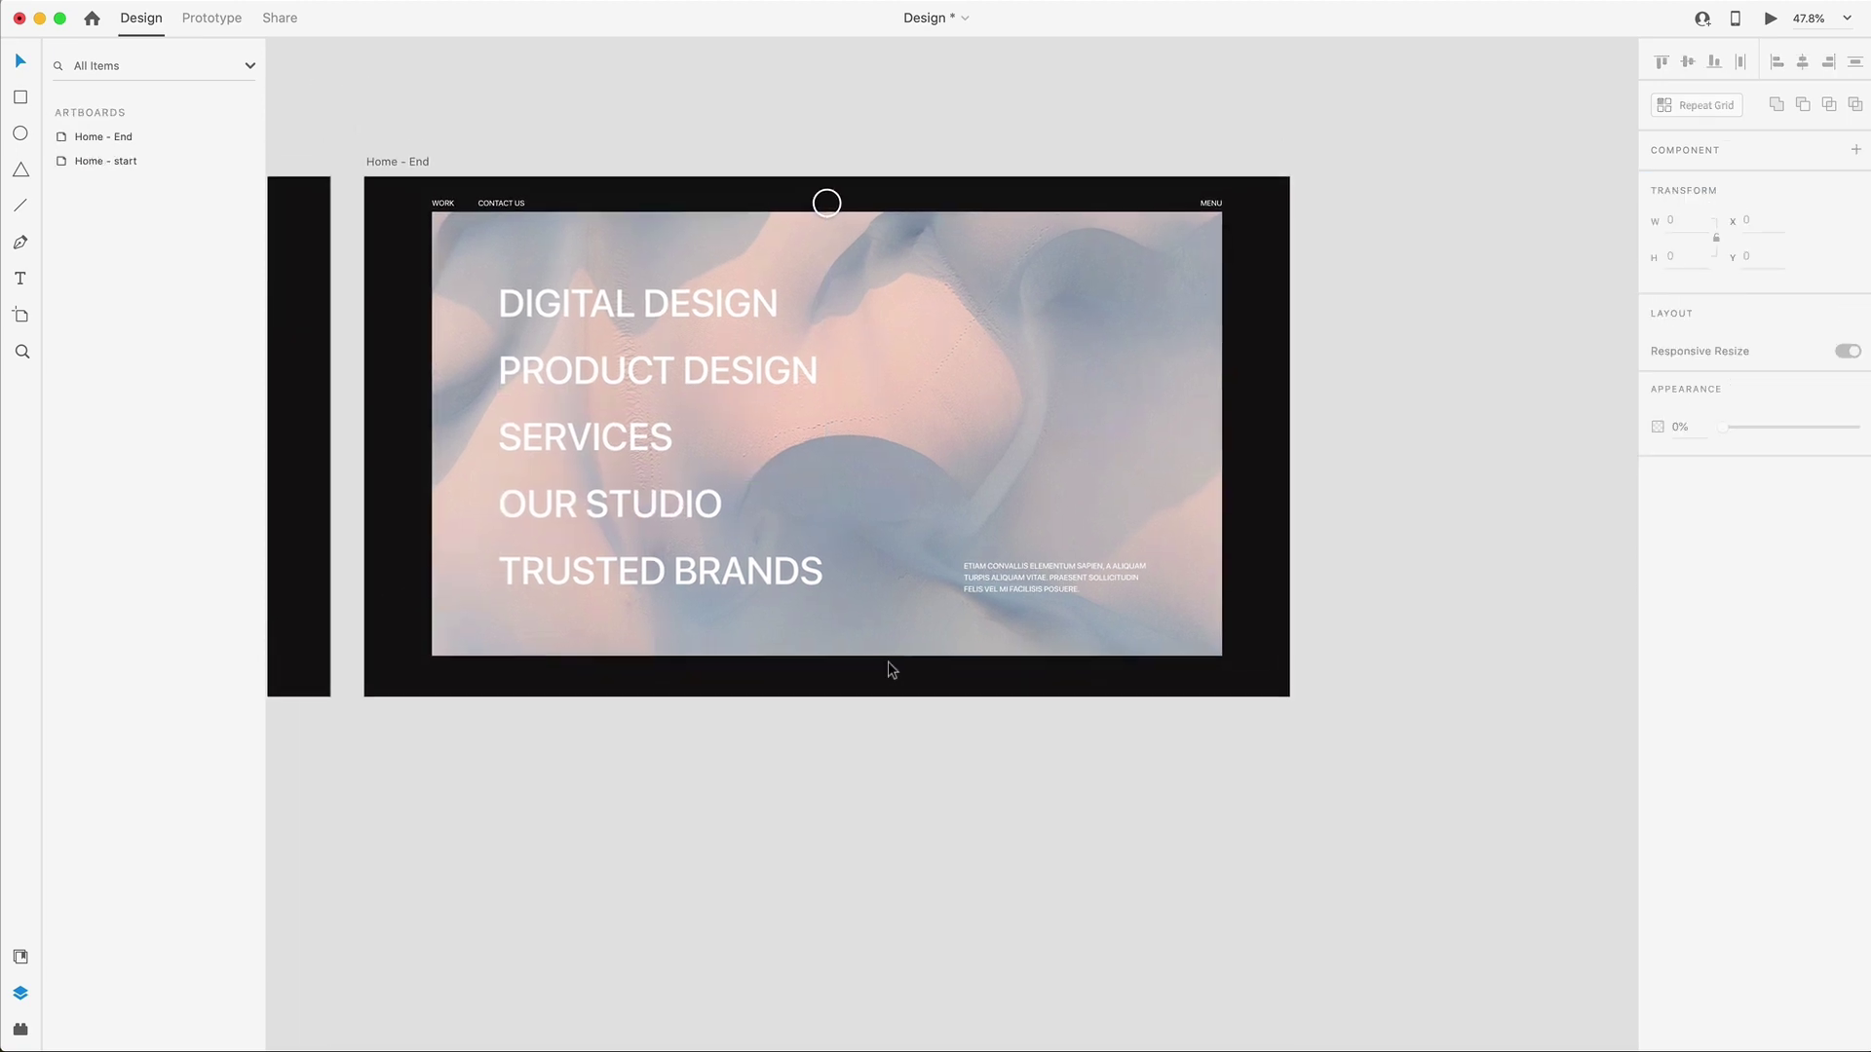
Place the Digital Design link component as the first menu link on the Home - End artboard, at X 278, Y 215.
{"action": "scroll", "coordinate": [652, 326], "scroll_direction": "up", "scroll_amount": 3}
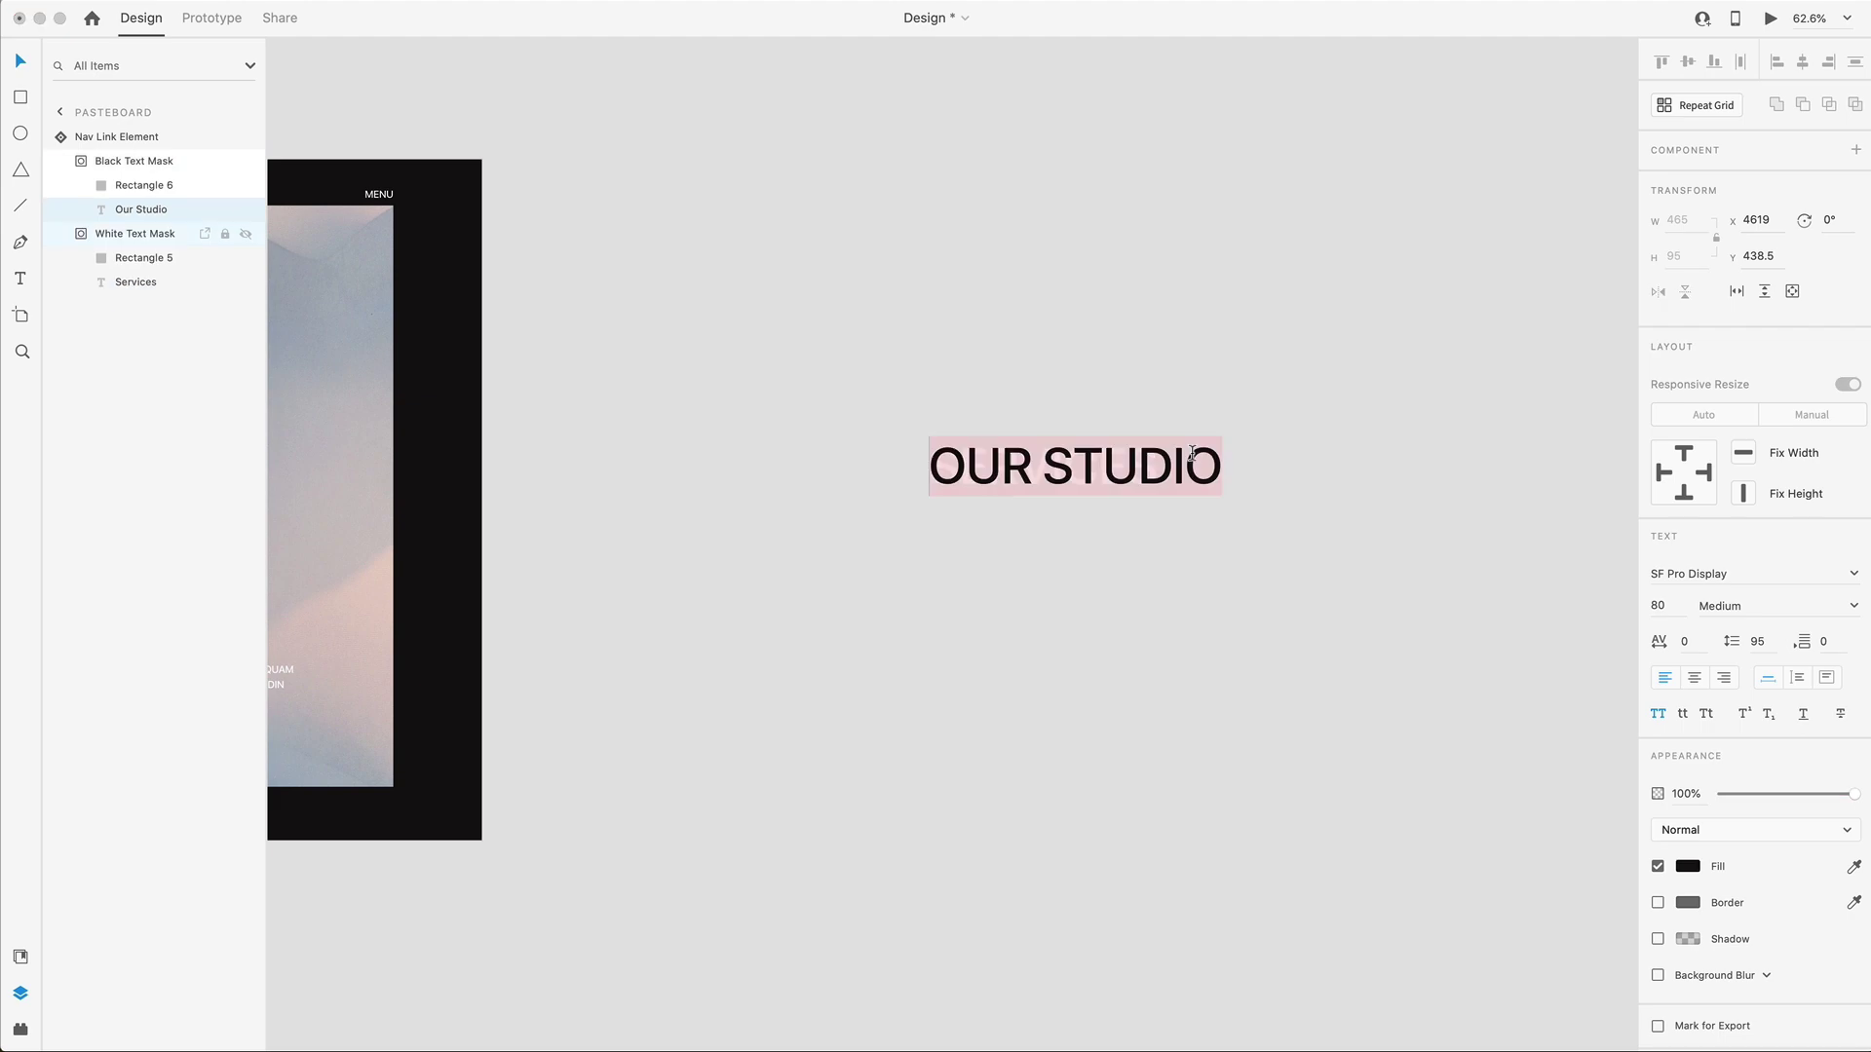
{"action": "left_click", "coordinate": [219, 280]}
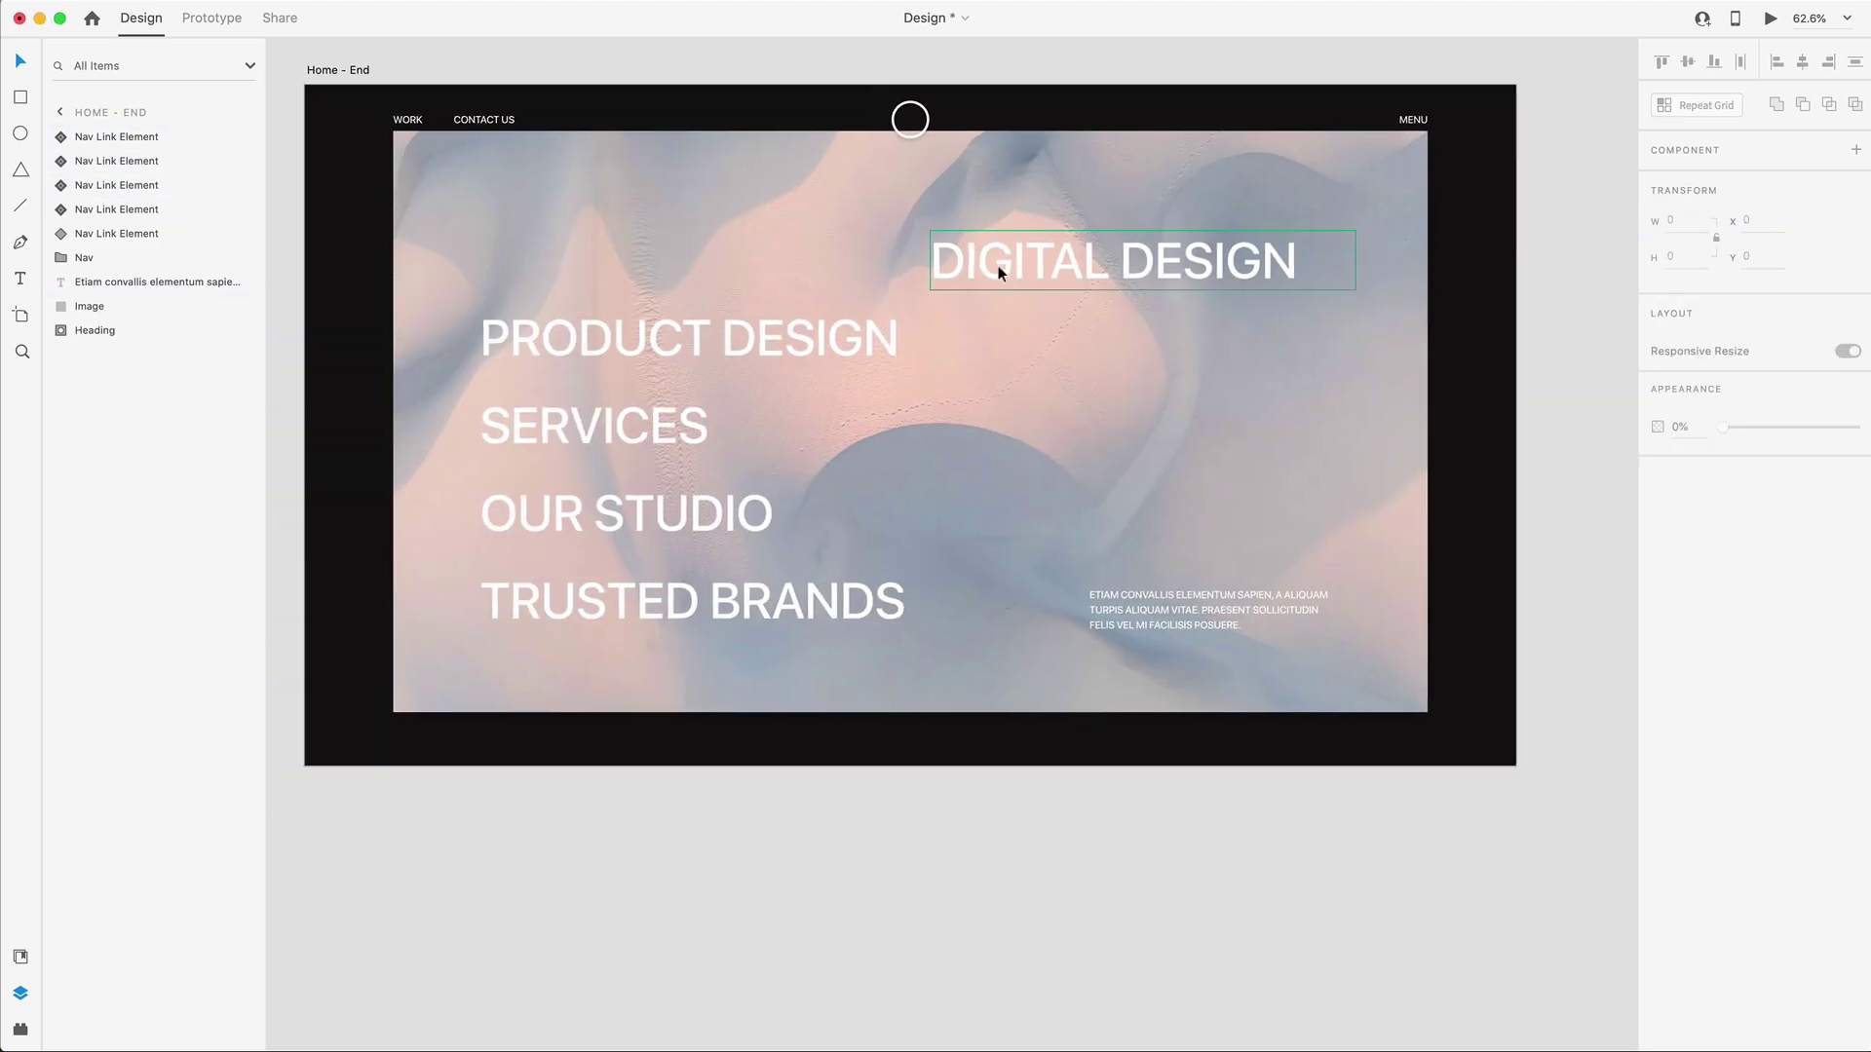
{"action": "left_click_drag", "start_coordinate": [997, 265], "coordinate": [546, 258]}
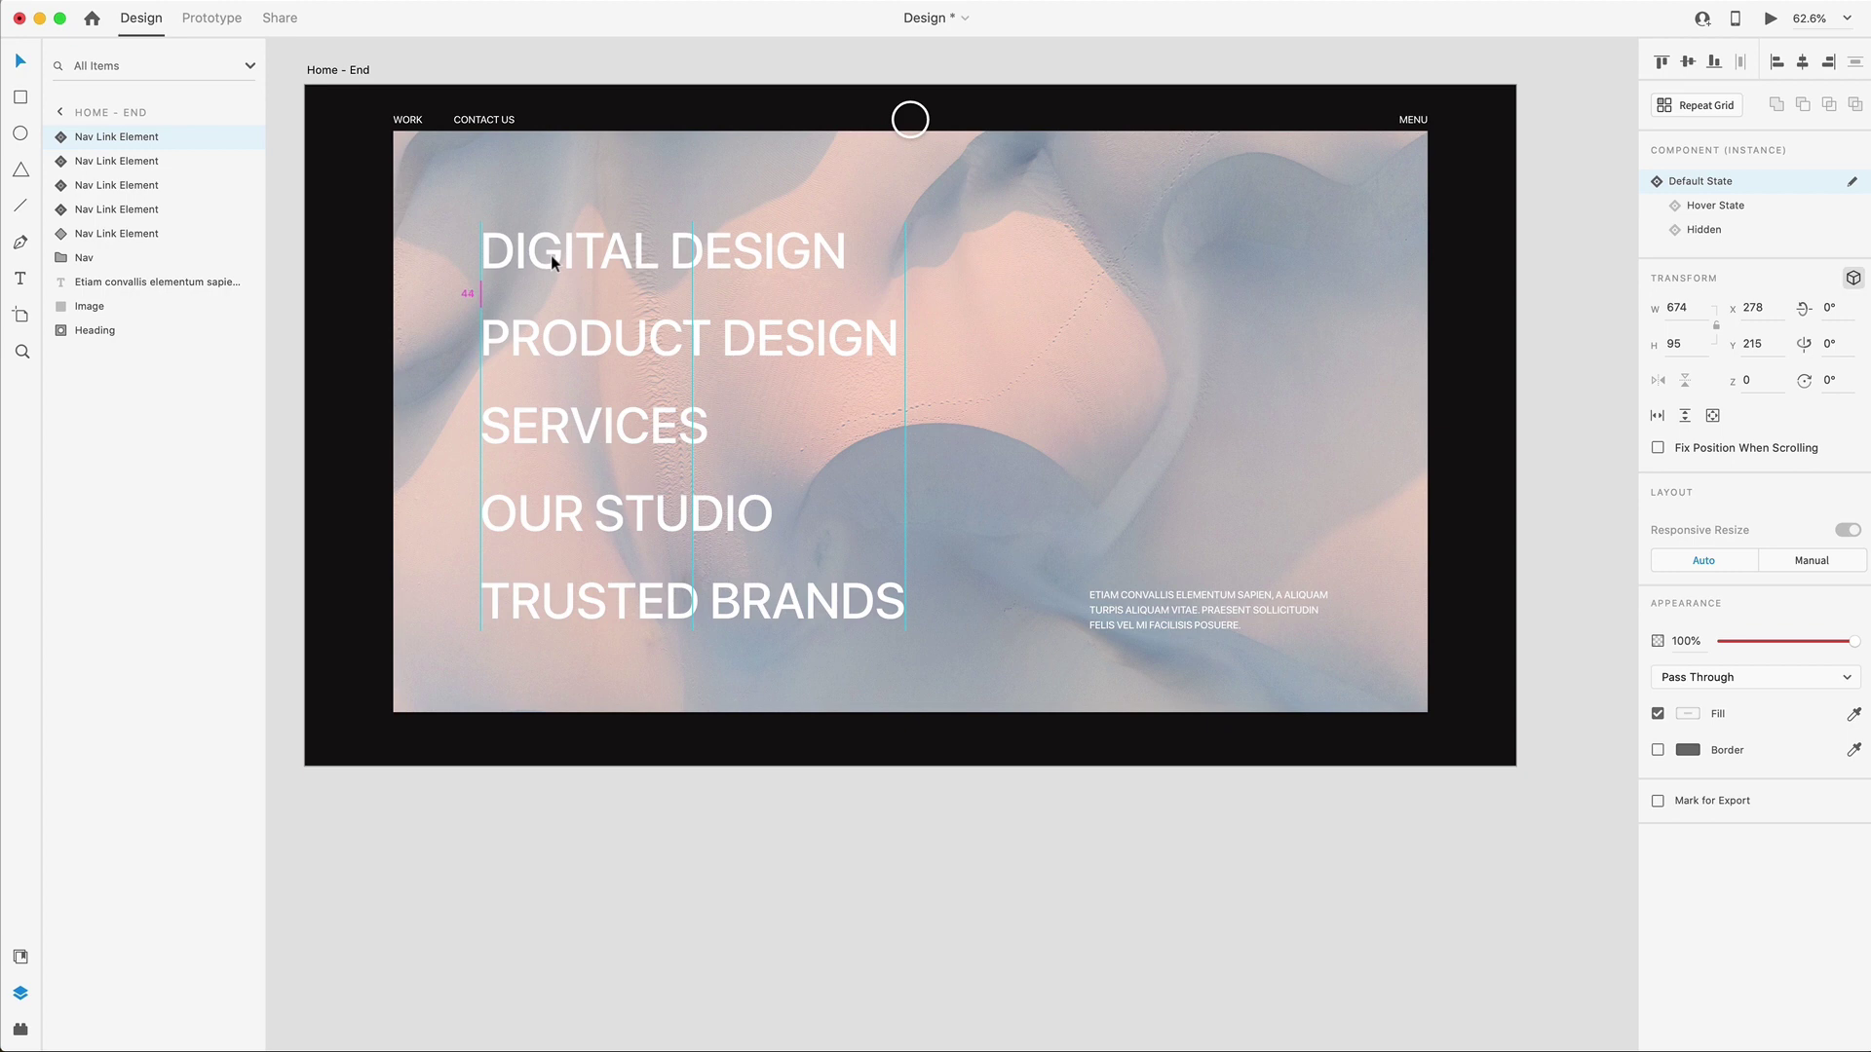
{"action": "left_click", "coordinate": [816, 916]}
{"action": "scroll", "coordinate": [838, 210], "scroll_direction": "up", "scroll_amount": 2}
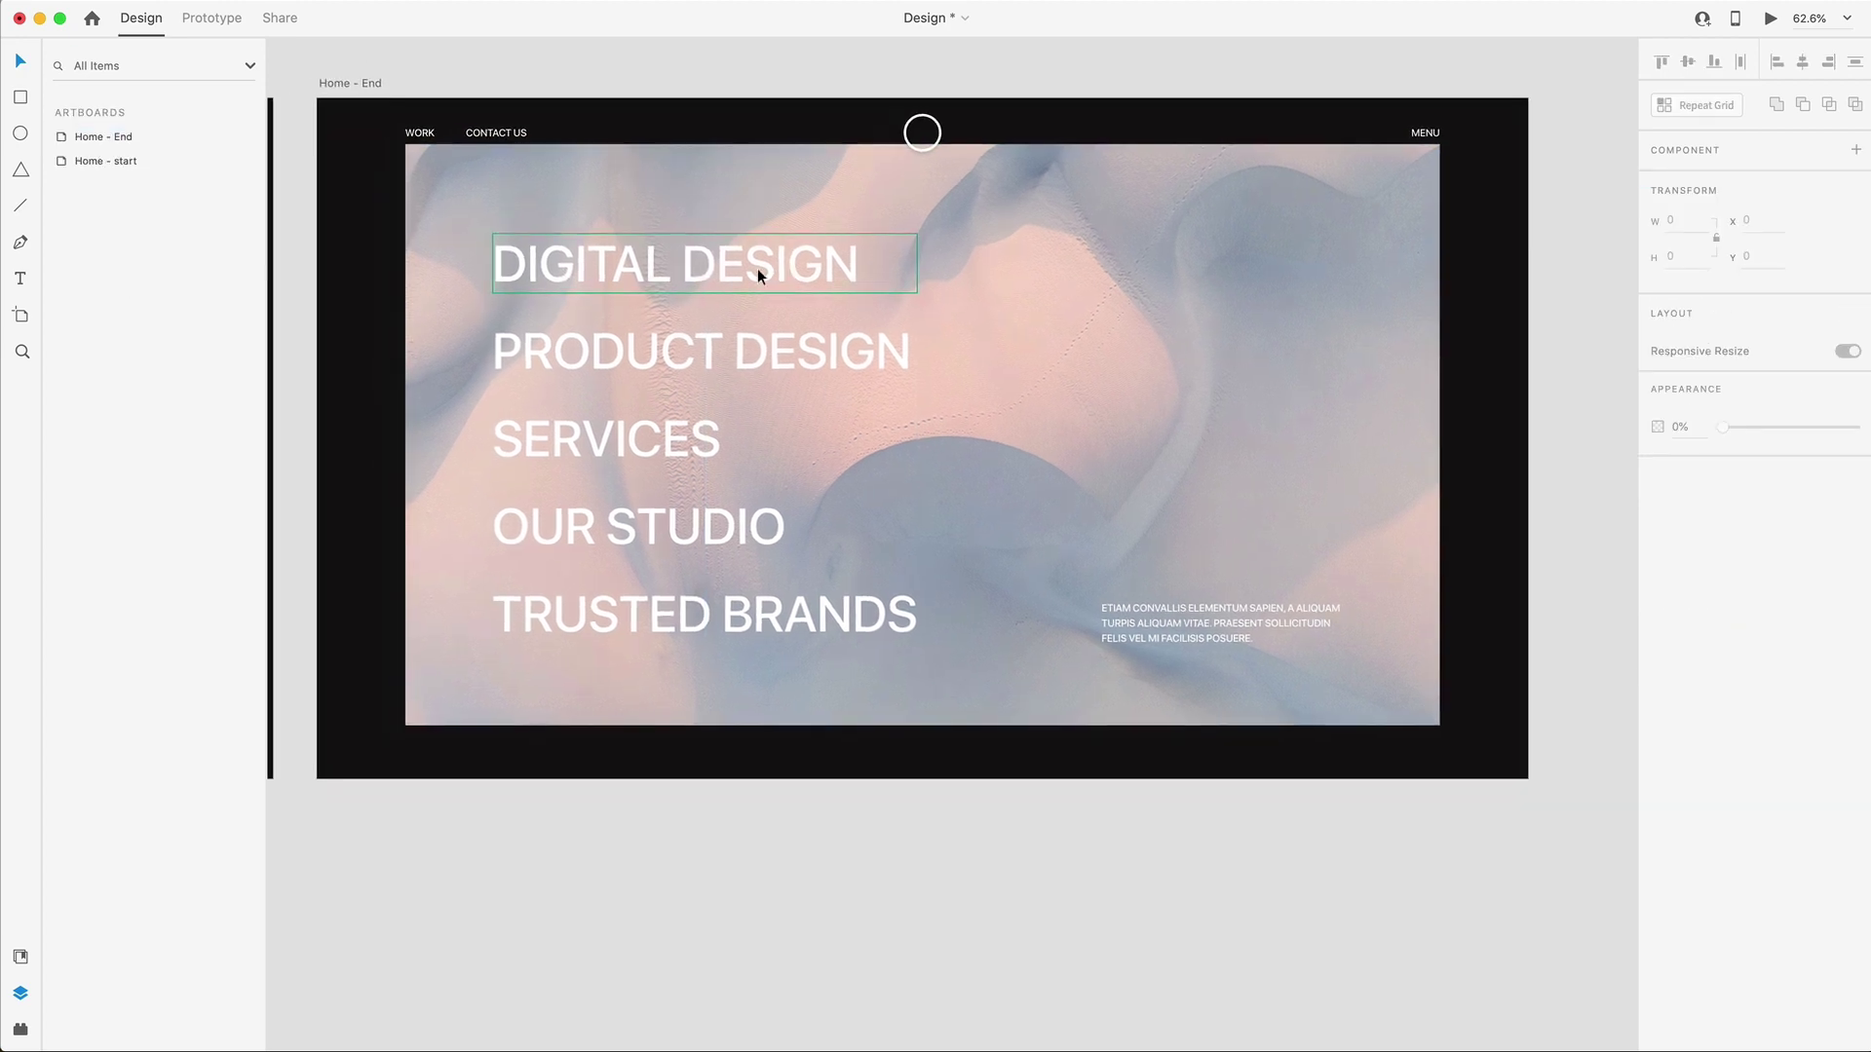
Check each of the five menu links on the Home - End artboard to see that it is a Nav Link Element component.
{"action": "scroll", "coordinate": [861, 278], "scroll_direction": "left", "scroll_amount": 2}
{"action": "scroll", "coordinate": [757, 281], "scroll_direction": "right", "scroll_amount": 2}
{"action": "left_click", "coordinate": [744, 315]}
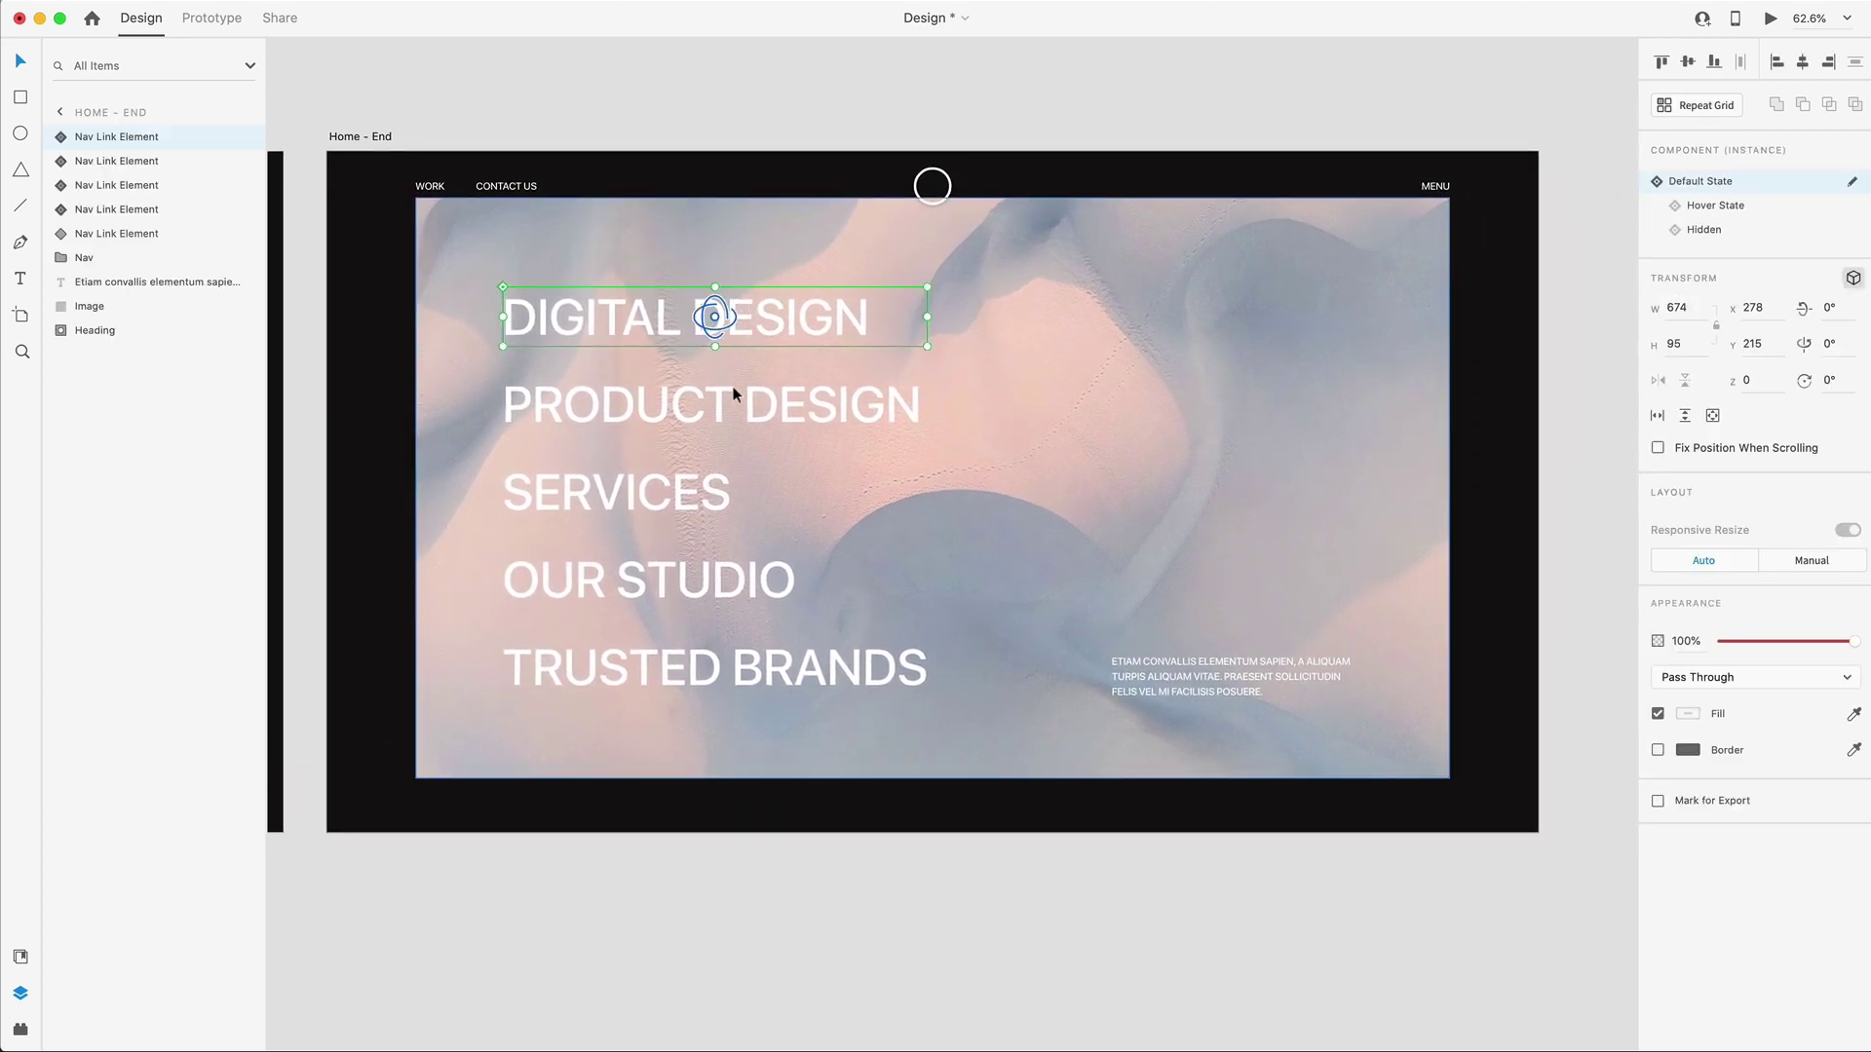
{"action": "left_click", "coordinate": [720, 401]}
{"action": "left_click", "coordinate": [701, 489]}
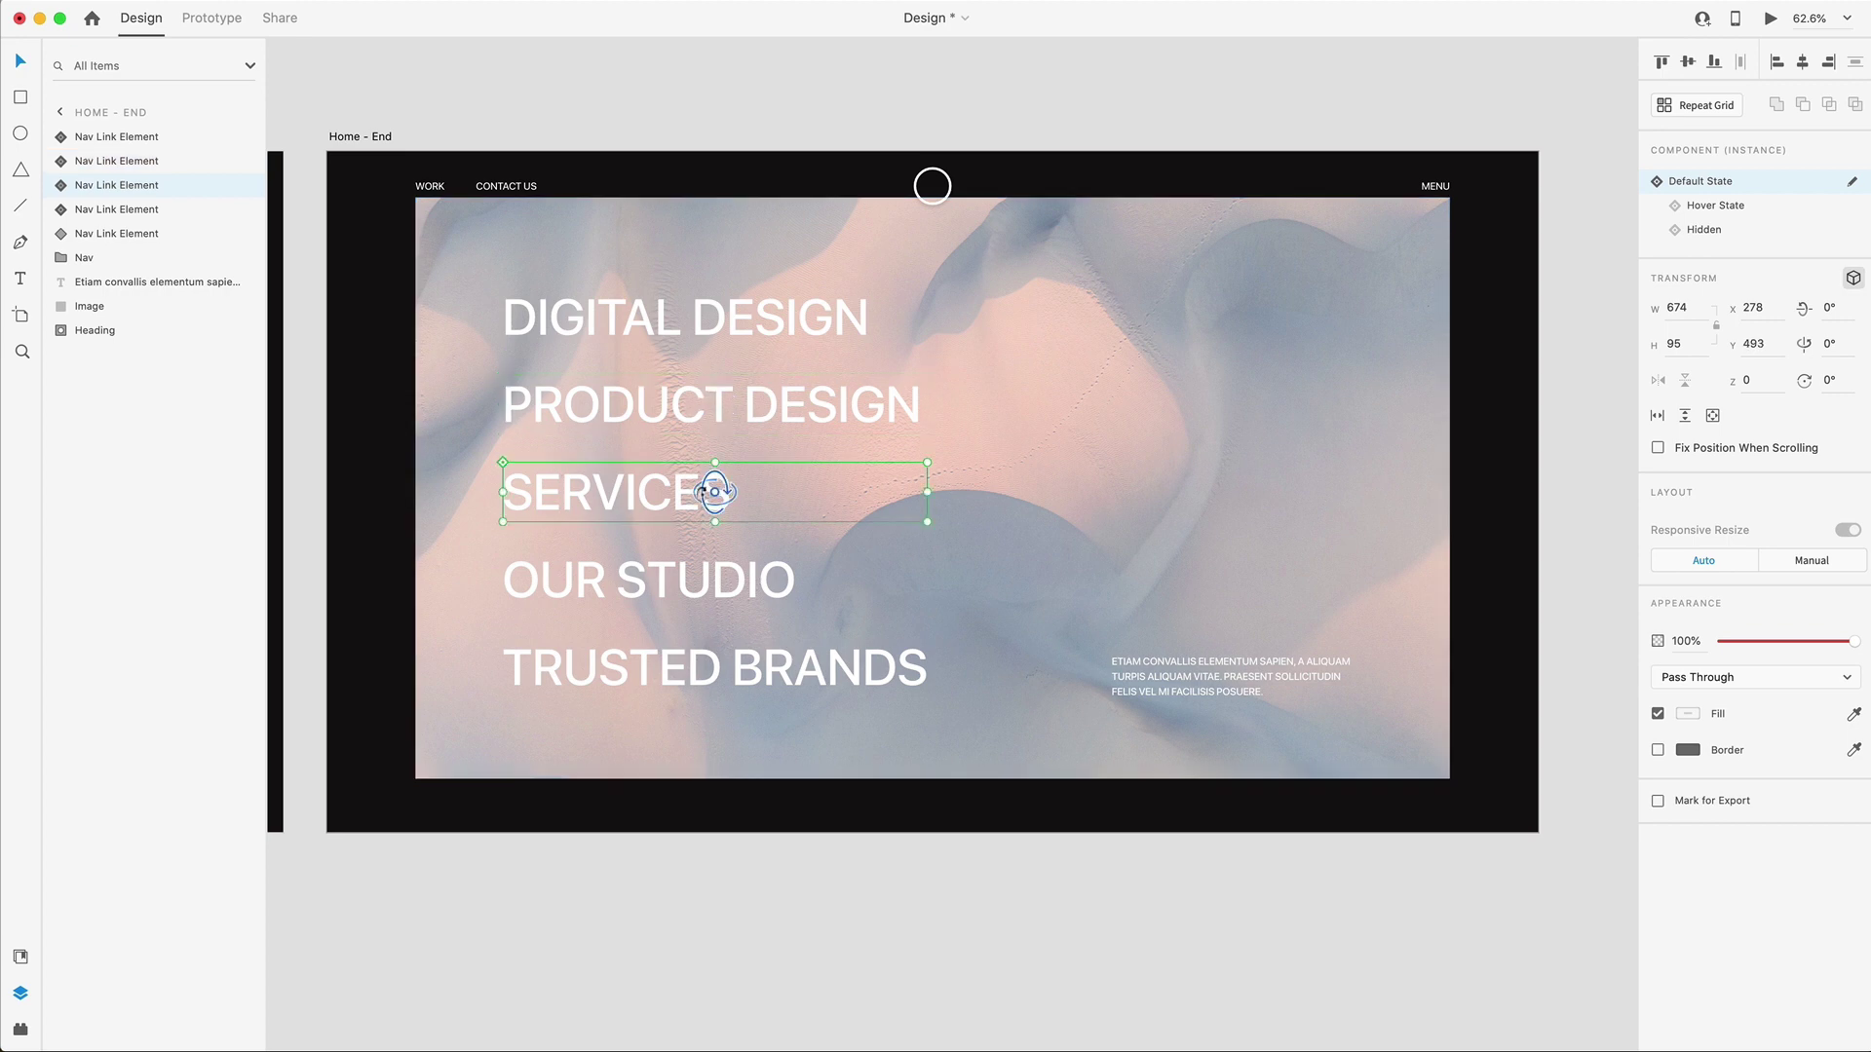
{"action": "left_click", "coordinate": [665, 592]}
{"action": "left_click", "coordinate": [693, 677]}
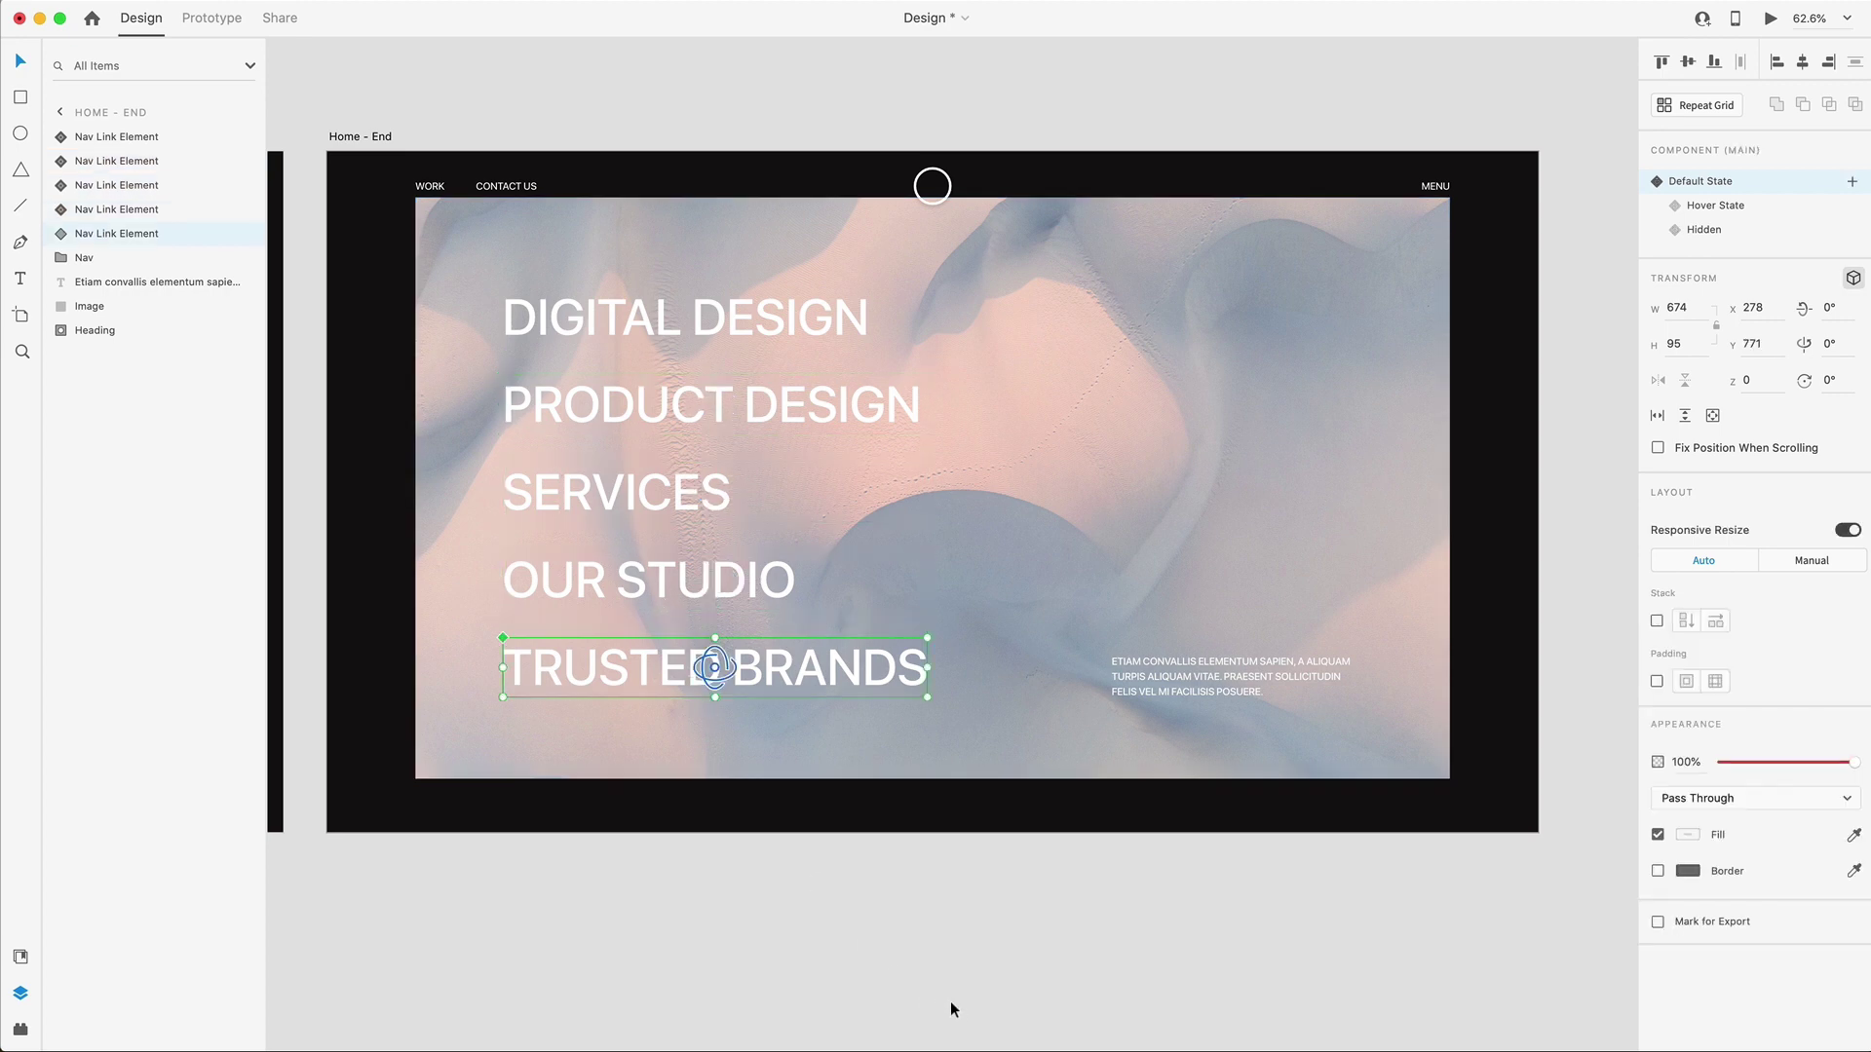
{"action": "left_click", "coordinate": [1041, 955]}
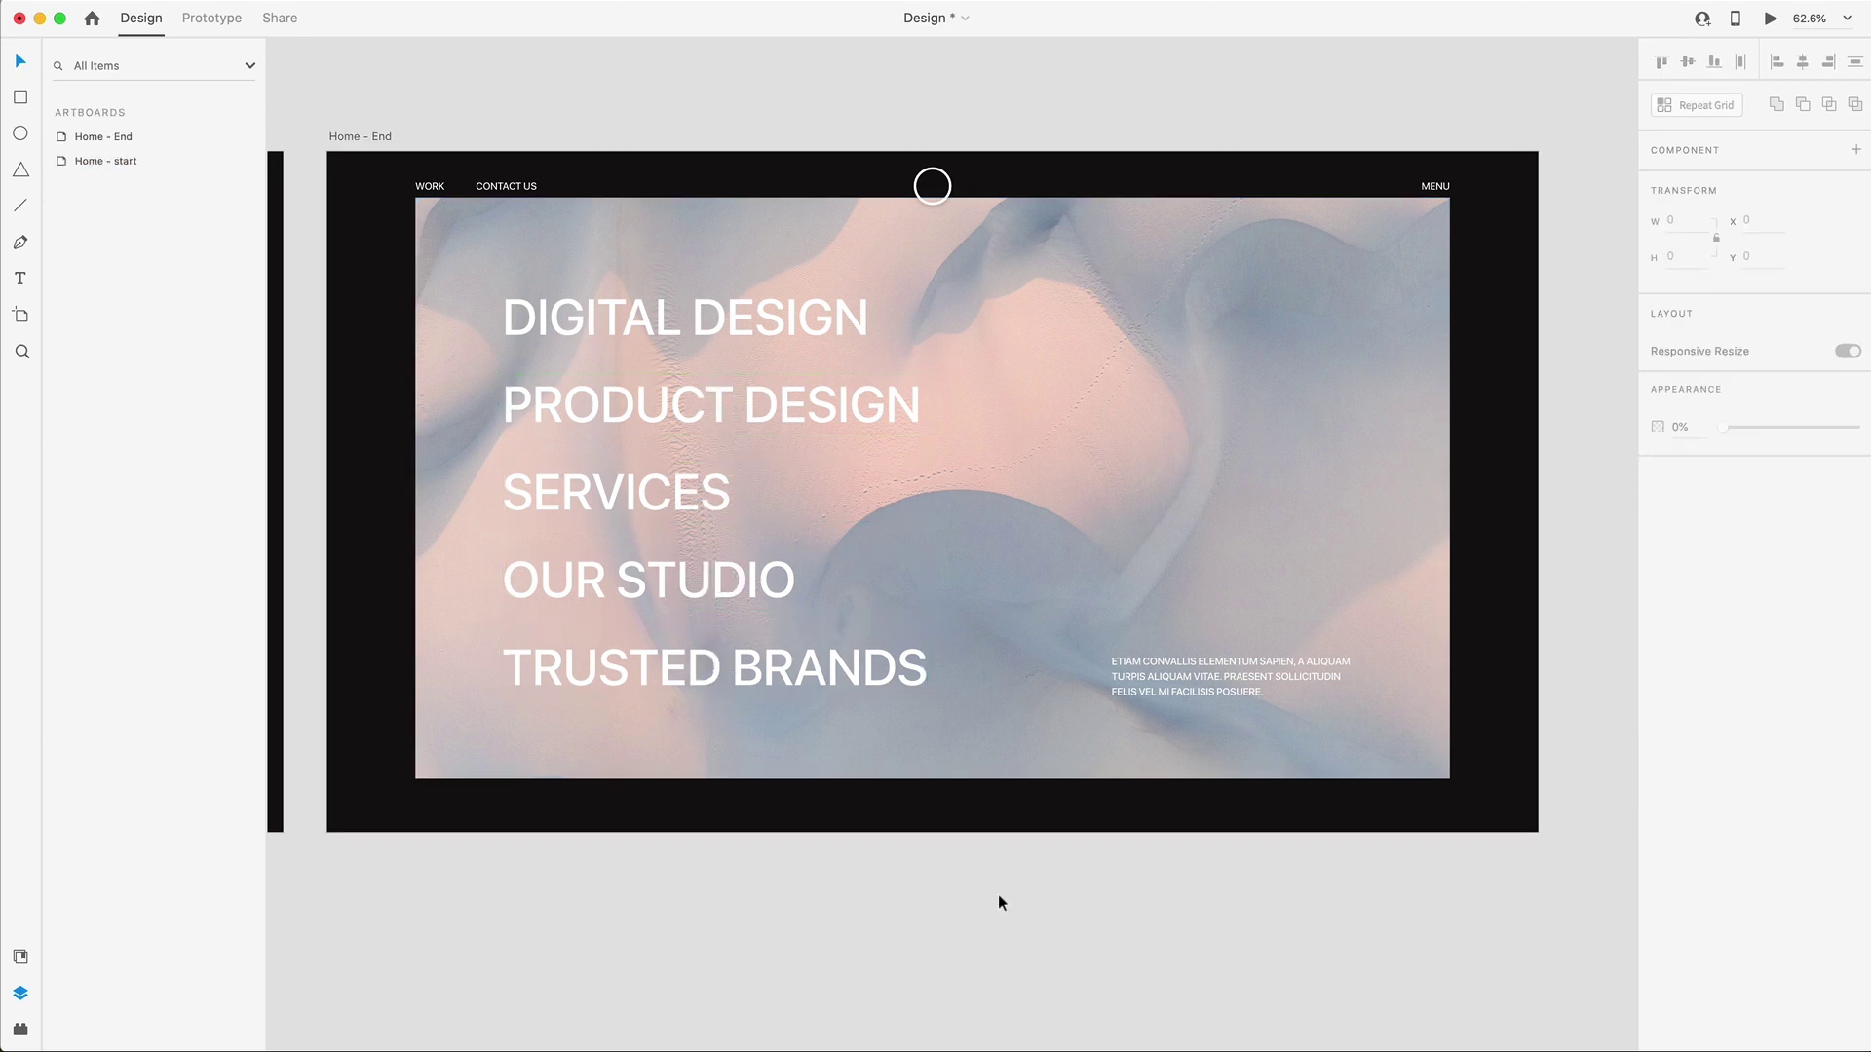
In the Digital Design link's Hidden state, move the White Text Mask text down 500 to Y 810.5, and return the link to Default State.
{"action": "left_click", "coordinate": [738, 331]}
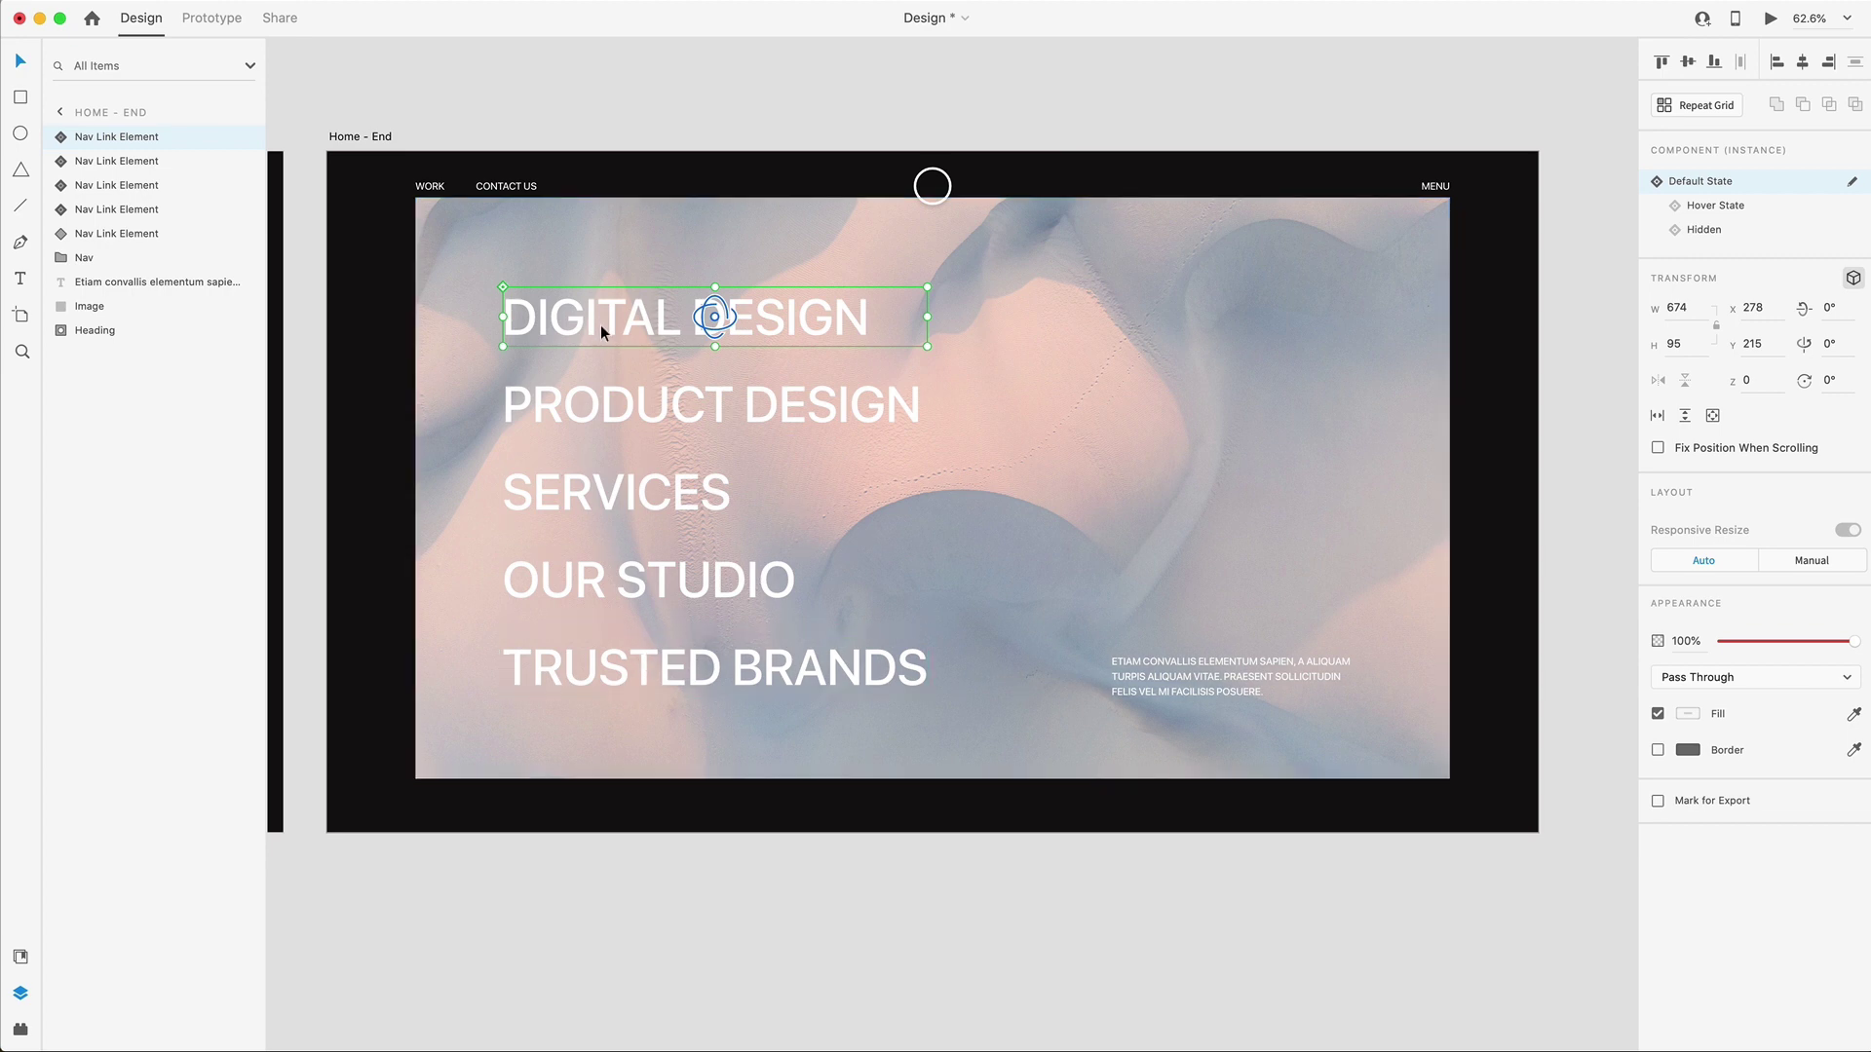
{"action": "left_click", "coordinate": [1727, 237]}
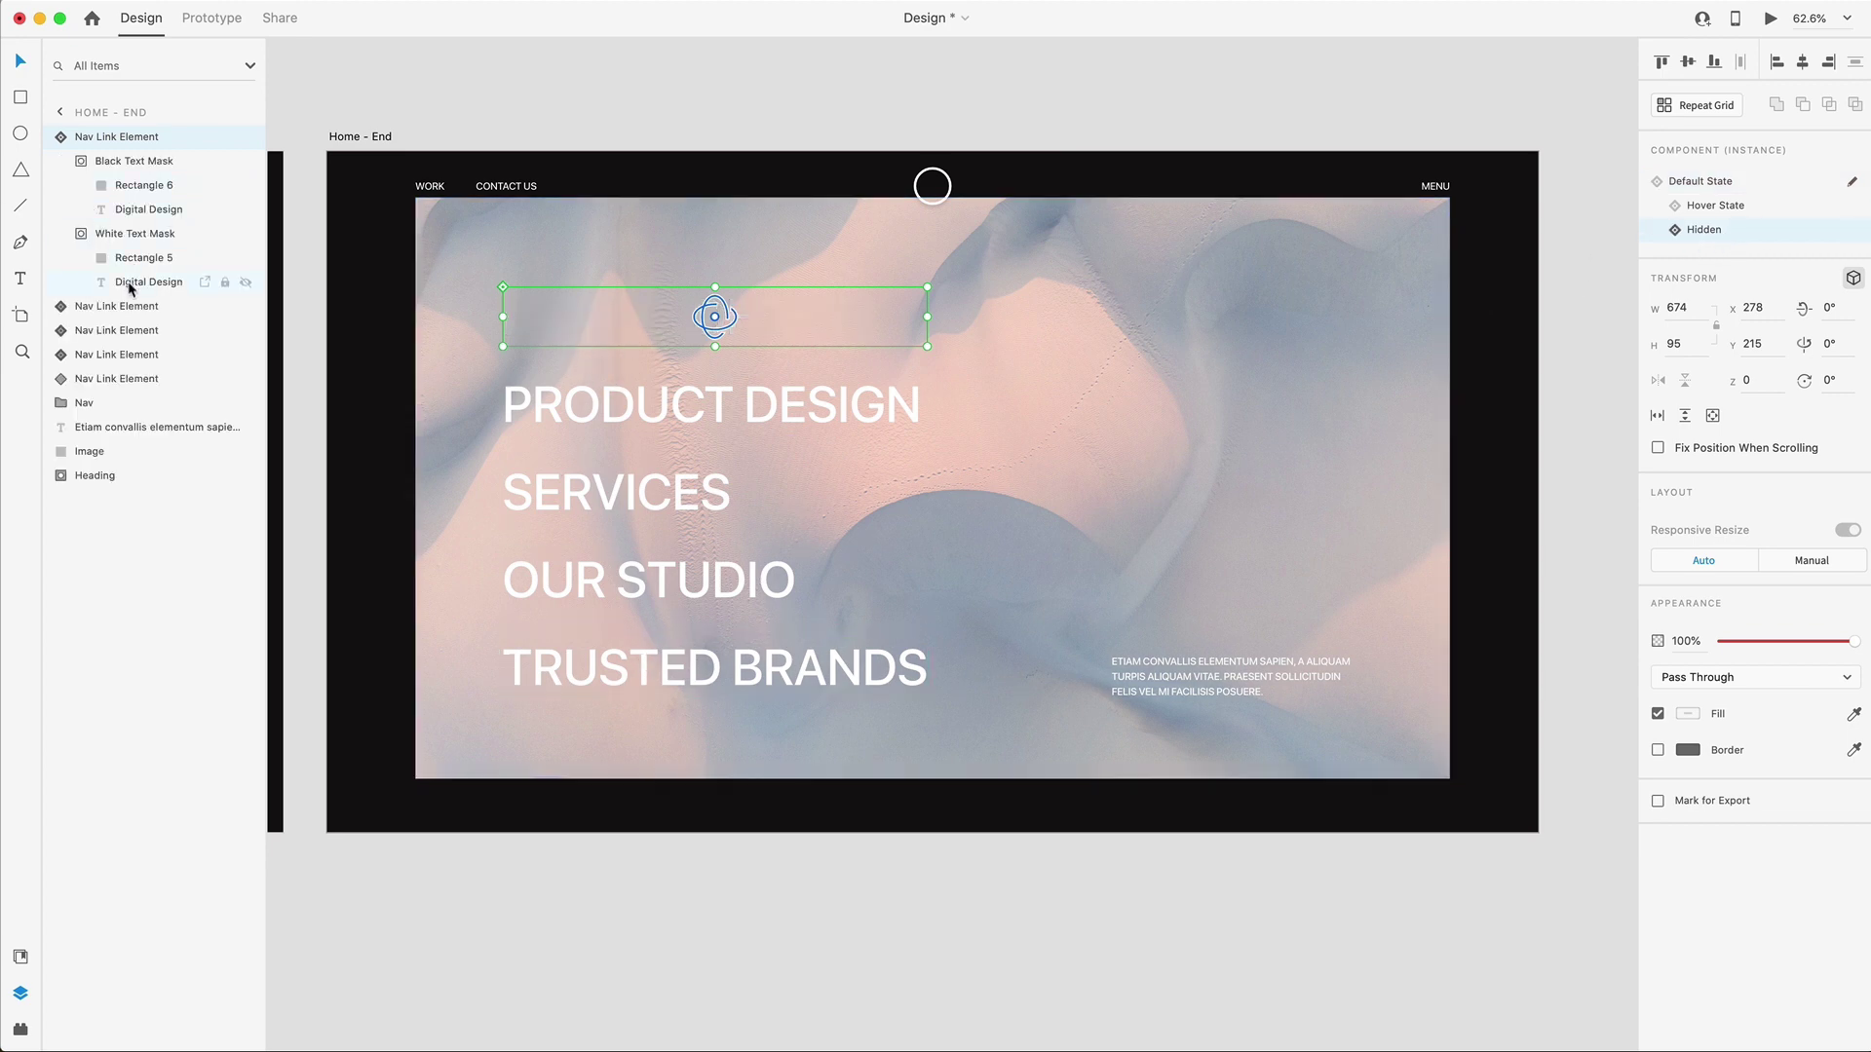
{"action": "left_click", "coordinate": [128, 289]}
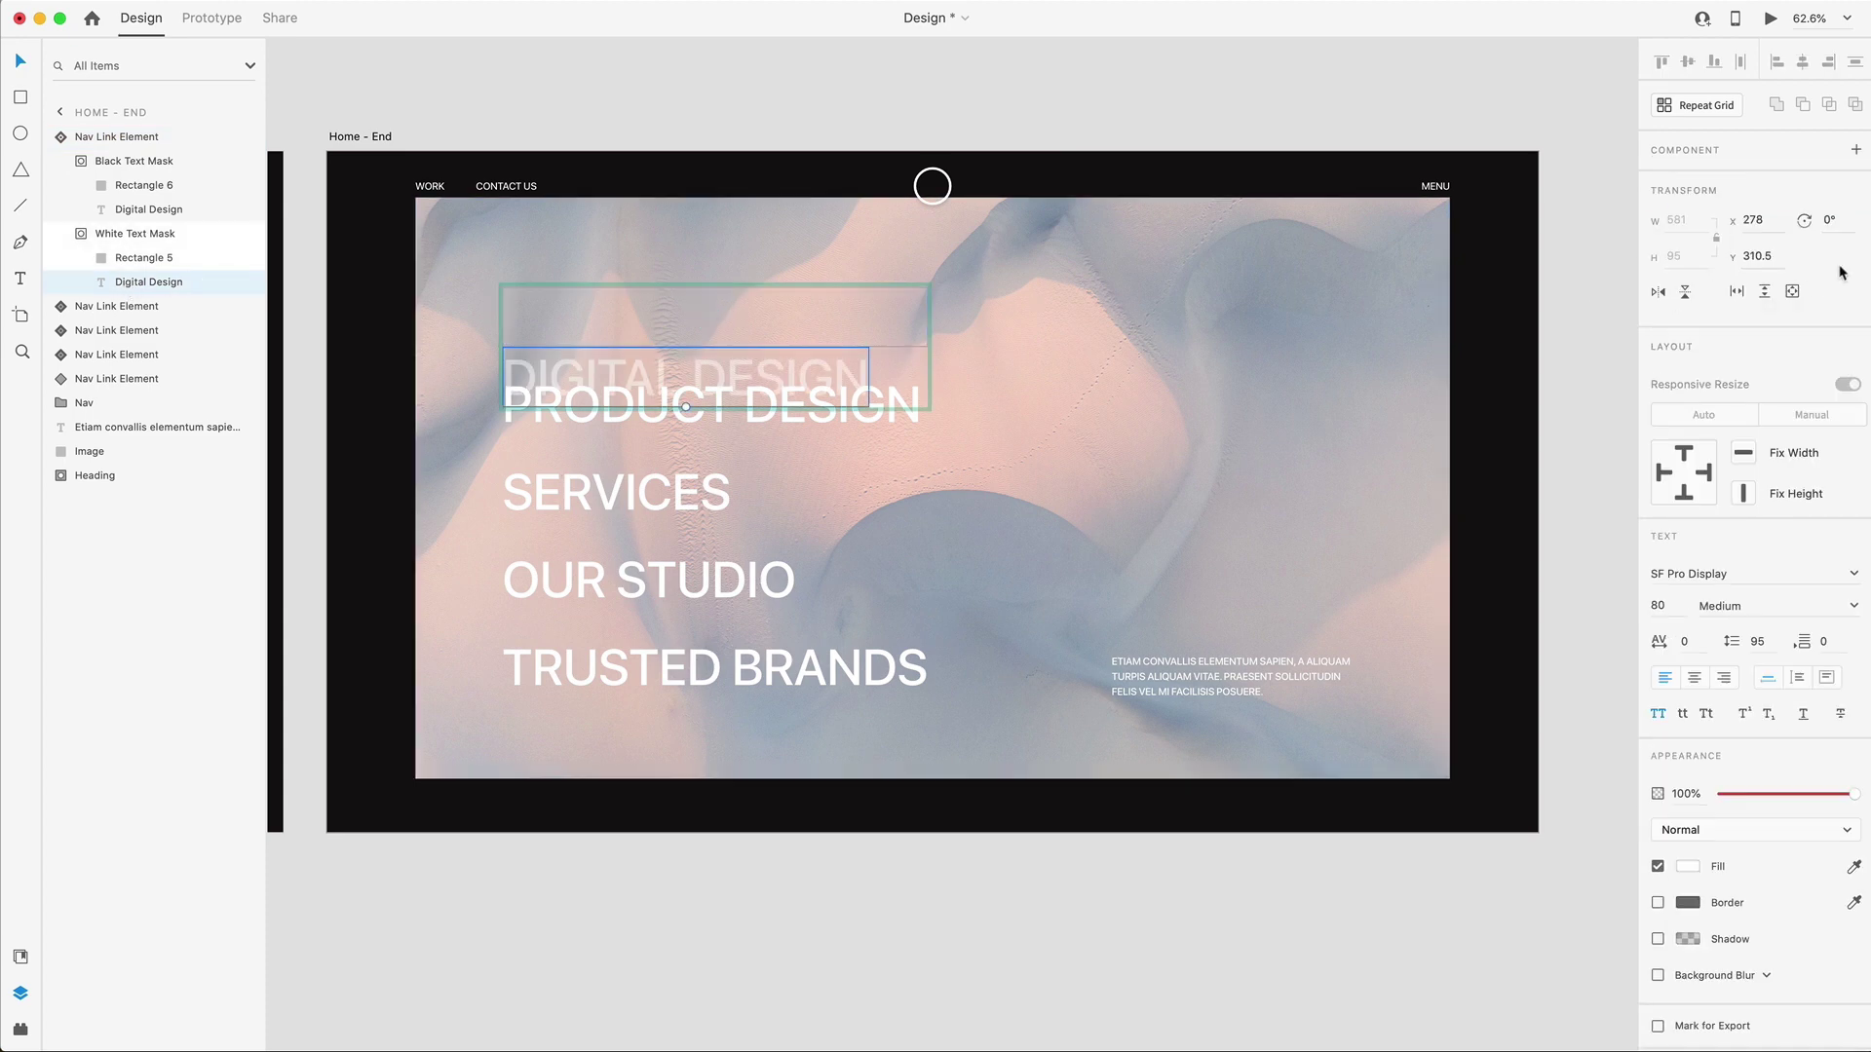
{"action": "left_click", "coordinate": [1783, 258]}
{"action": "left_click", "coordinate": [1777, 255]}
{"action": "type", "text": "+5"}
{"action": "key", "text": "Return"}
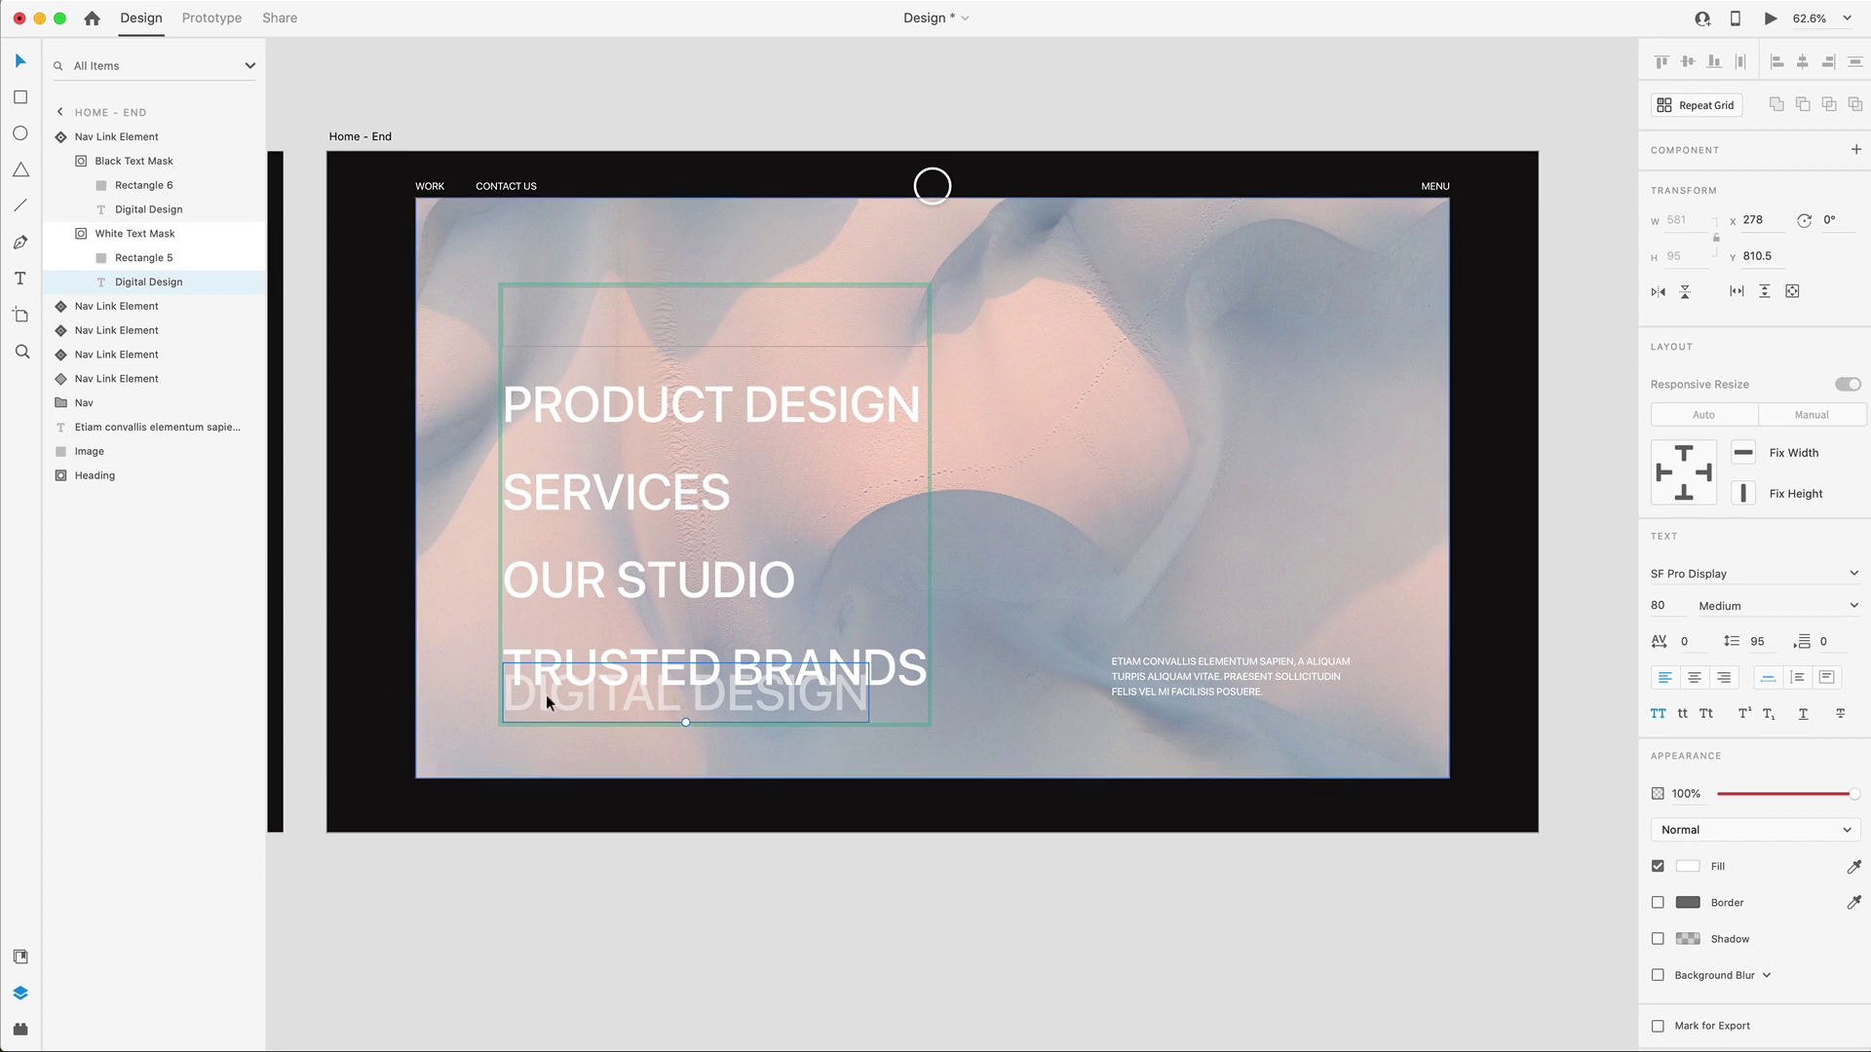
{"action": "left_click", "coordinate": [596, 336]}
{"action": "left_click", "coordinate": [1699, 182]}
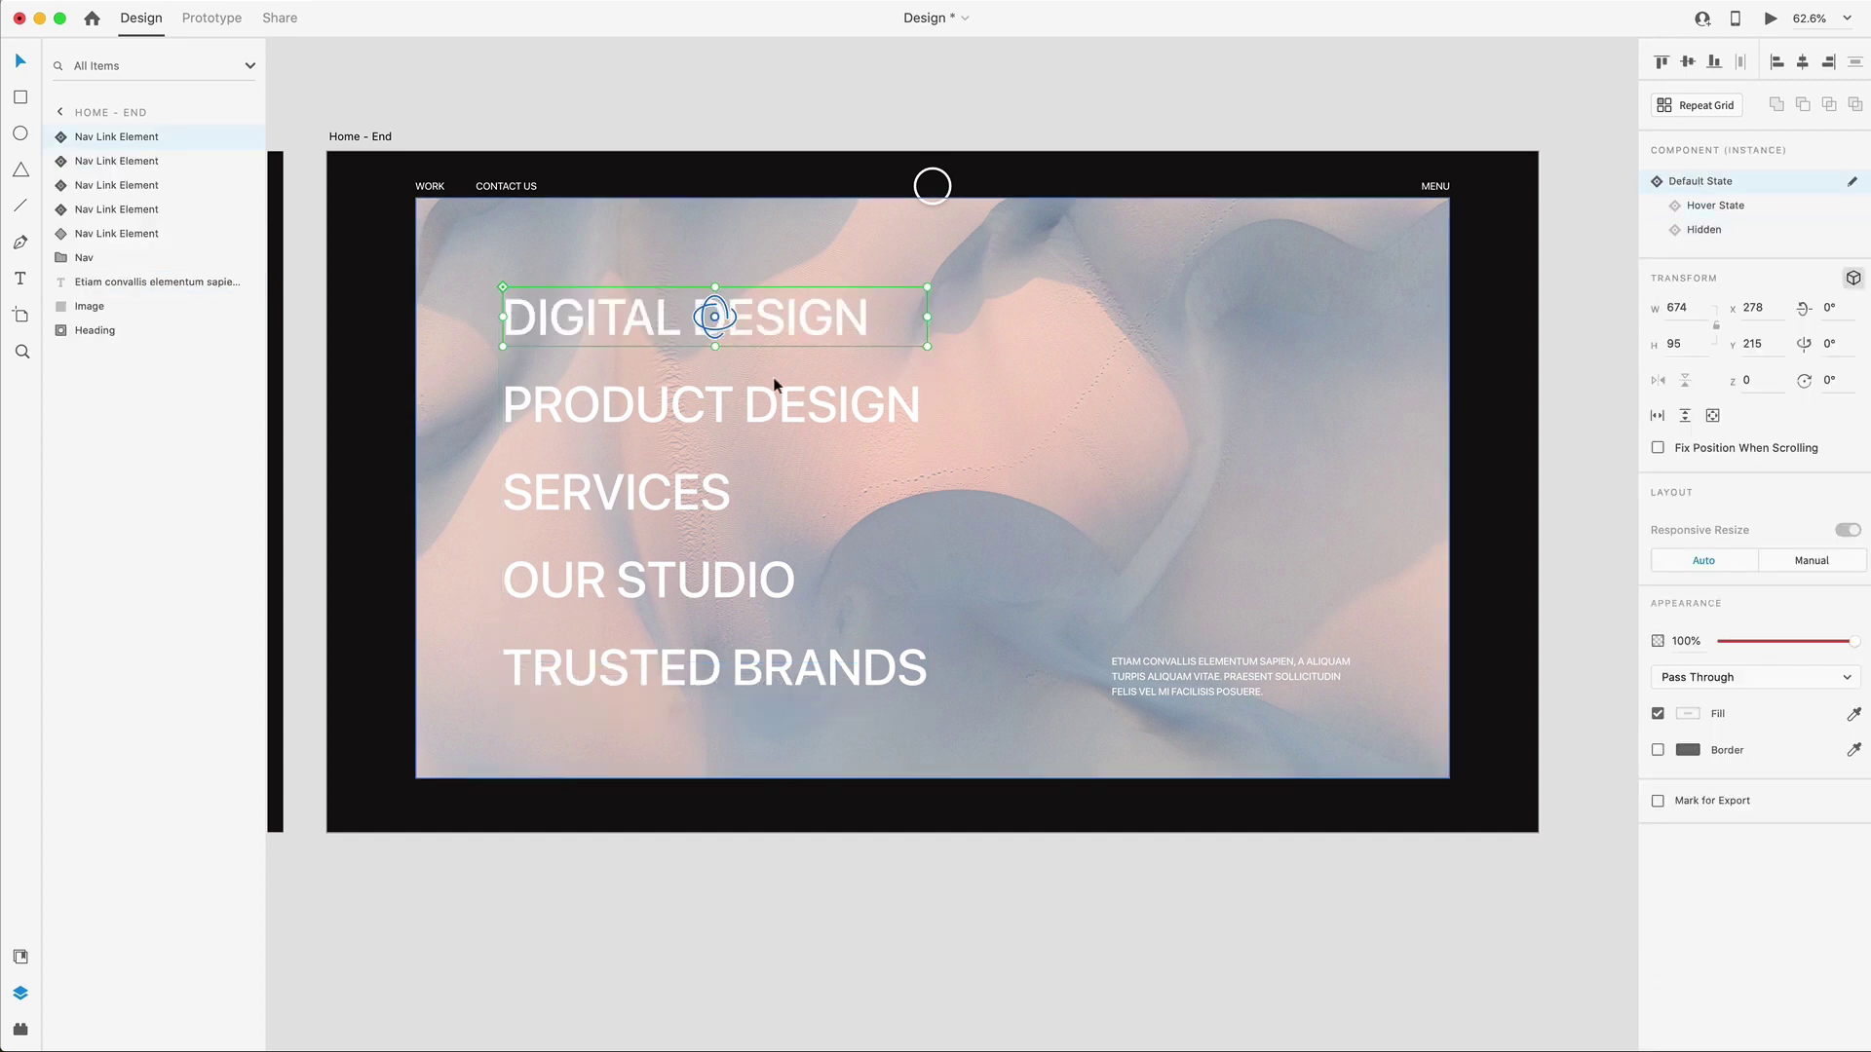
In the Product Design link's Hidden state, move the White Text Mask text down 1000 to Y 1449.5, and return the link to Default State.
{"action": "left_click", "coordinate": [626, 405]}
{"action": "left_click", "coordinate": [1715, 234]}
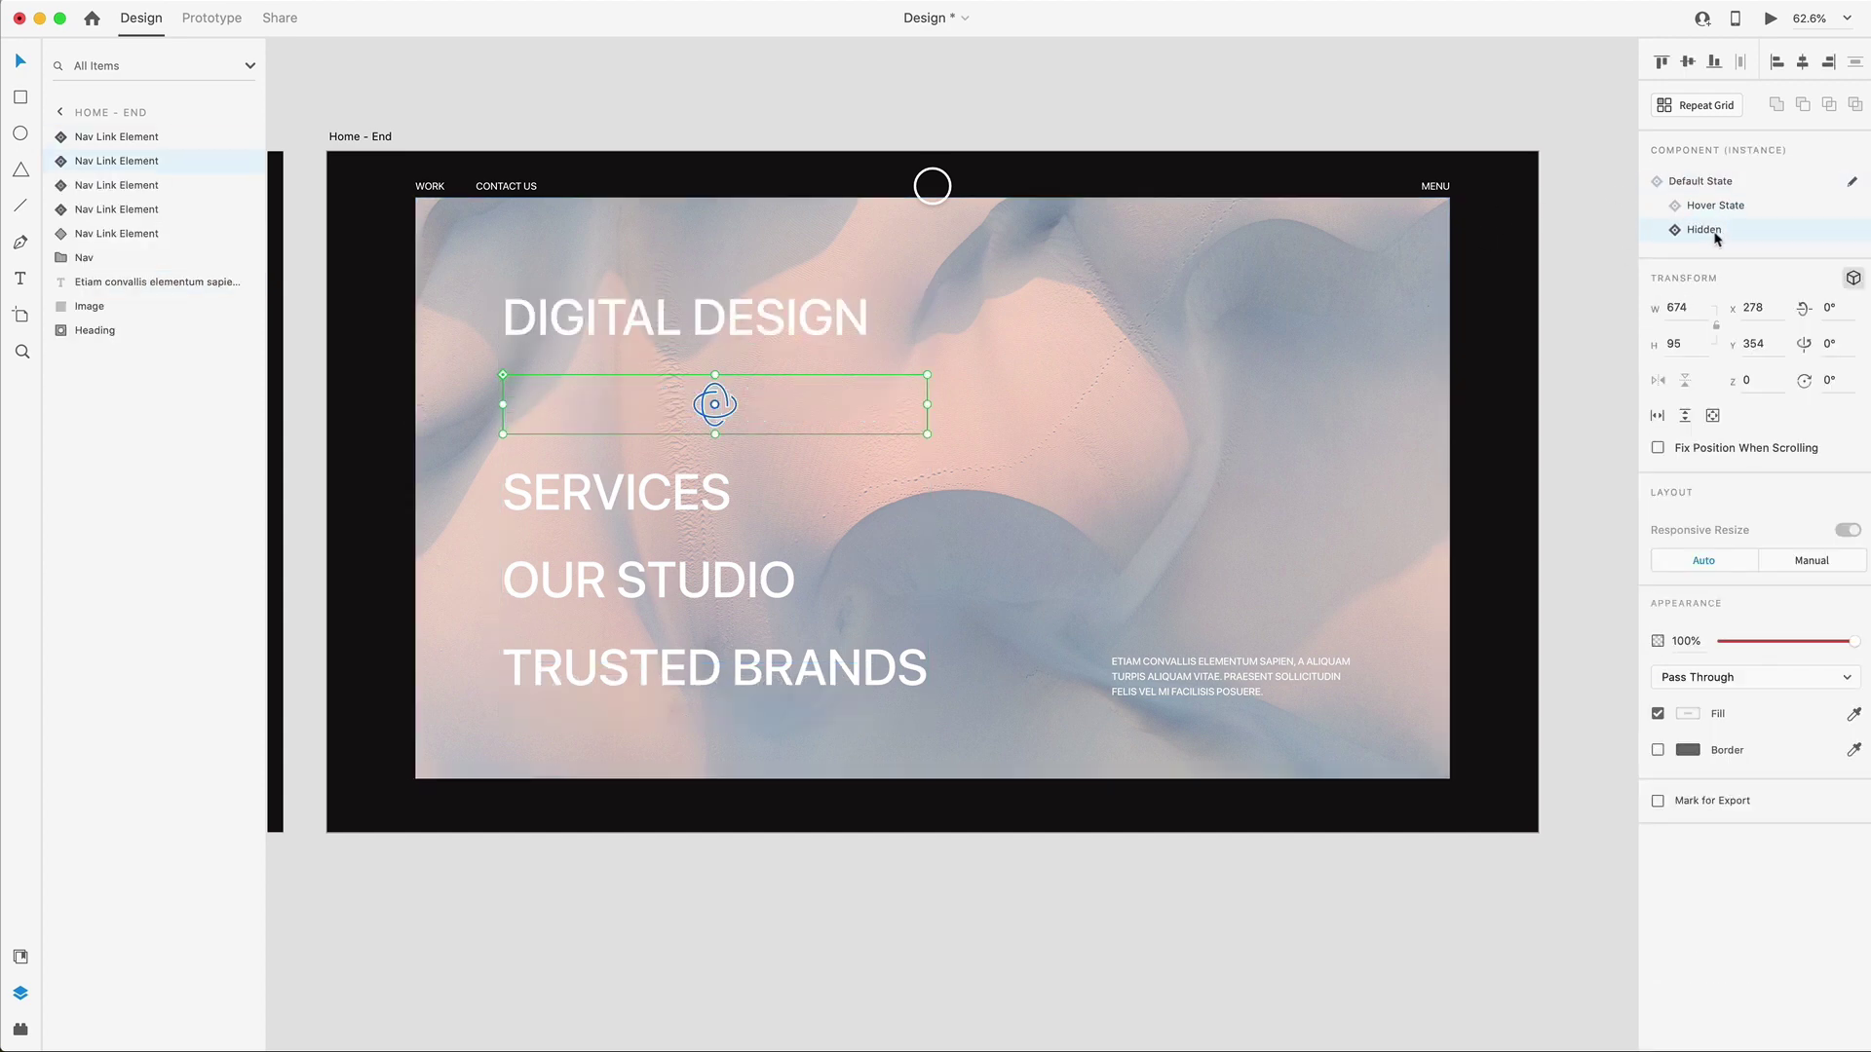
{"action": "left_click", "coordinate": [61, 161]}
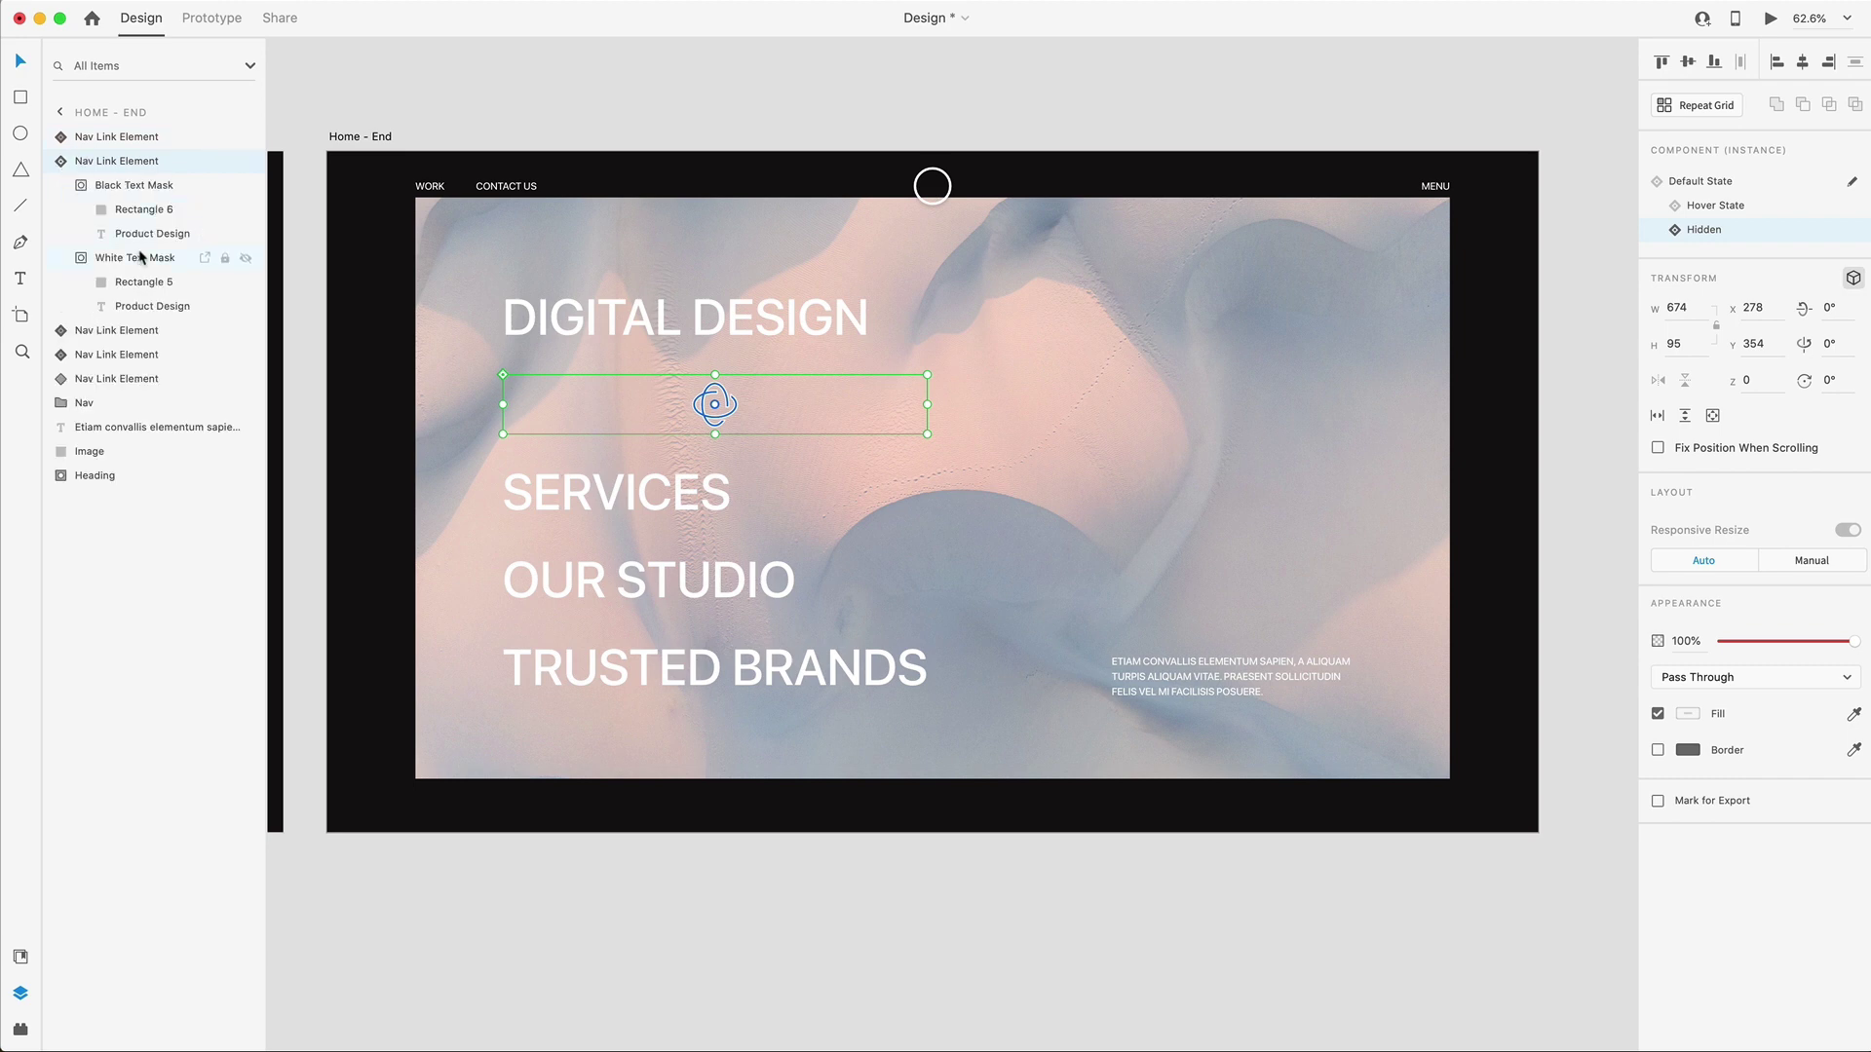
{"action": "left_click", "coordinate": [124, 308]}
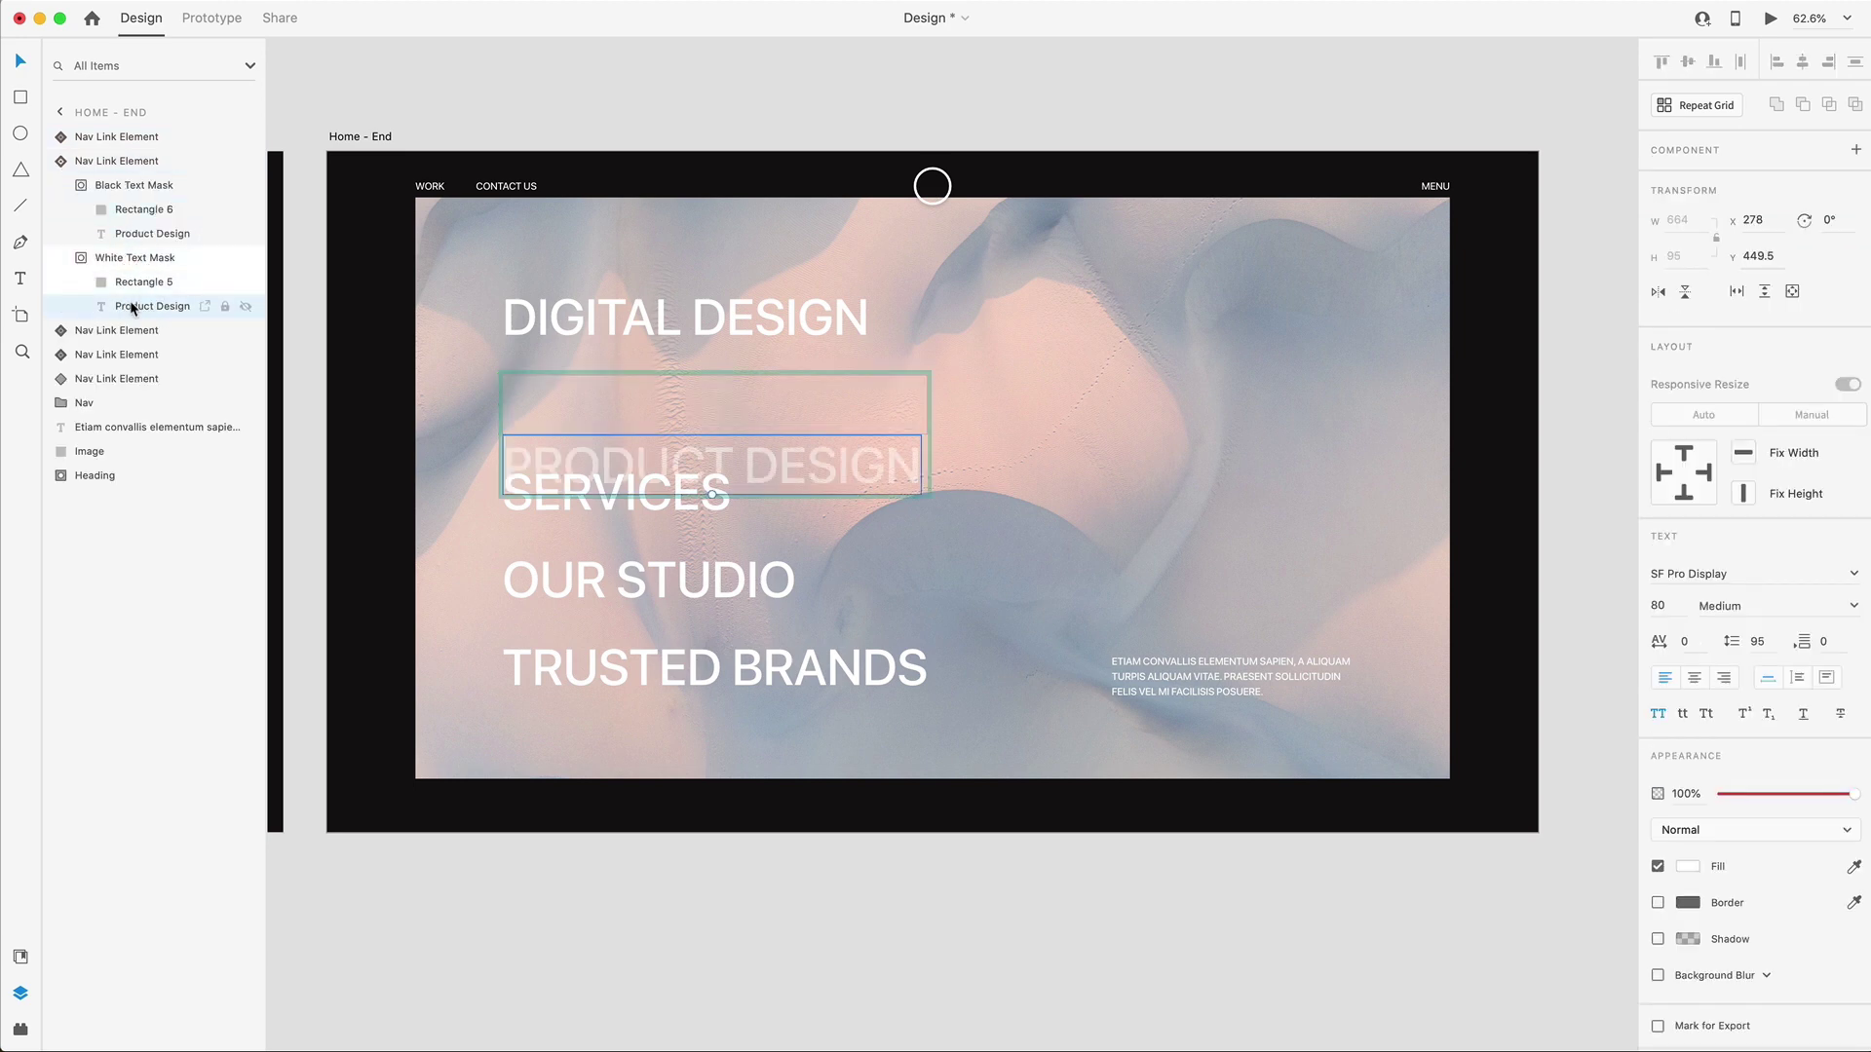
{"action": "left_click", "coordinate": [1774, 254]}
{"action": "type", "text": "+1000"}
{"action": "key", "text": "Return"}
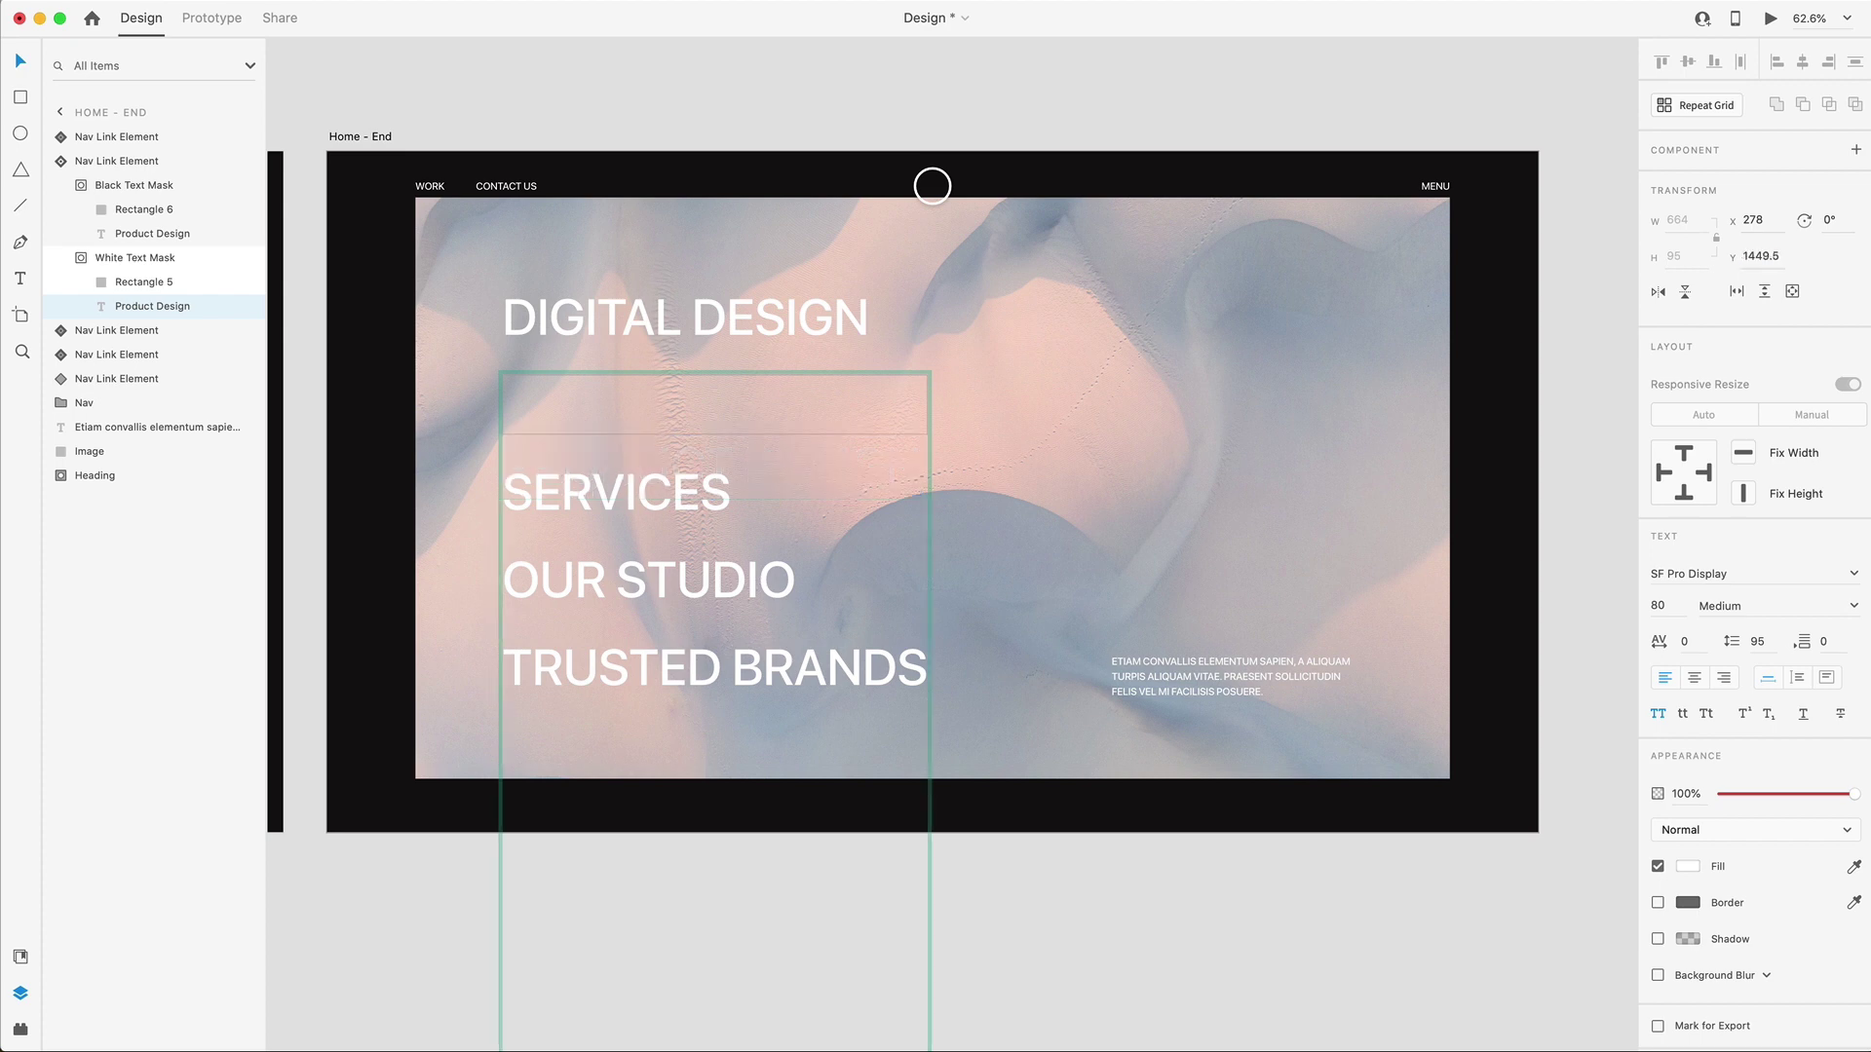
{"action": "left_click", "coordinate": [1248, 902]}
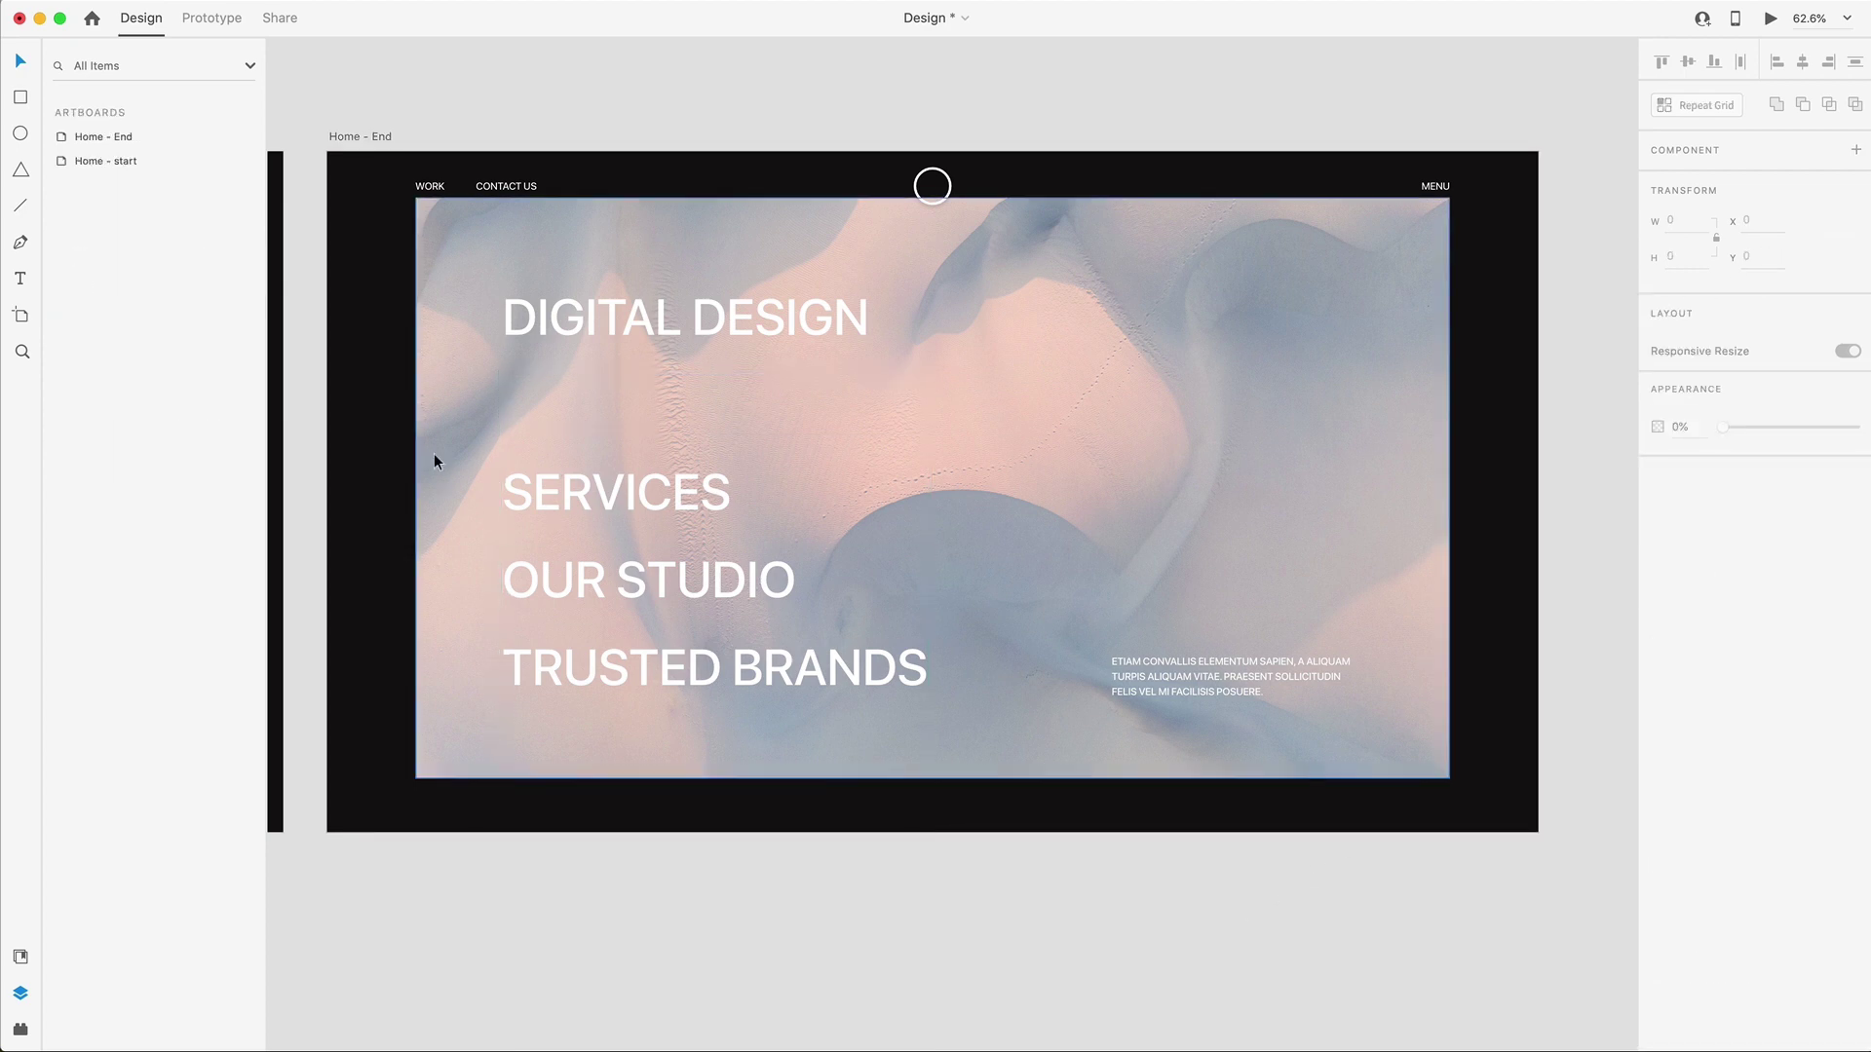
{"action": "left_click_drag", "start_coordinate": [356, 369], "coordinate": [525, 415]}
{"action": "left_click", "coordinate": [477, 398], "text": "shift"}
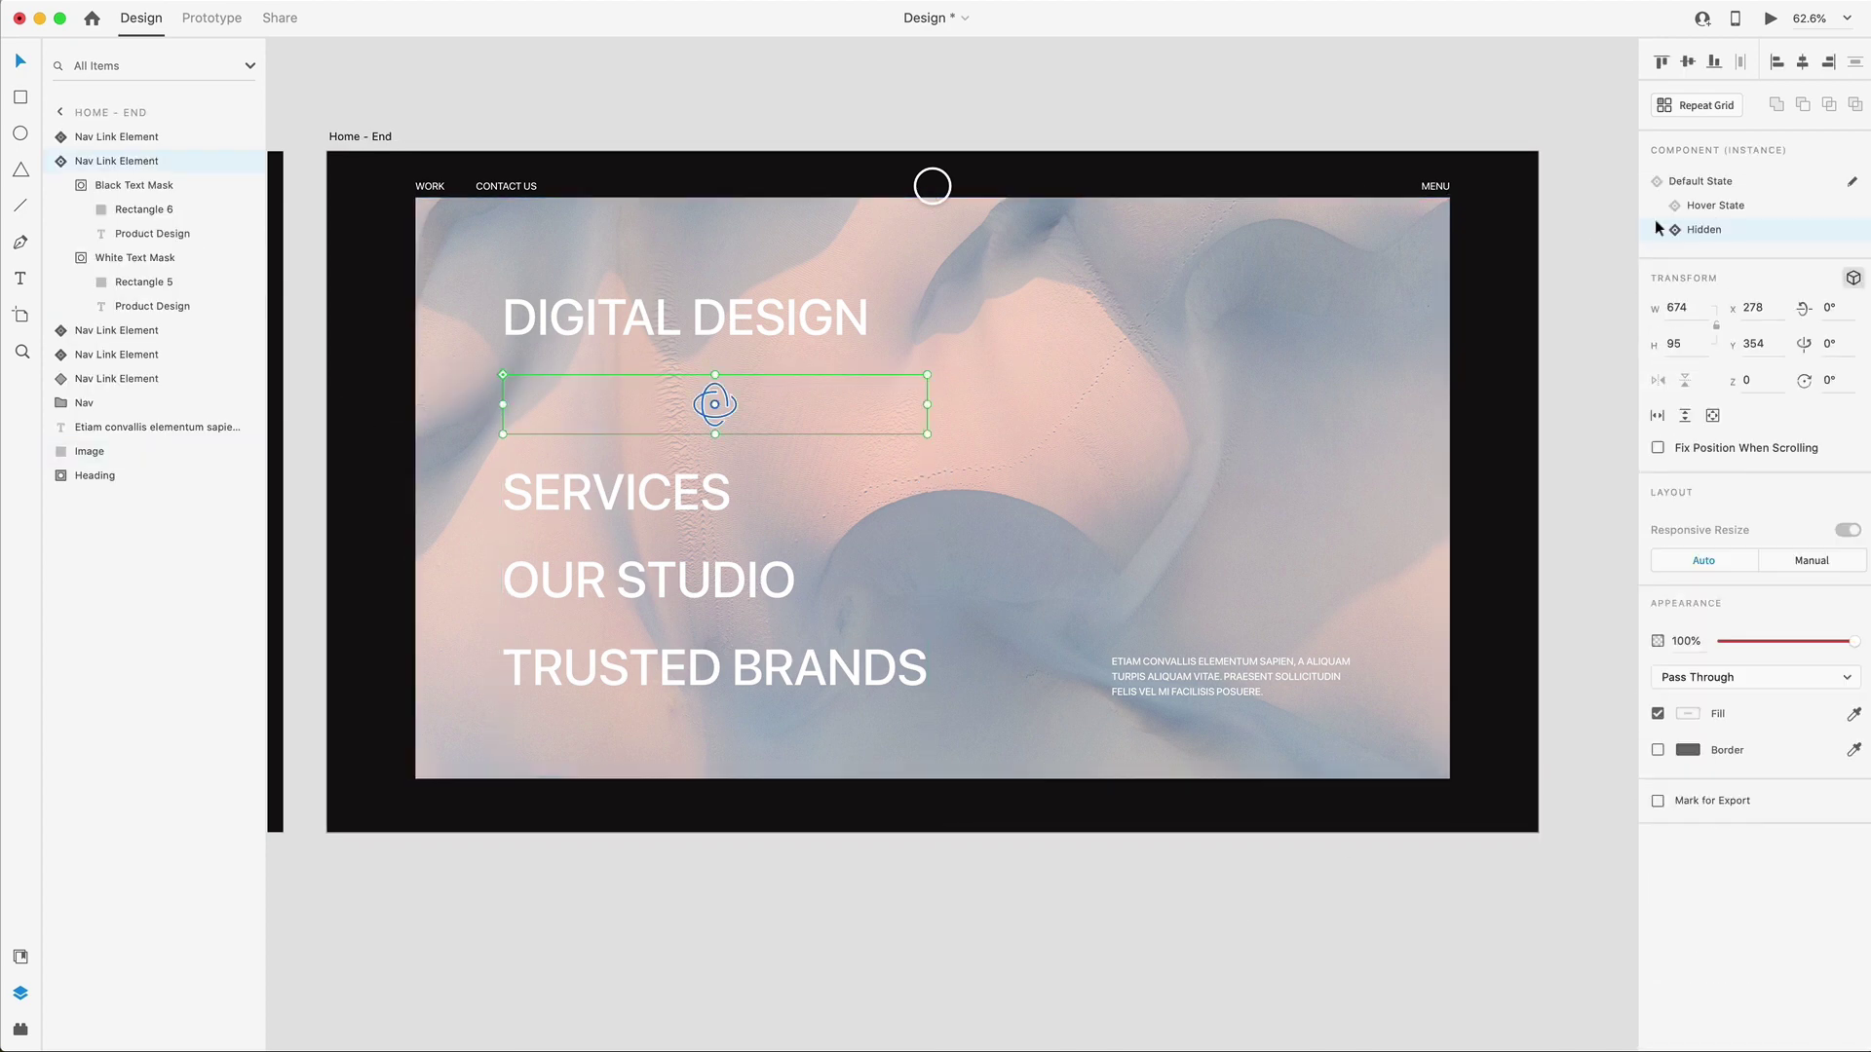
{"action": "left_click", "coordinate": [1700, 187]}
In the Services link's Hidden state, move the White Text Mask text down by 2000.
{"action": "left_click", "coordinate": [536, 472]}
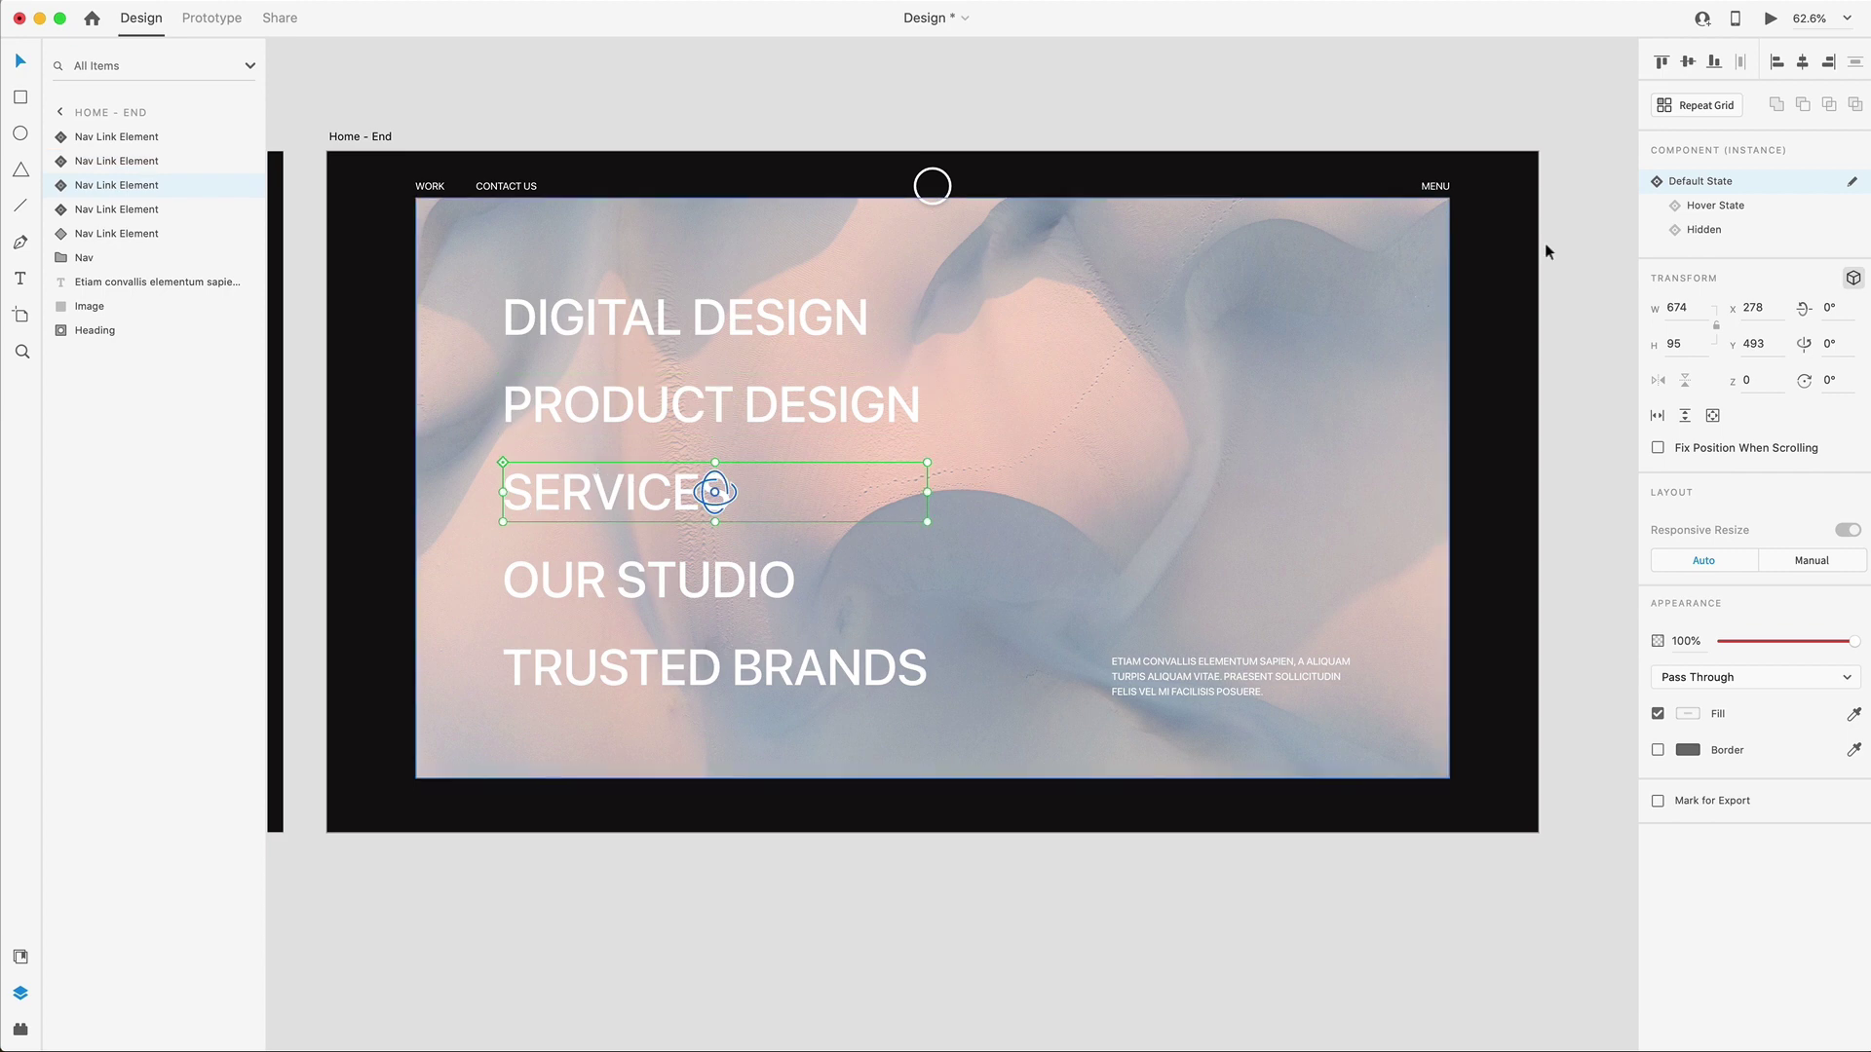
{"action": "left_click", "coordinate": [1704, 231]}
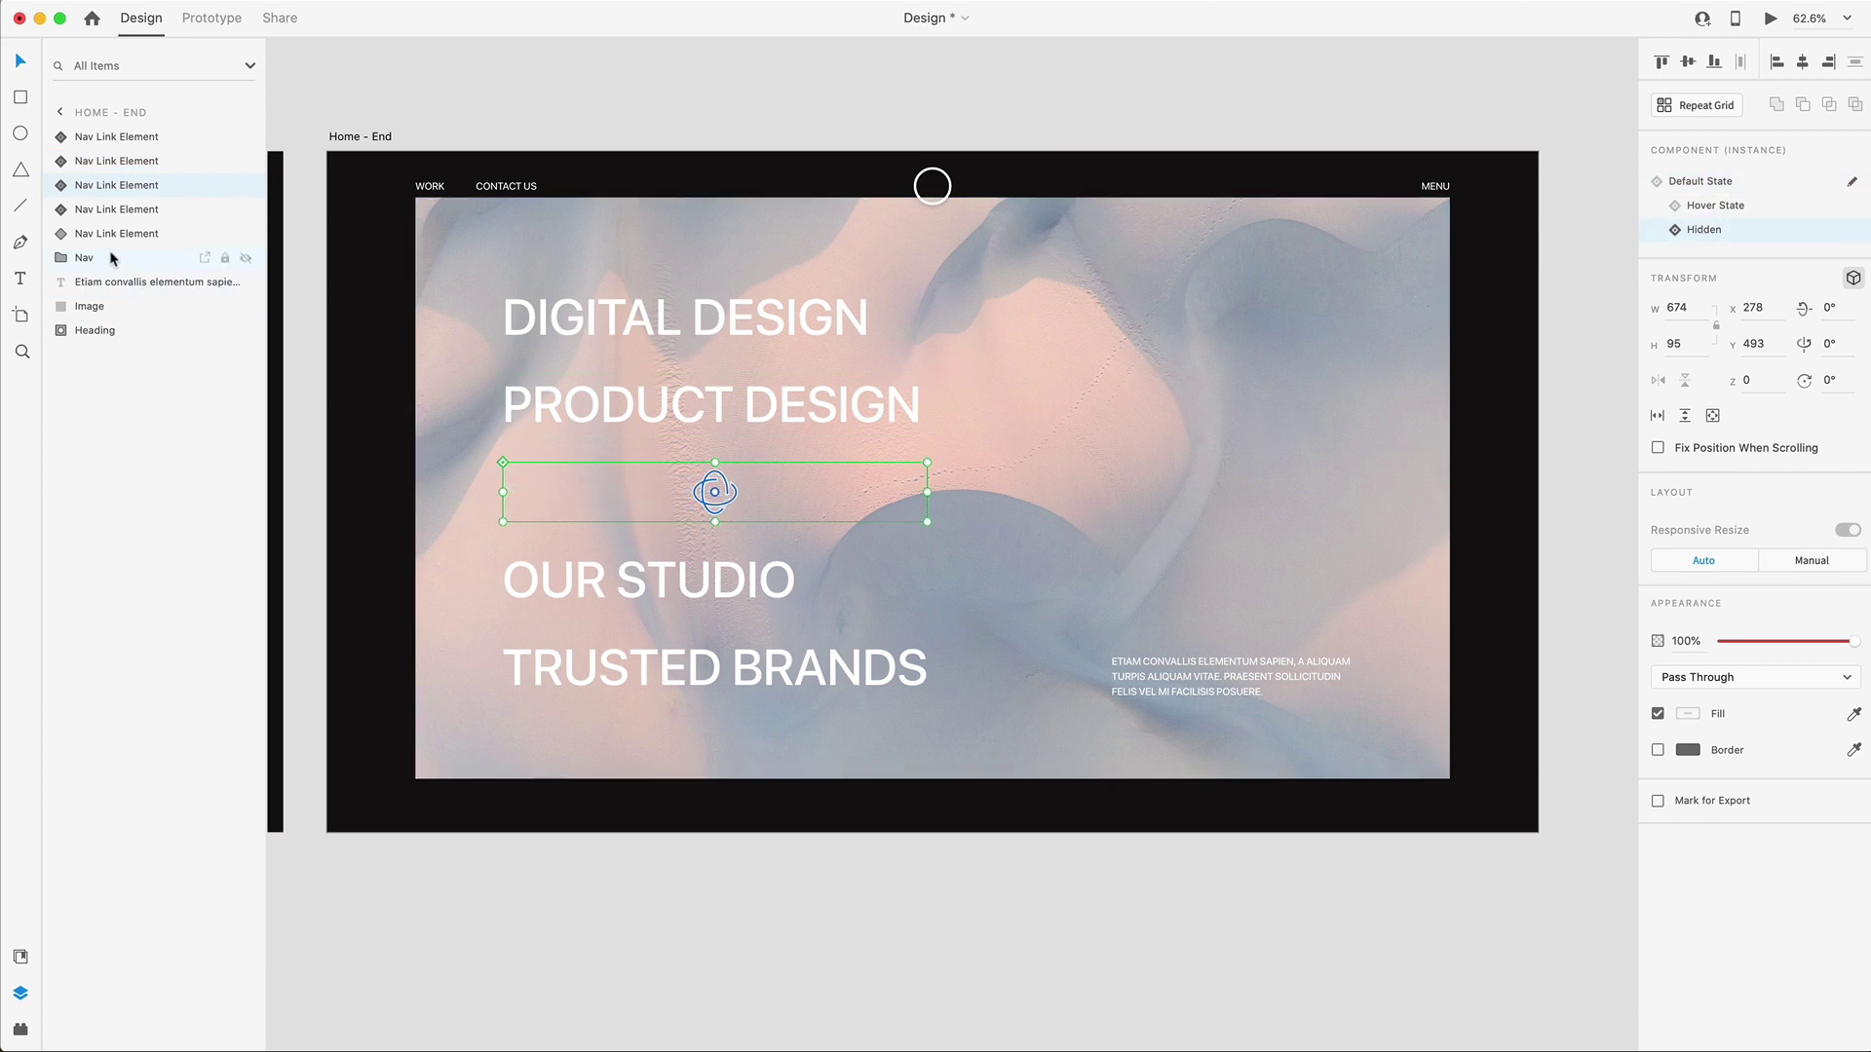
{"action": "left_click", "coordinate": [65, 186]}
{"action": "left_click", "coordinate": [132, 333]}
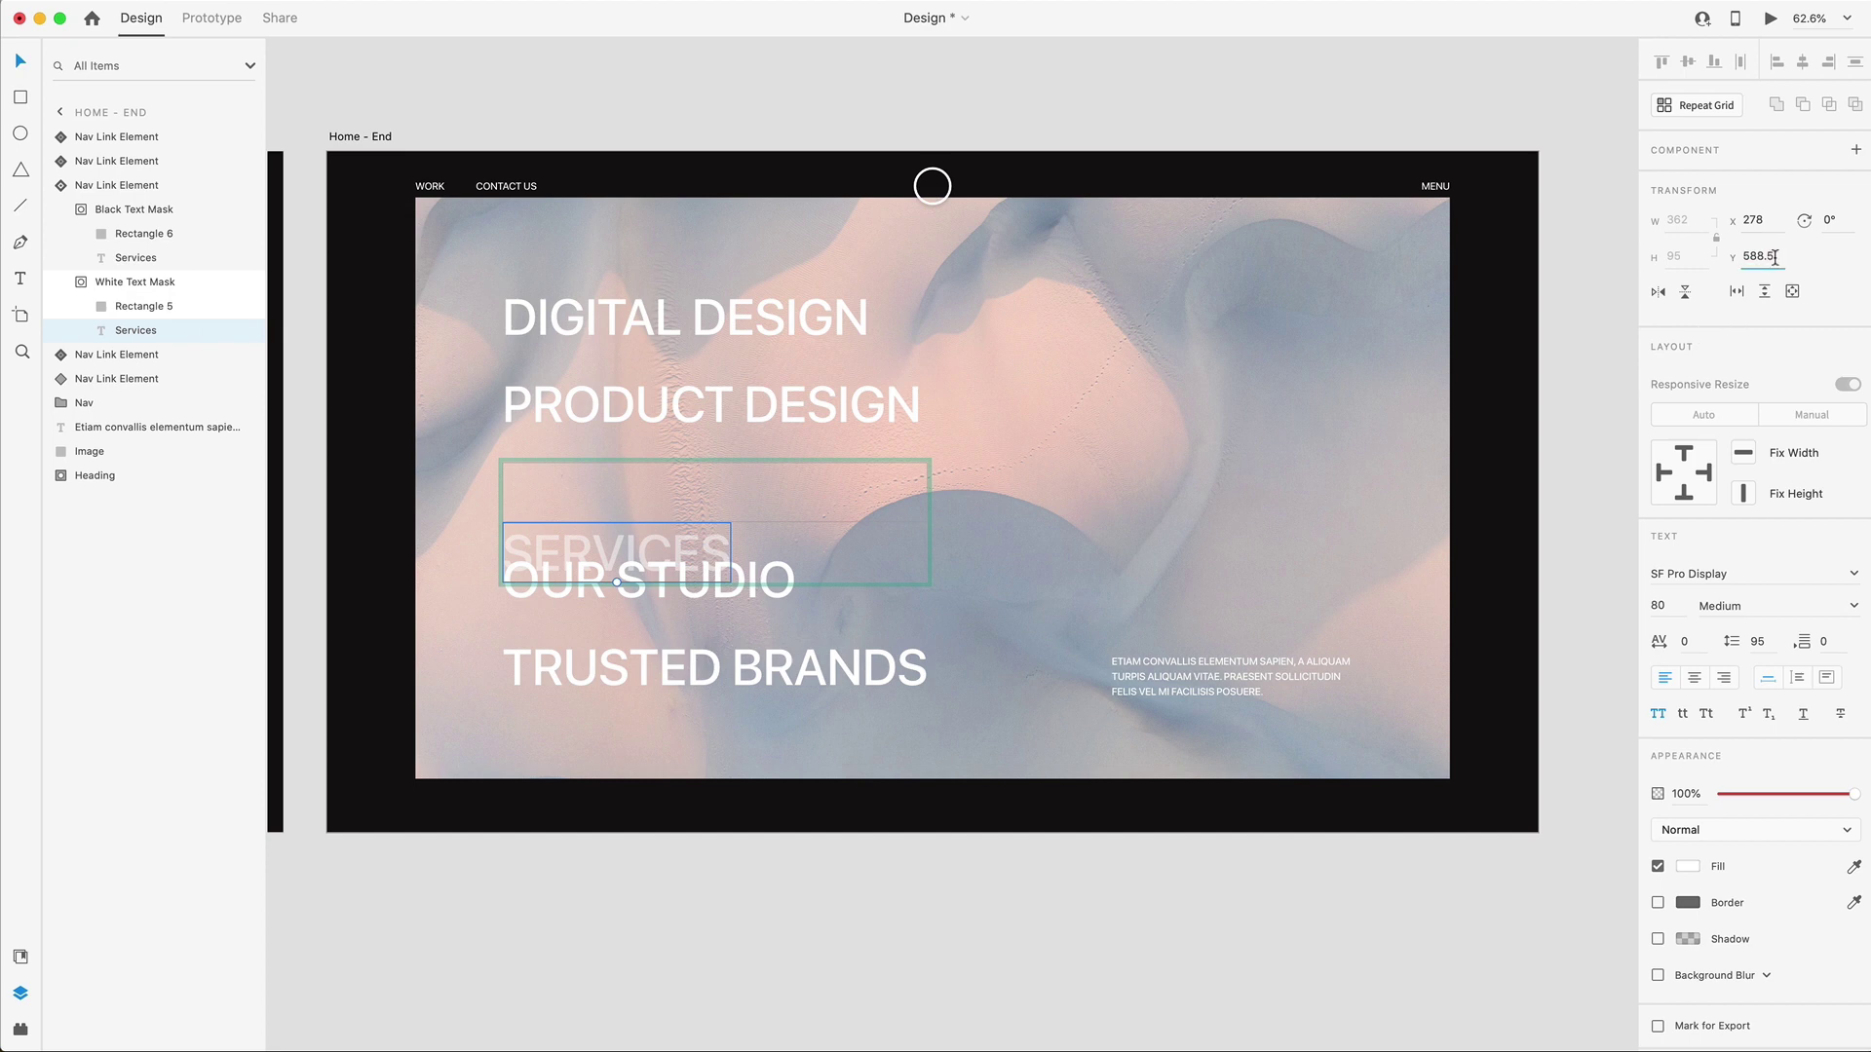
{"action": "type", "text": "2000"}
{"action": "key", "text": "Return"}
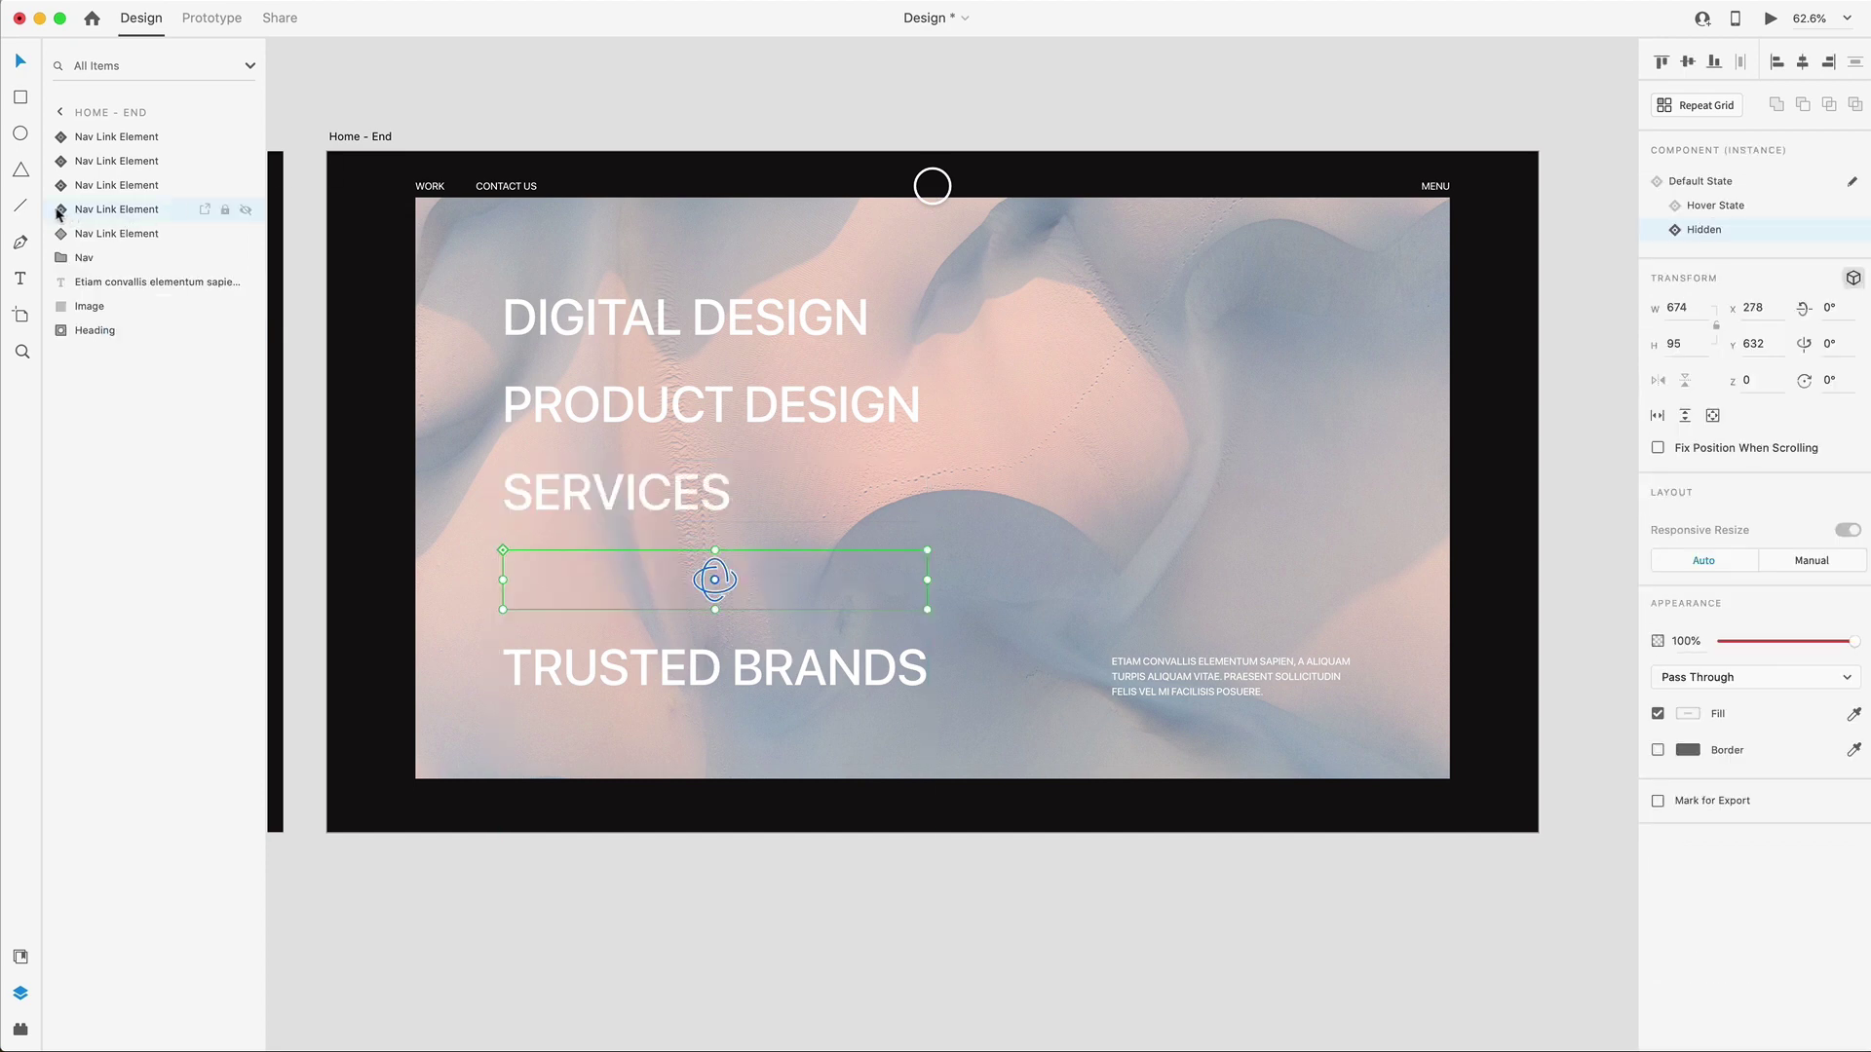
Move the White Text Mask text further down in the Hidden states of the Our Studio and Trusted Brands links.
{"action": "left_click", "coordinate": [60, 210]}
{"action": "left_click", "coordinate": [119, 354]}
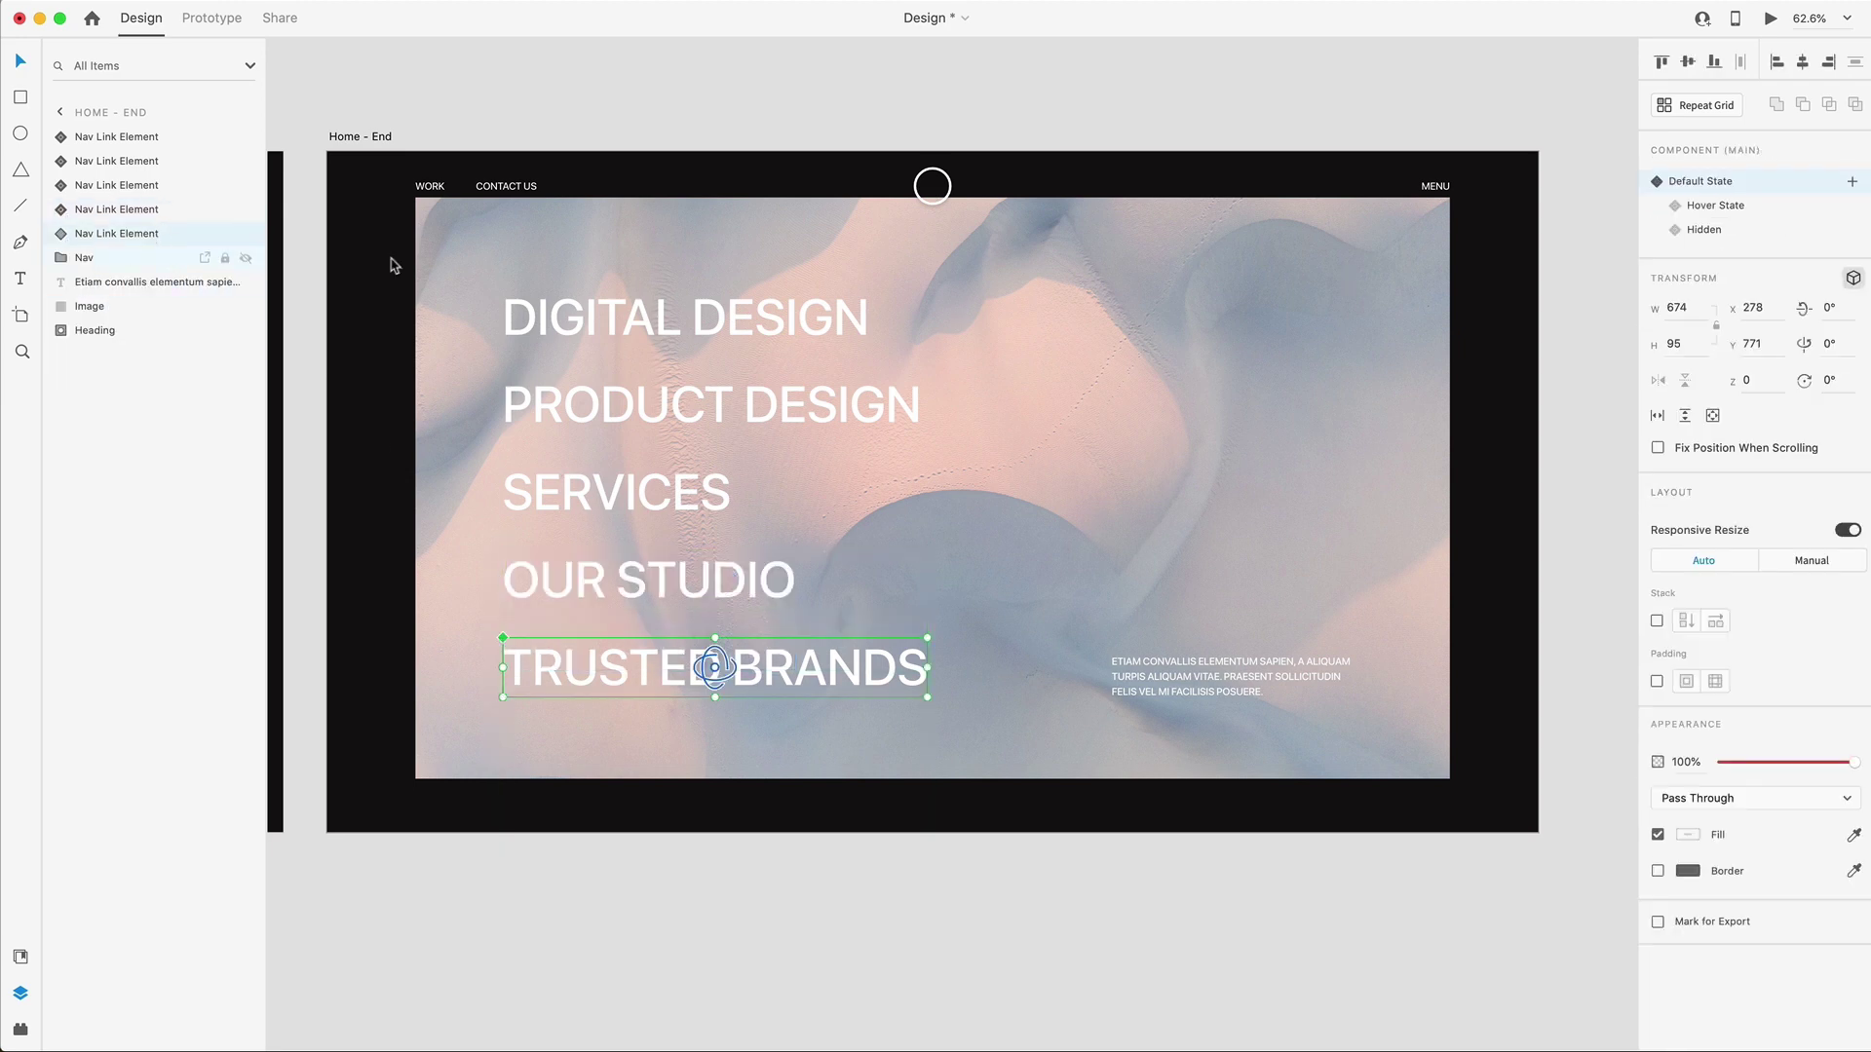
{"action": "left_click", "coordinate": [1727, 231]}
{"action": "left_click", "coordinate": [1599, 313]}
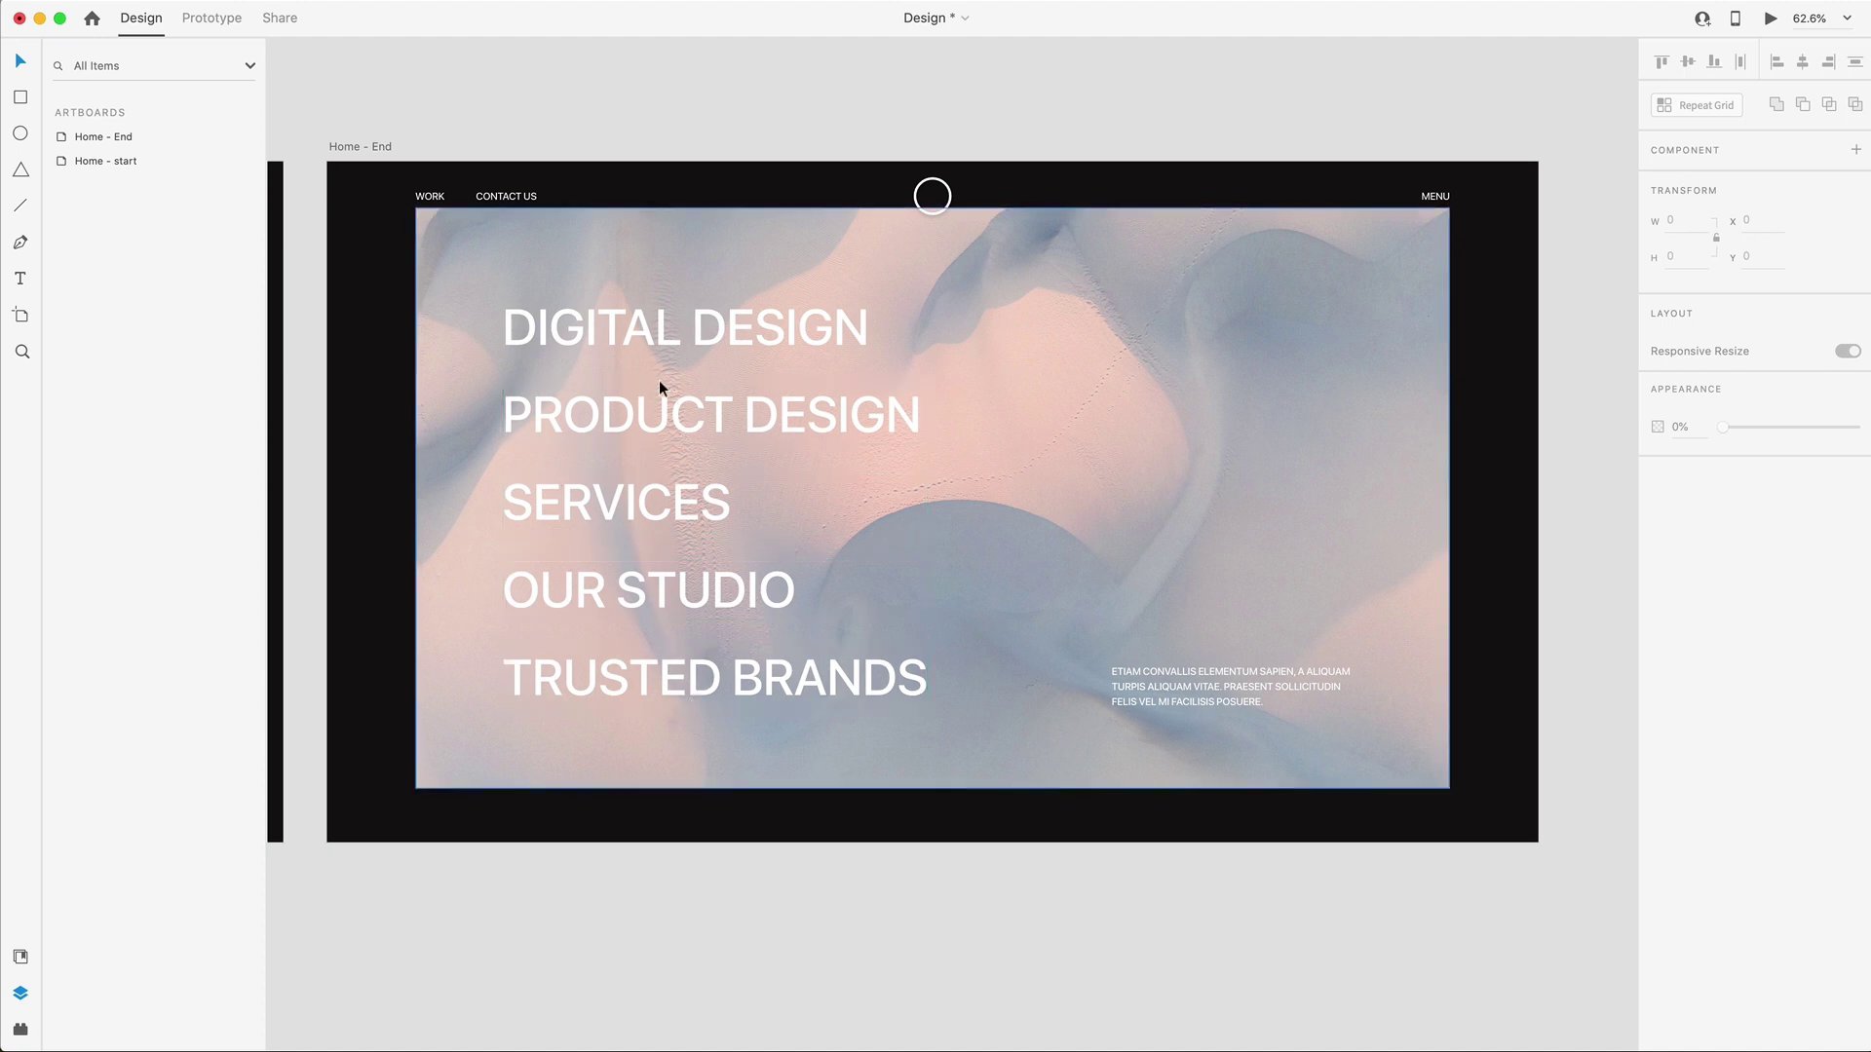
Draw a rectangle exactly covering the small Etiam convallis paragraph, 398 by 67 at X 1244, Y 799.
{"action": "left_click", "coordinate": [1204, 694]}
{"action": "scroll", "coordinate": [910, 730], "scroll_direction": "up", "scroll_amount": 10}
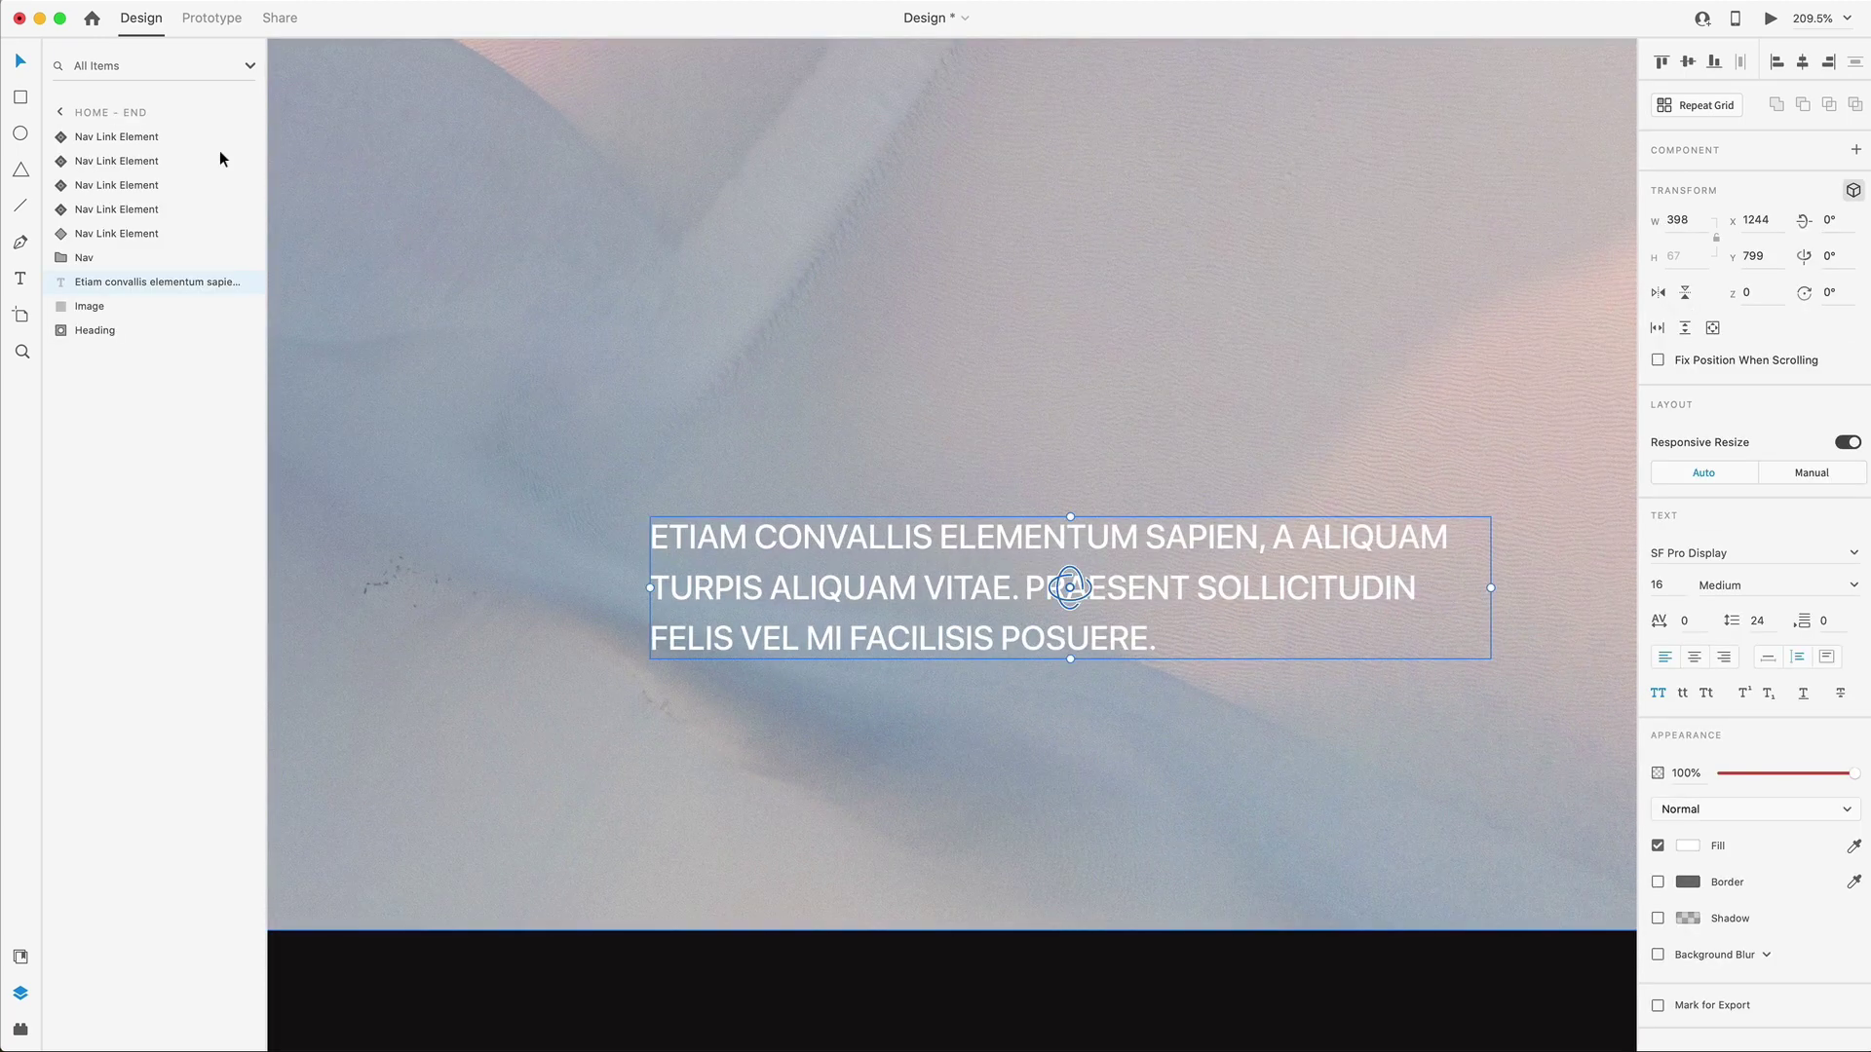
{"action": "left_click", "coordinate": [19, 97]}
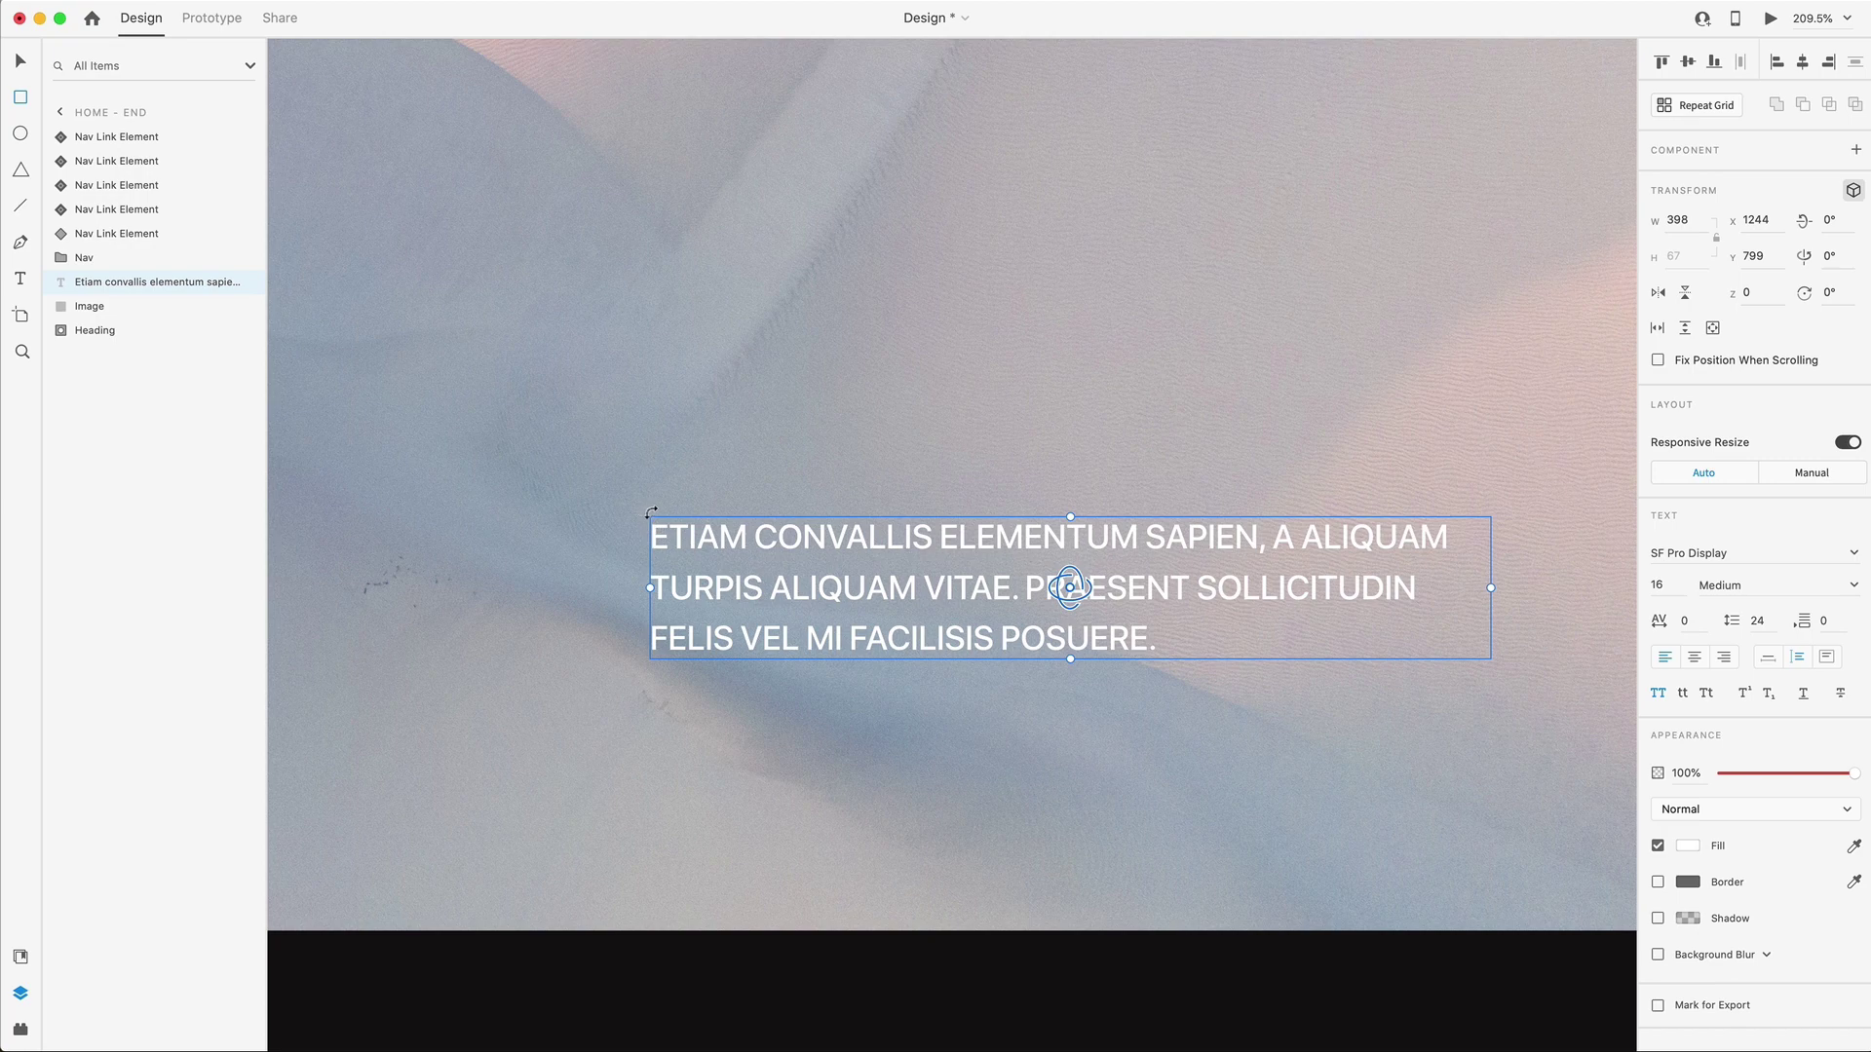
{"action": "left_click_drag", "start_coordinate": [638, 495], "coordinate": [753, 568]}
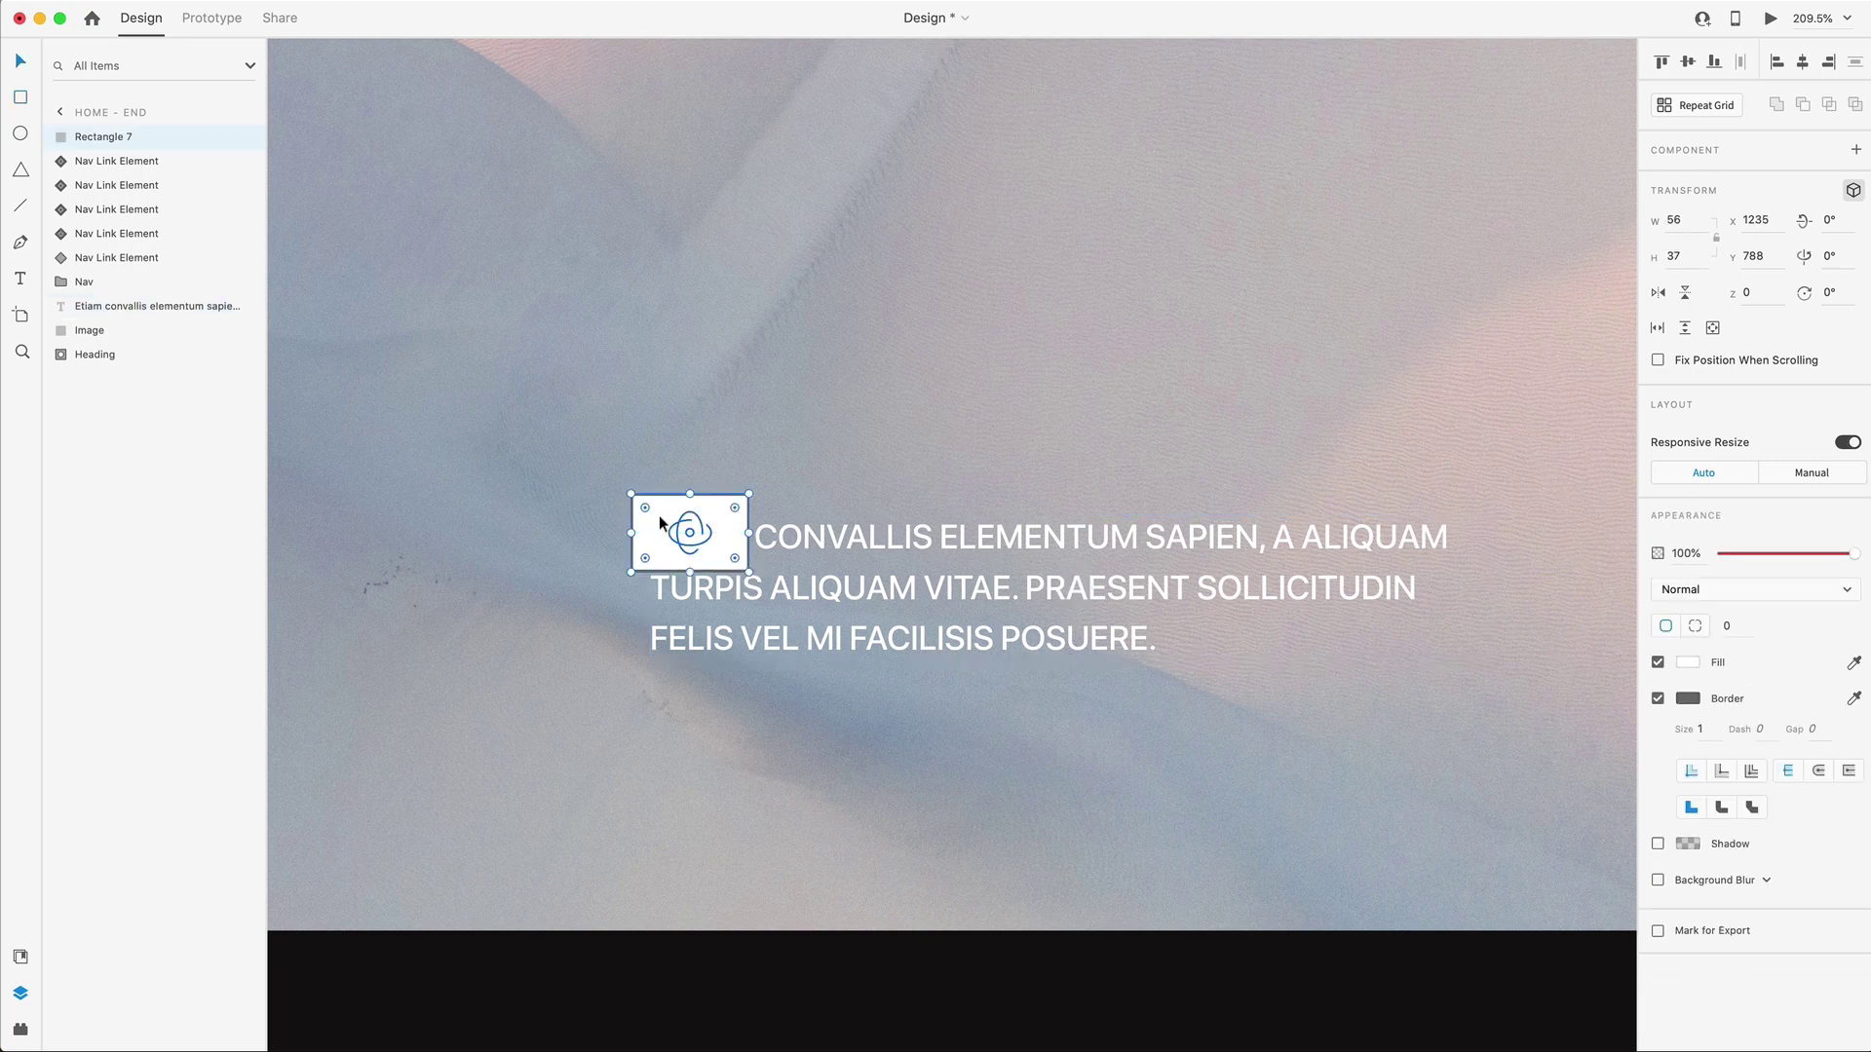
{"action": "left_click_drag", "start_coordinate": [659, 517], "coordinate": [673, 541]}
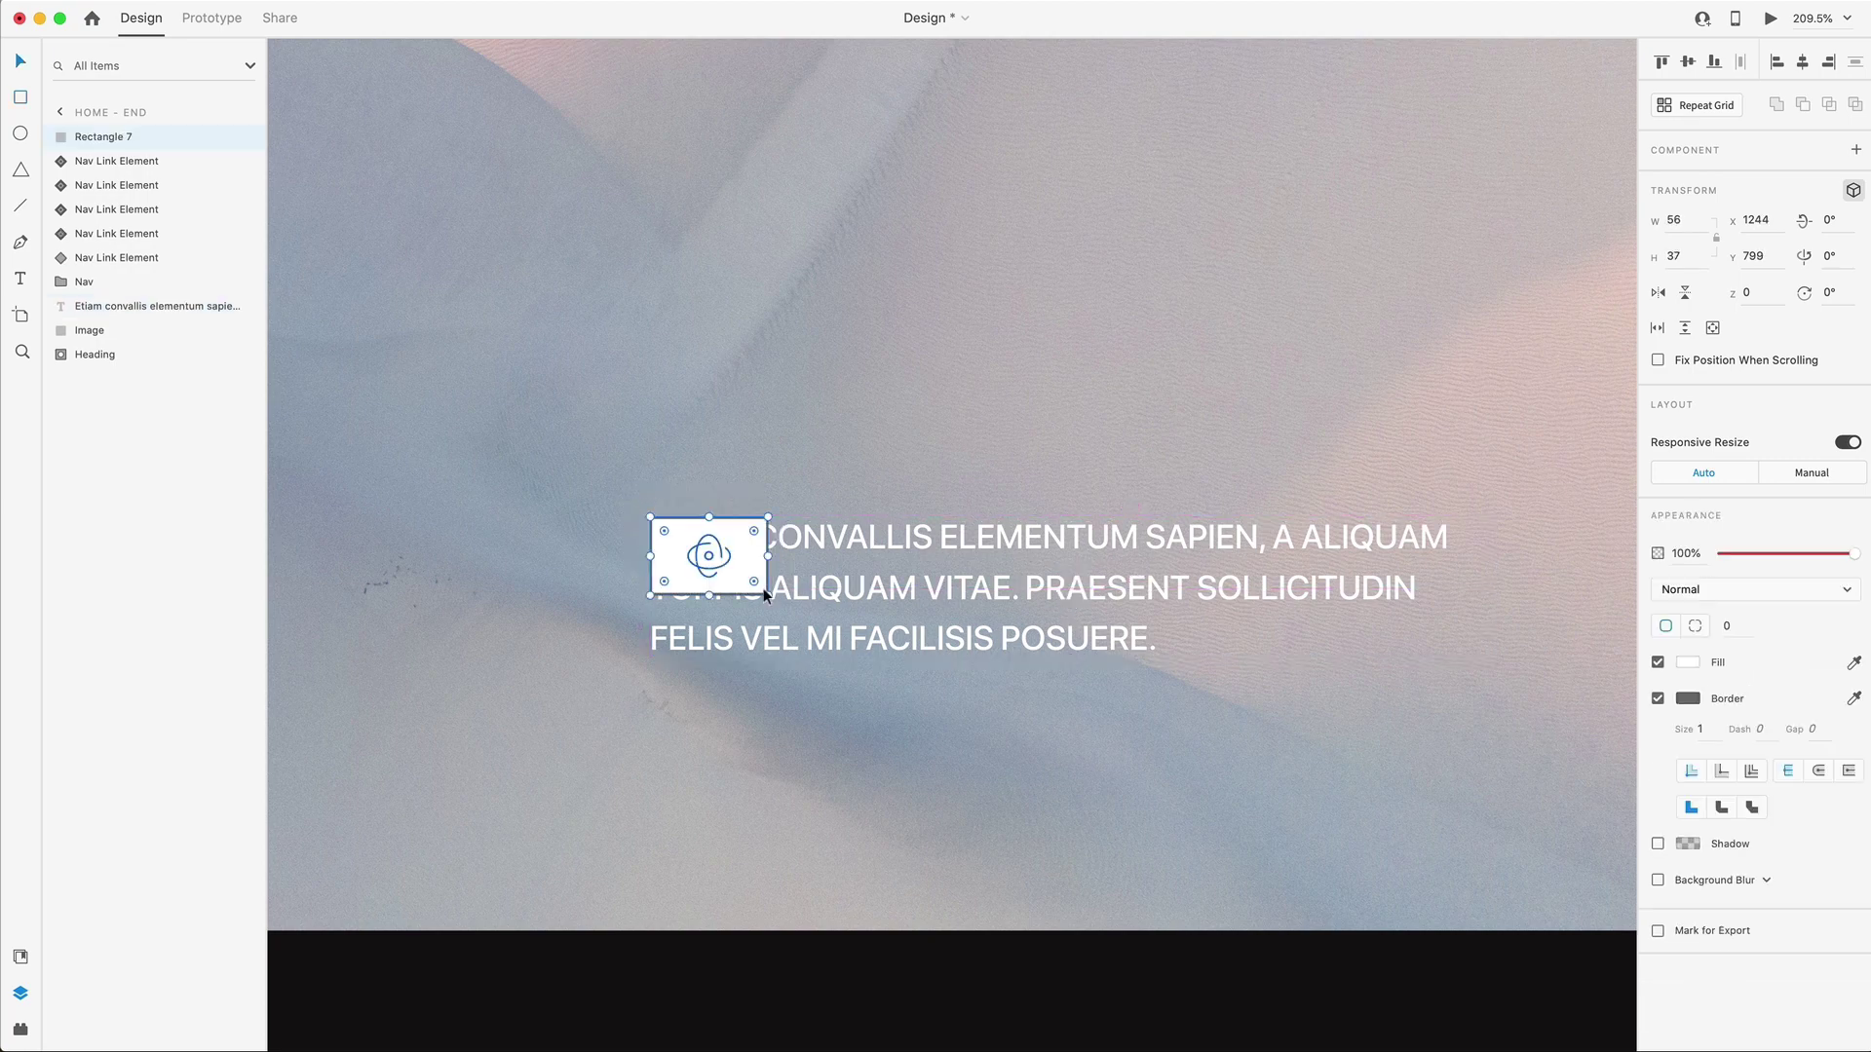
{"action": "left_click_drag", "start_coordinate": [763, 587], "coordinate": [1491, 660]}
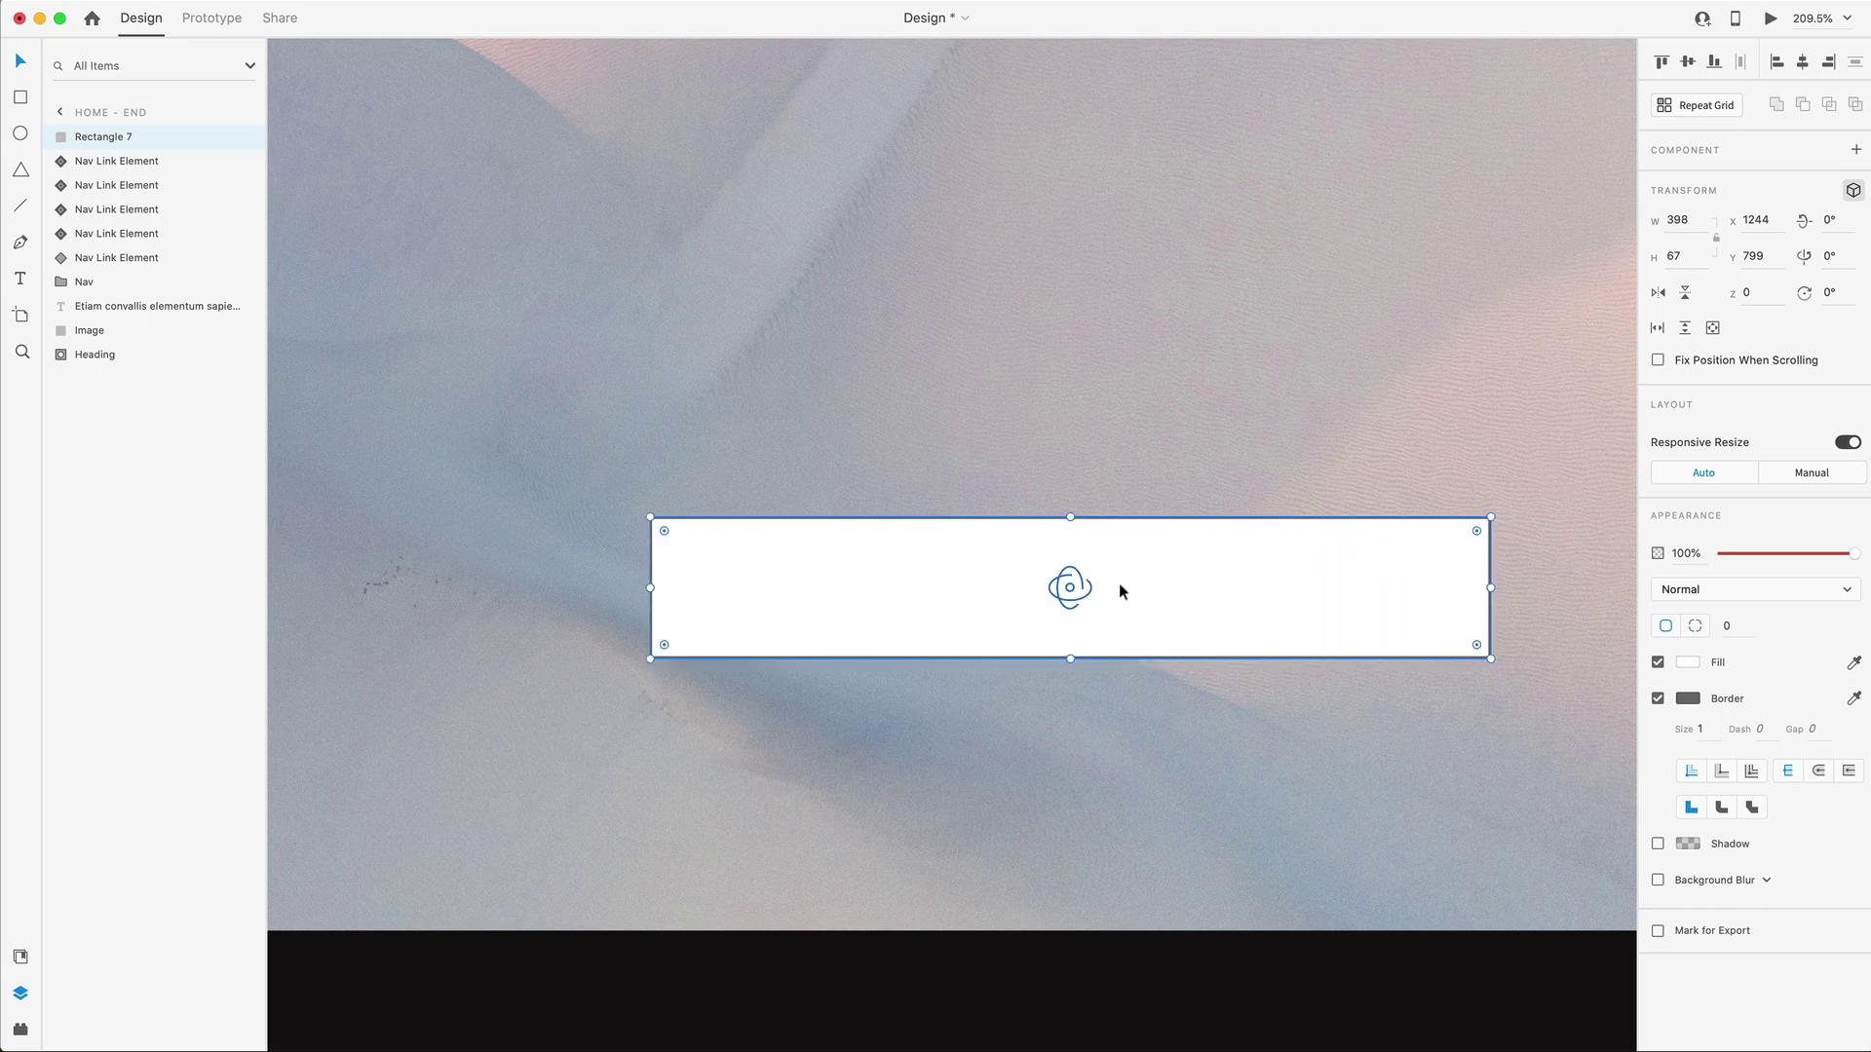
Select the rectangle together with the Etiam convallis paragraph, without the background image, and mask the paragraph with the rectangle's shape.
{"action": "left_click_drag", "start_coordinate": [1382, 974], "coordinate": [1242, 586]}
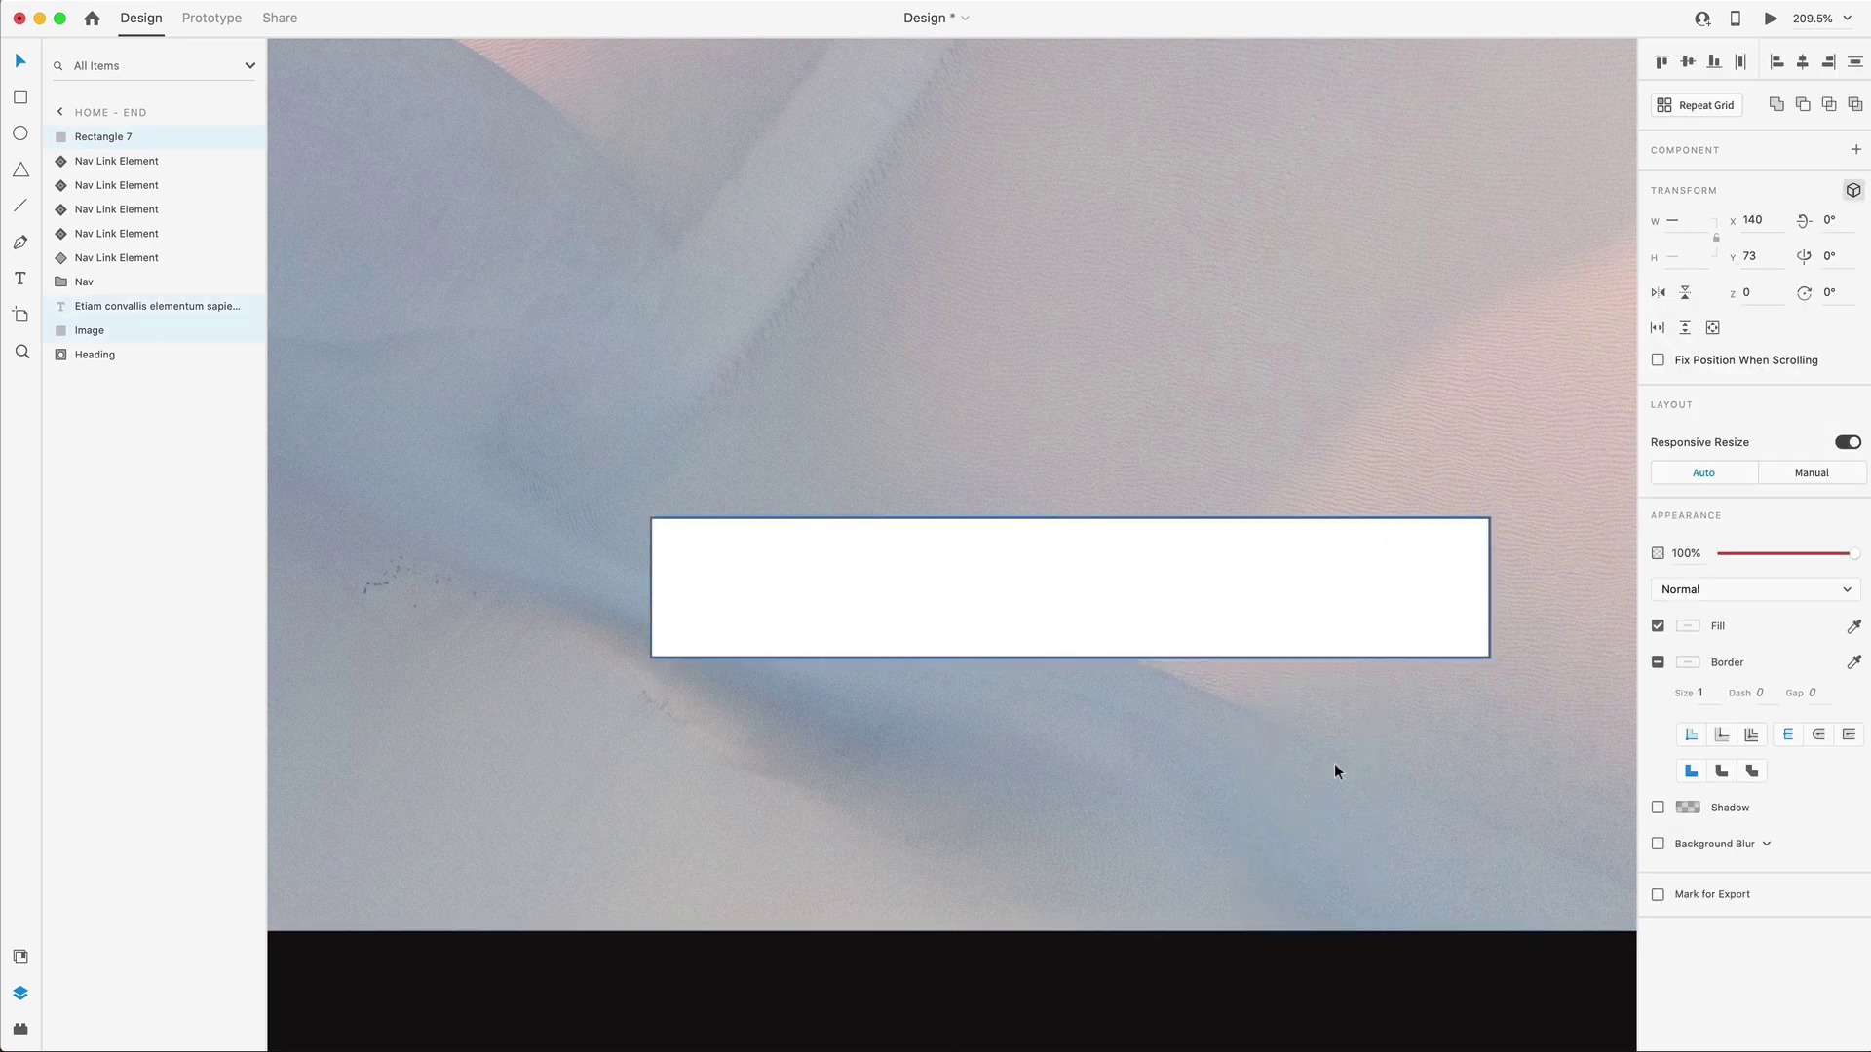
{"action": "left_click", "coordinate": [1335, 764], "text": "shift"}
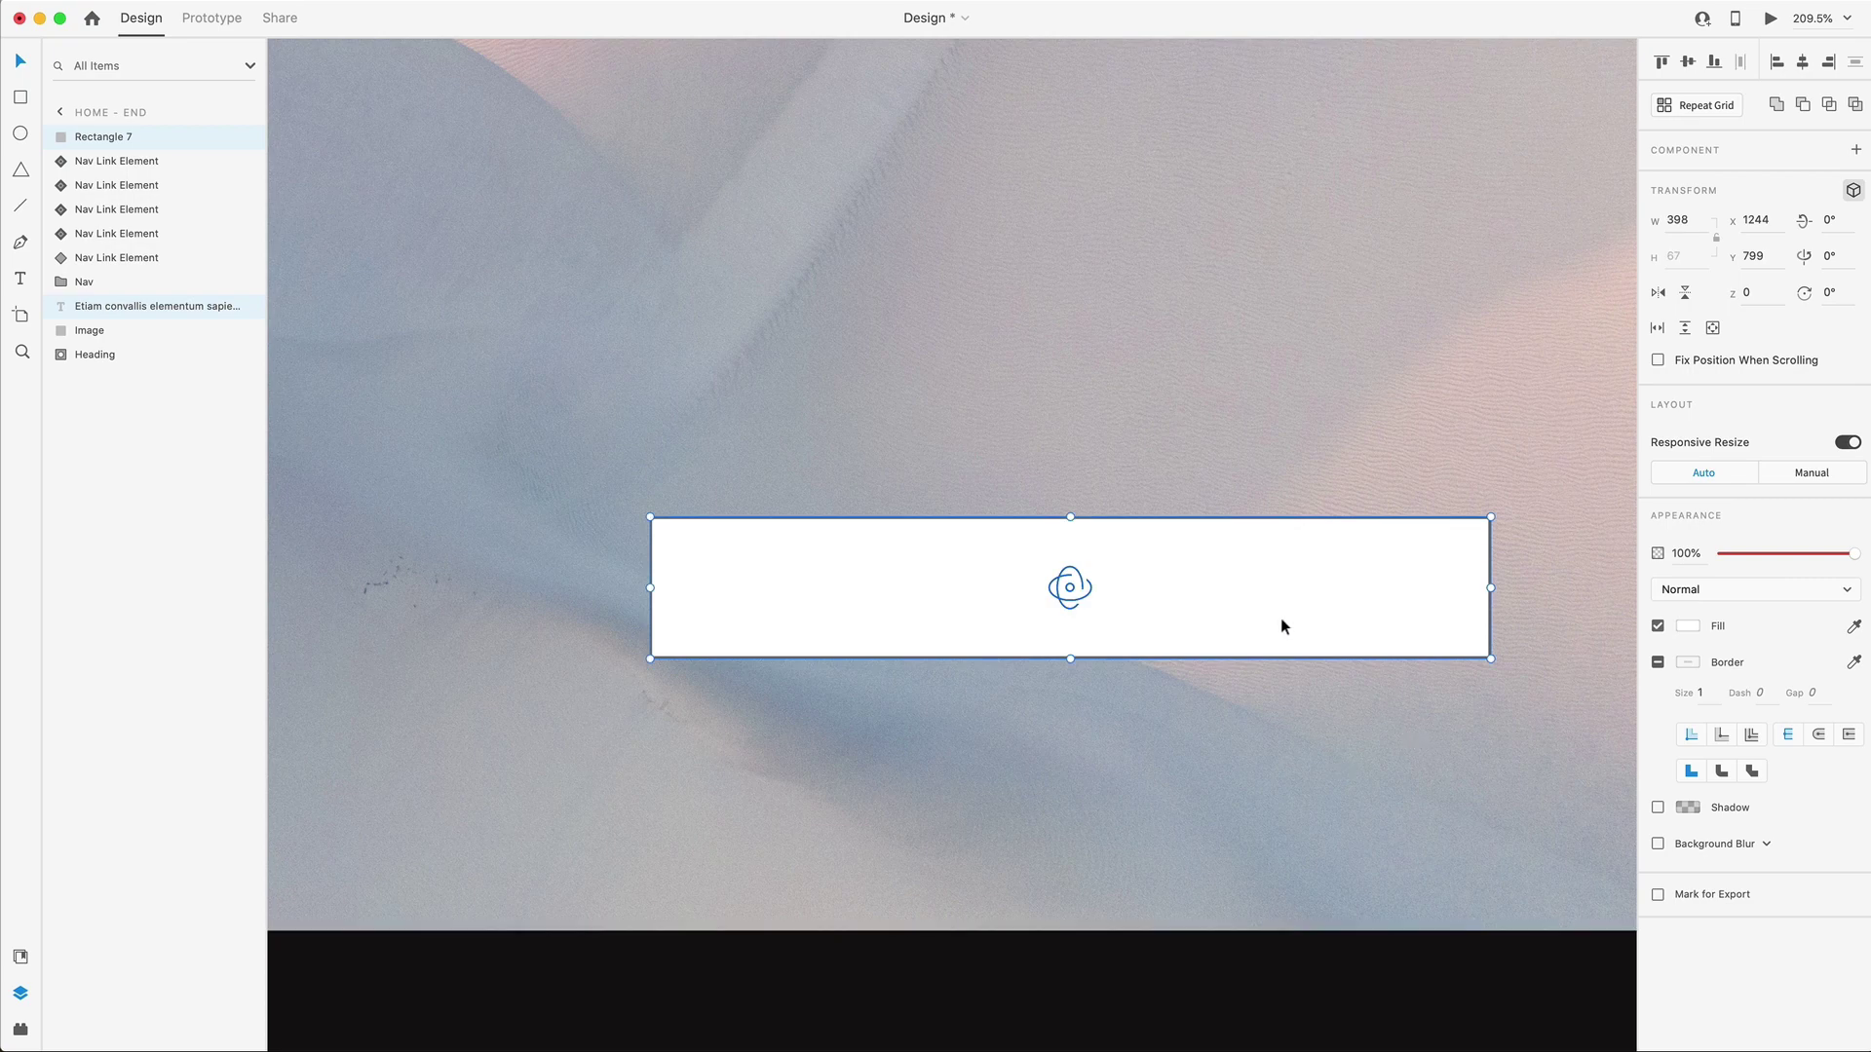
{"action": "key", "text": "super+shift+m"}
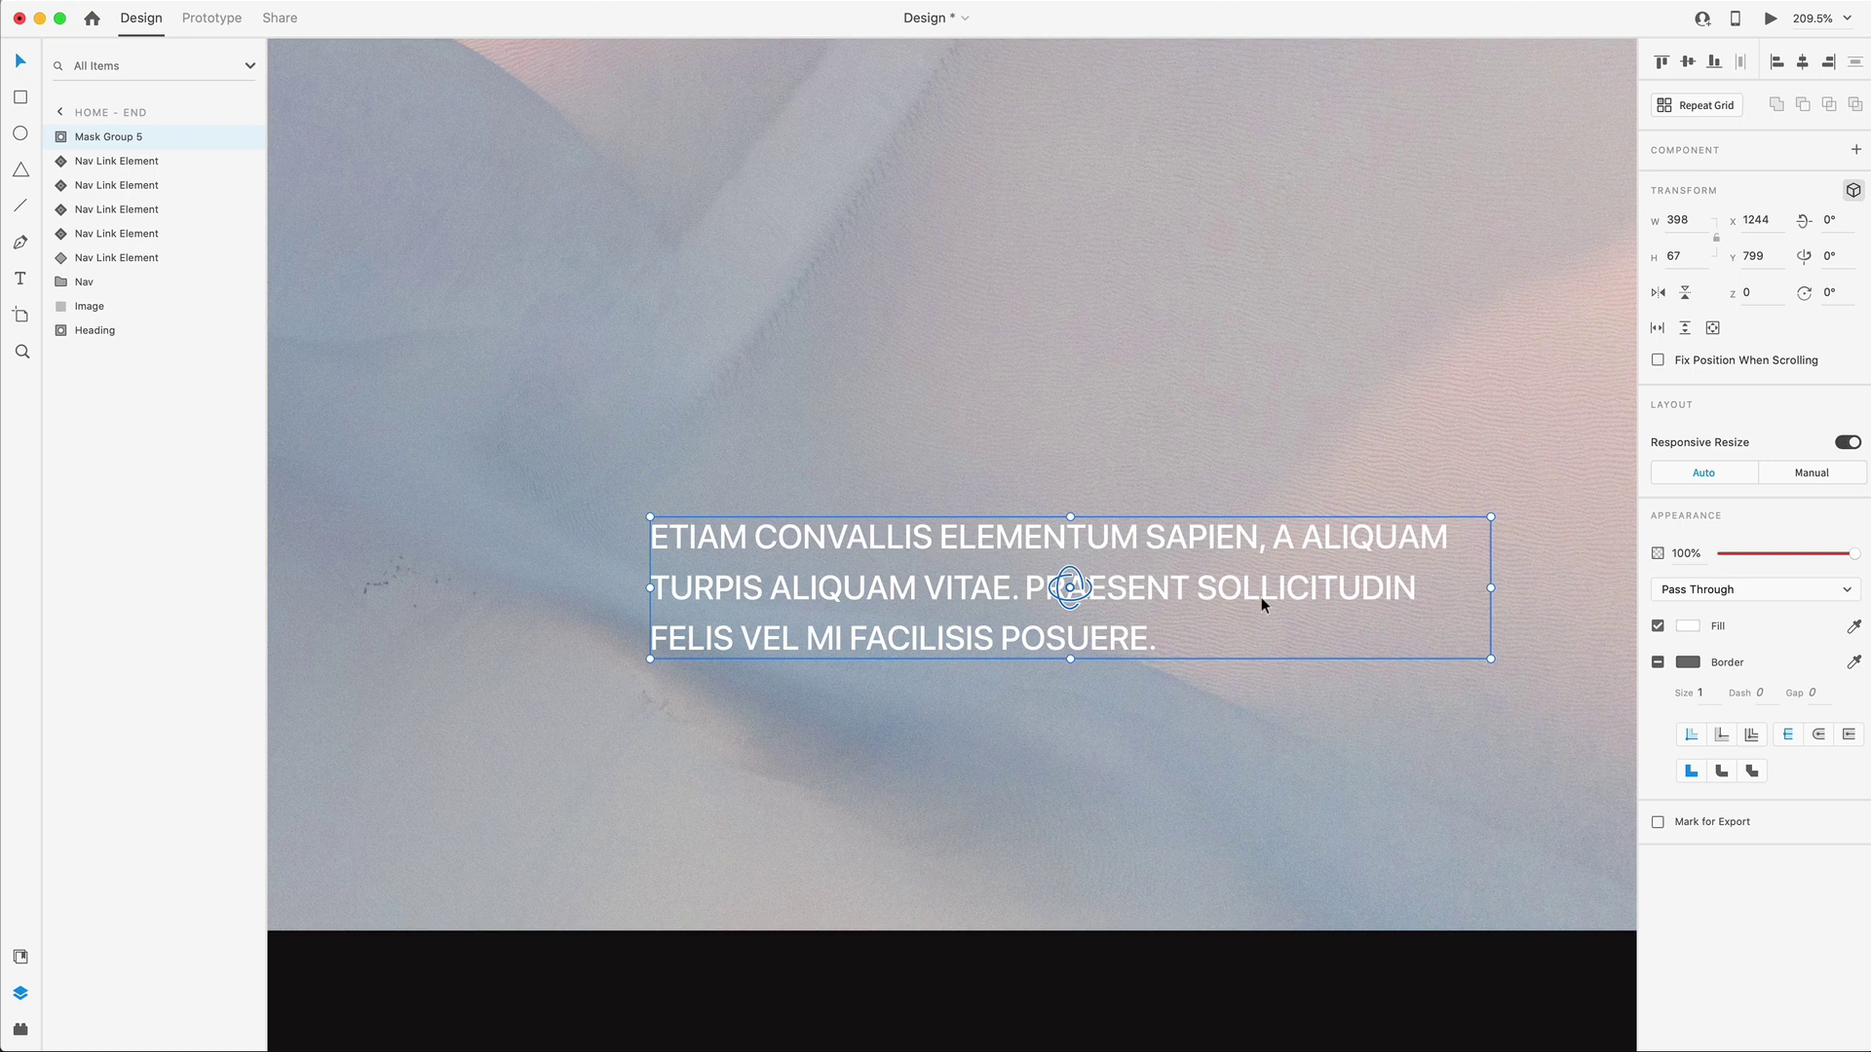
Turn the masked Etiam convallis paragraph into a component and add a new state named Hidden.
{"action": "key", "text": "super+k"}
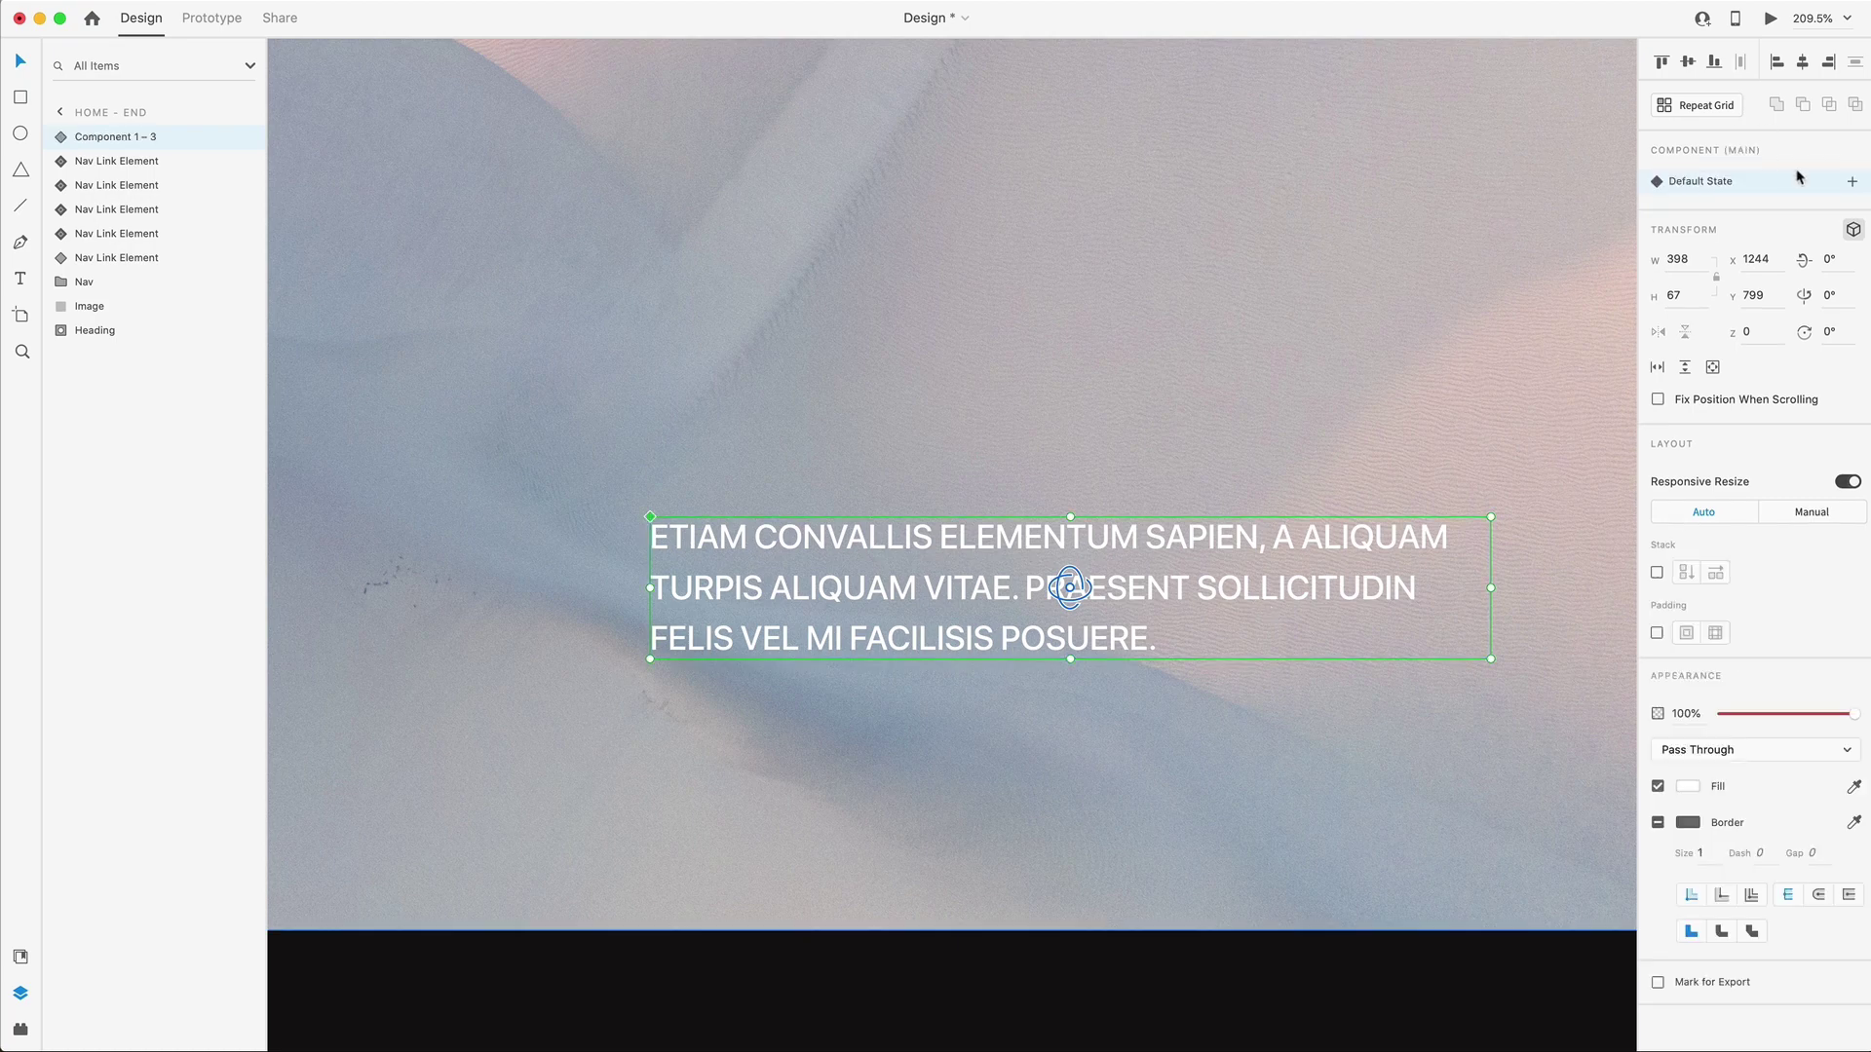
{"action": "left_click", "coordinate": [1852, 183]}
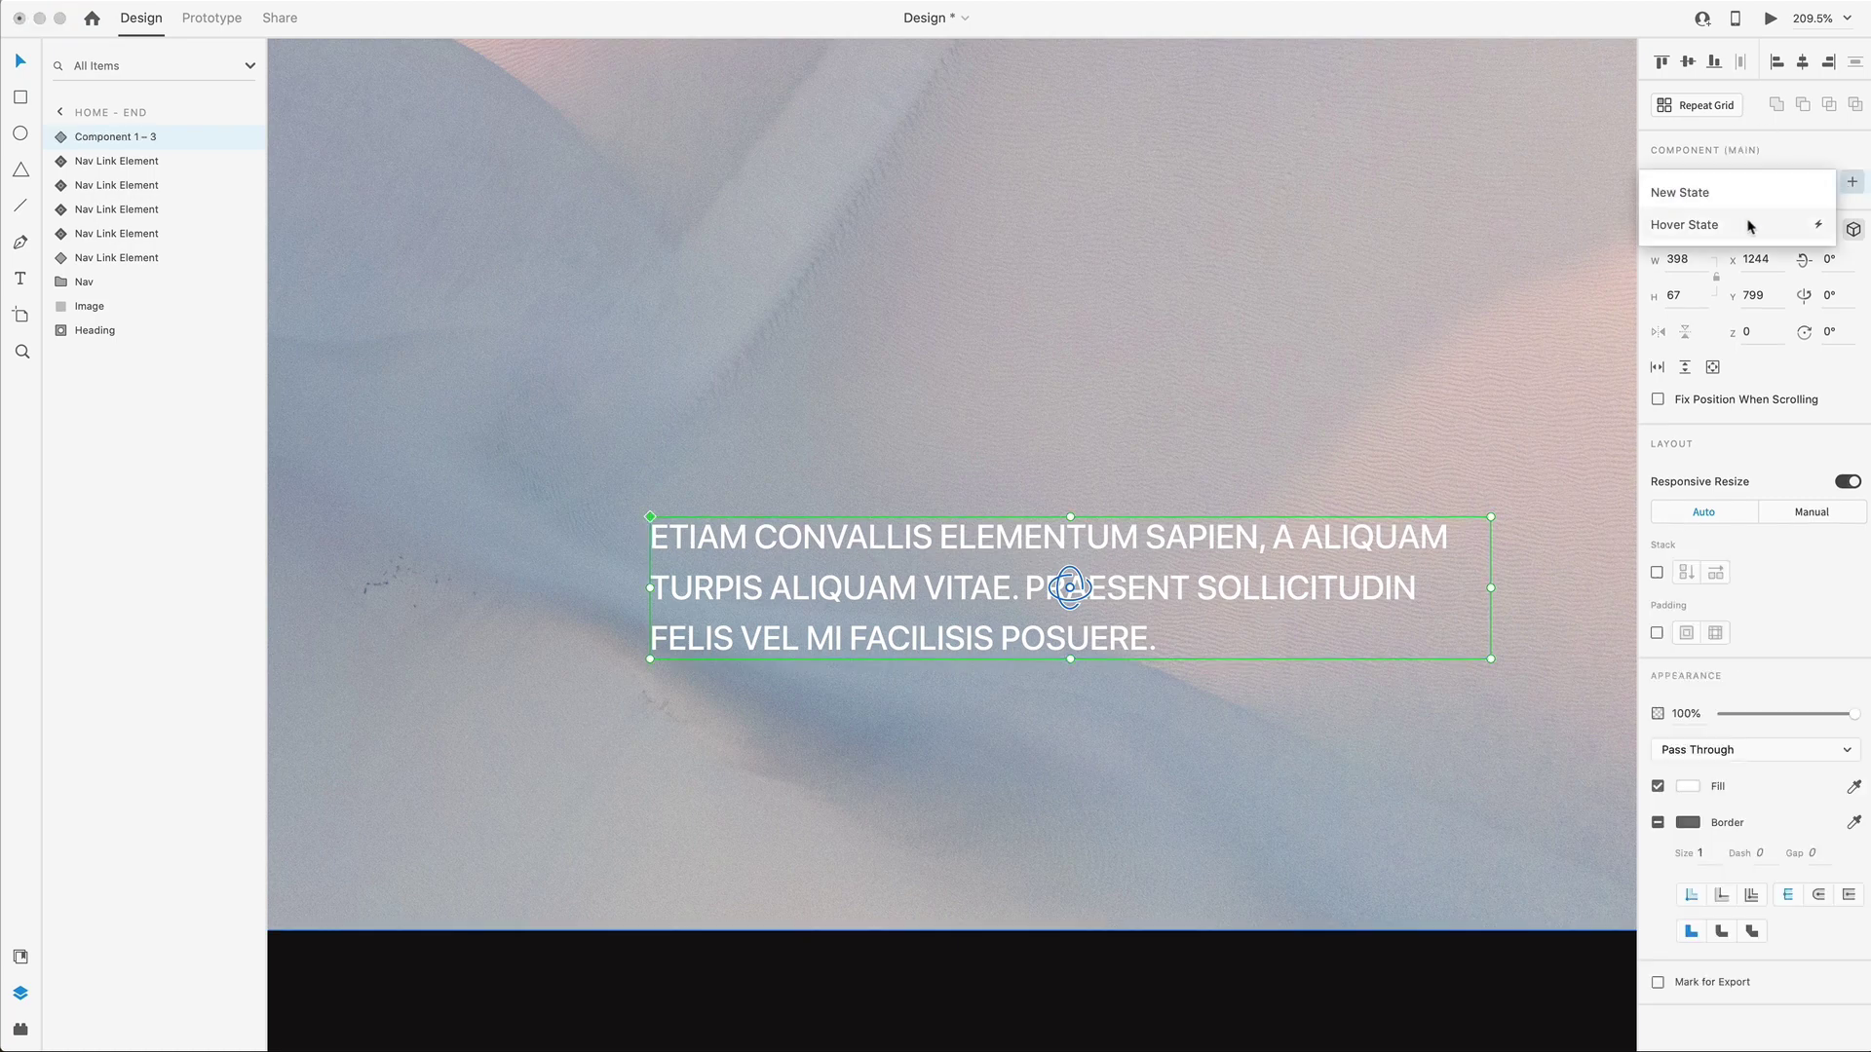
{"action": "left_click", "coordinate": [1703, 199]}
{"action": "type", "text": "Hidden"}
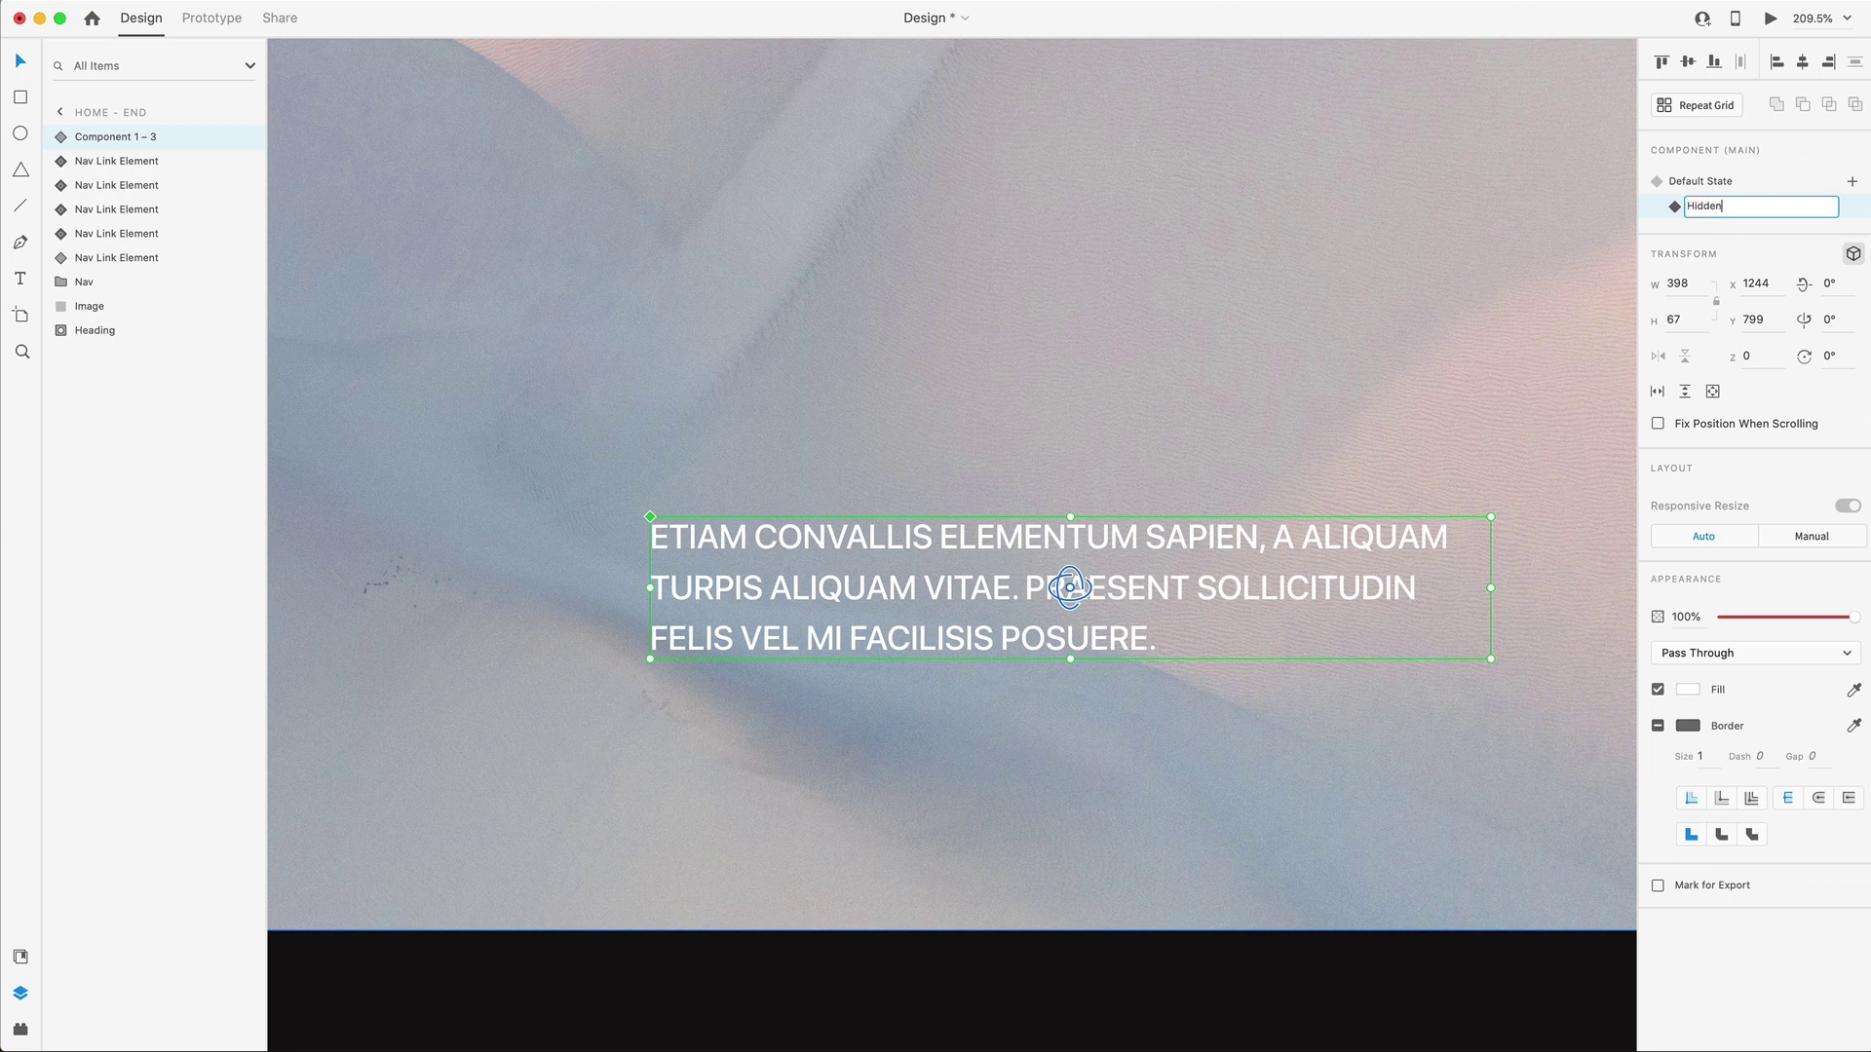
{"action": "key", "text": "Return"}
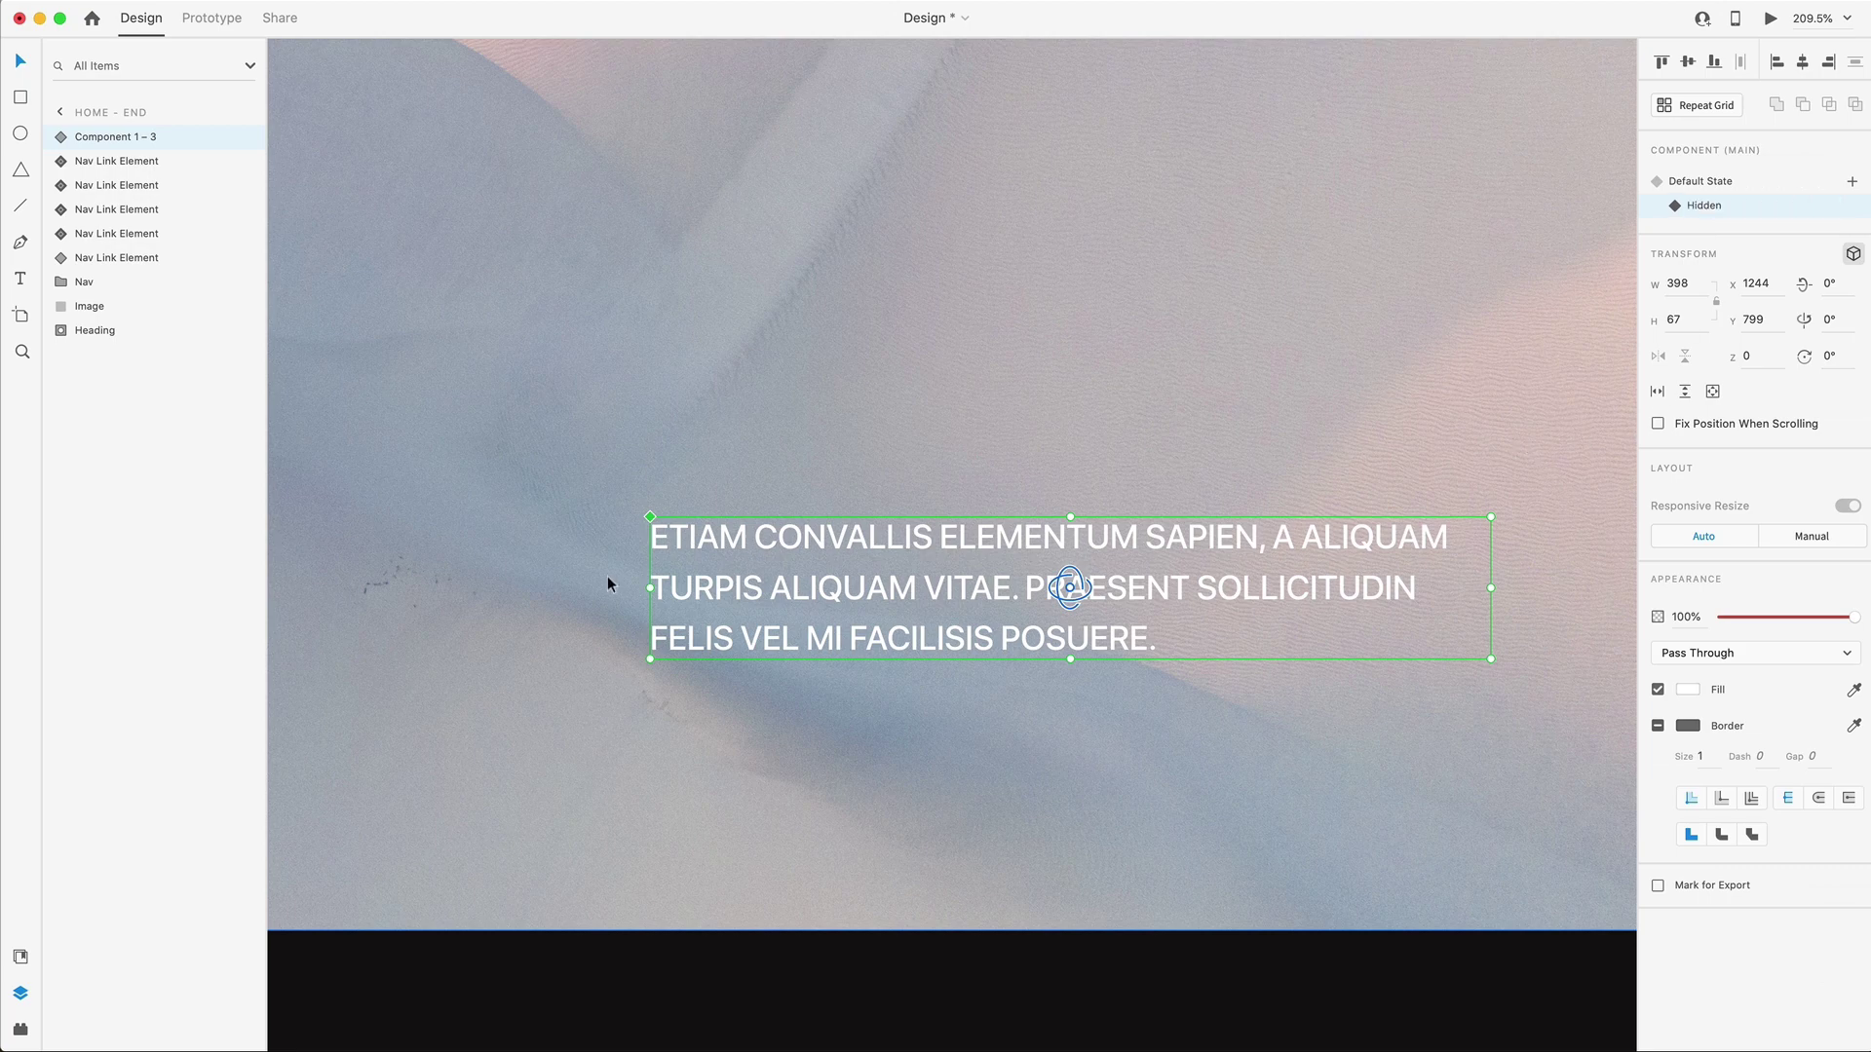
In the Hidden state, move the Etiam convallis text straight down out of its mask, to Y 866.
{"action": "double_click", "coordinate": [862, 552]}
{"action": "double_click", "coordinate": [847, 536]}
{"action": "left_click_drag", "start_coordinate": [730, 555], "coordinate": [738, 684]}
{"action": "left_click", "coordinate": [1409, 905]}
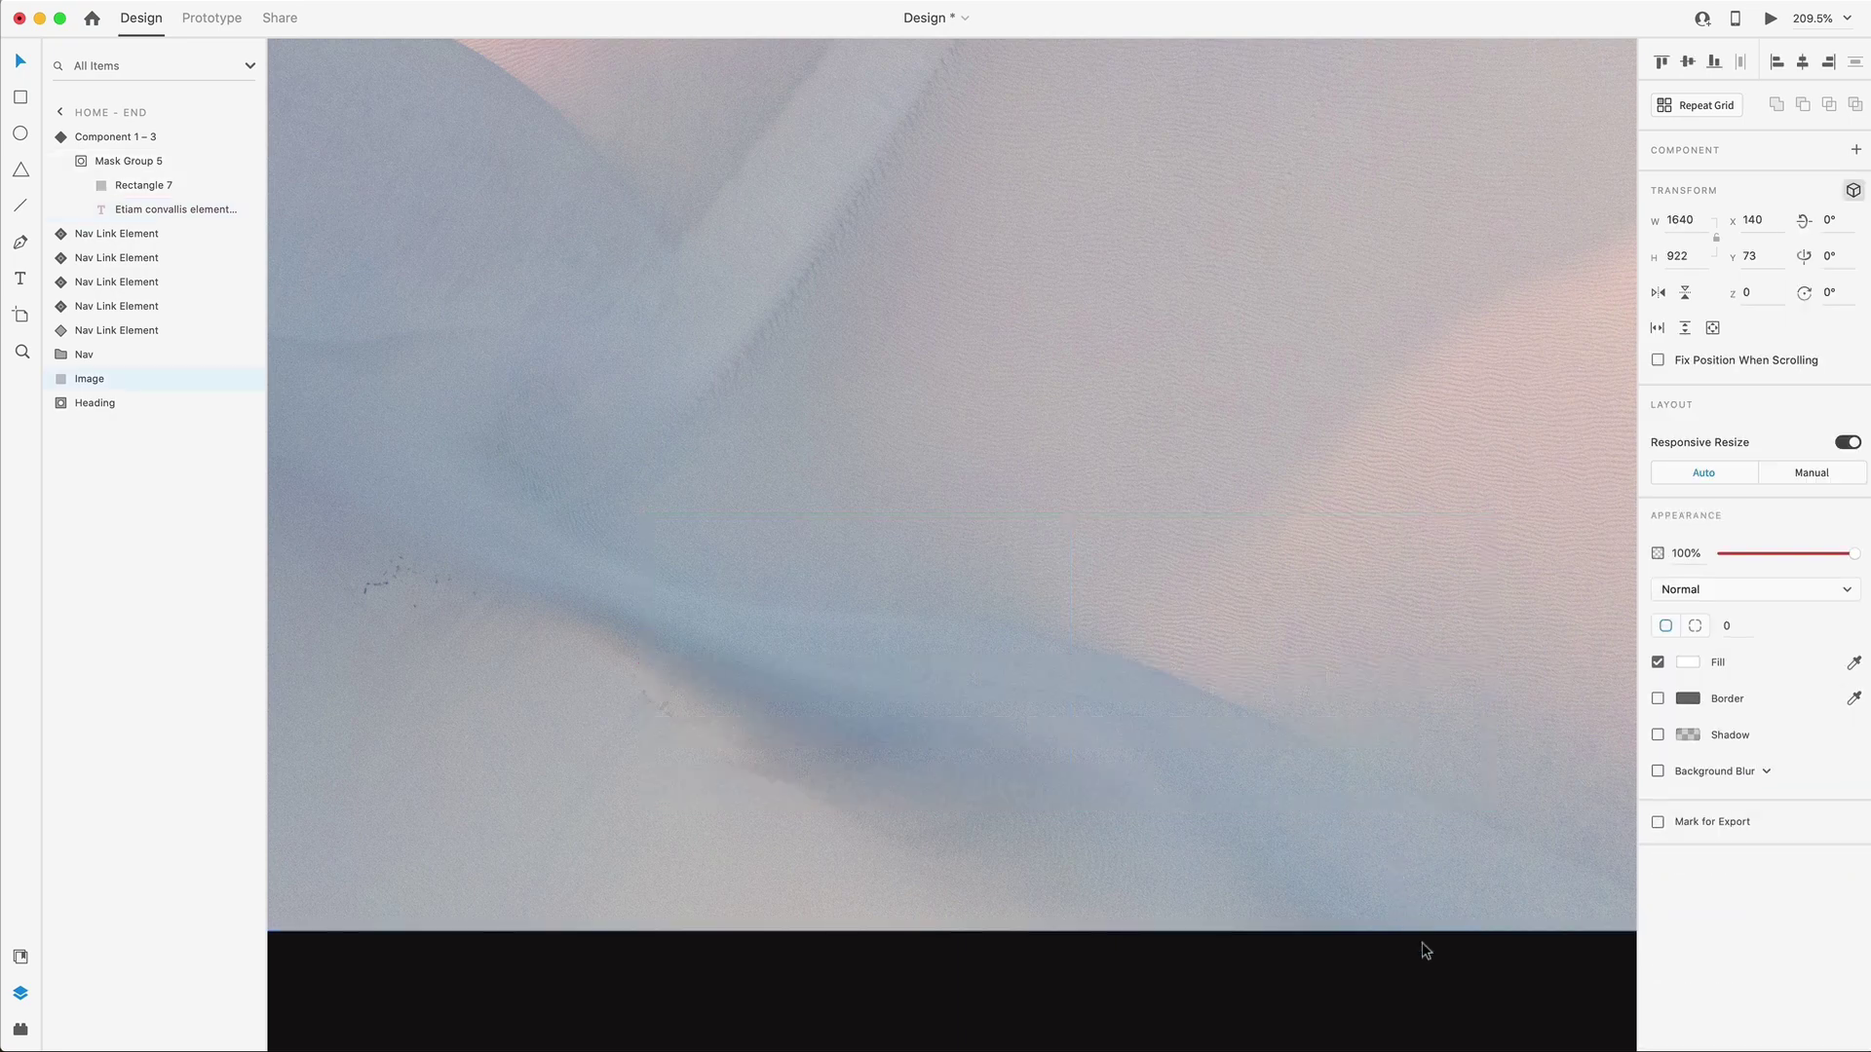
In the paragraph component's Hidden state, set the Y position of the Etiam convallis text inside the mask group to 4866.
{"action": "left_click", "coordinate": [1068, 774]}
{"action": "scroll", "coordinate": [1068, 773], "scroll_direction": "down", "scroll_amount": 5}
{"action": "scroll", "coordinate": [1081, 771], "scroll_direction": "left", "scroll_amount": 3}
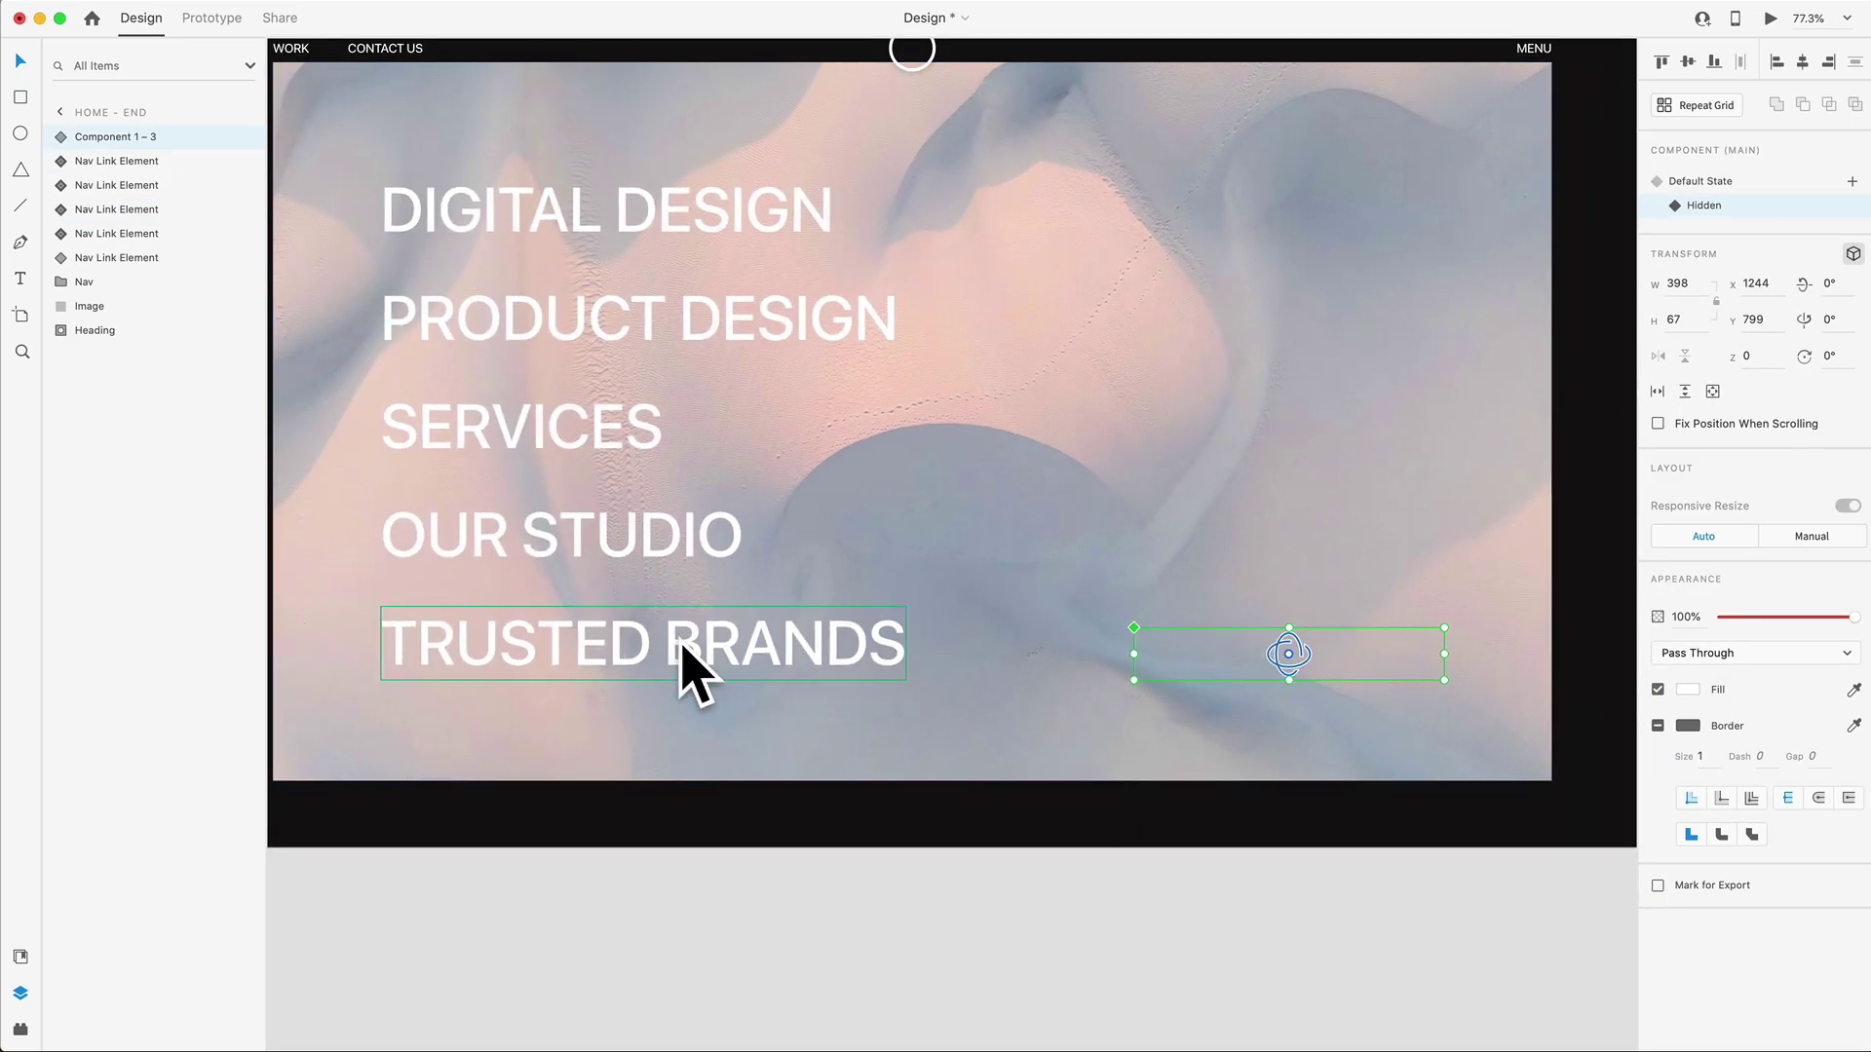
{"action": "left_click", "coordinate": [61, 141]}
{"action": "left_click", "coordinate": [84, 162]}
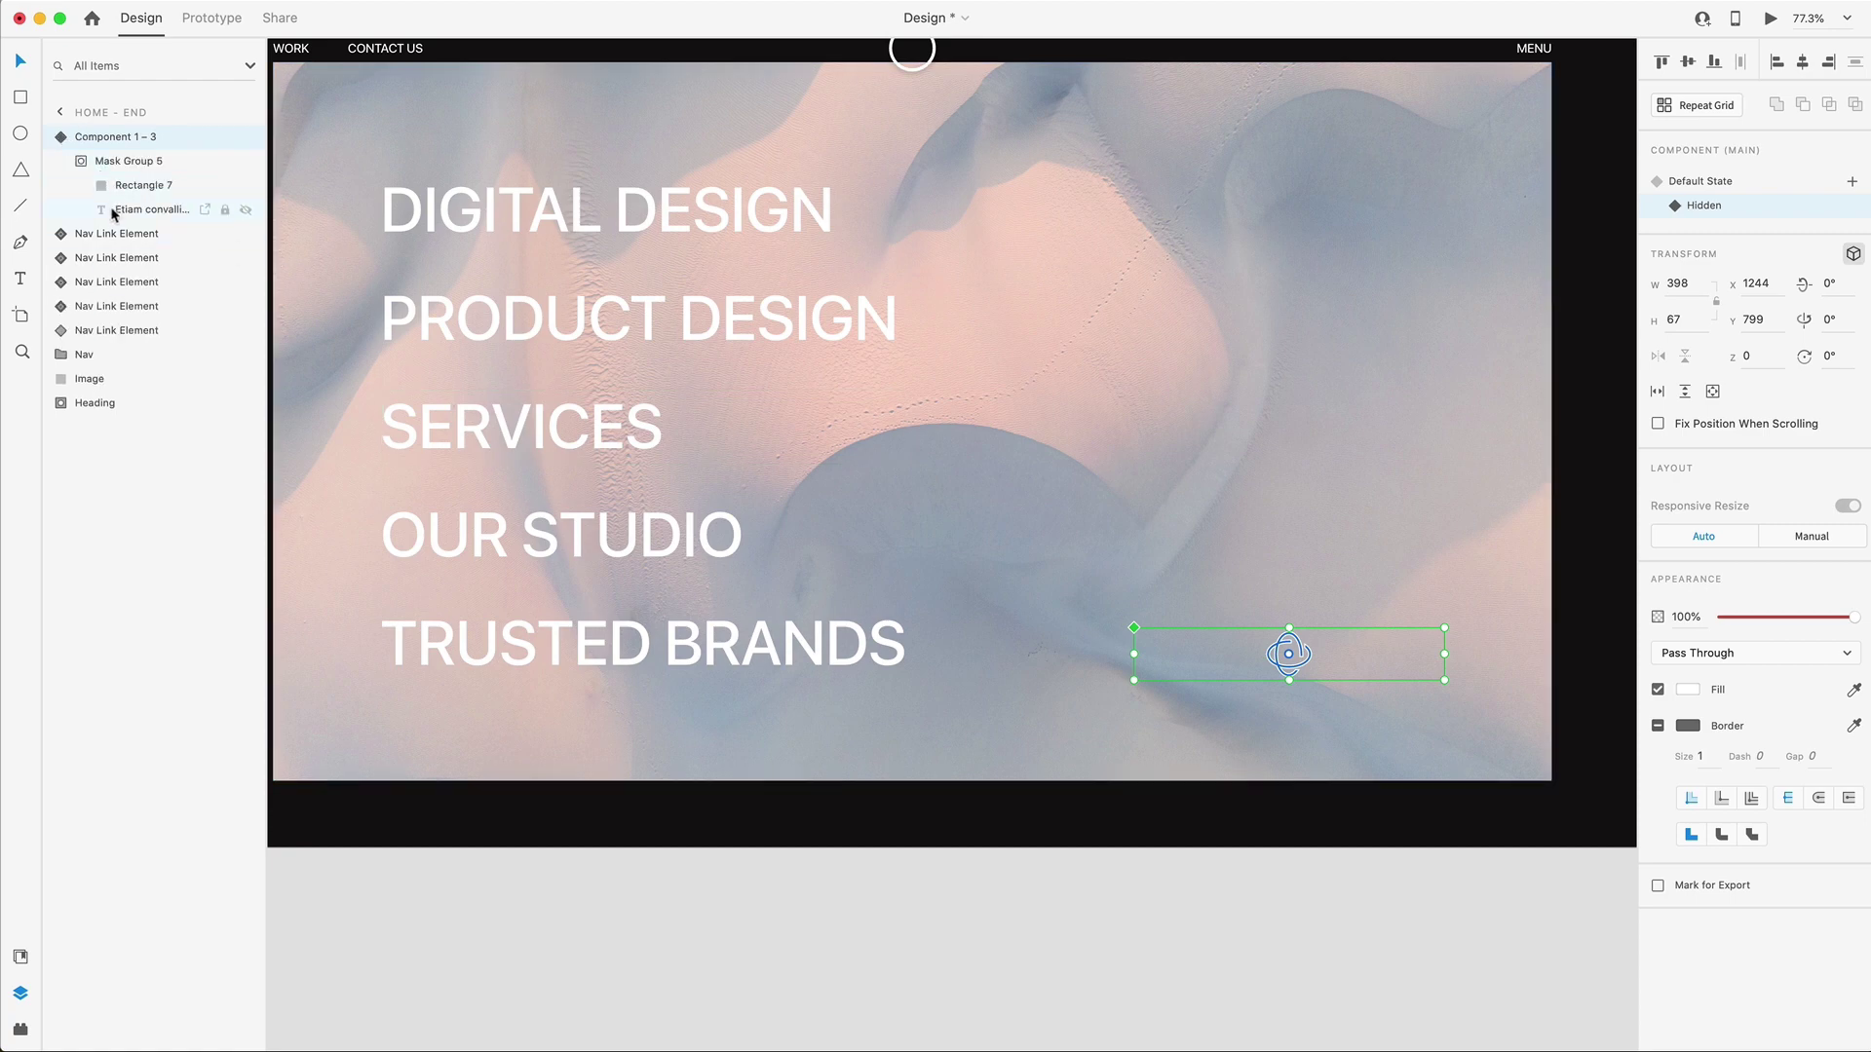
{"action": "left_click", "coordinate": [114, 210]}
{"action": "left_click", "coordinate": [1767, 257]}
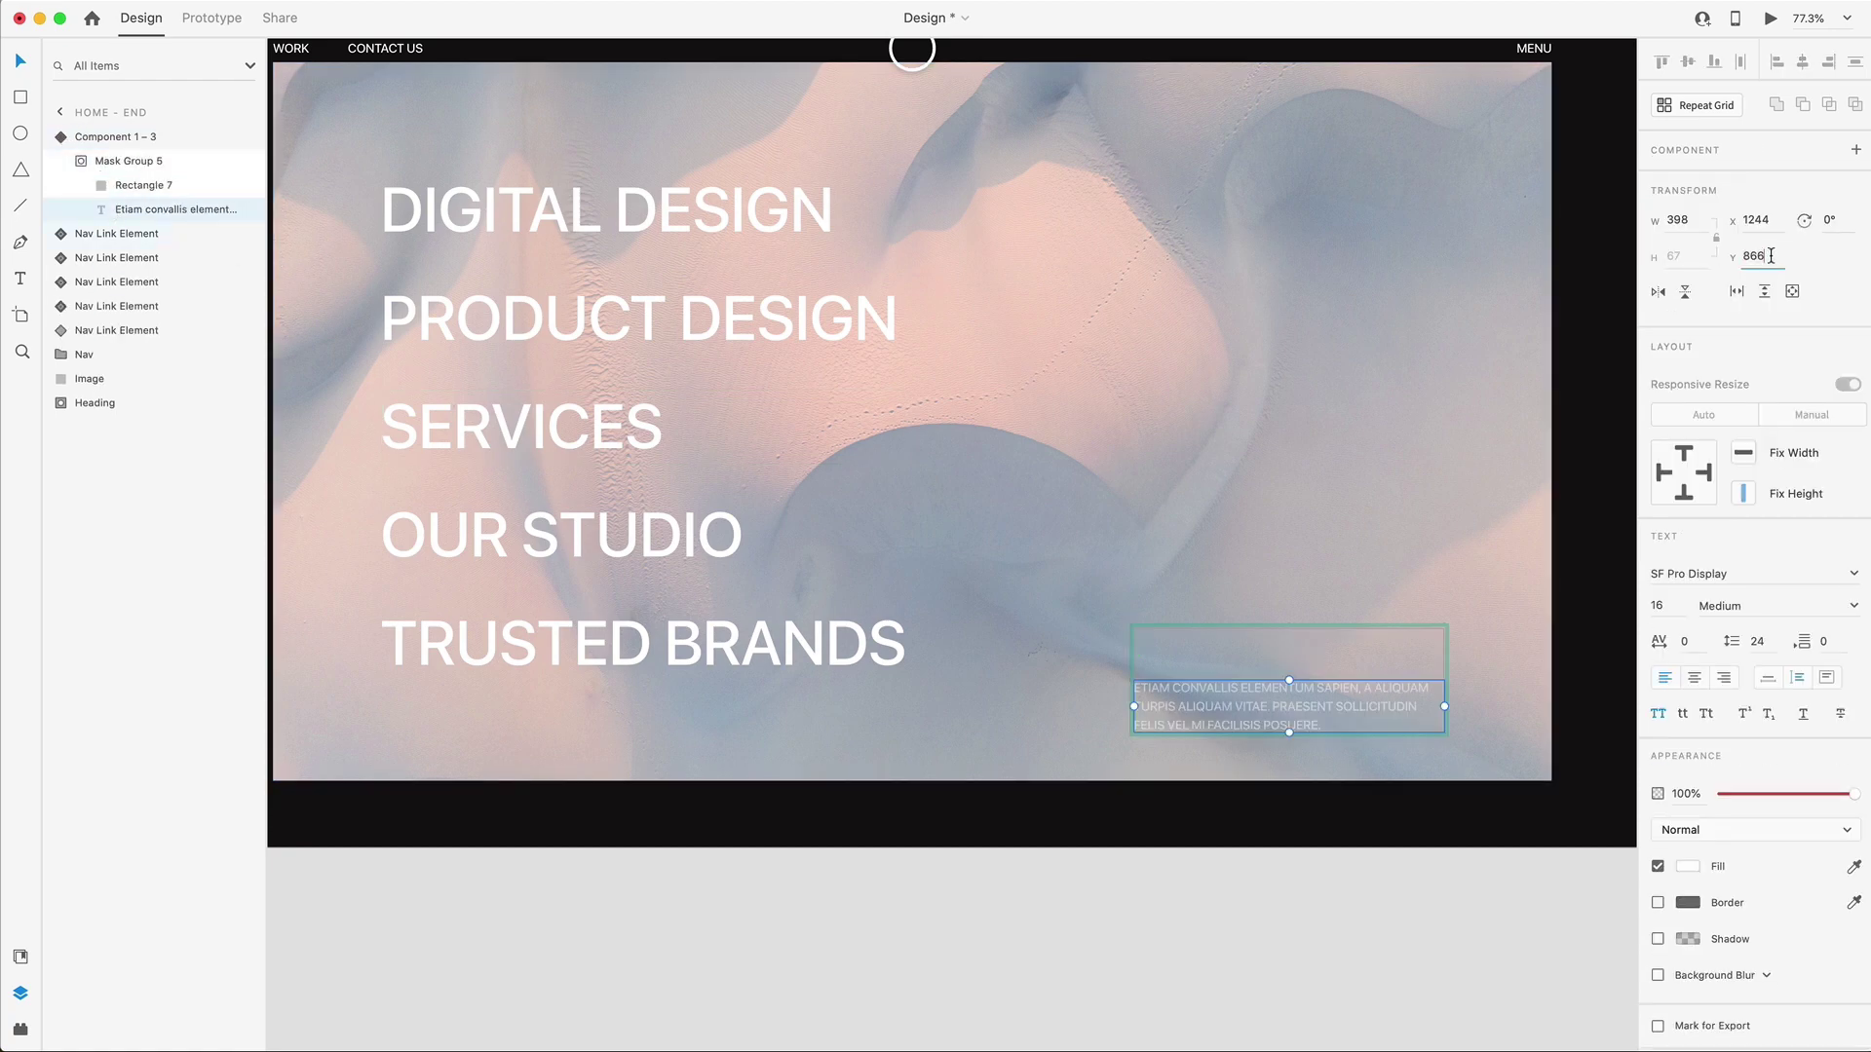
{"action": "type", "text": "4"}
{"action": "key", "text": "Return"}
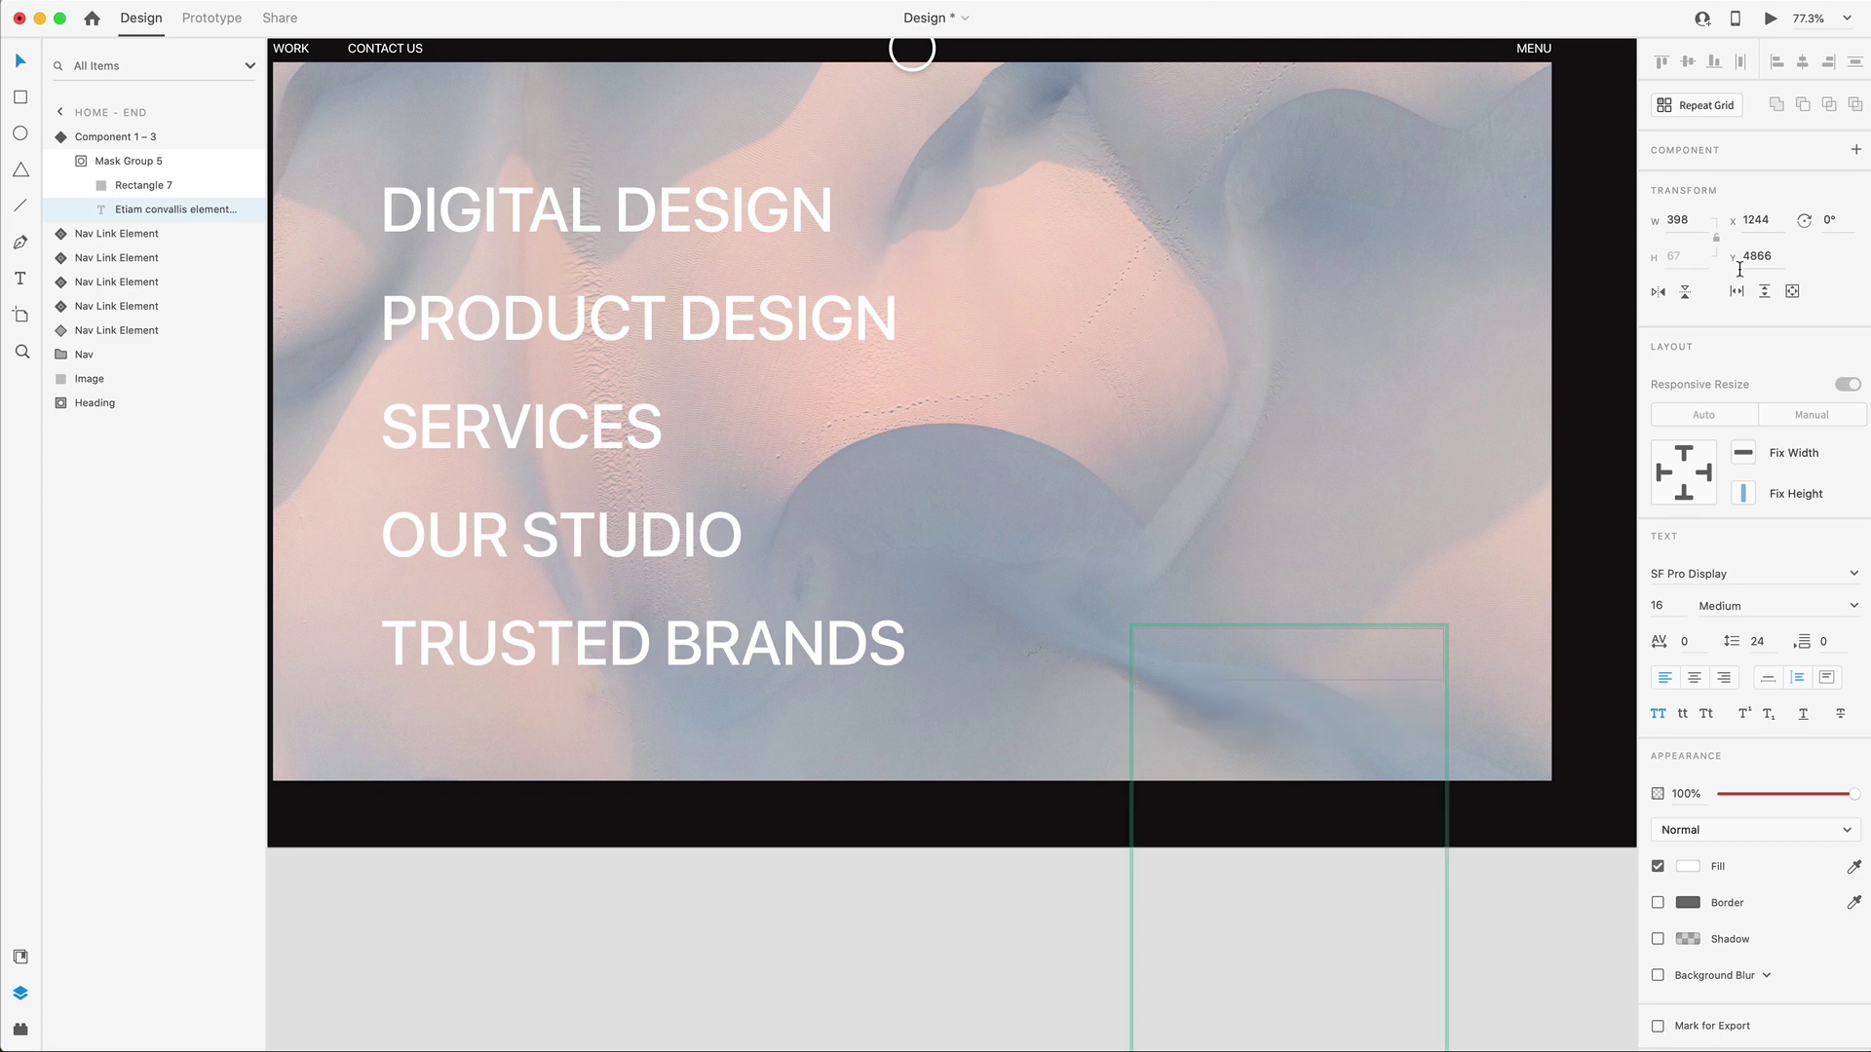
Switch the paragraph component on Home - End back to its Default State and deselect it.
{"action": "left_click", "coordinate": [1533, 840]}
{"action": "left_click", "coordinate": [1413, 663]}
{"action": "left_click", "coordinate": [1691, 183]}
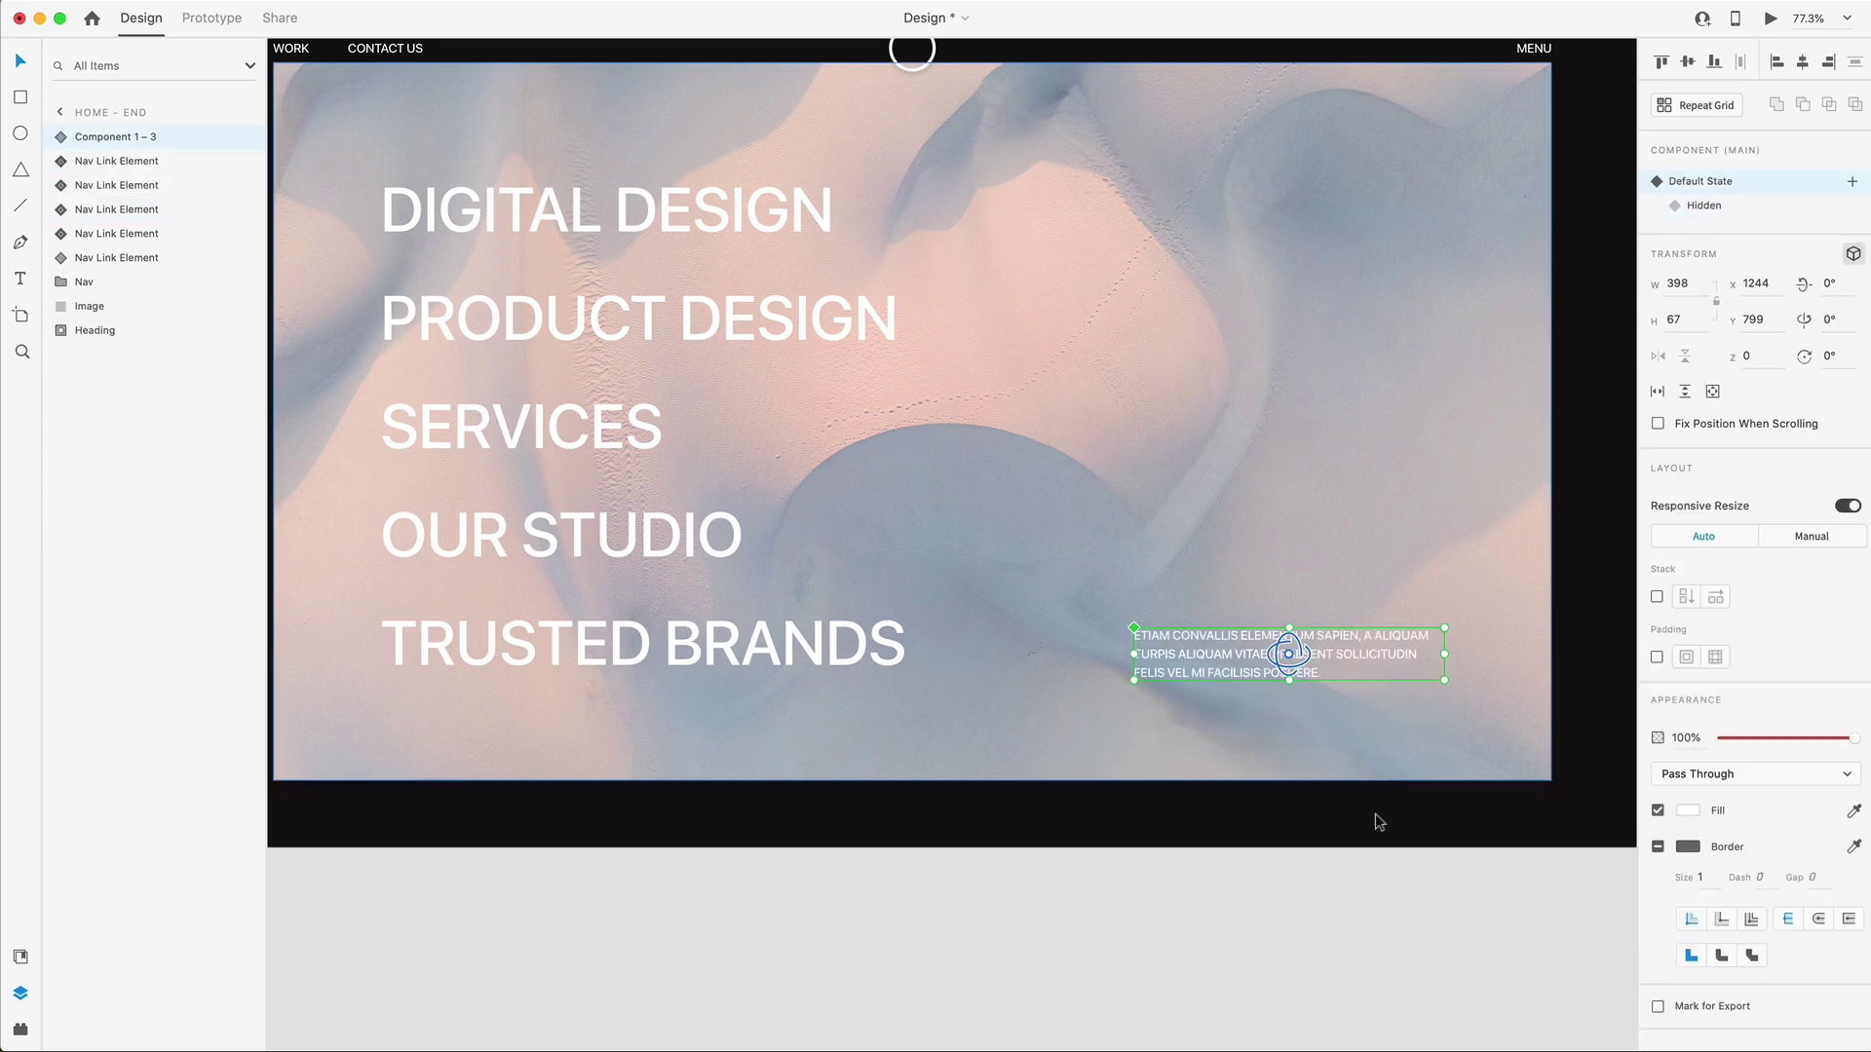
{"action": "left_click", "coordinate": [1391, 980]}
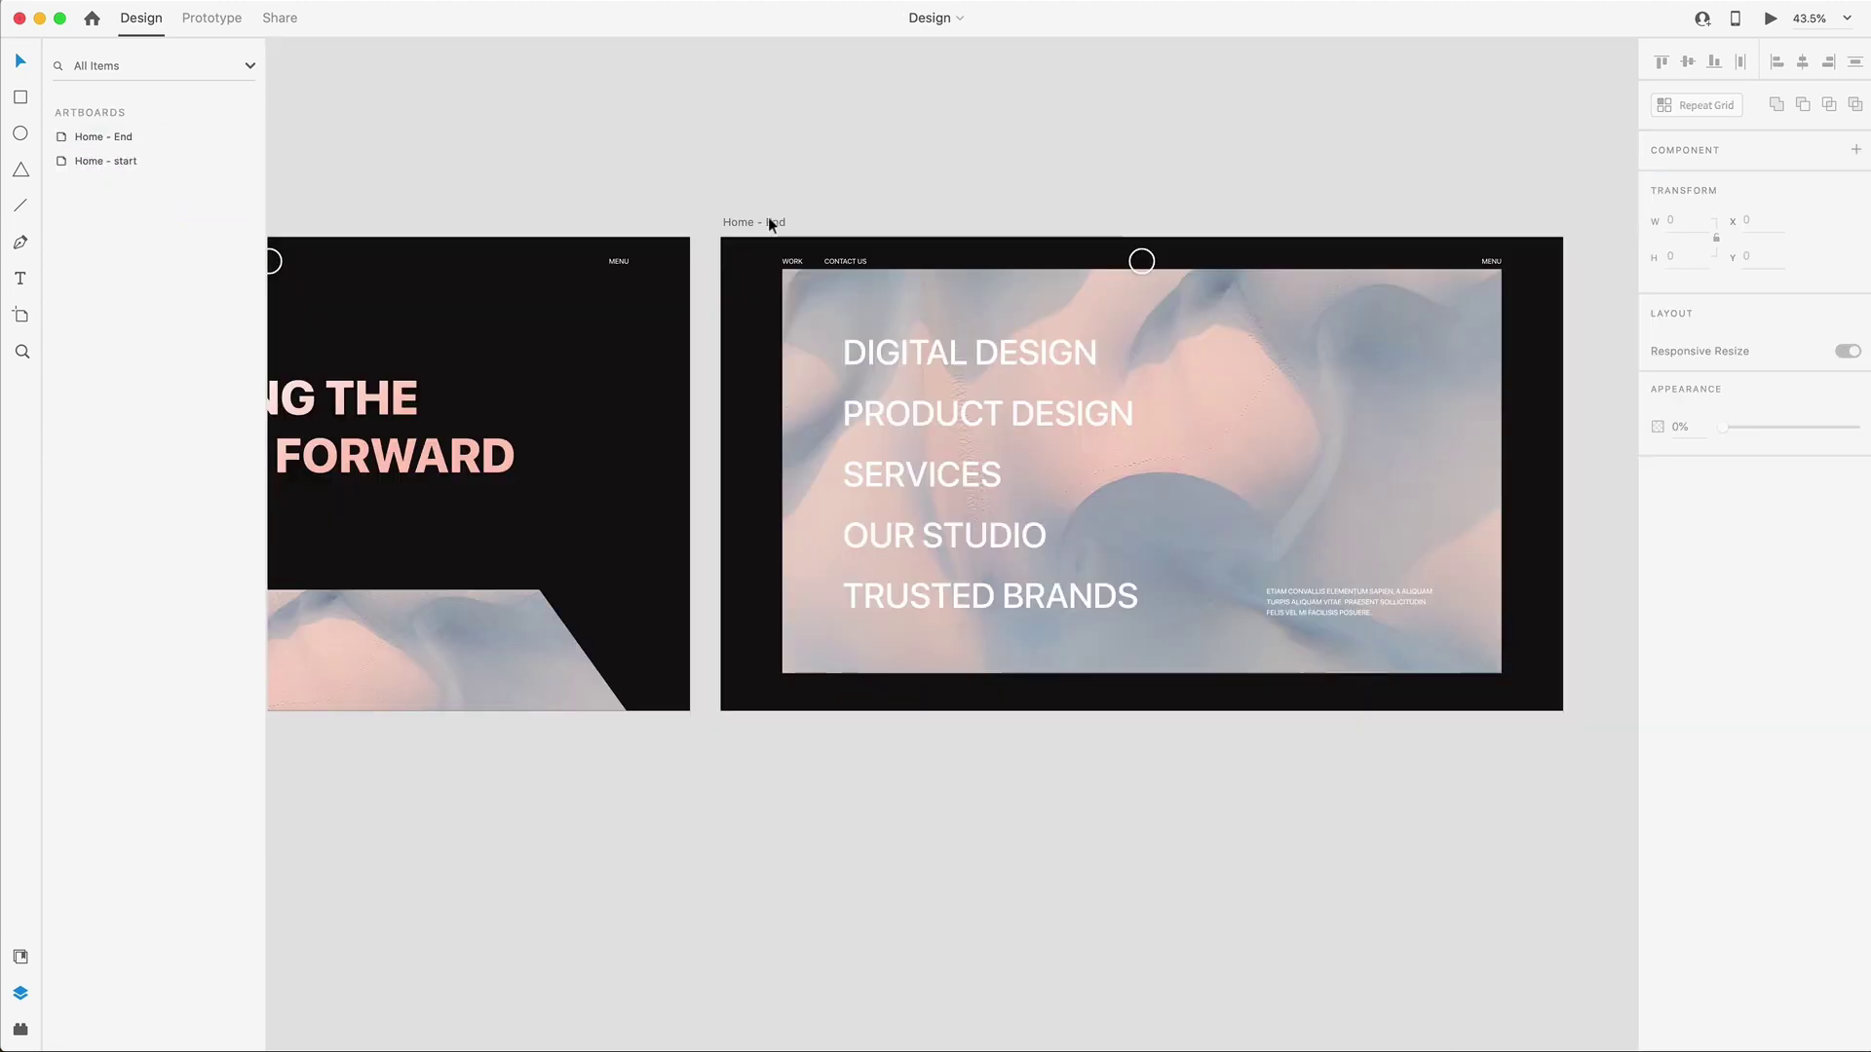
Move the Nav group to the top of the Home - End layer order, above the paragraph component and Nav Link Elements.
{"action": "left_click", "coordinate": [769, 219]}
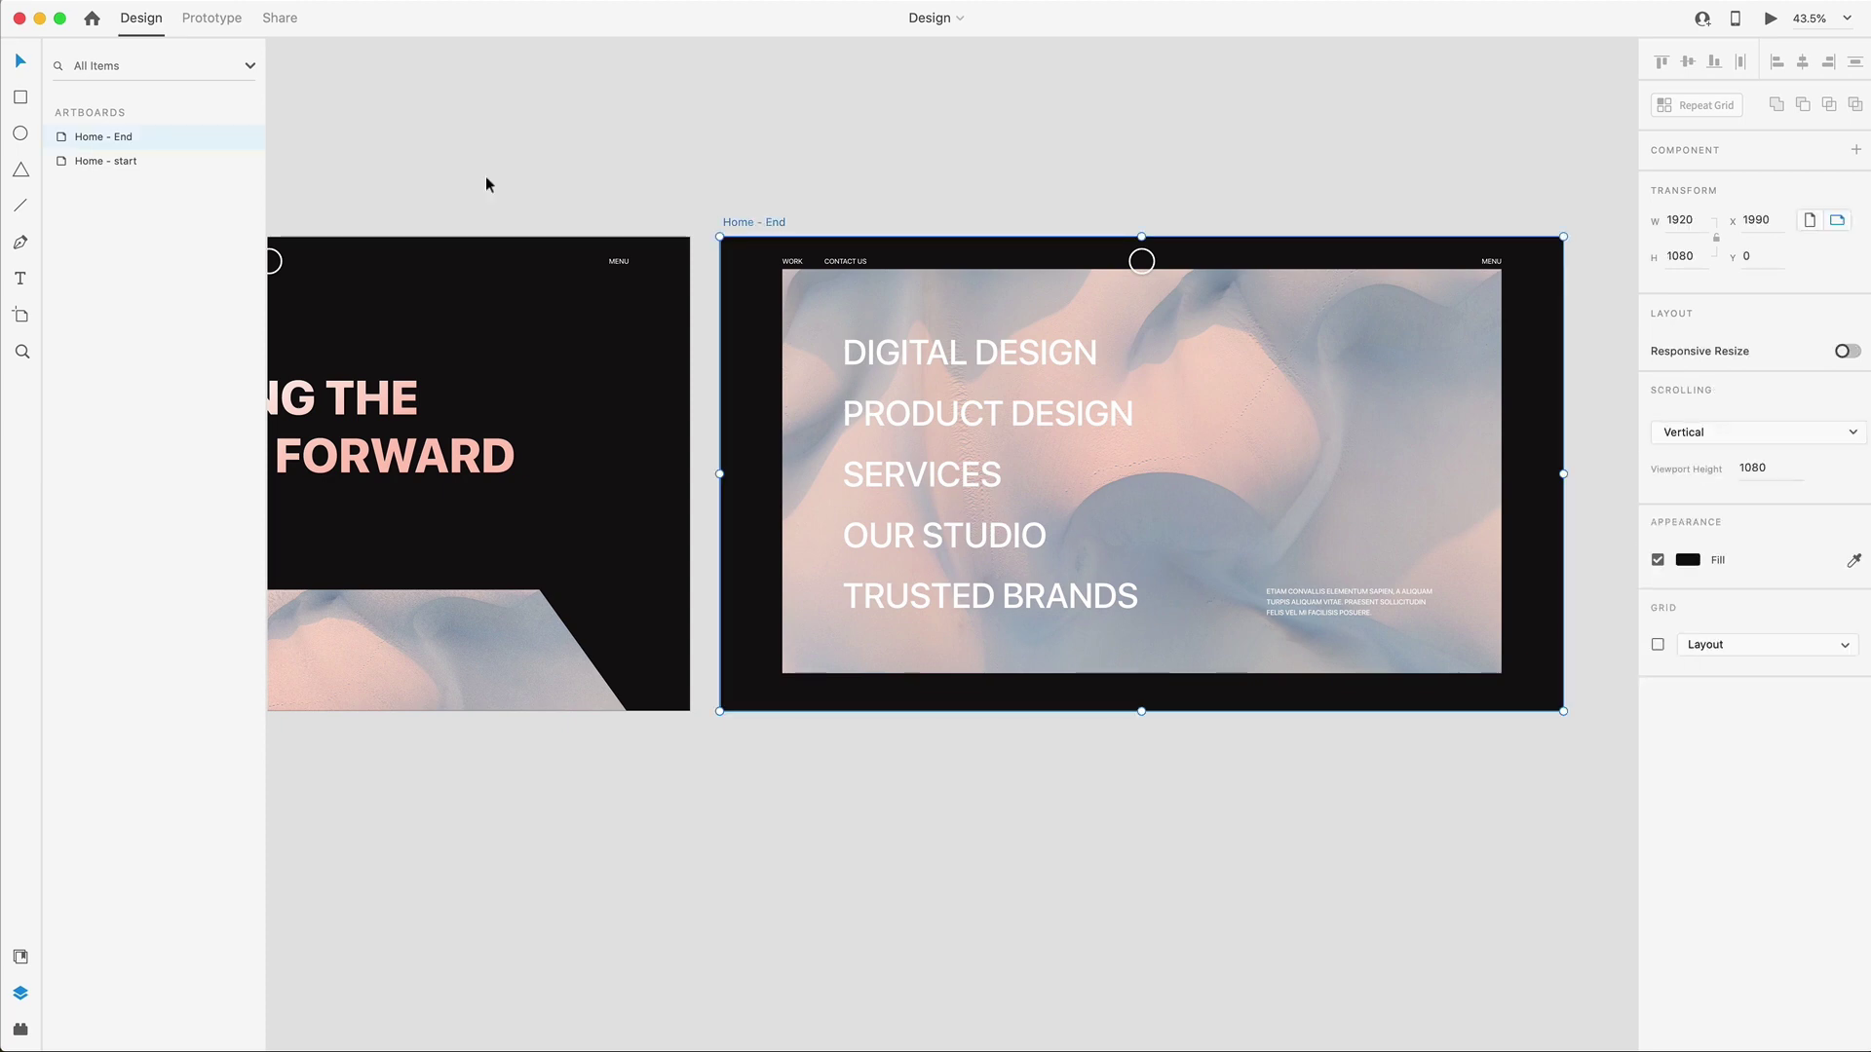
{"action": "double_click", "coordinate": [64, 143]}
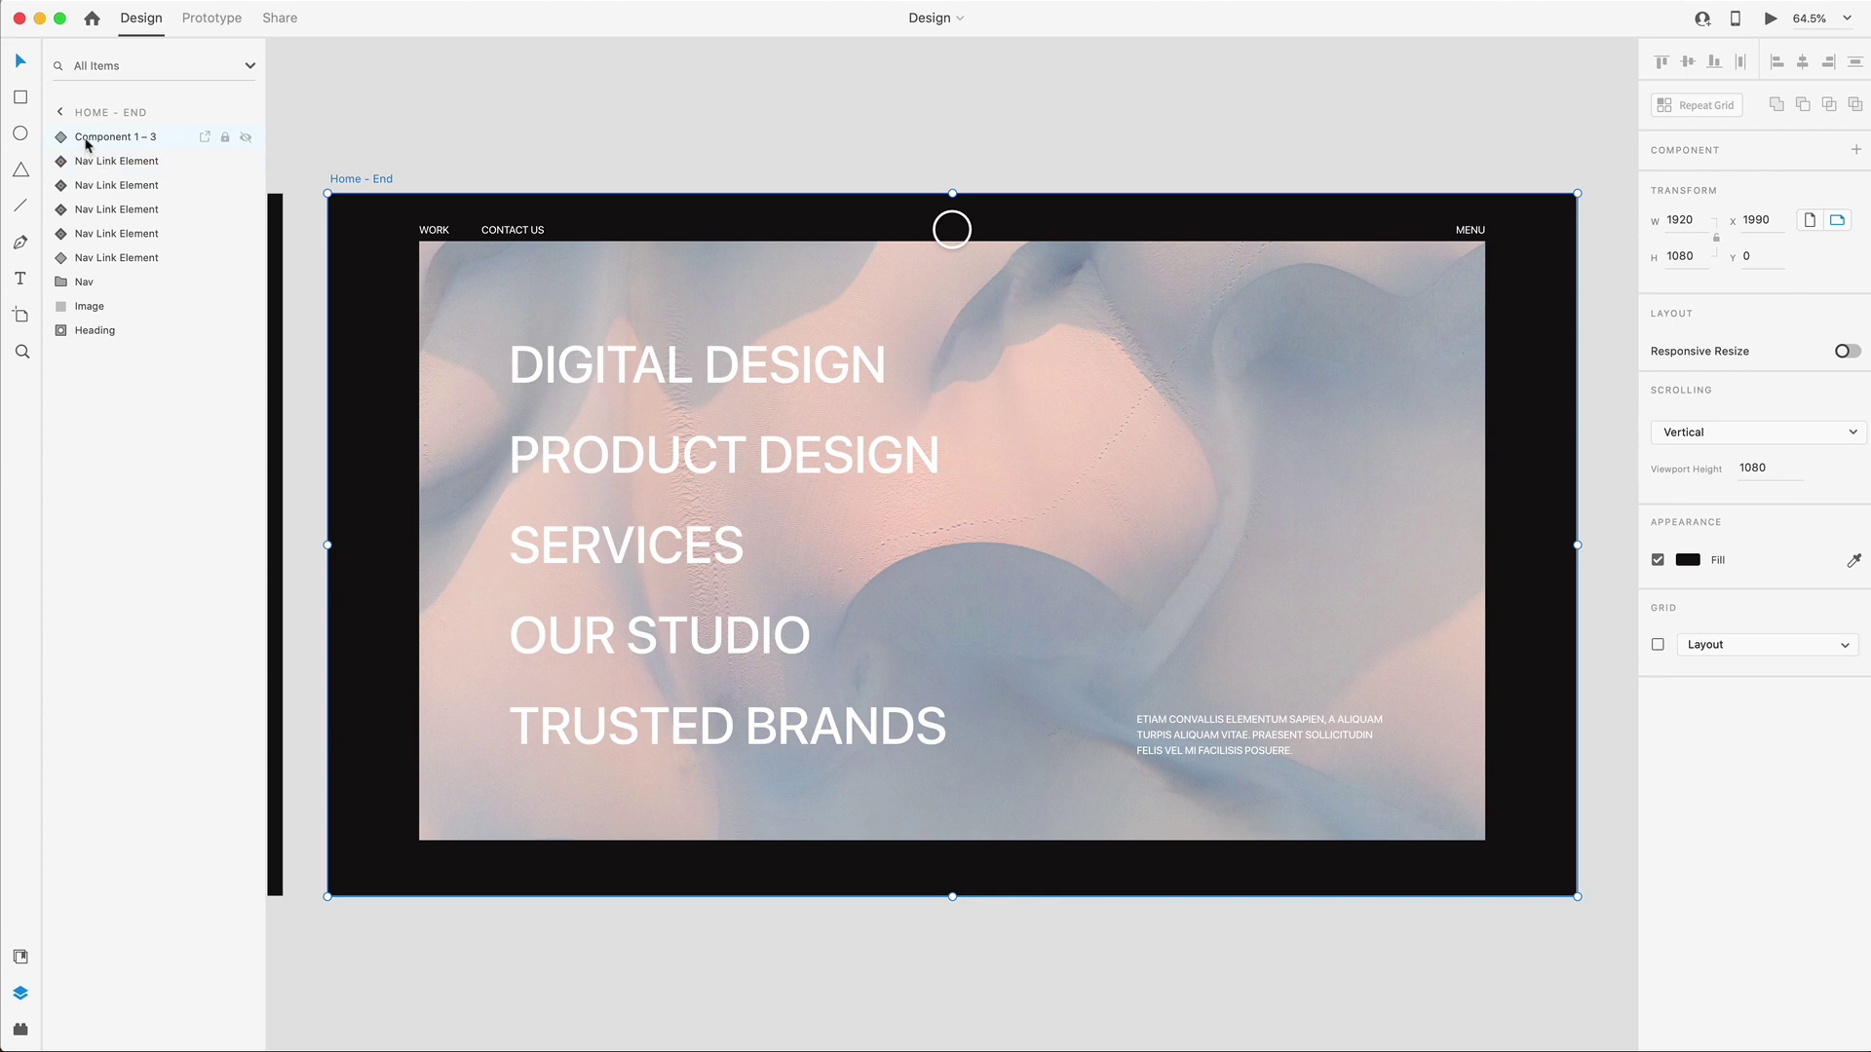
{"action": "left_click", "coordinate": [99, 142]}
{"action": "left_click", "coordinate": [98, 261], "text": "shift"}
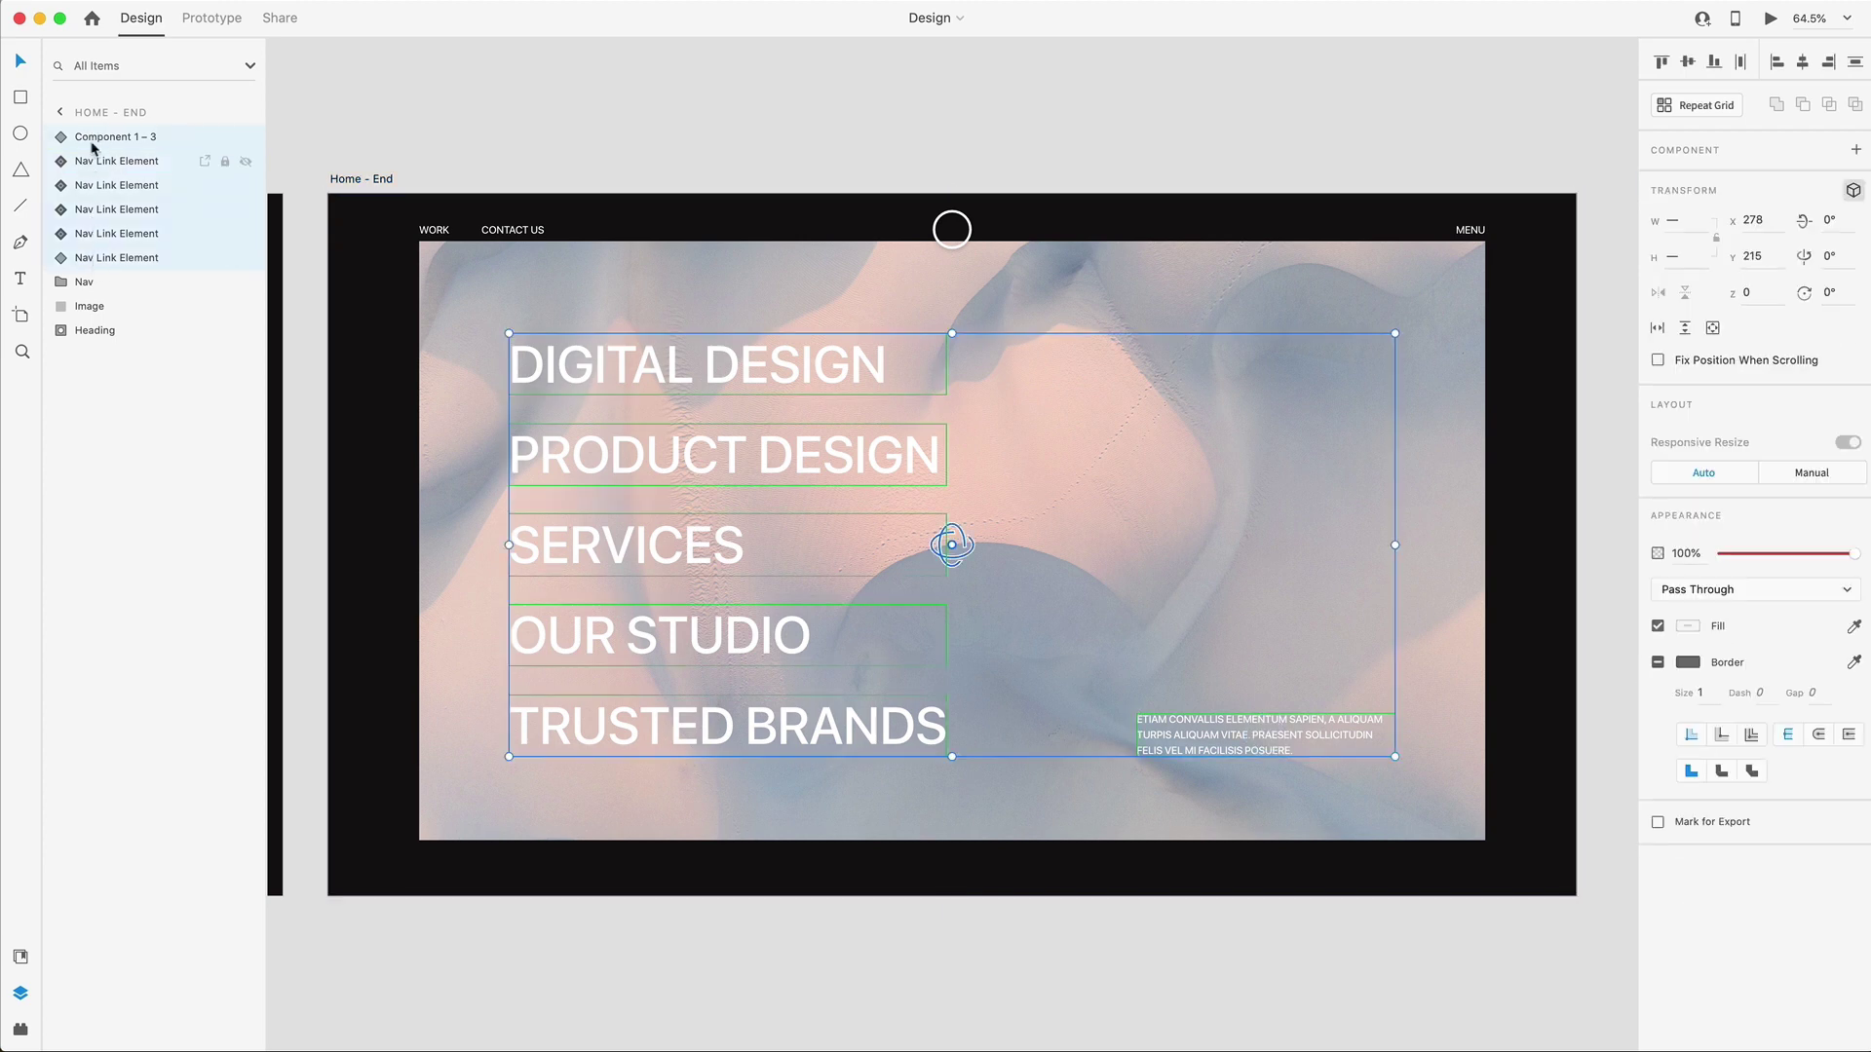
{"action": "left_click_drag", "start_coordinate": [68, 283], "coordinate": [94, 138]}
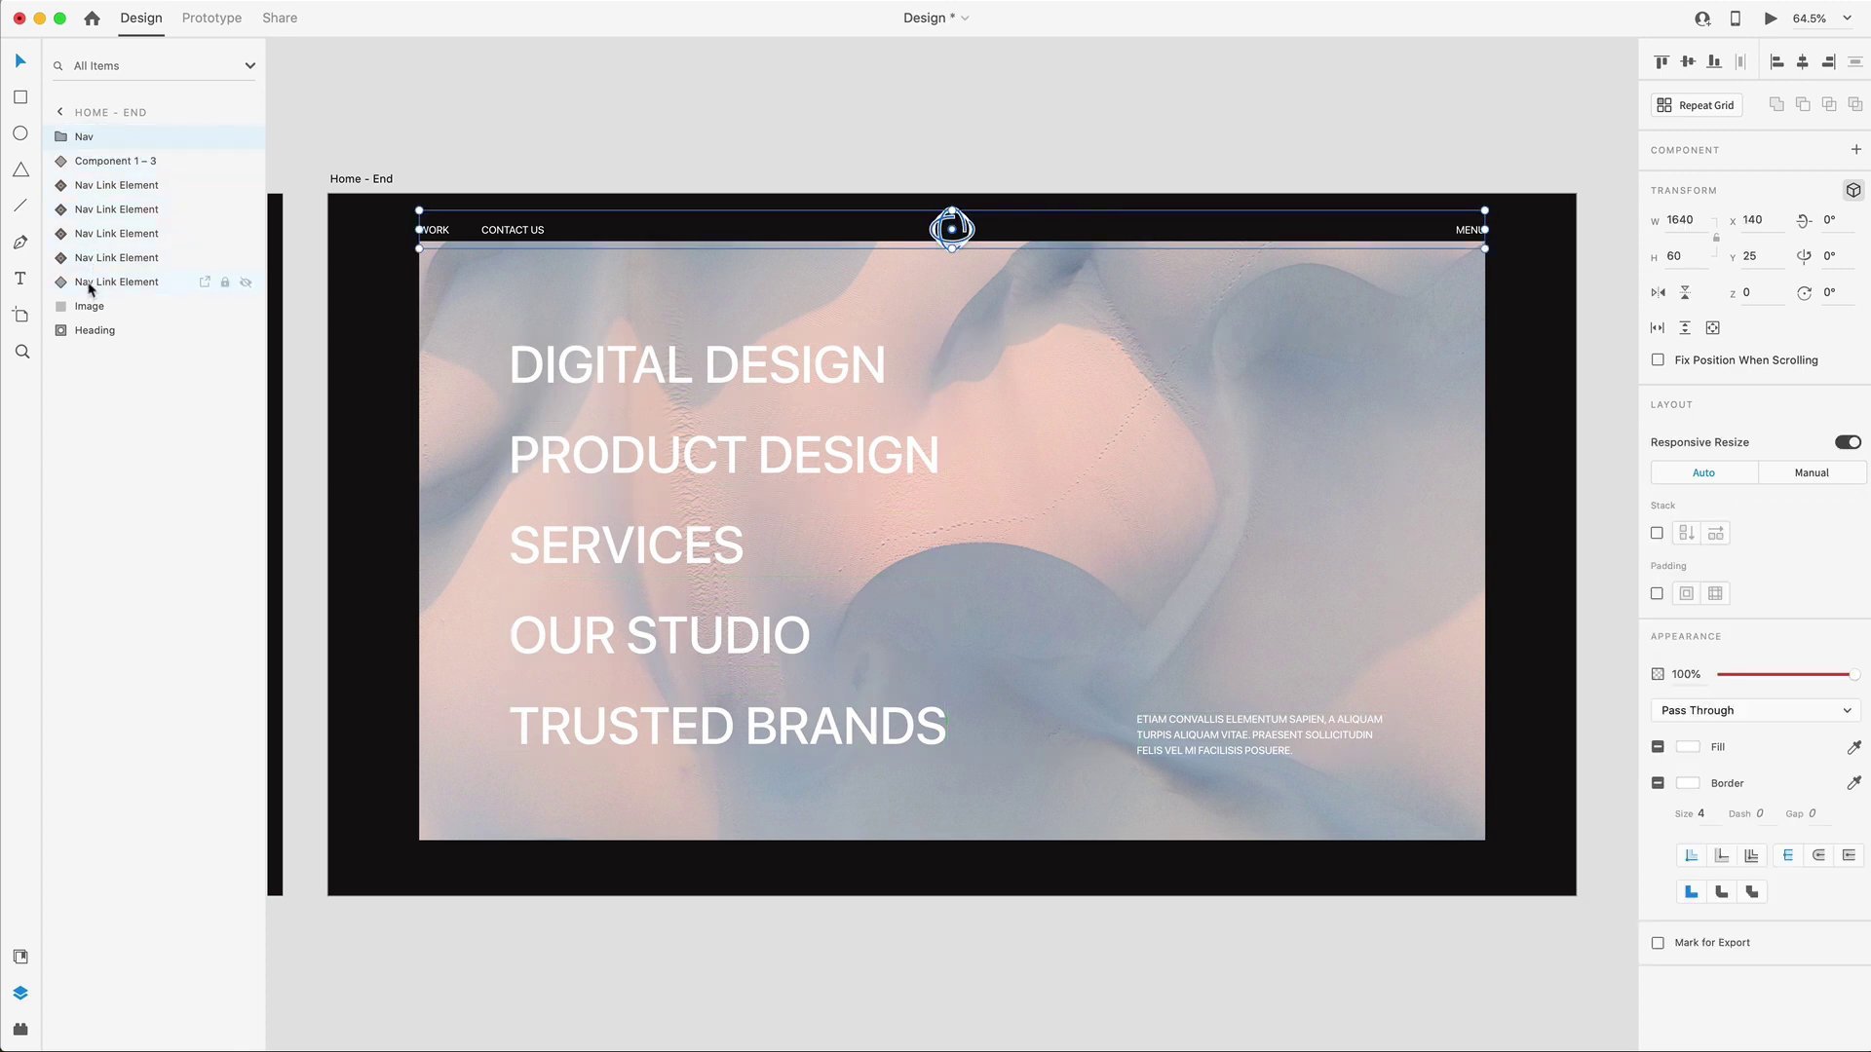
Copy the paragraph component and the five Nav Link Elements from Home - End and paste them into the Home - start artboard.
{"action": "left_click", "coordinate": [109, 161]}
{"action": "left_click", "coordinate": [234, 282], "text": "shift"}
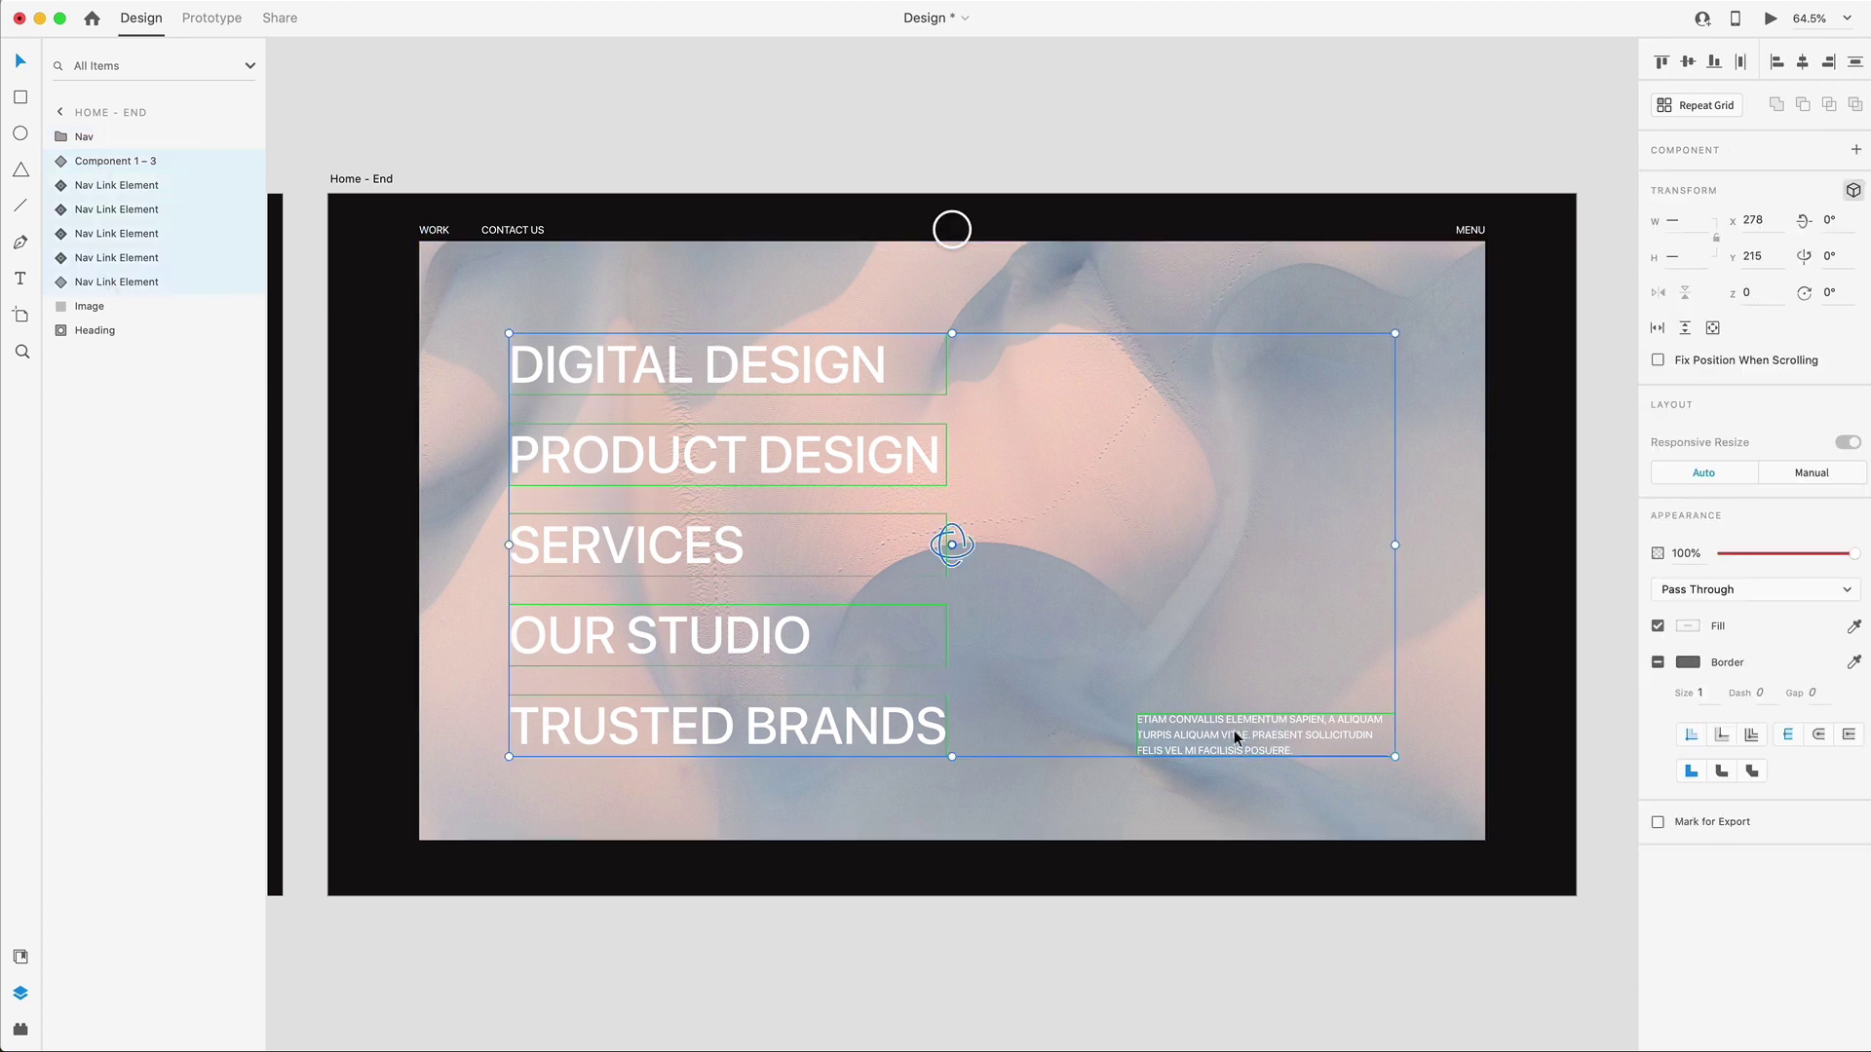
{"action": "scroll", "coordinate": [1235, 711], "scroll_direction": "left", "scroll_amount": 14}
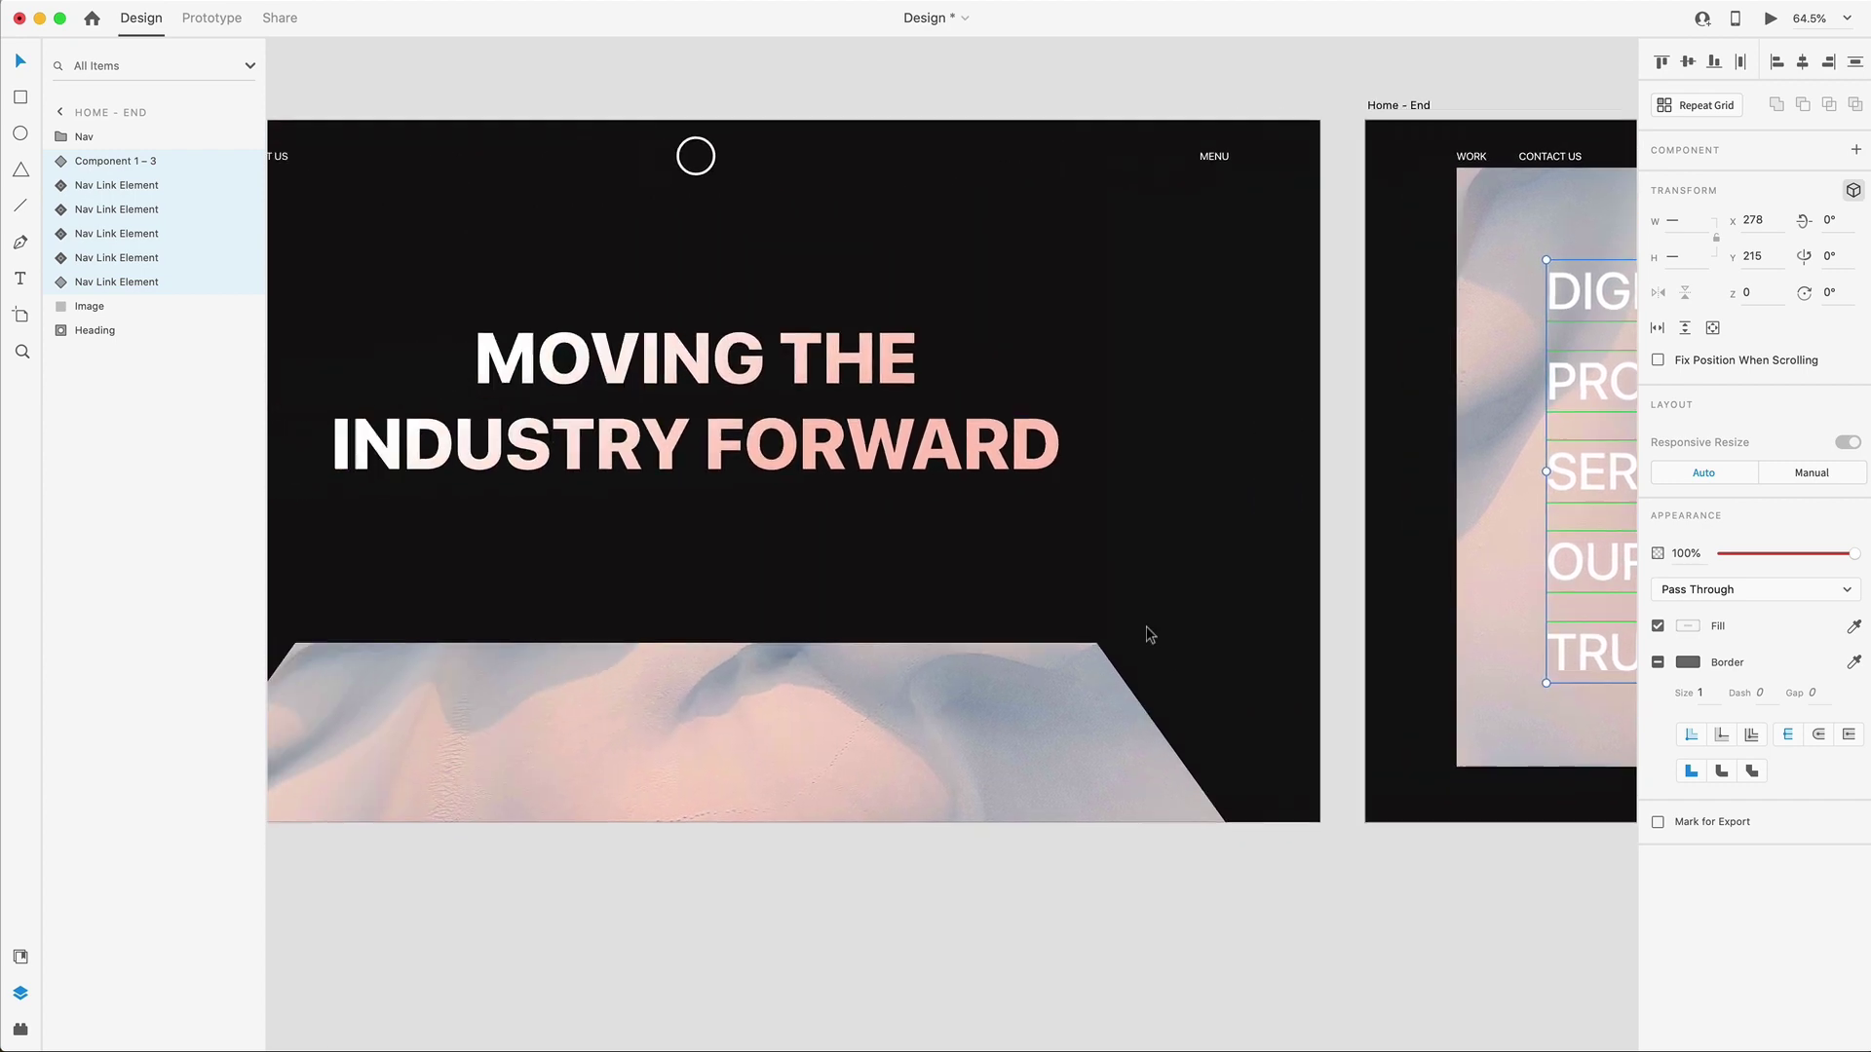
{"action": "left_click", "coordinate": [396, 102]}
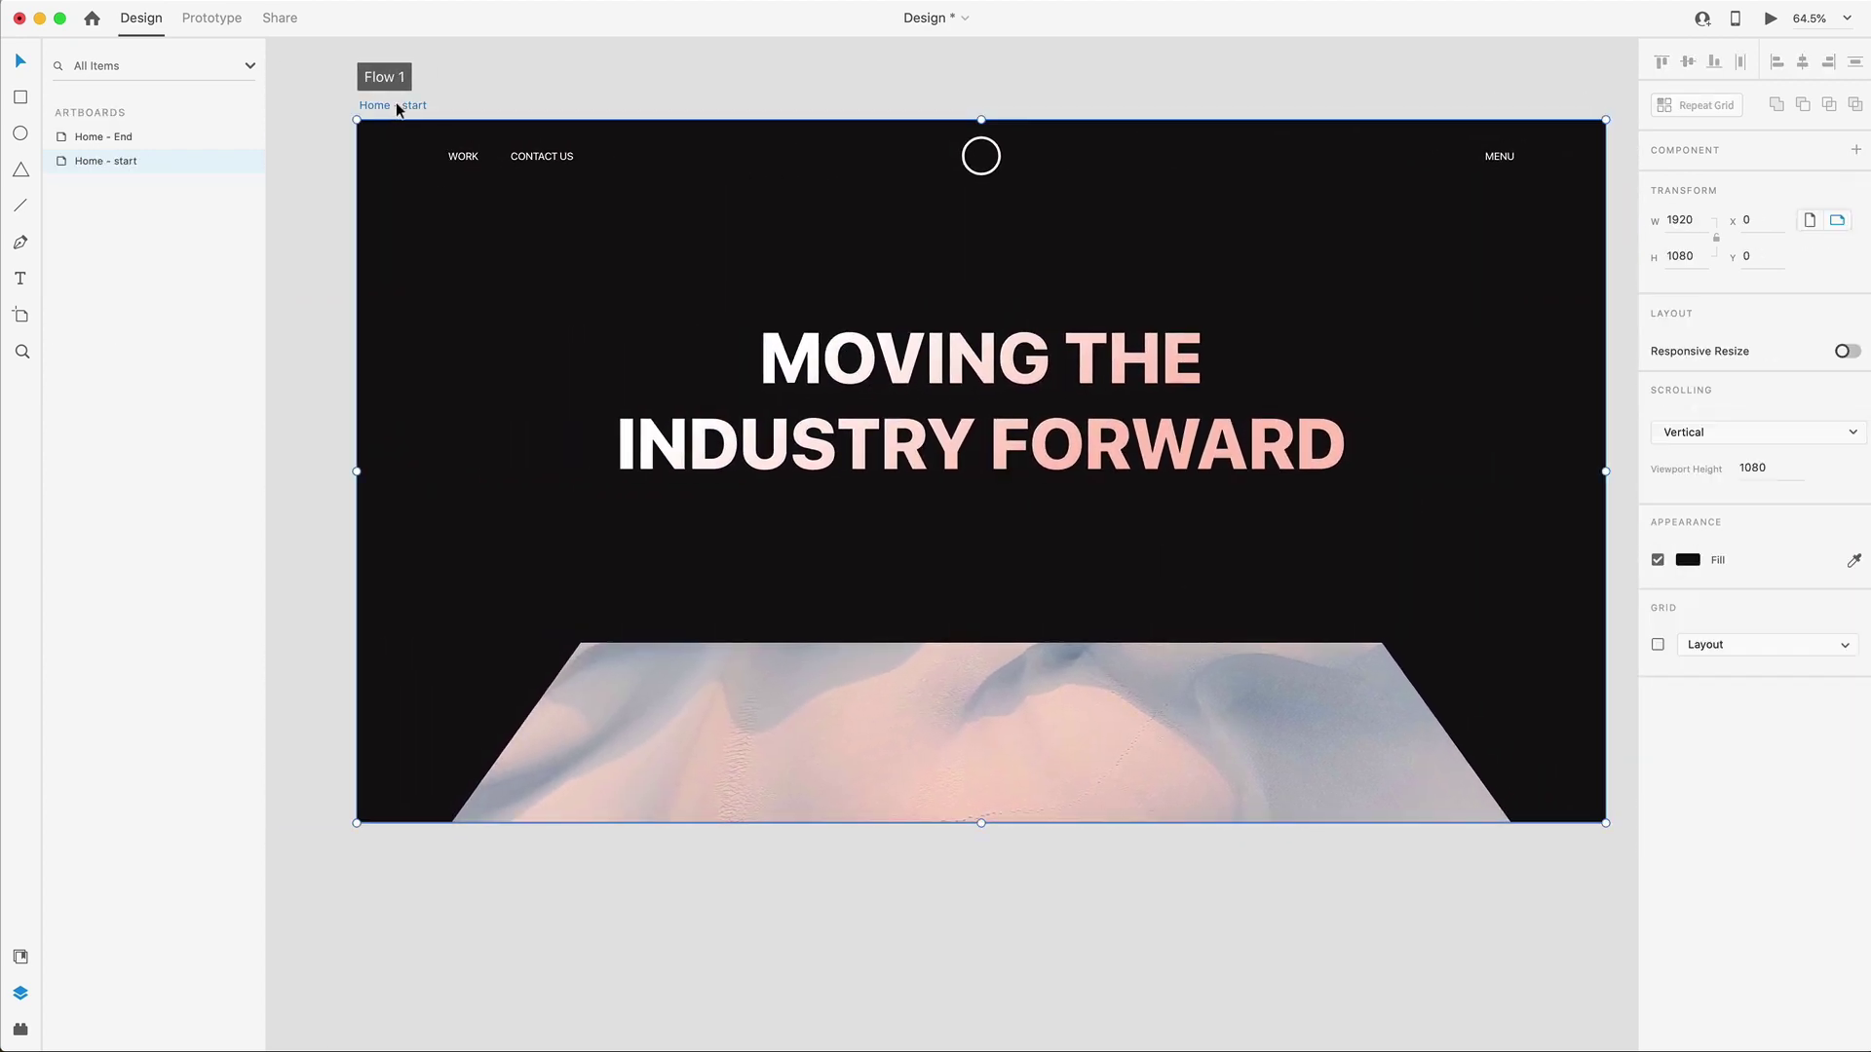
{"action": "double_click", "coordinate": [60, 162]}
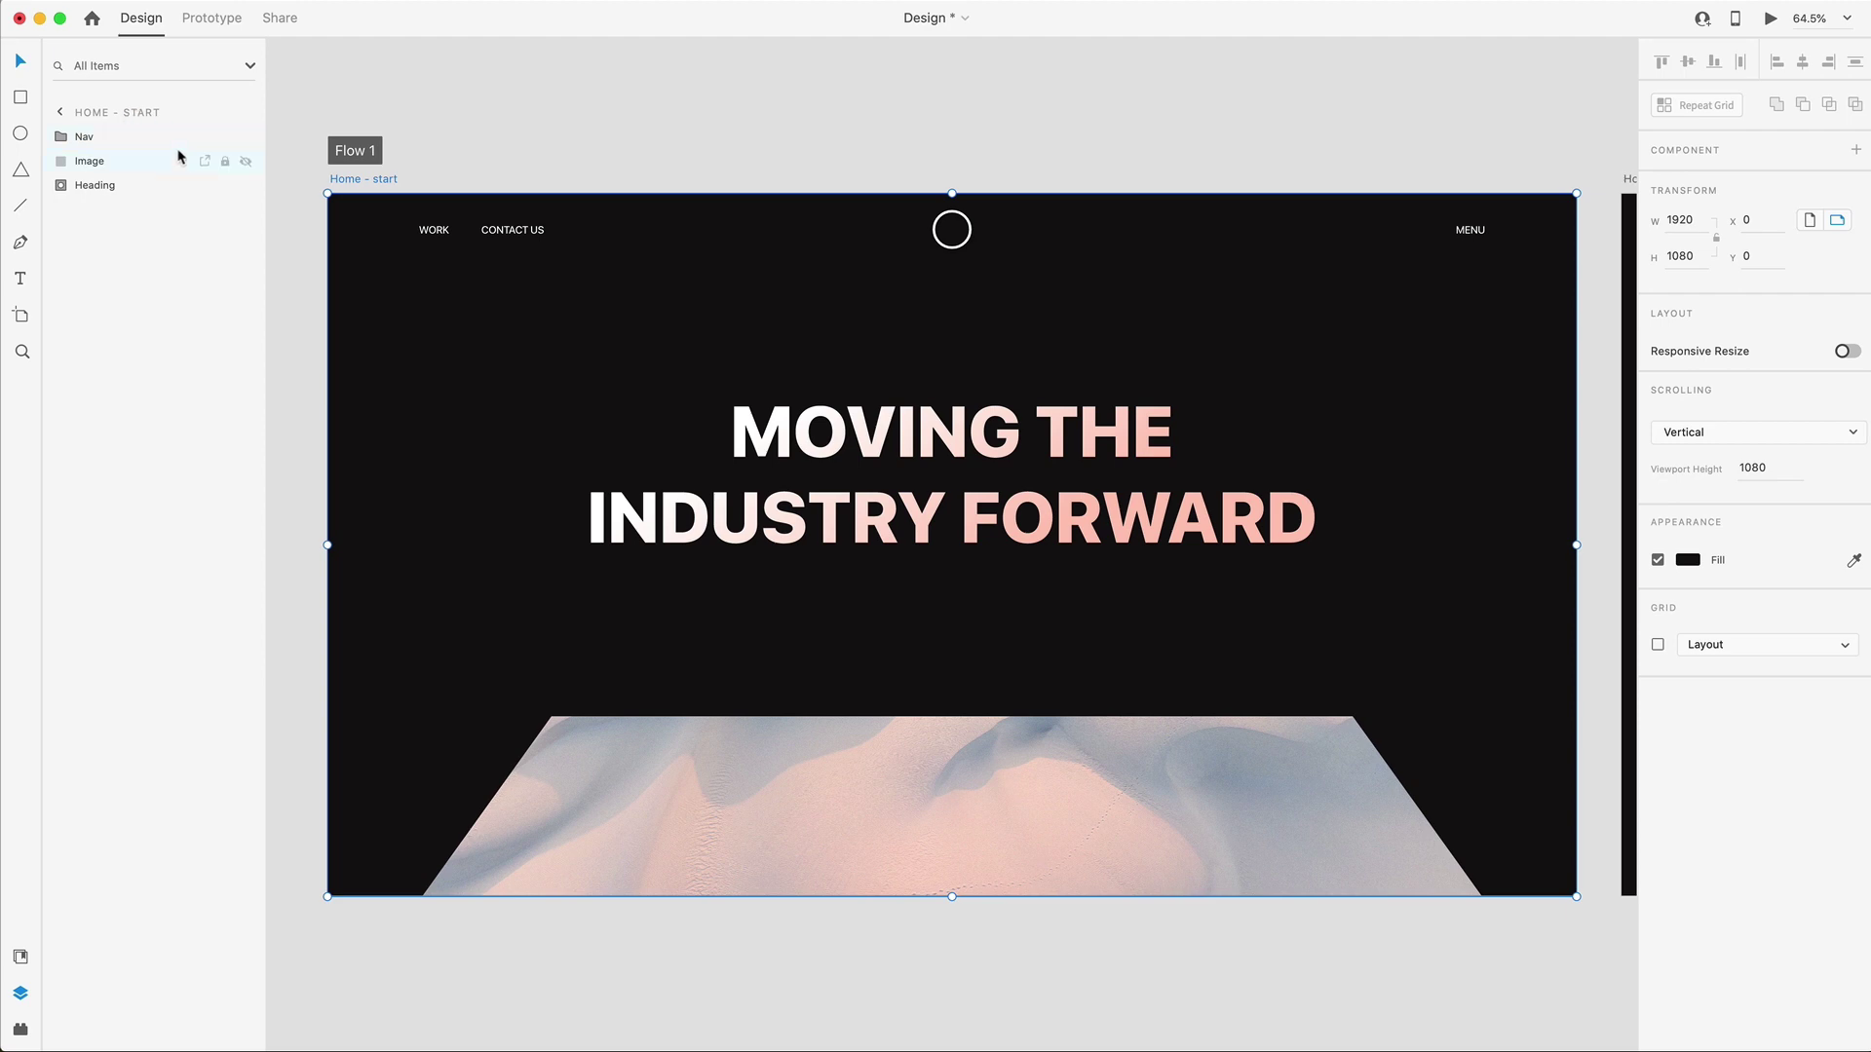
{"action": "key", "text": "super+v"}
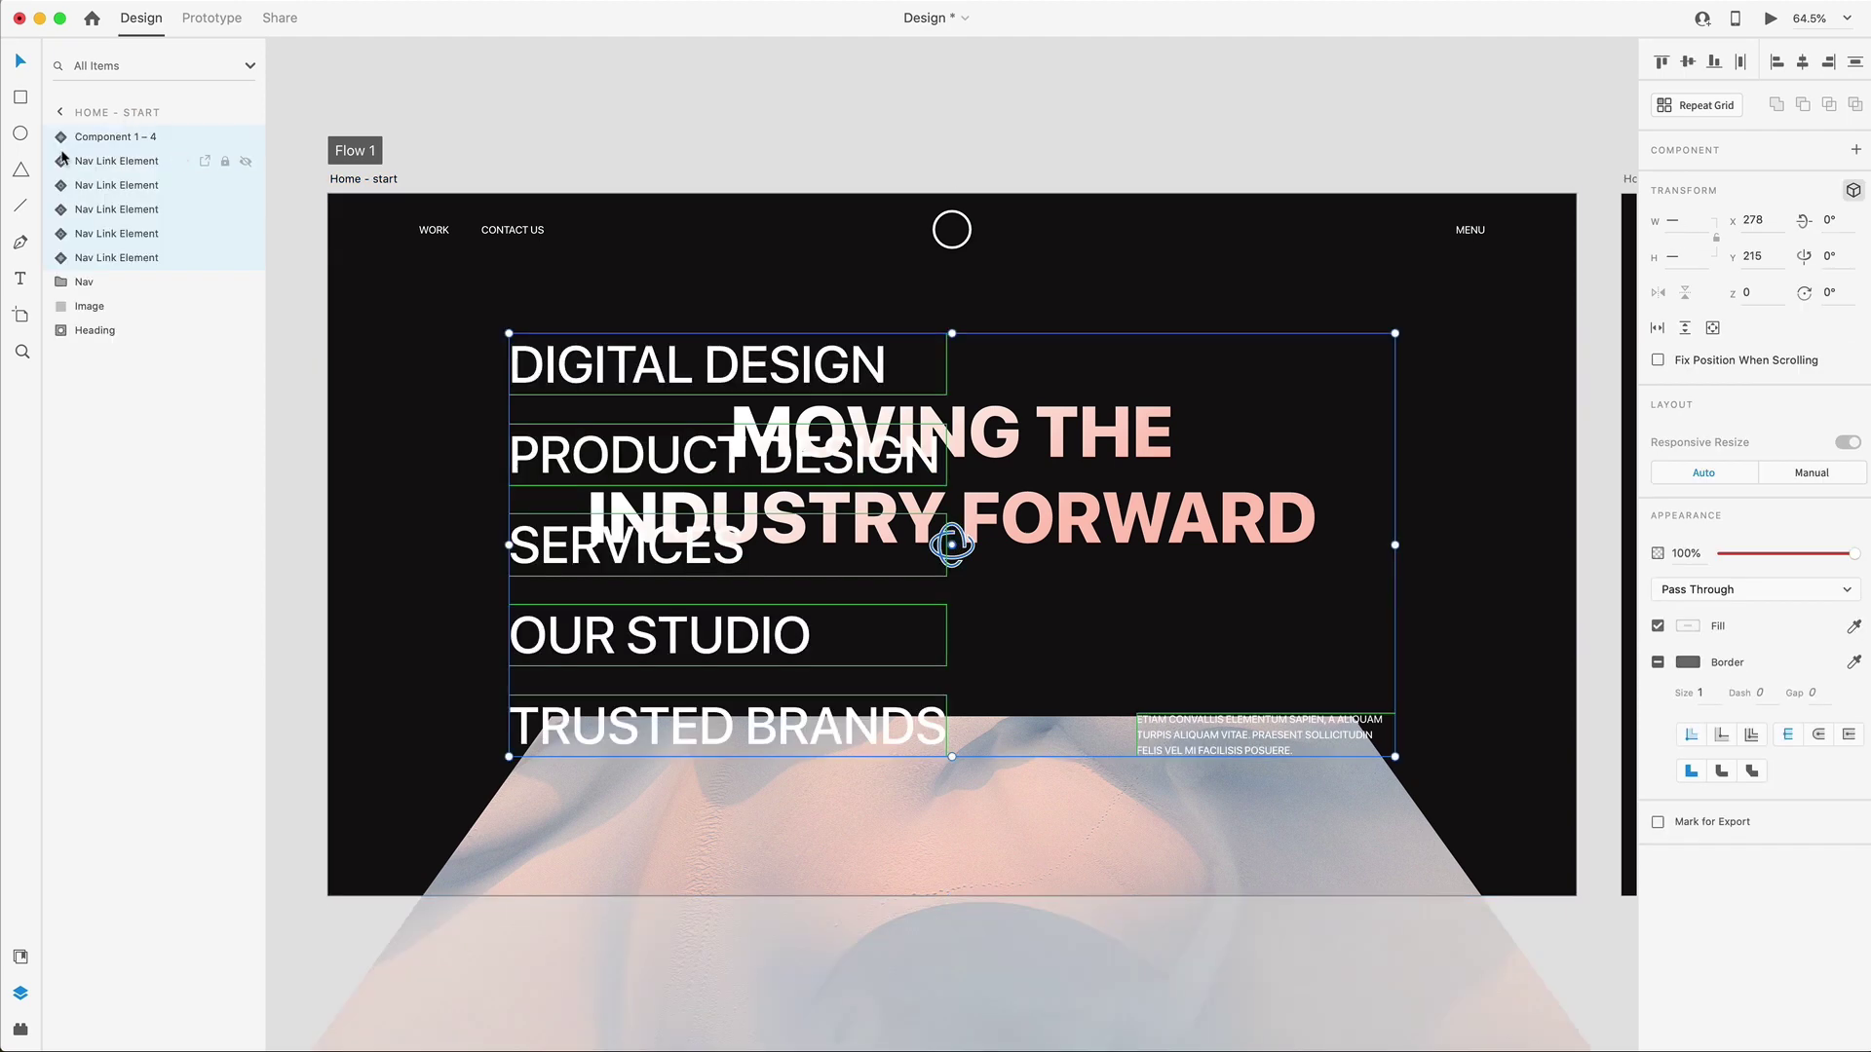
Move the Nav group to the top of the Home - start layer order, above the pasted components.
{"action": "mouse_move", "coordinate": [59, 282]}
{"action": "left_mouse_down"}
{"action": "mouse_move", "coordinate": [66, 233]}
{"action": "mouse_move", "coordinate": [64, 278]}
{"action": "left_mouse_up"}
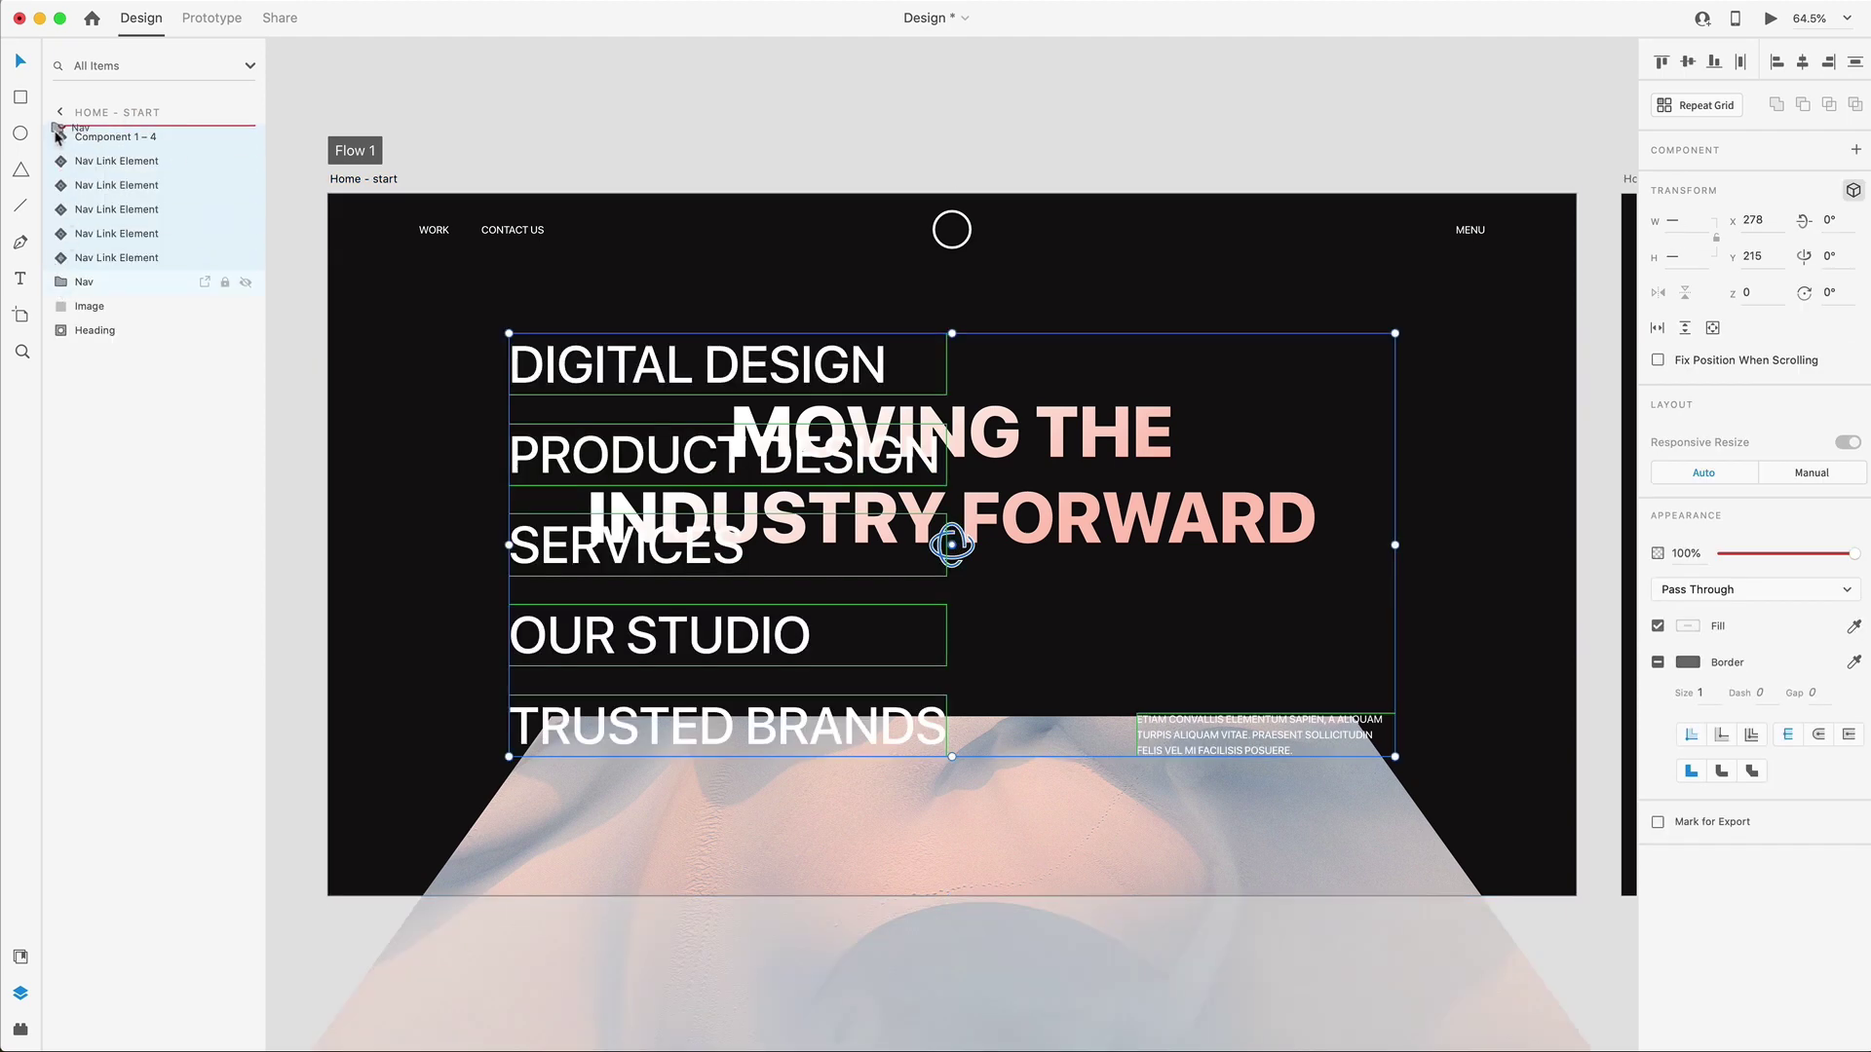
{"action": "left_click", "coordinate": [141, 137]}
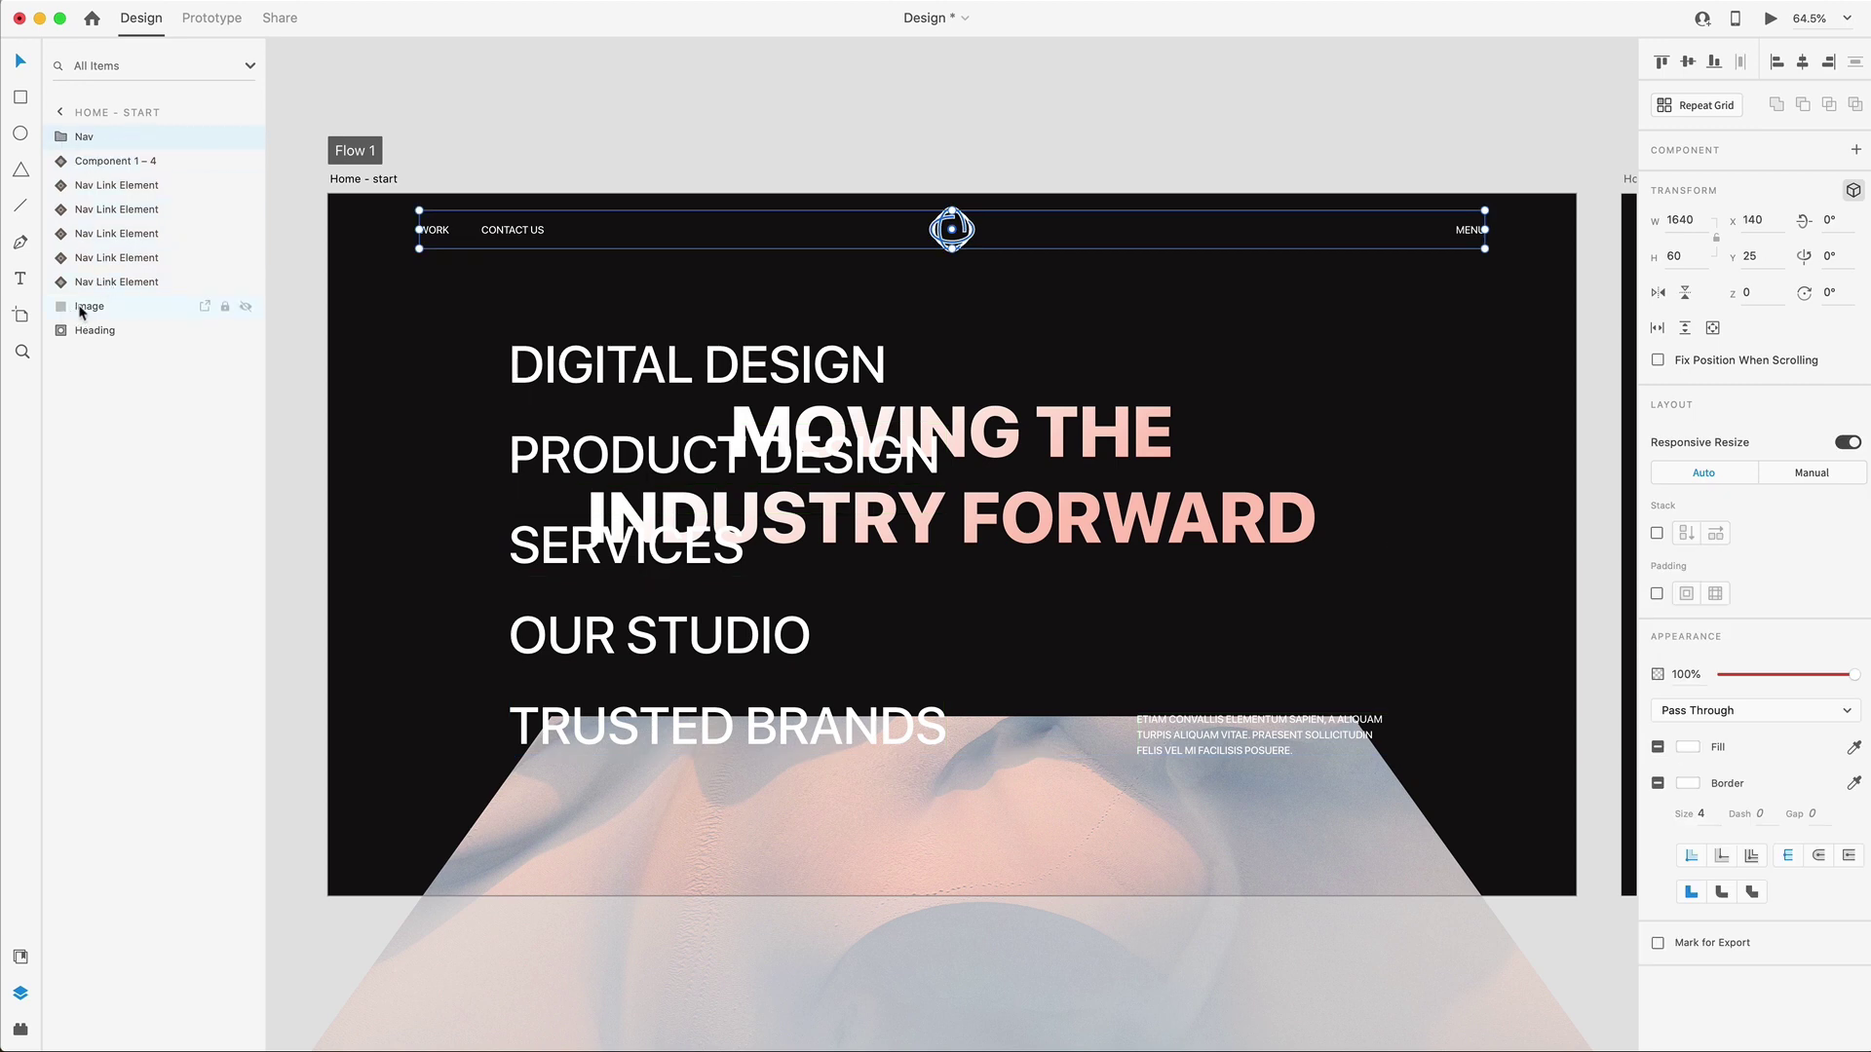
{"action": "left_click", "coordinate": [693, 106]}
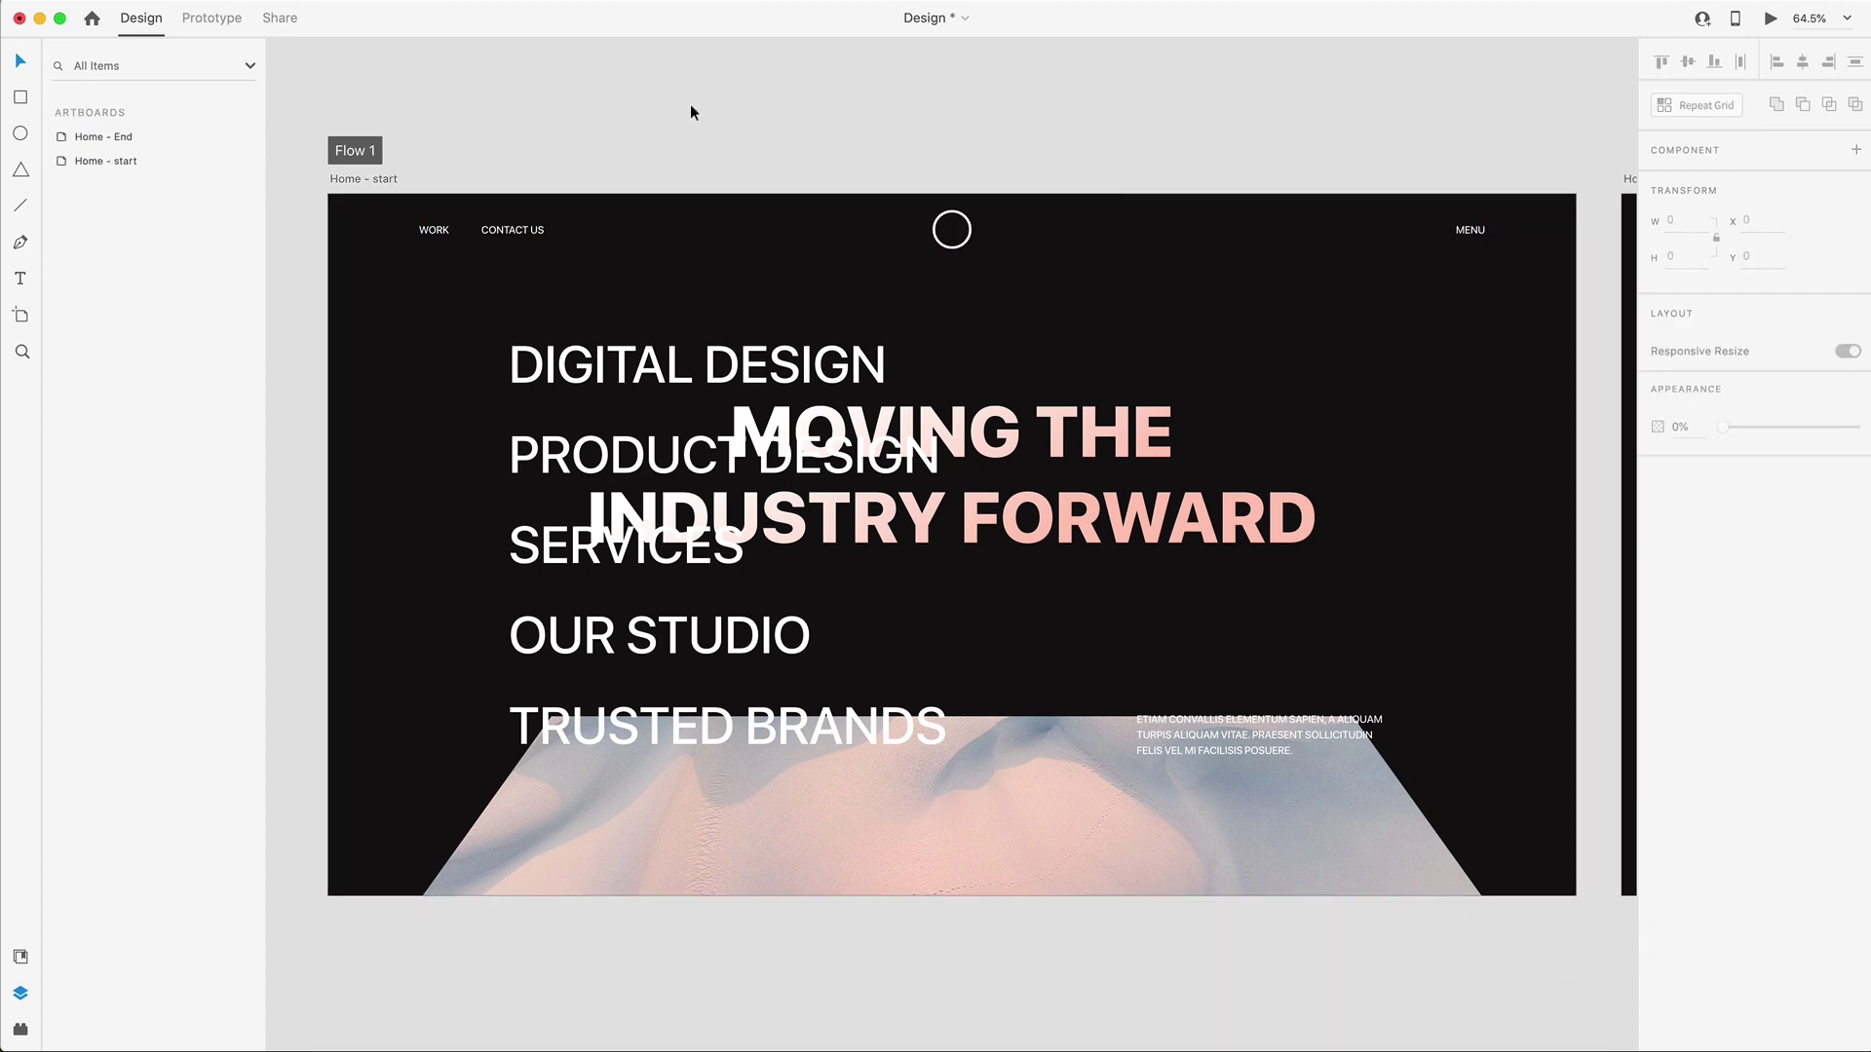
Switch all five Nav Link Elements on Home - start, from Digital Design to Trusted Brands, to their Hidden state.
{"action": "left_click", "coordinate": [625, 369]}
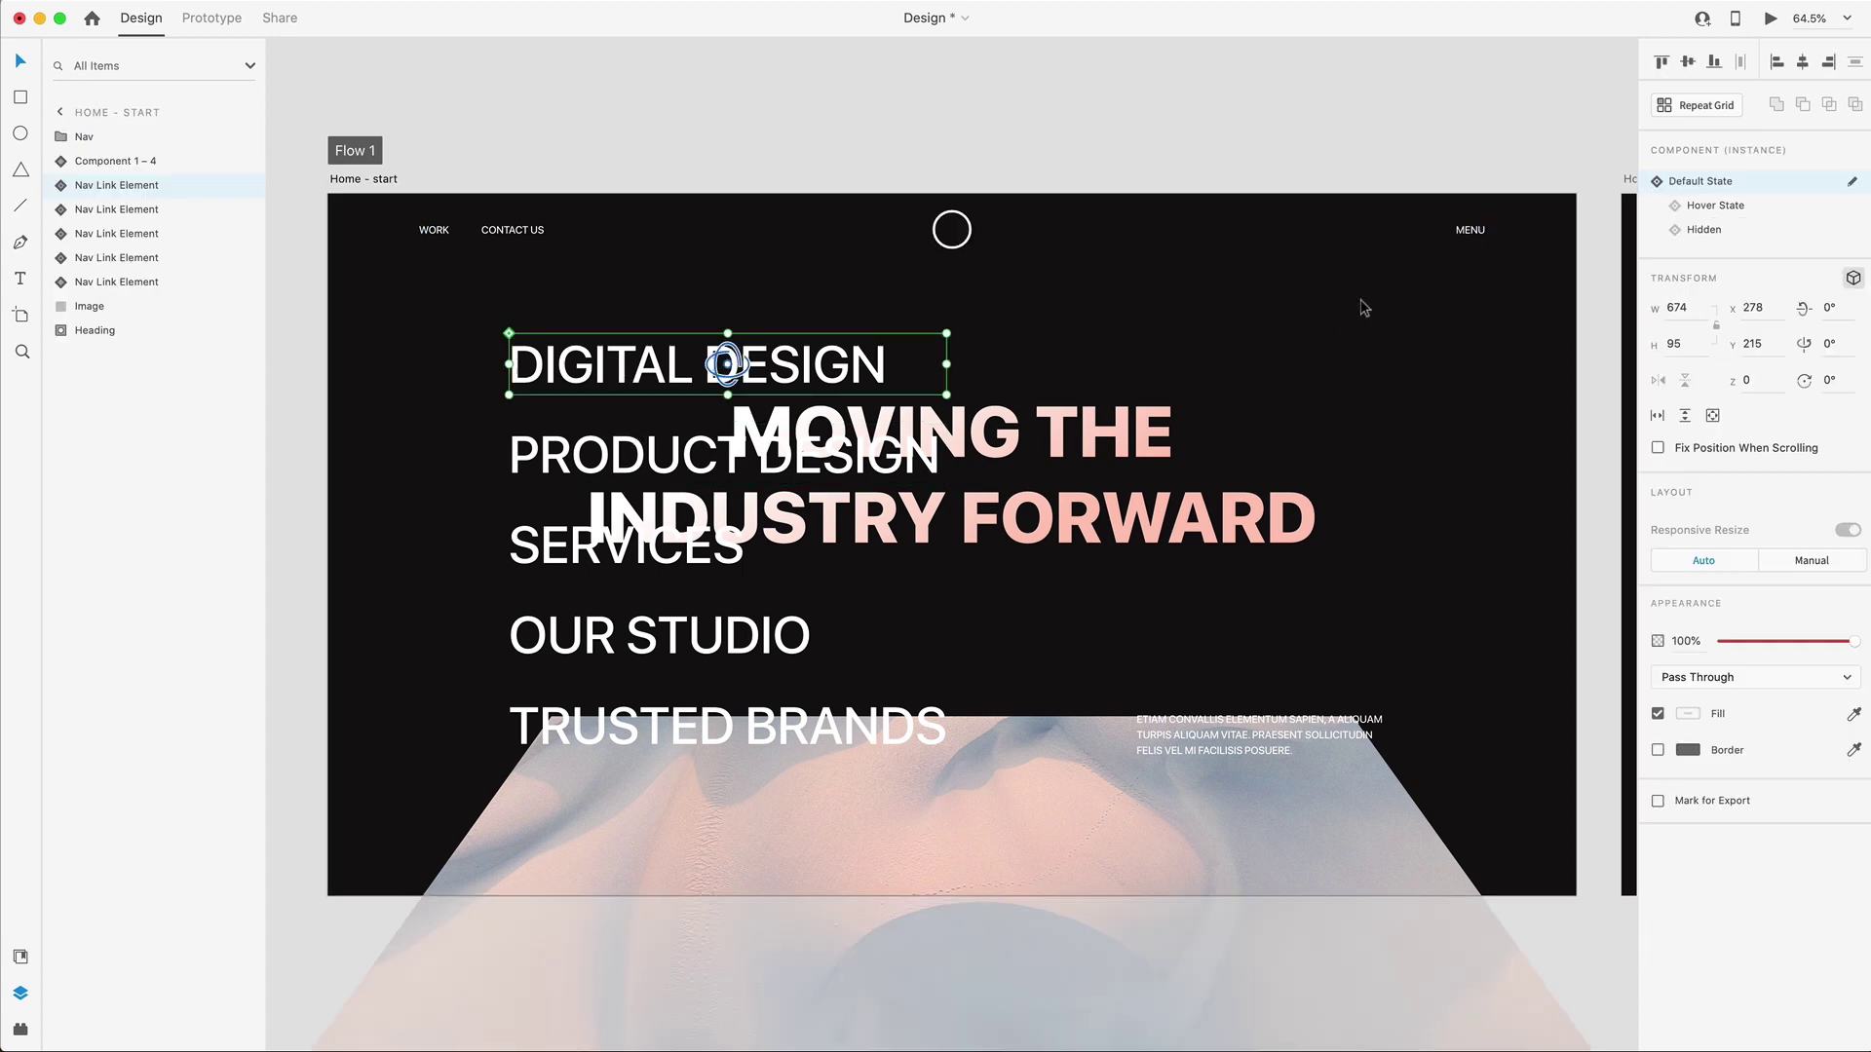
{"action": "left_click", "coordinate": [1699, 232]}
{"action": "left_click", "coordinate": [557, 440]}
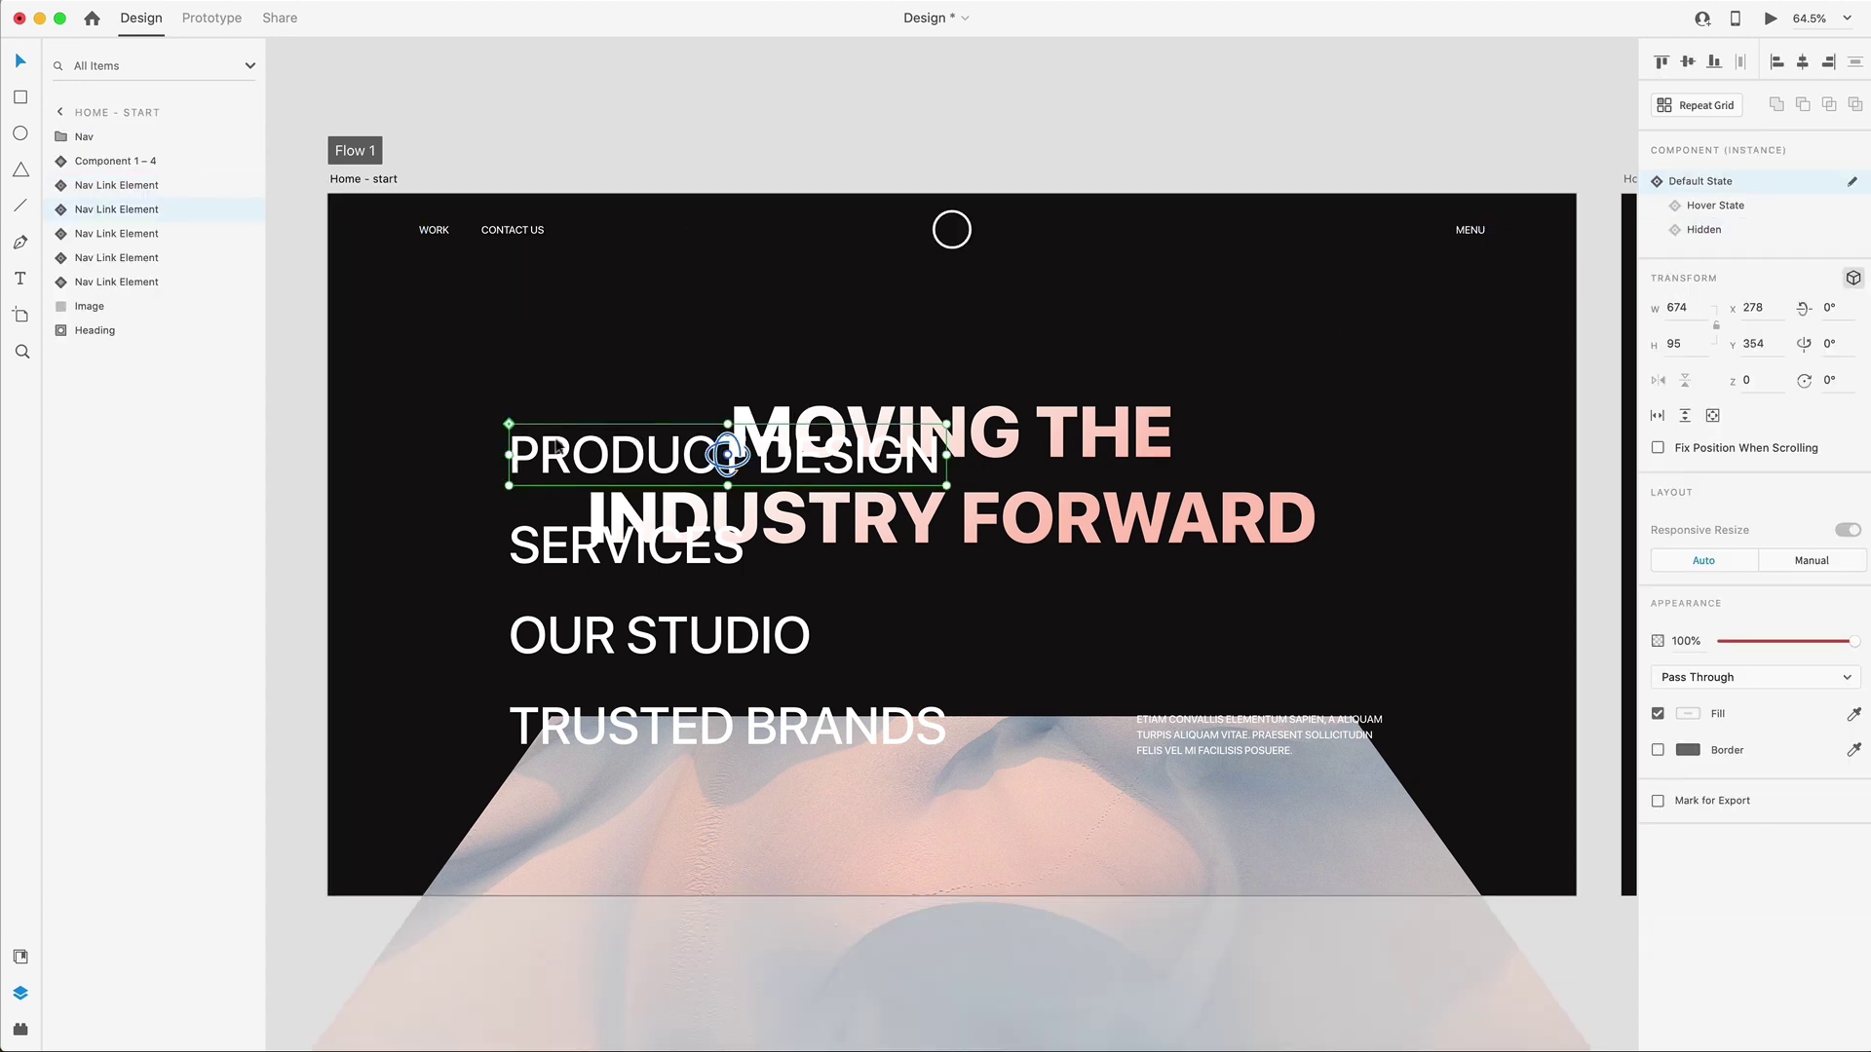
{"action": "left_click", "coordinate": [1704, 235]}
{"action": "left_click", "coordinate": [701, 545]}
{"action": "left_click", "coordinate": [1748, 234]}
{"action": "left_click", "coordinate": [740, 634]}
{"action": "left_click", "coordinate": [1715, 230]}
{"action": "left_click", "coordinate": [857, 726]}
{"action": "left_click", "coordinate": [1710, 230]}
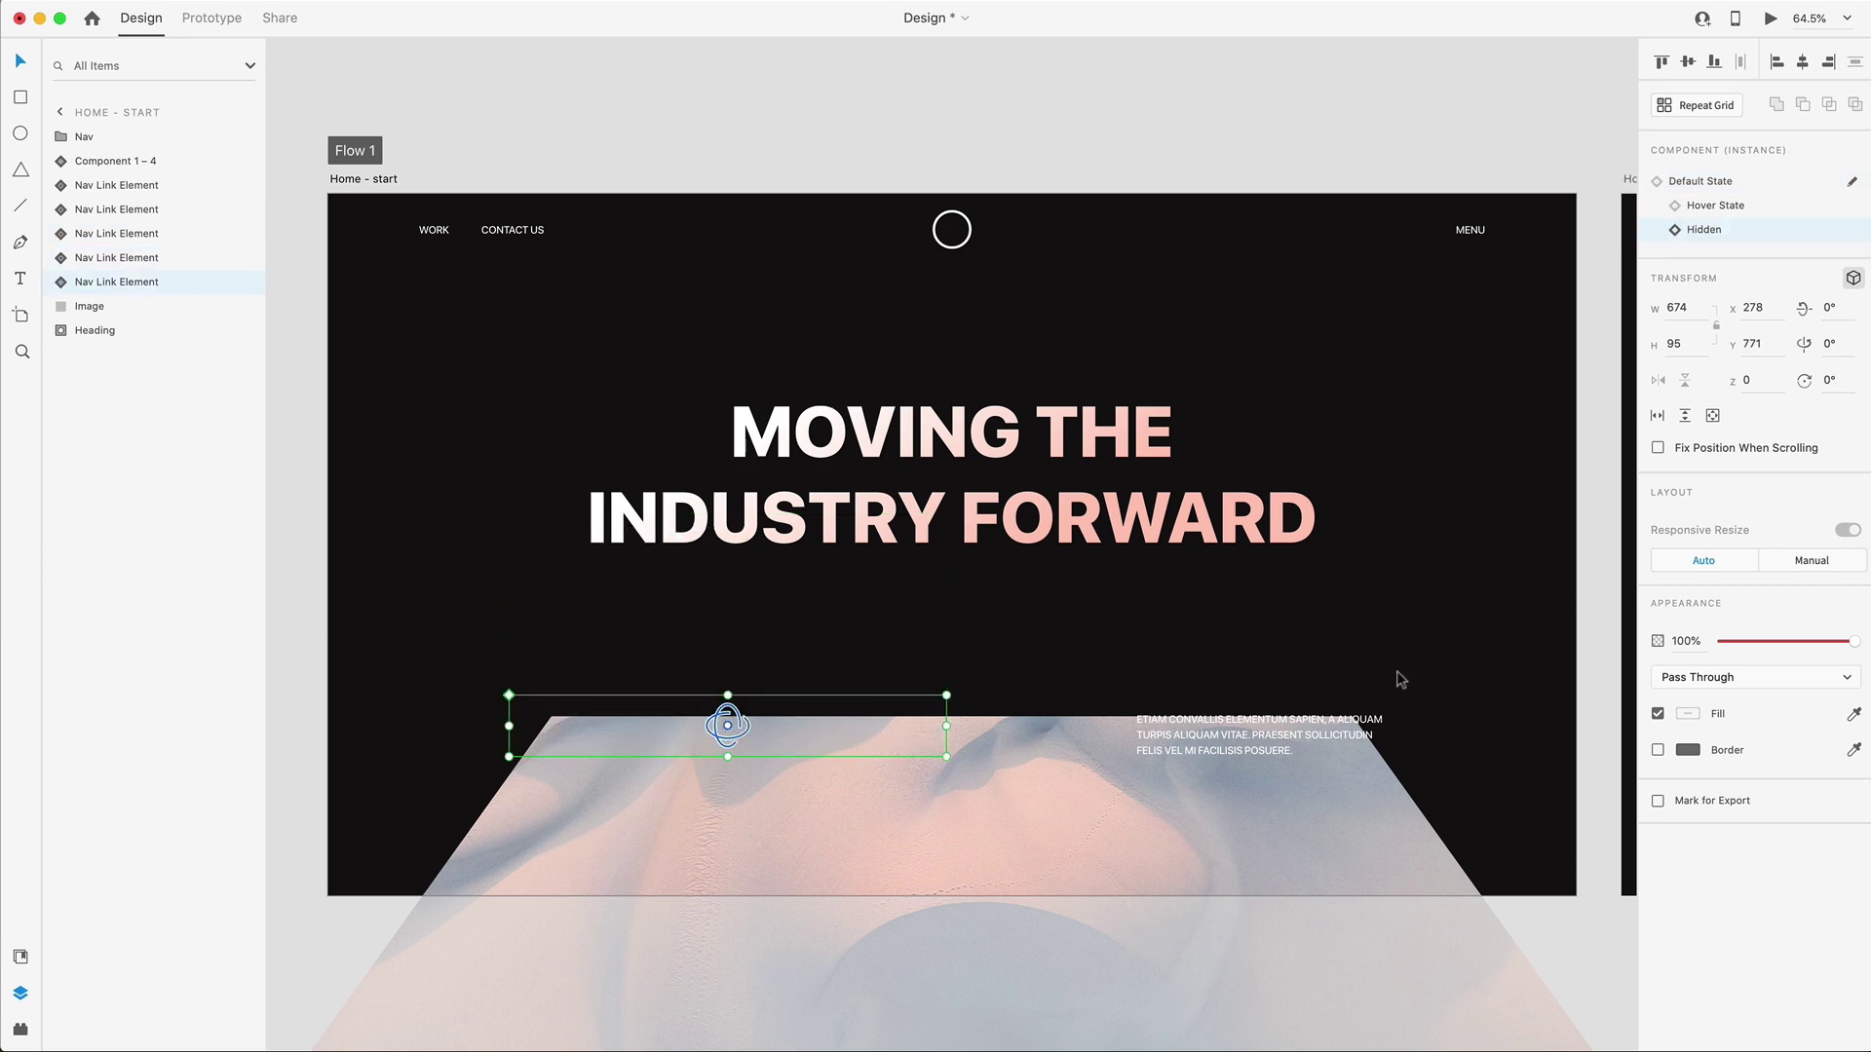
Switch the paragraph component on Home - start to its Hidden state and deselect it.
{"action": "left_click", "coordinate": [1349, 721]}
{"action": "left_click", "coordinate": [1712, 207]}
{"action": "left_click", "coordinate": [1452, 111]}
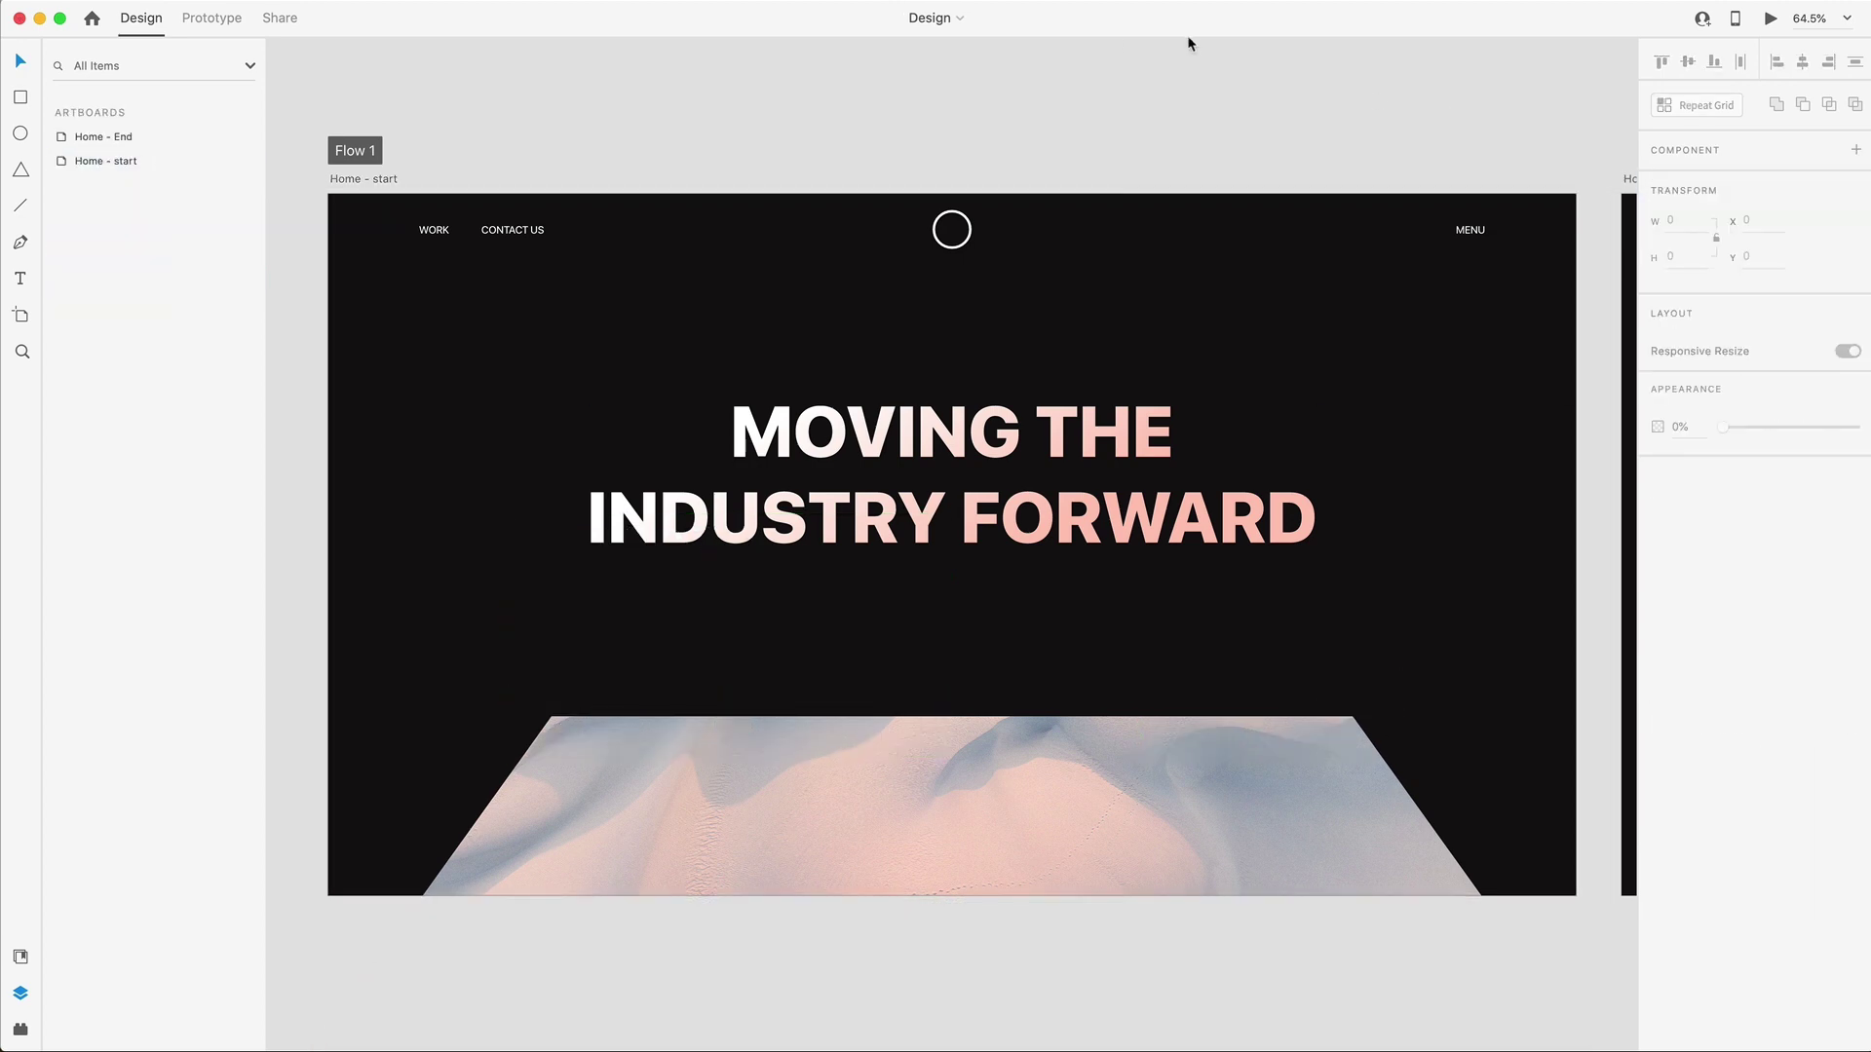
Preview Flow 1 and play the transition from Home - start to Home - End, back, and forward again.
{"action": "left_click", "coordinate": [343, 148]}
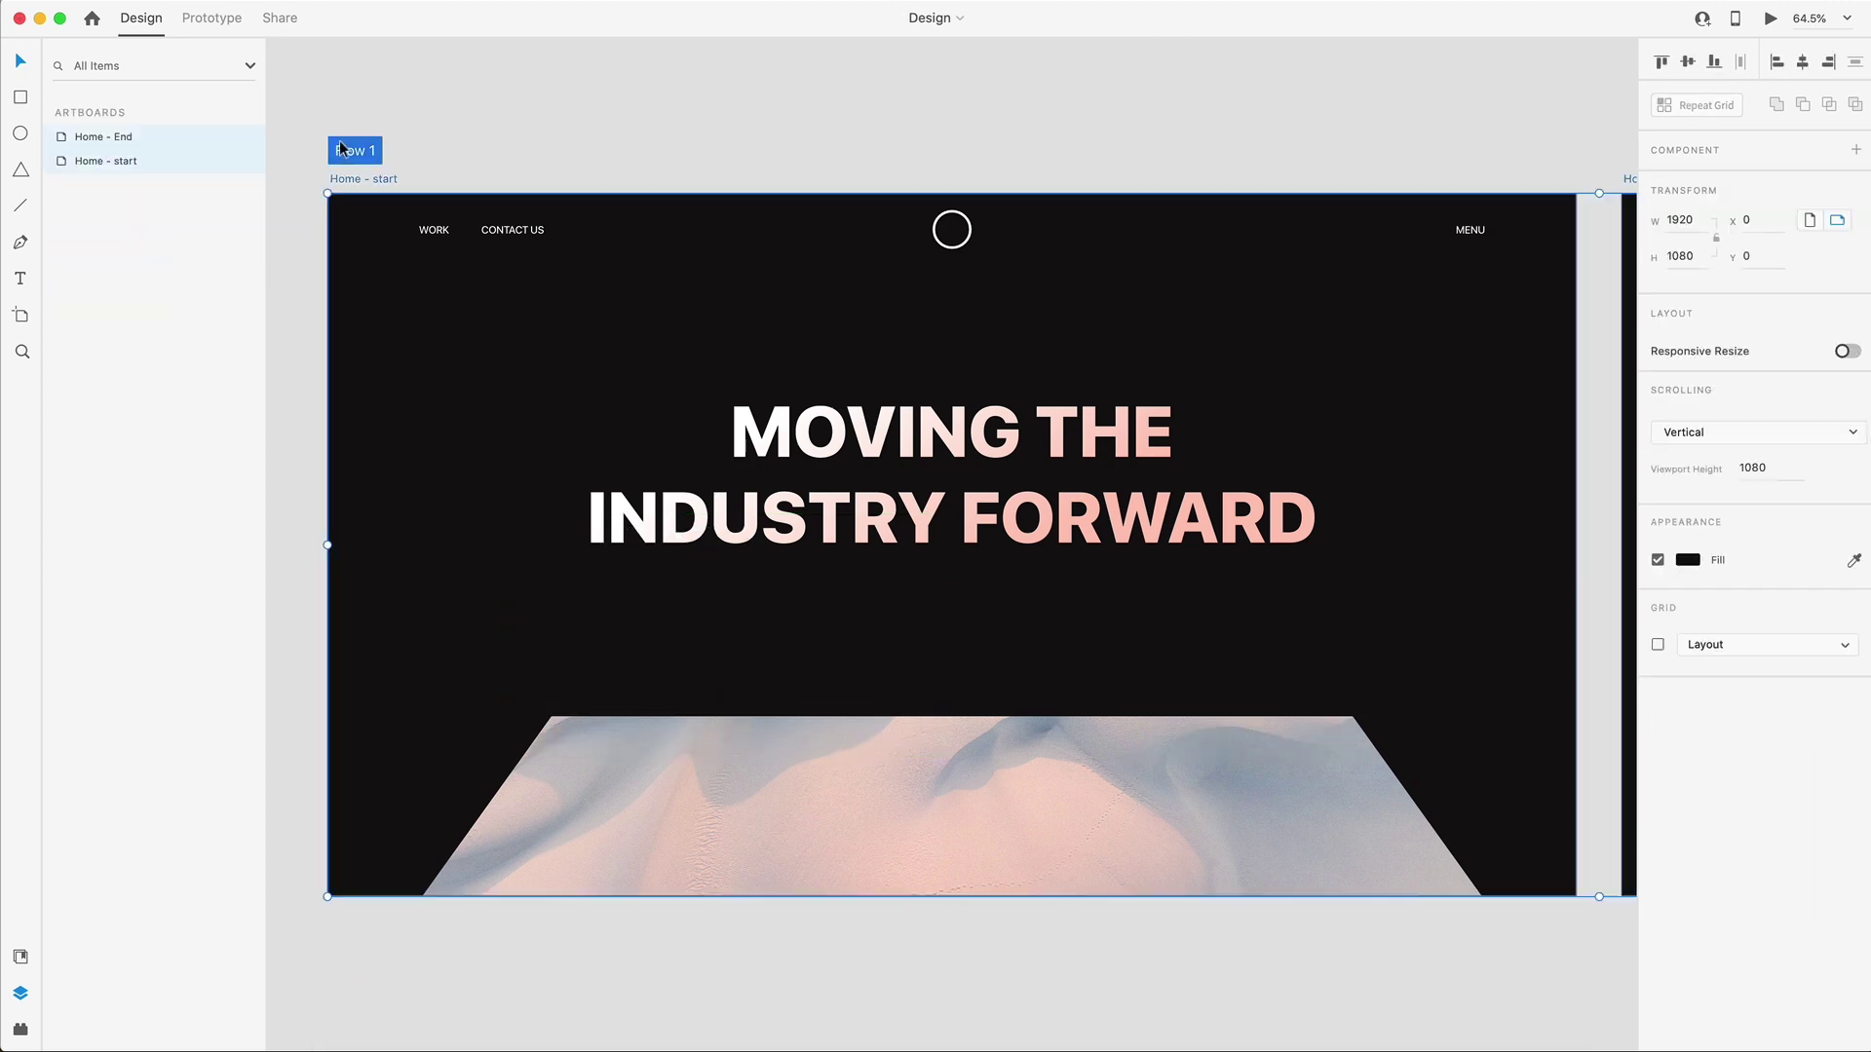
{"action": "left_click", "coordinate": [1771, 19]}
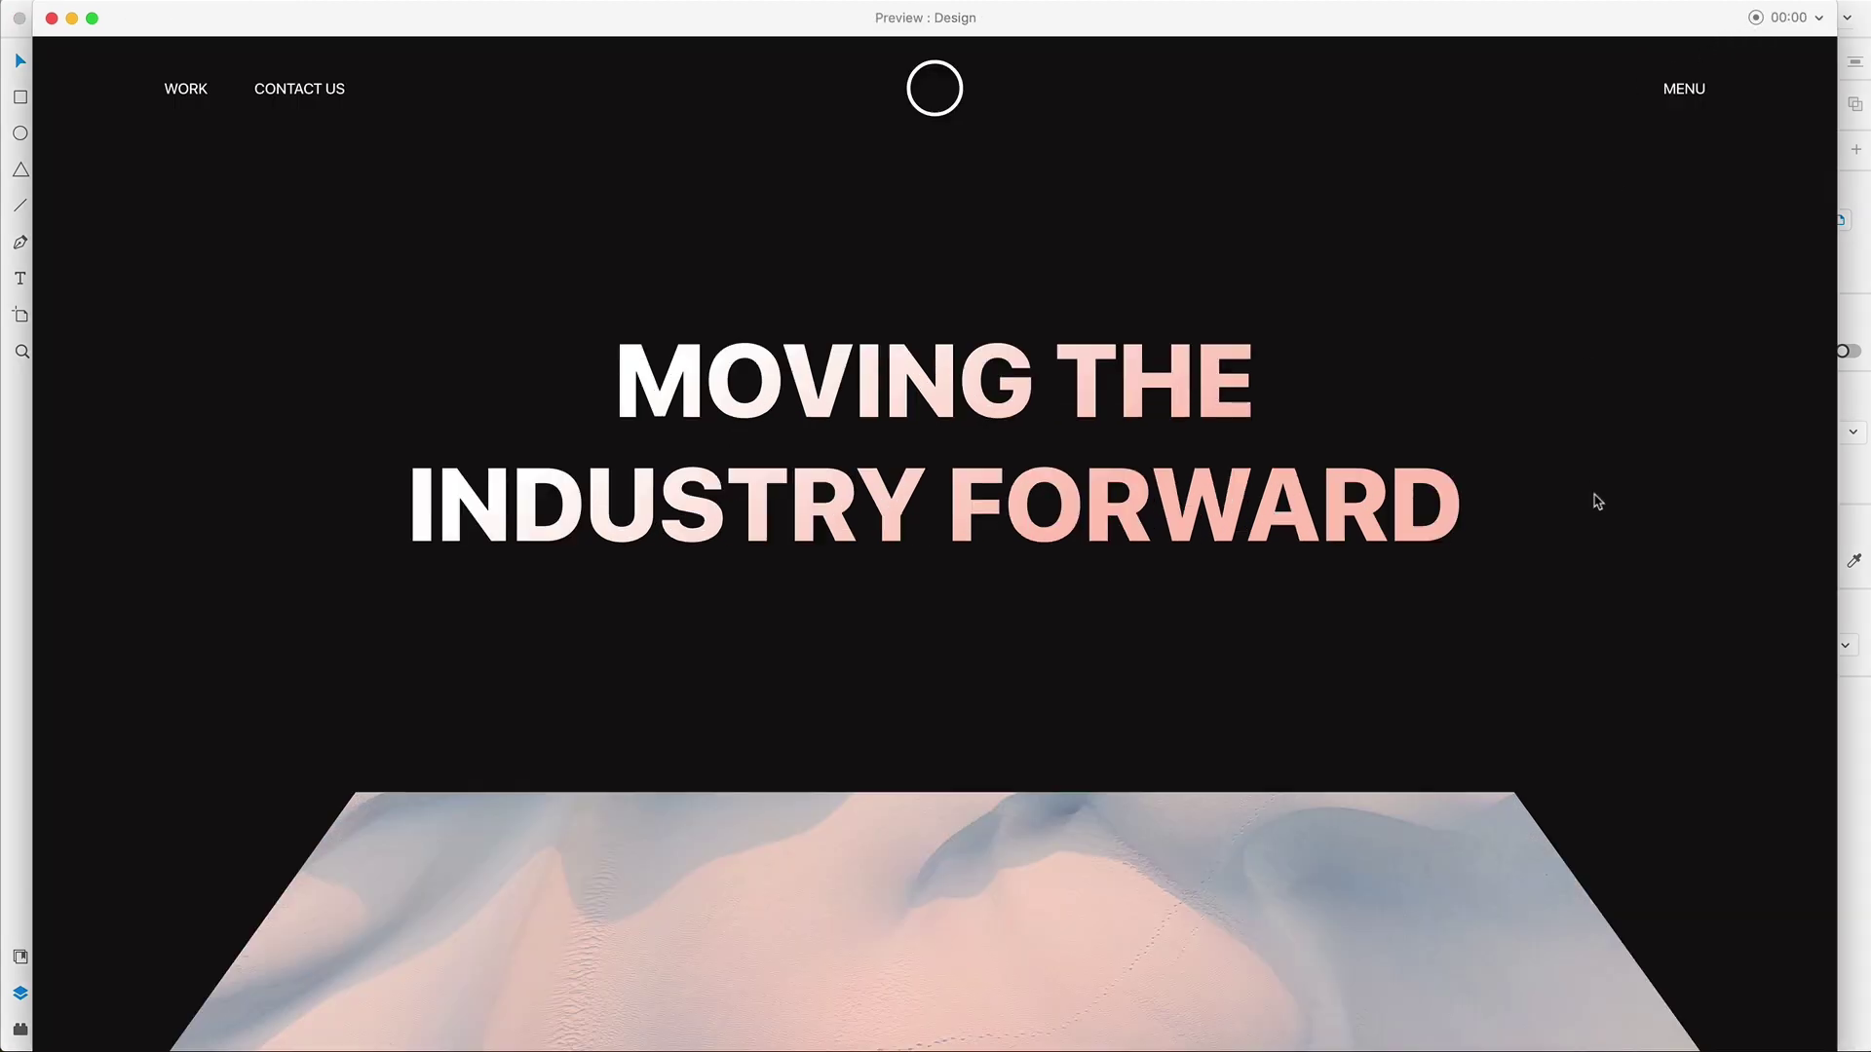
{"action": "left_click", "coordinate": [1447, 888]}
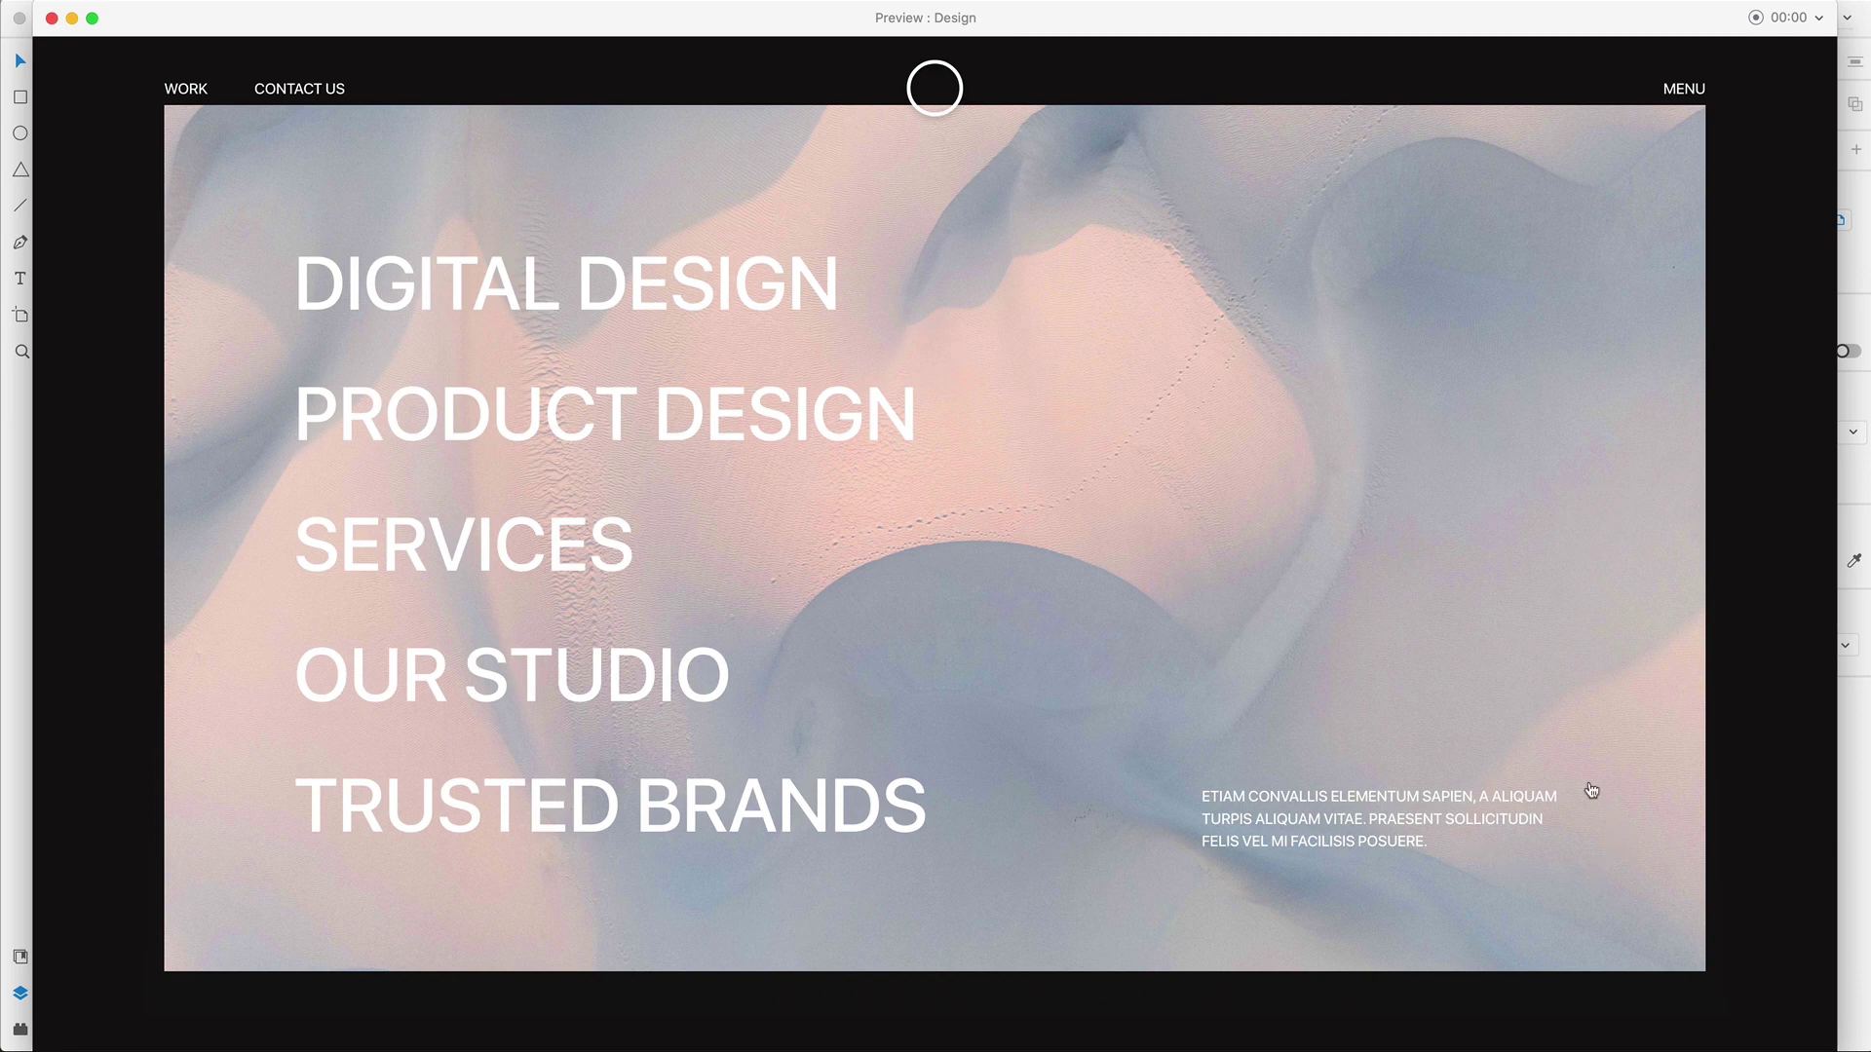
{"action": "left_click", "coordinate": [1544, 472]}
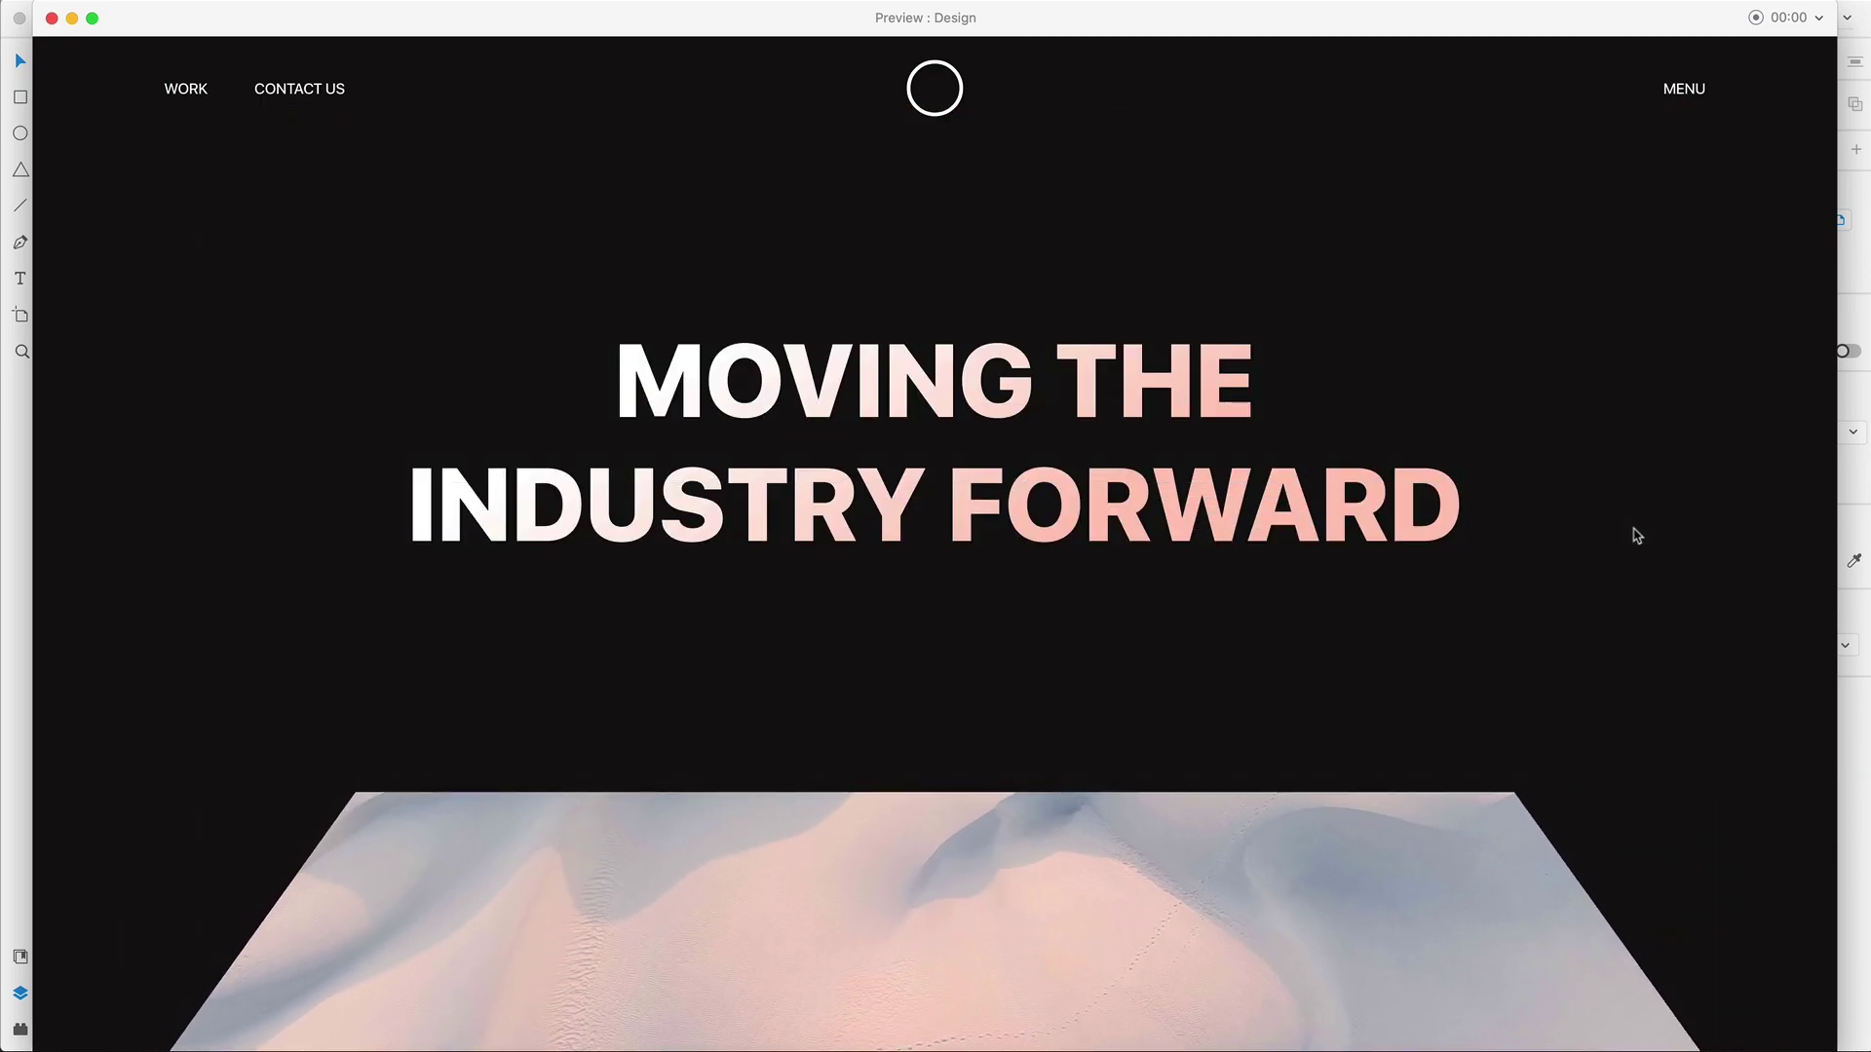
{"action": "left_click", "coordinate": [1356, 857]}
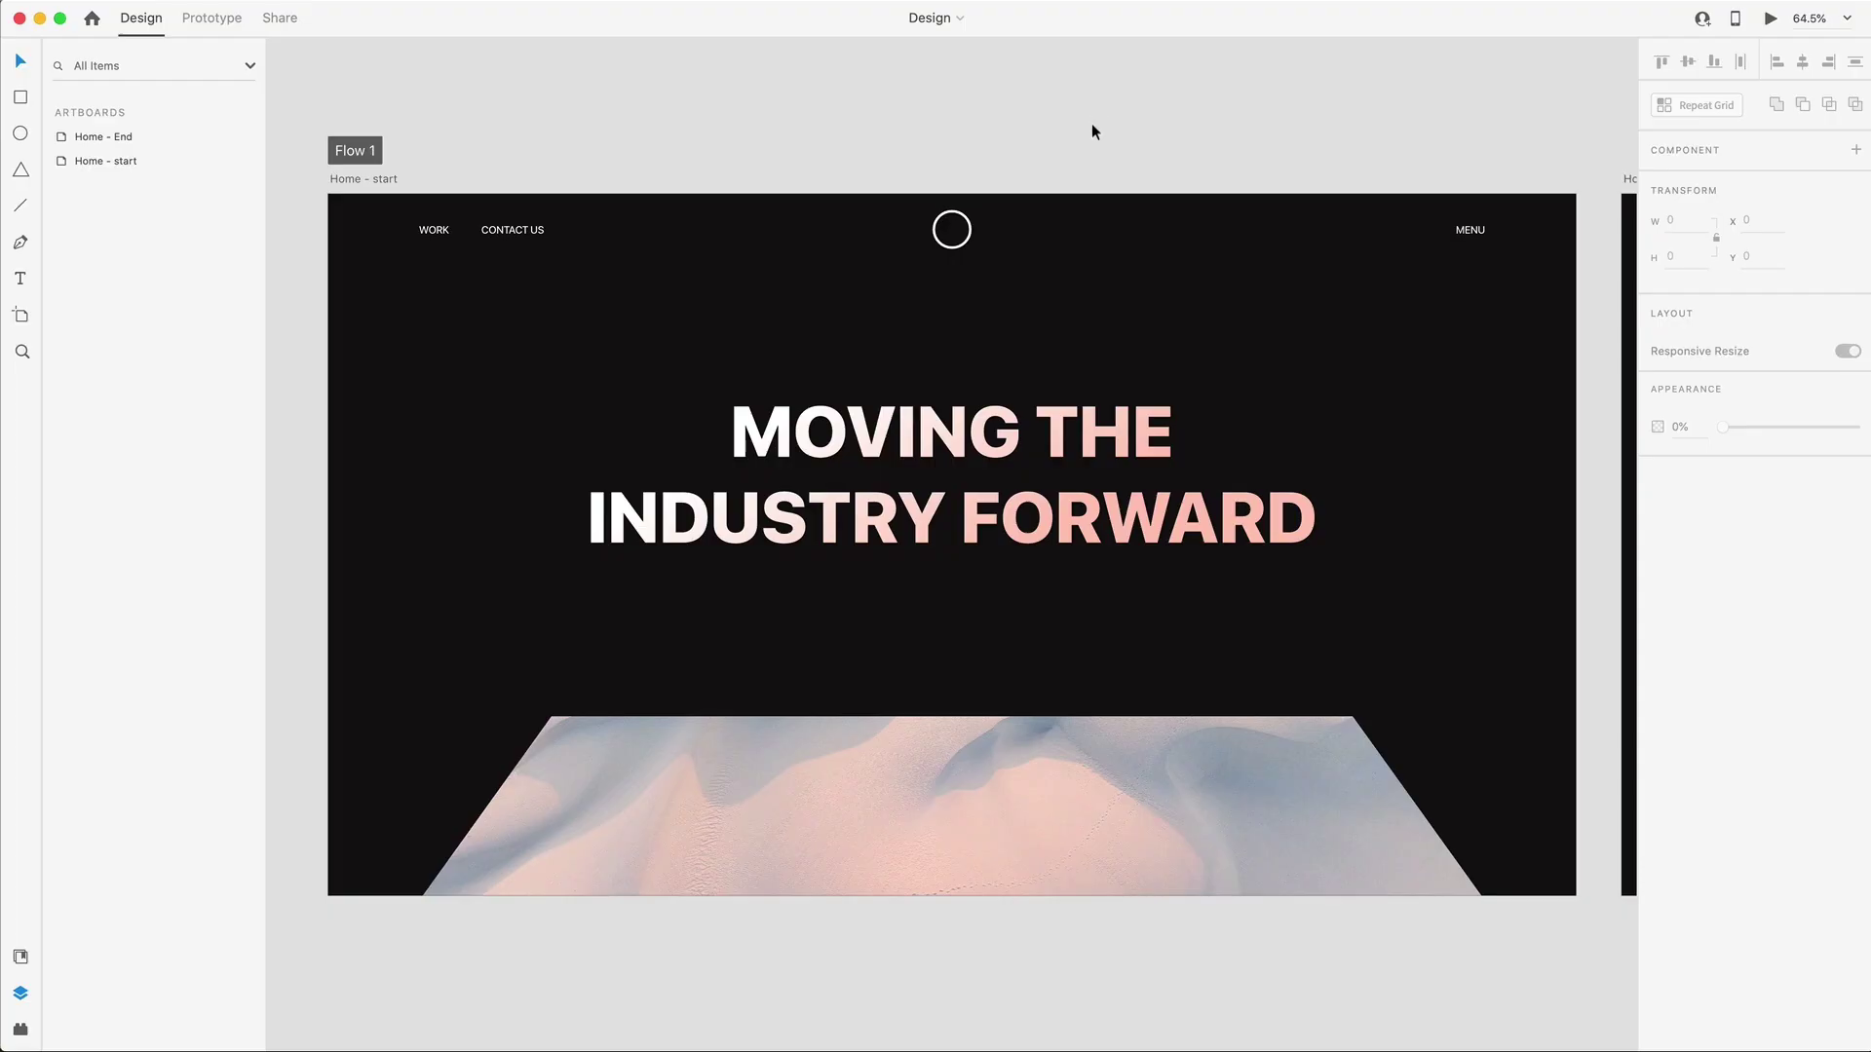
Reduce the opacity of the Heading layer behind the image on the Home - End artboard so the heading fades out.
{"action": "scroll", "coordinate": [1121, 195], "scroll_direction": "right", "scroll_amount": 3}
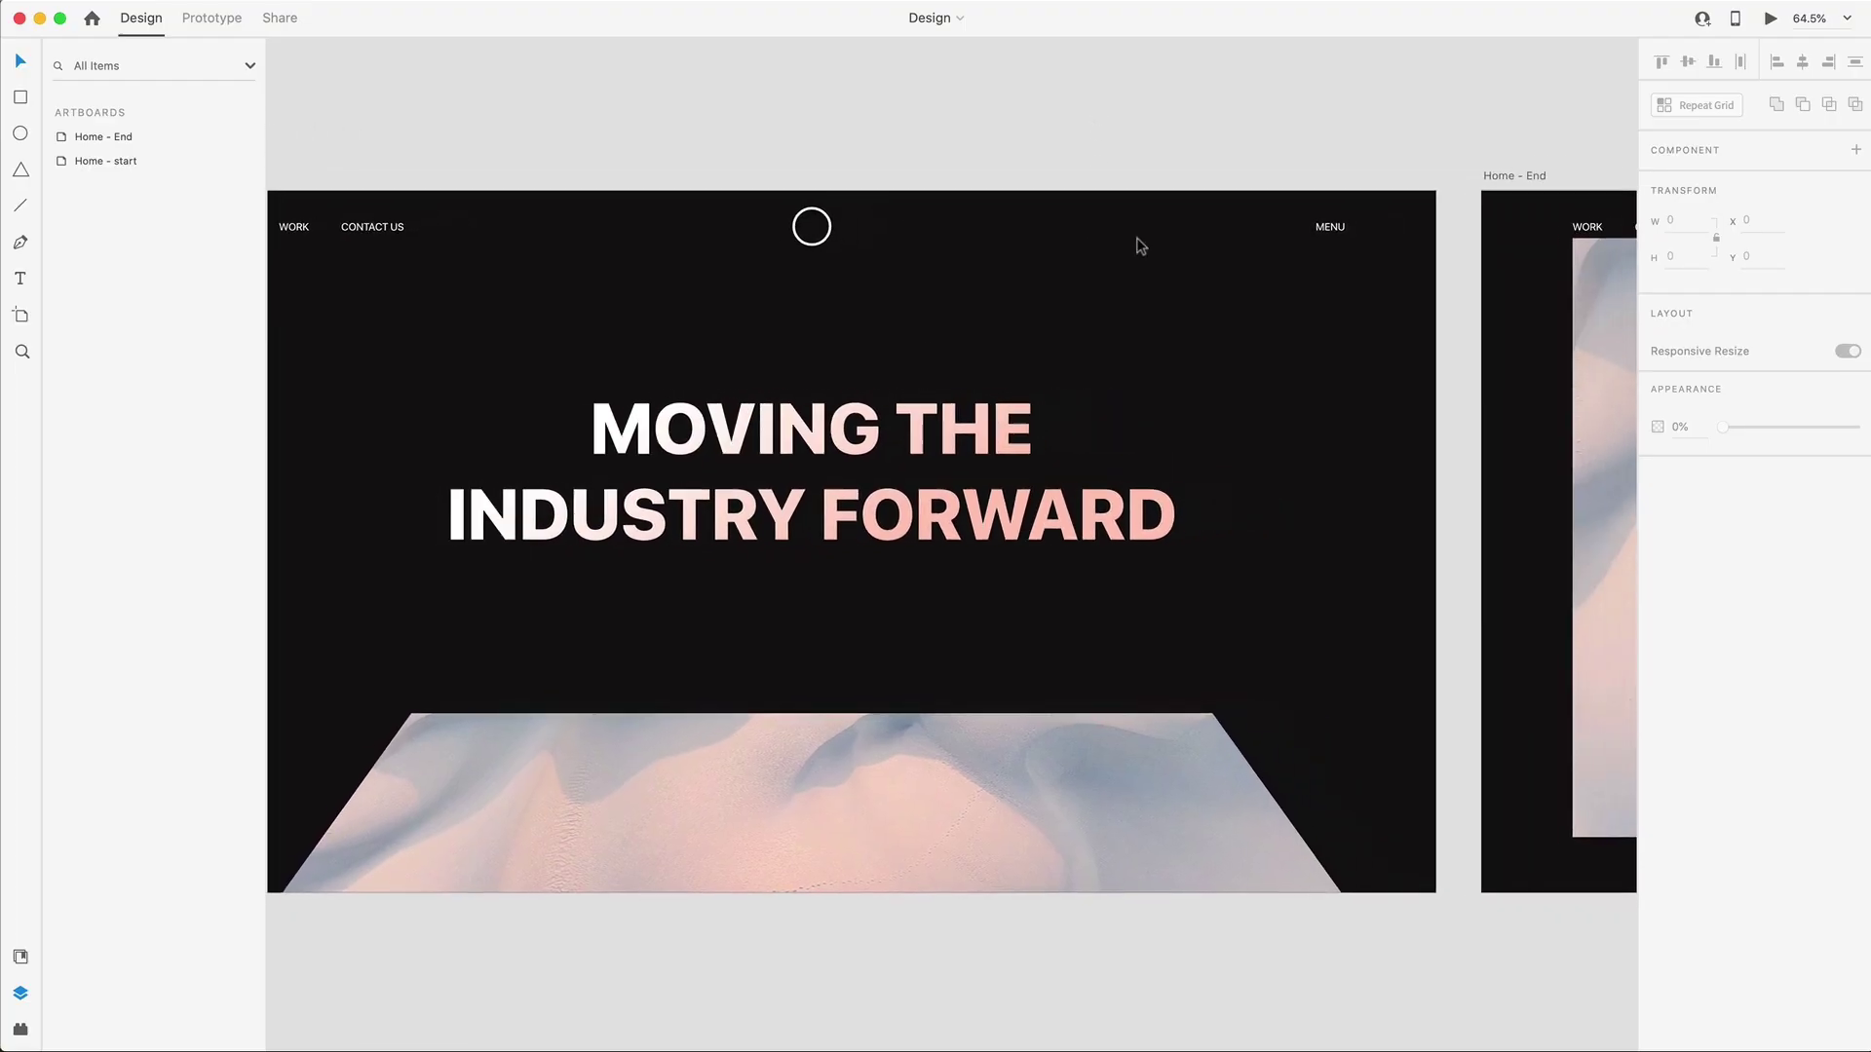
{"action": "left_click", "coordinate": [807, 439]}
{"action": "scroll", "coordinate": [948, 436], "scroll_direction": "right", "scroll_amount": 5}
{"action": "scroll", "coordinate": [950, 440], "scroll_direction": "right", "scroll_amount": 10}
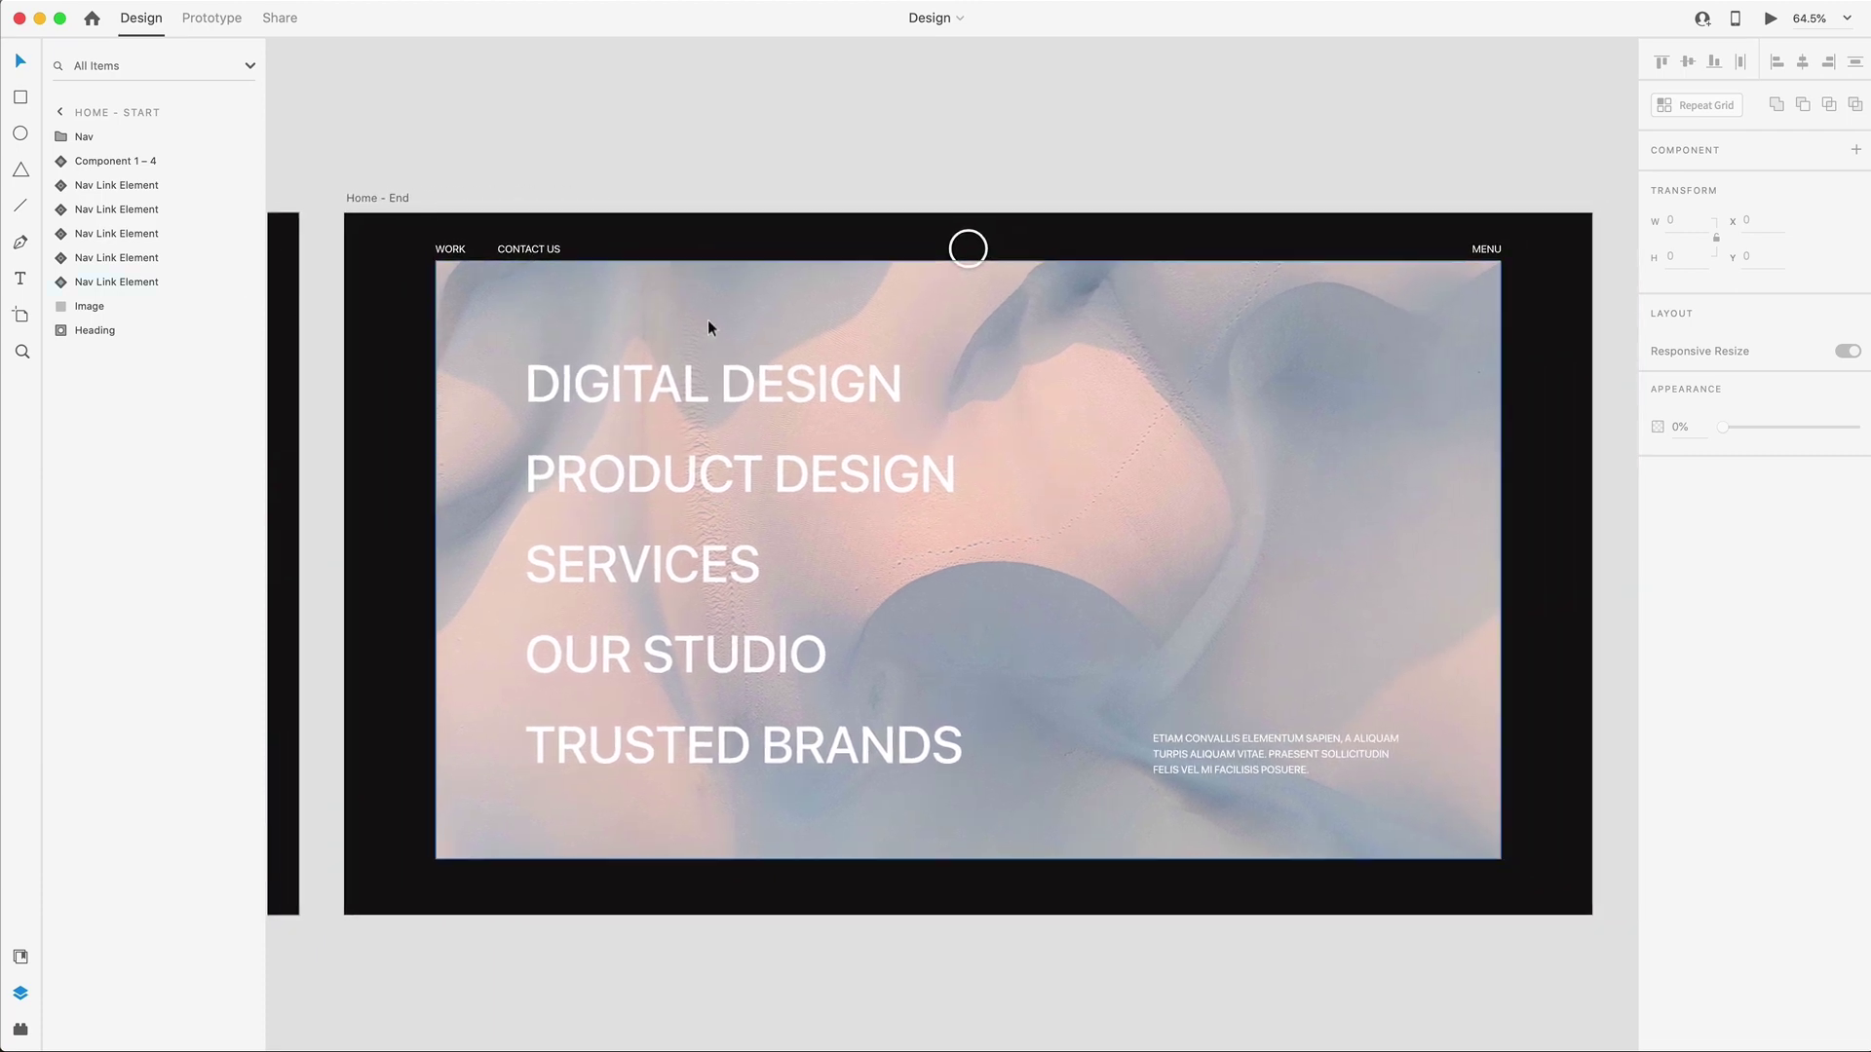
{"action": "left_click", "coordinate": [363, 197]}
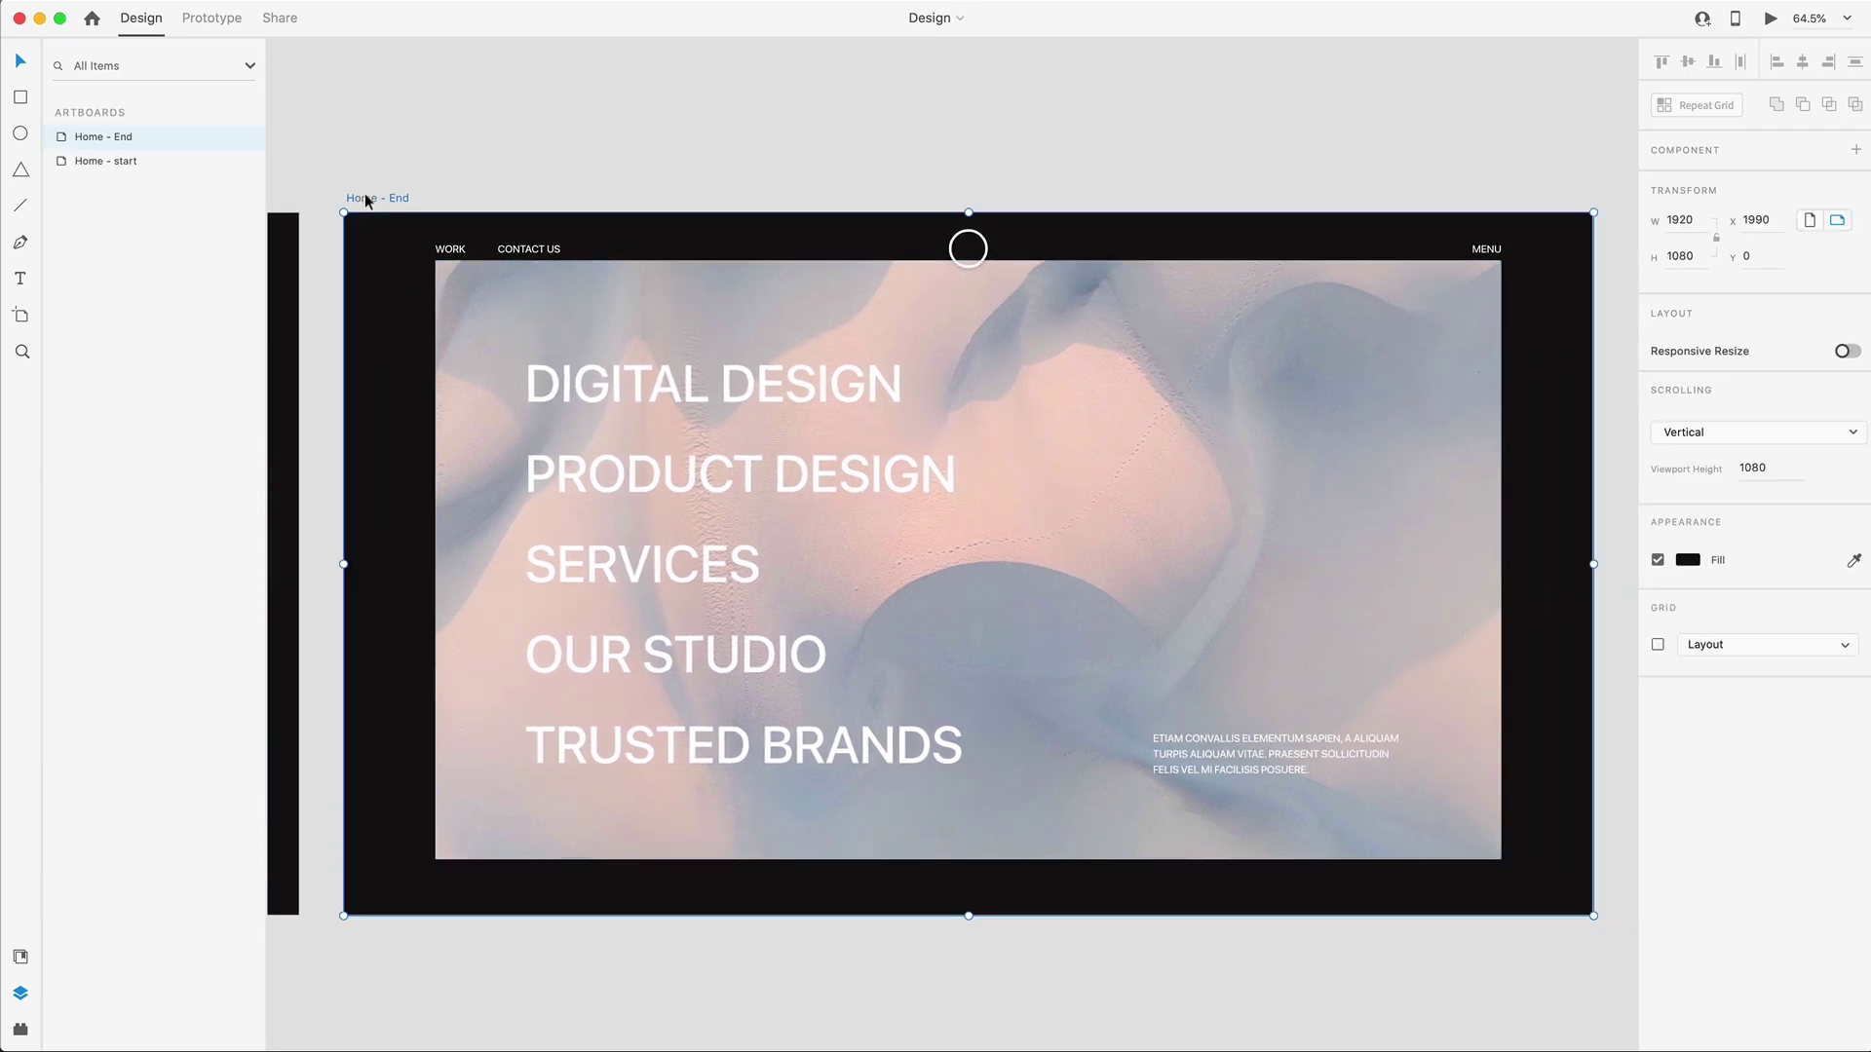
{"action": "left_click", "coordinate": [56, 140]}
{"action": "left_click", "coordinate": [88, 332]}
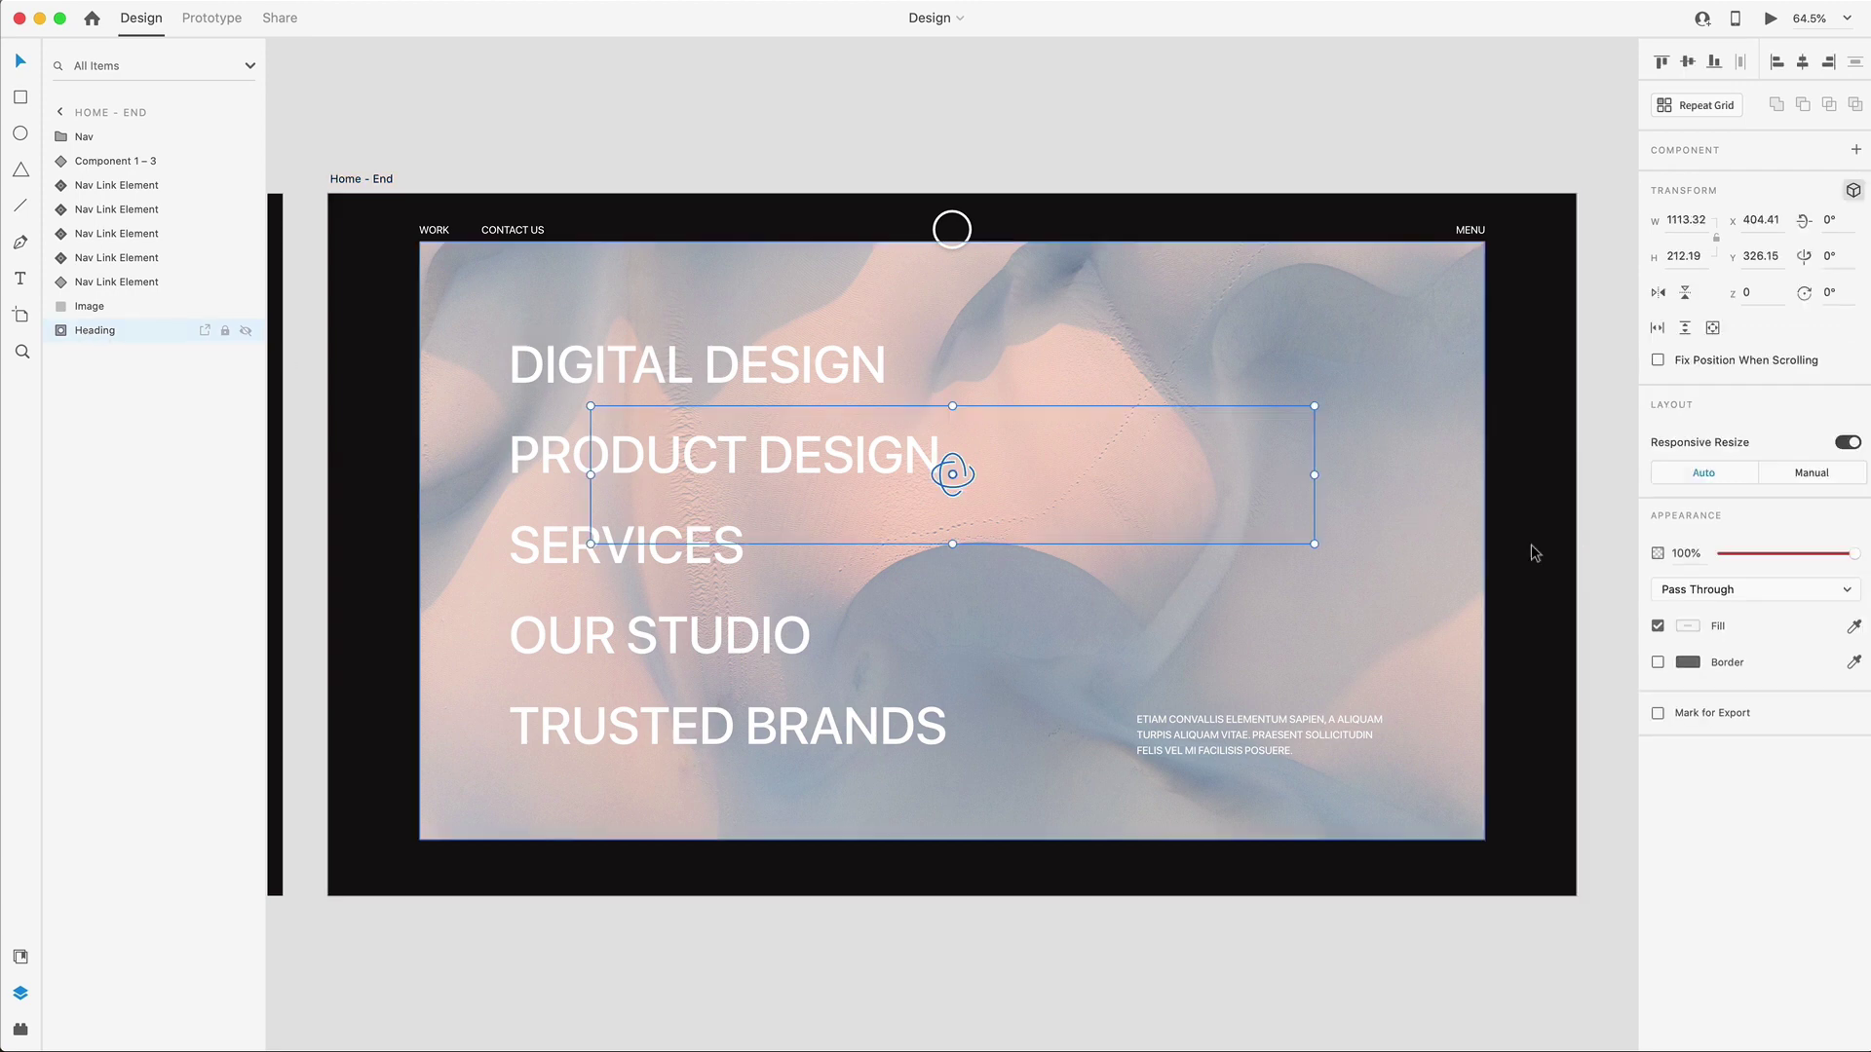
{"action": "left_click", "coordinate": [1617, 511]}
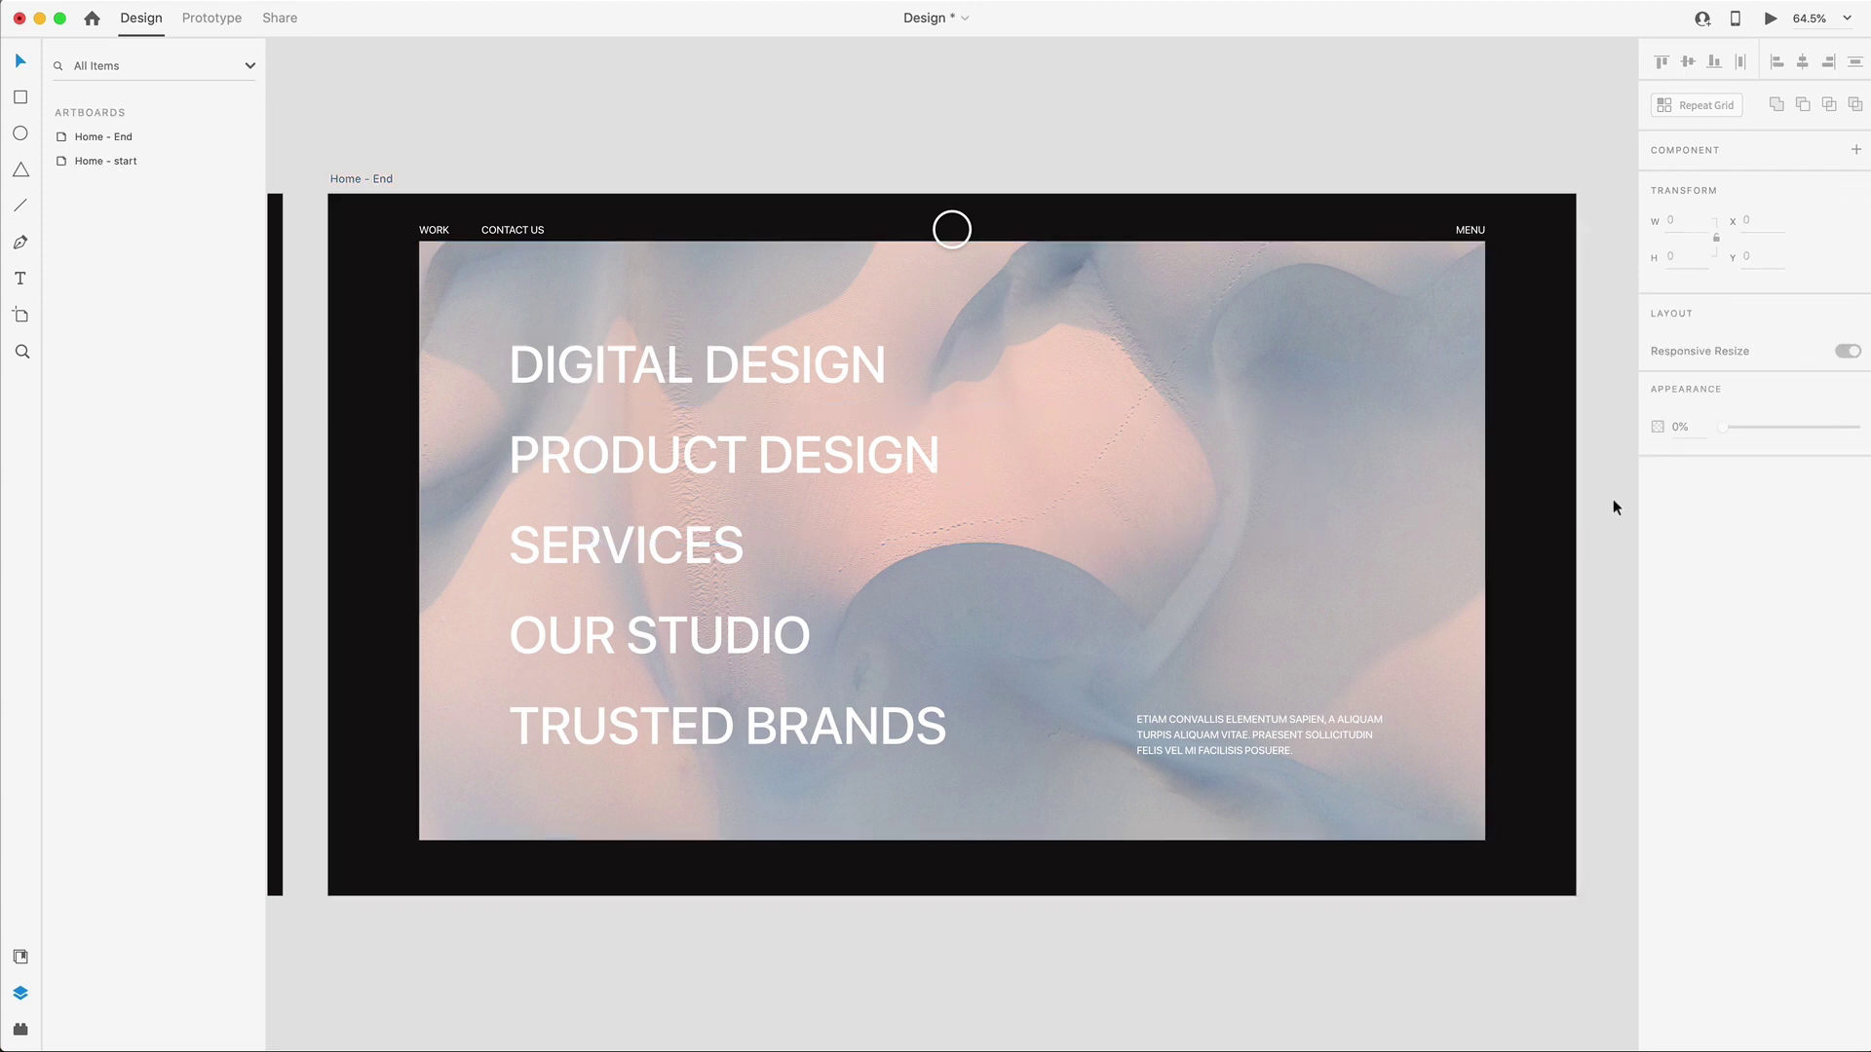
Preview the prototype again and play the Home - start to Home - End transition to check the heading's fade.
{"action": "key", "text": "super+Return"}
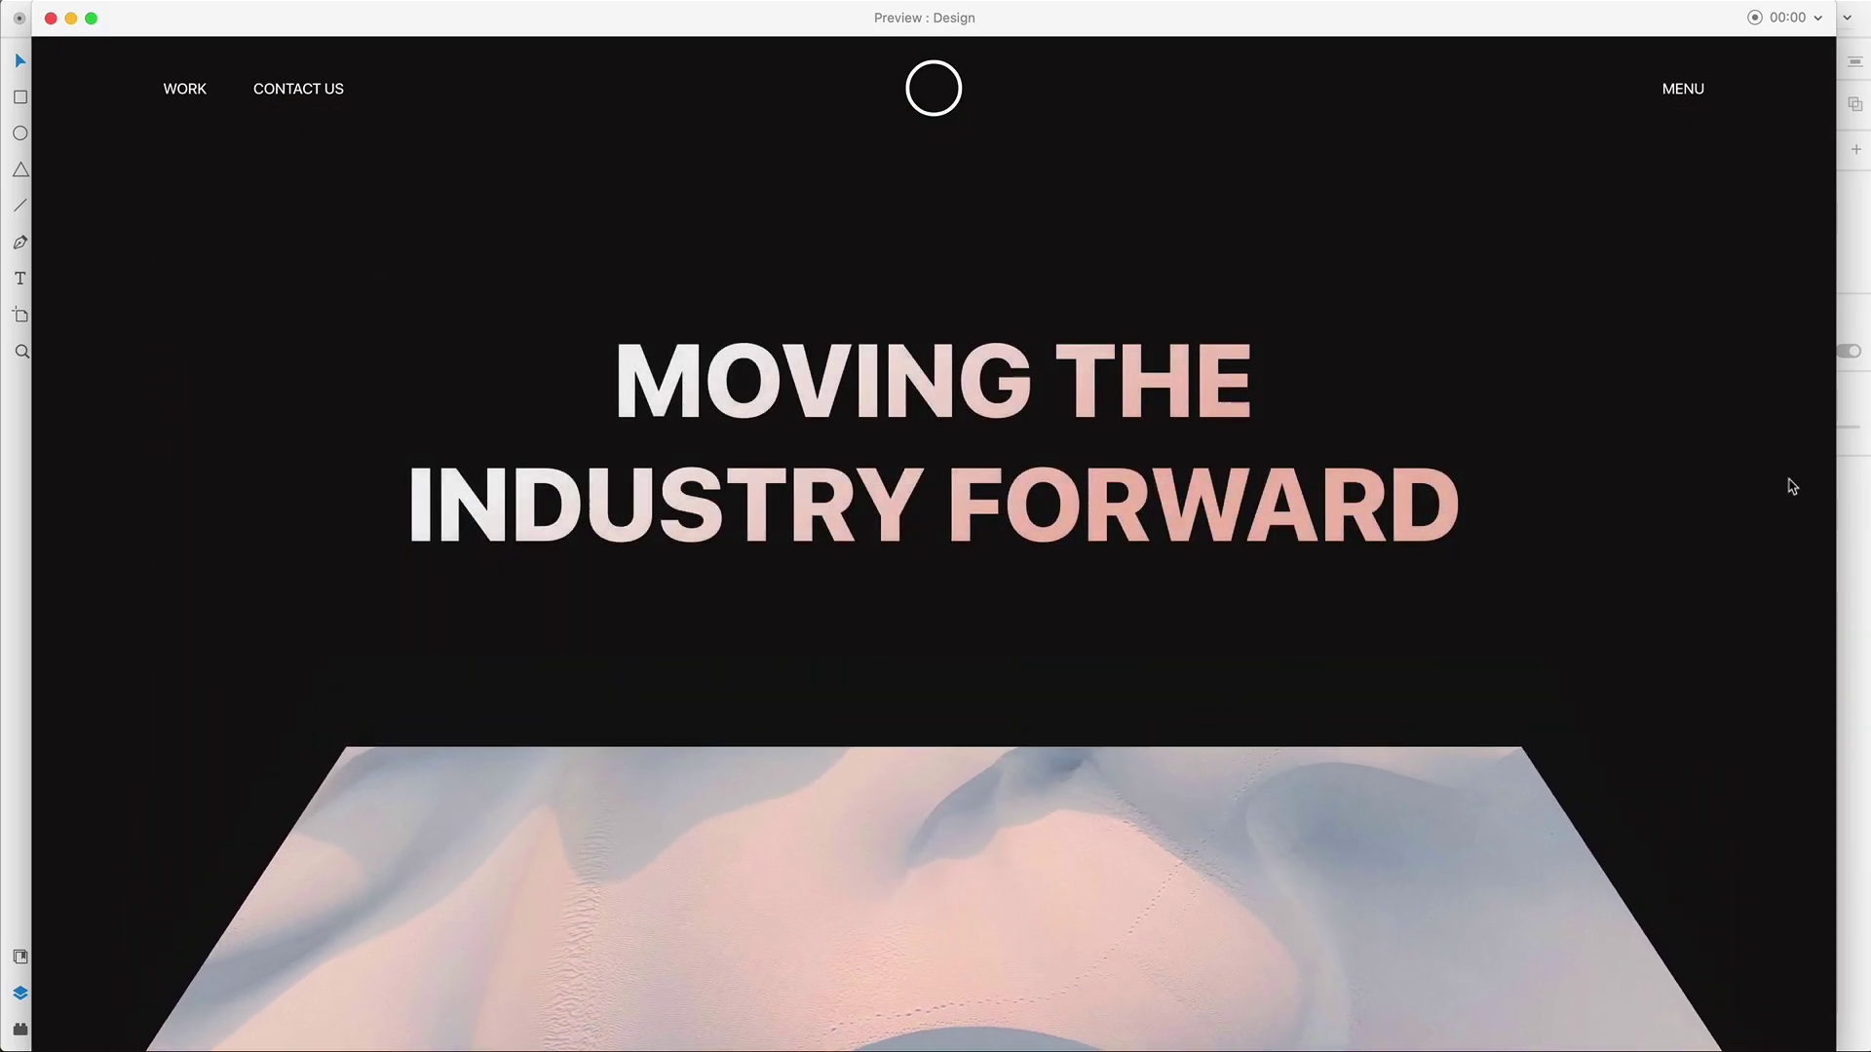
{"action": "left_click", "coordinate": [1453, 862]}
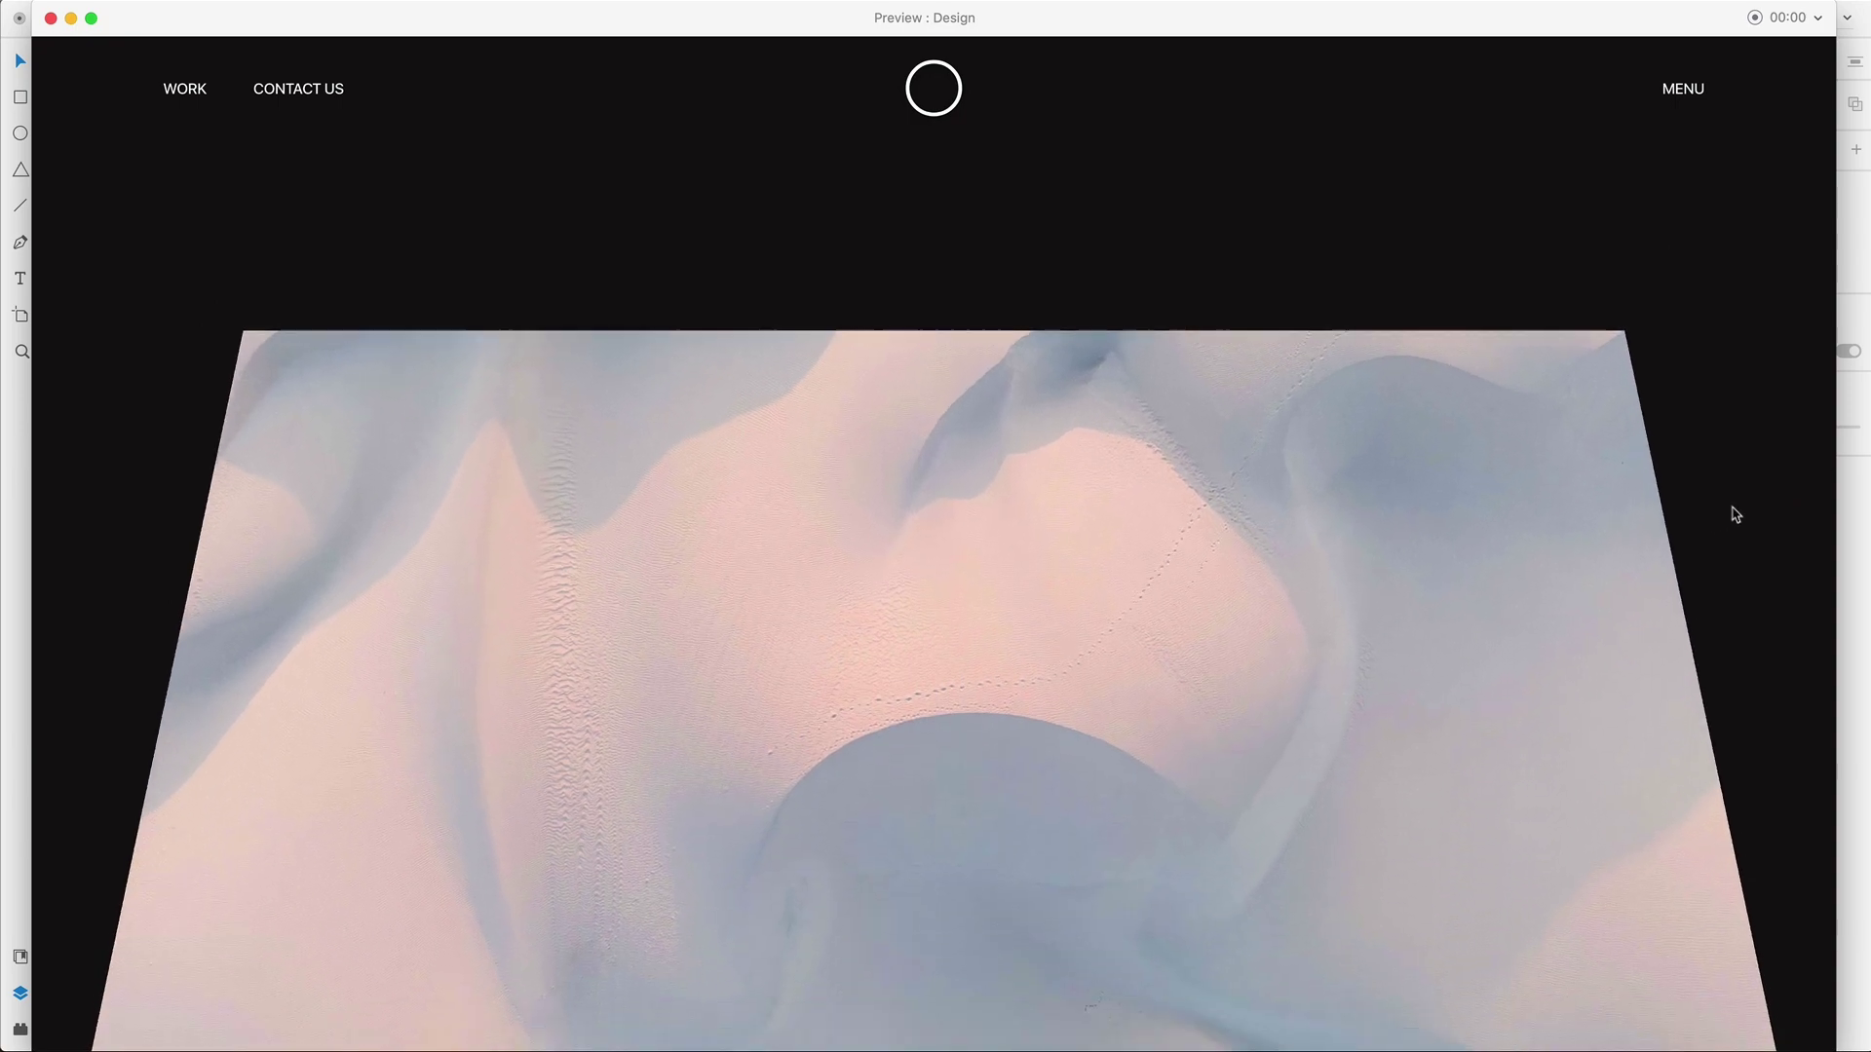